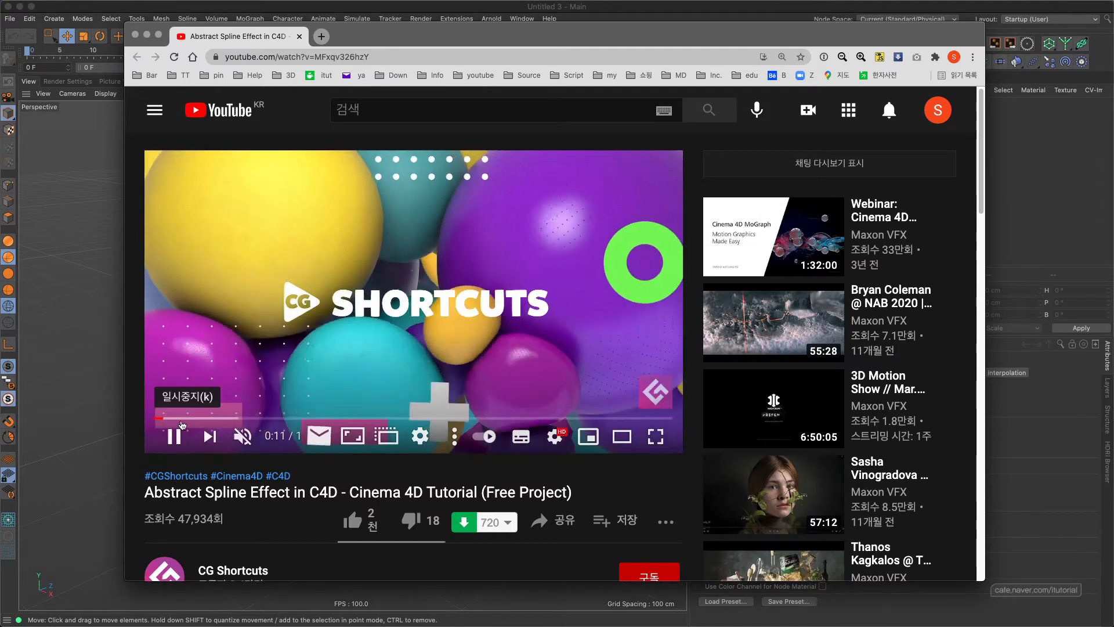
Scrub through the Abstract Spline Effect tutorial video to review the final look and its Cinema 4D setup, then pause it.
left_click(207, 418)
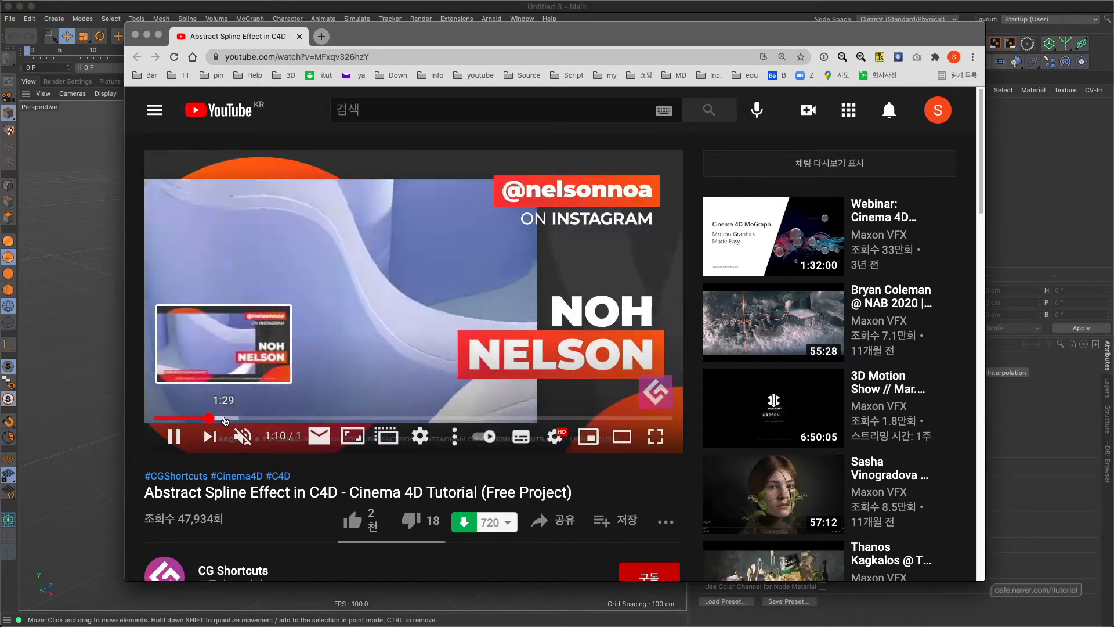
left_click(172, 418)
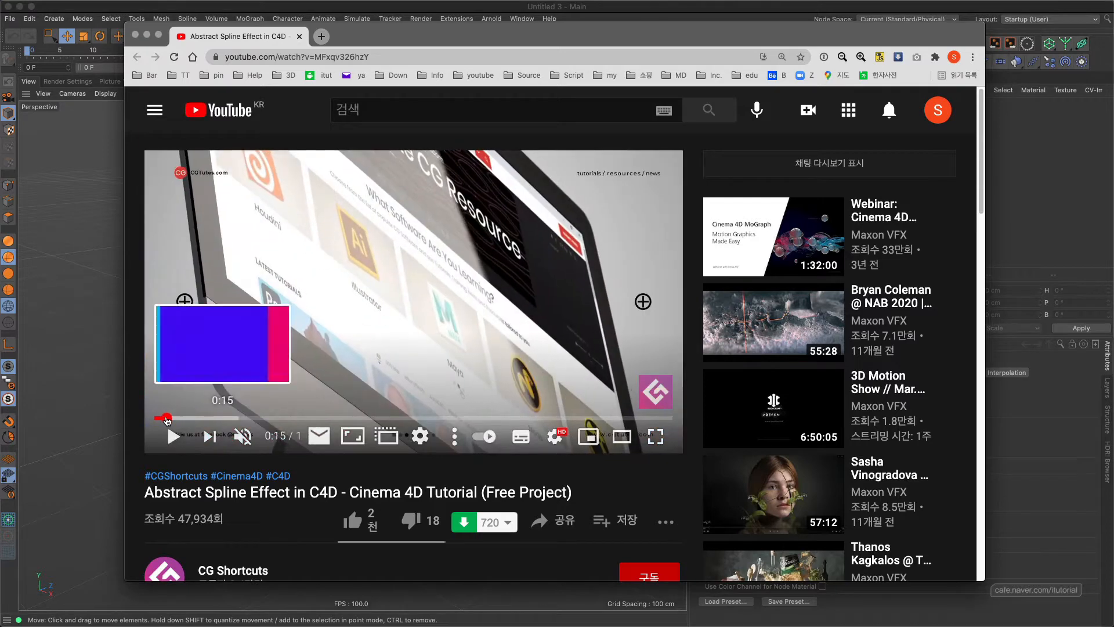
left_click(168, 418)
left_click(164, 418)
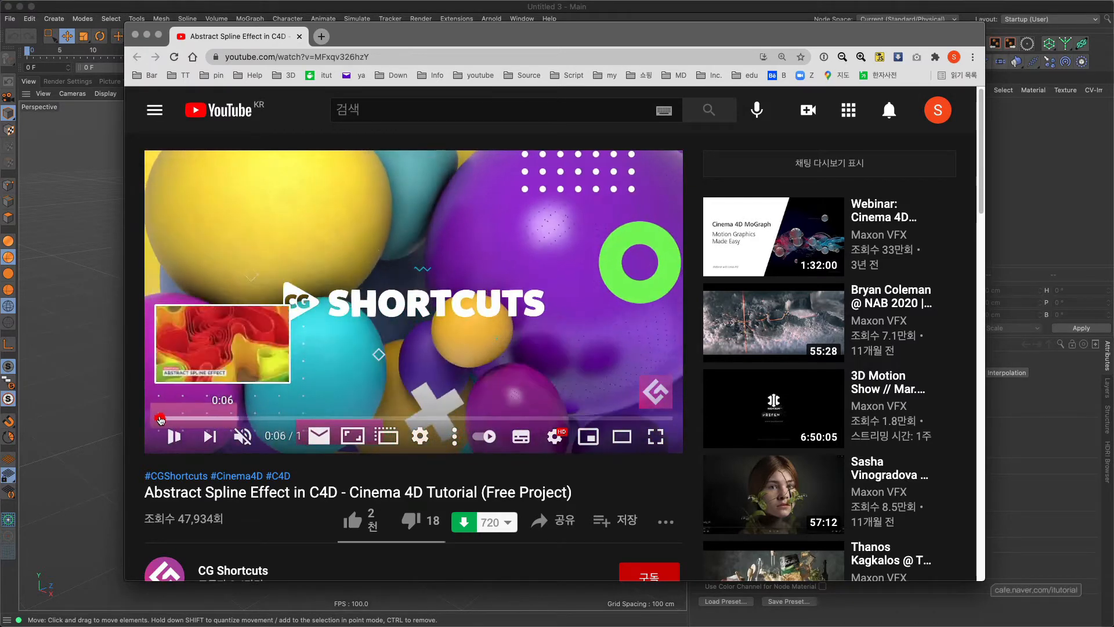
left_click(160, 418)
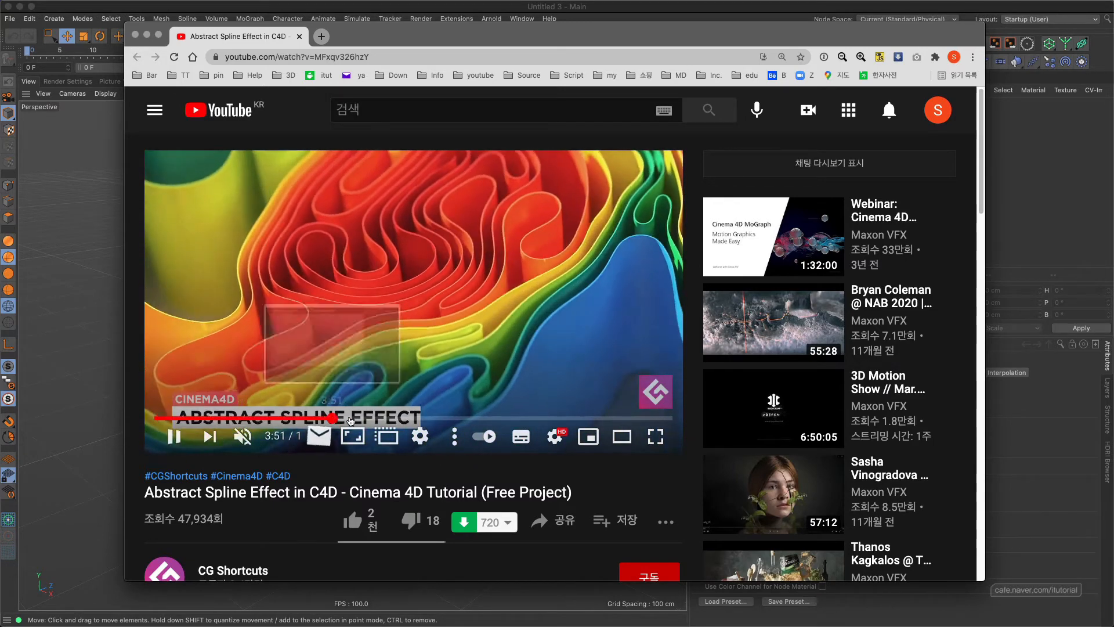
left_click(435, 417)
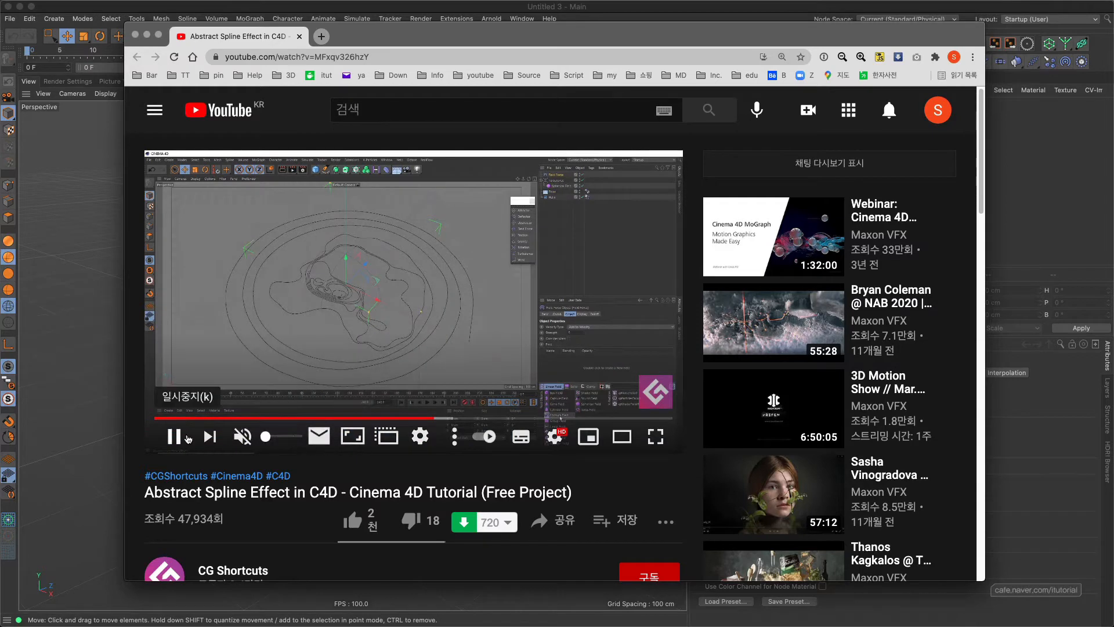
left_click(174, 436)
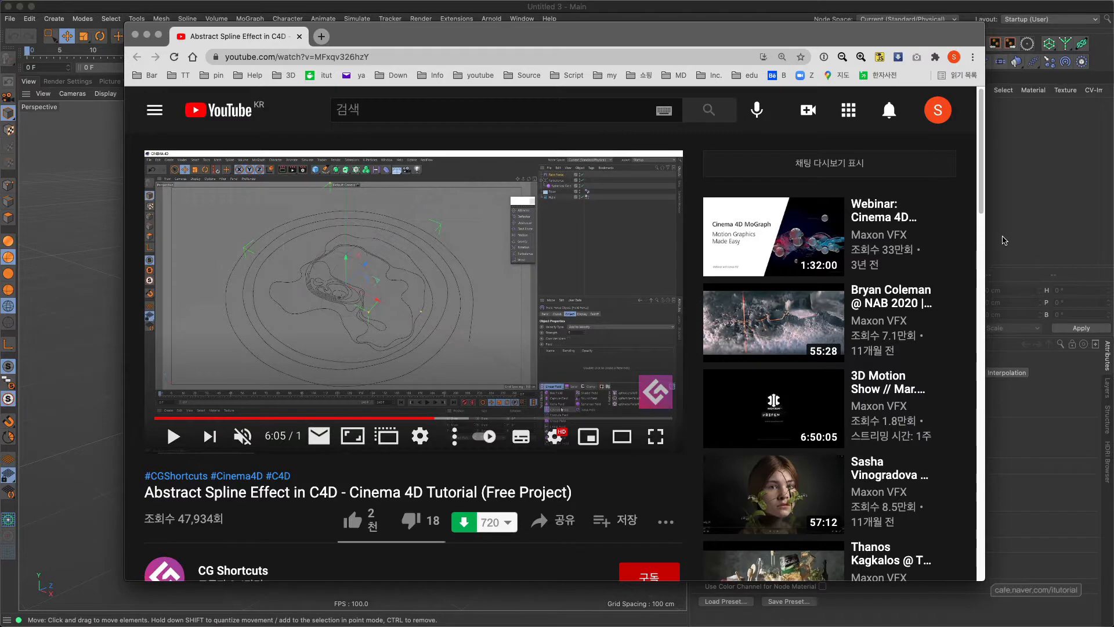
Switch to Cinema 4D and add a Helix spline to the empty scene.
left_click(1005, 240)
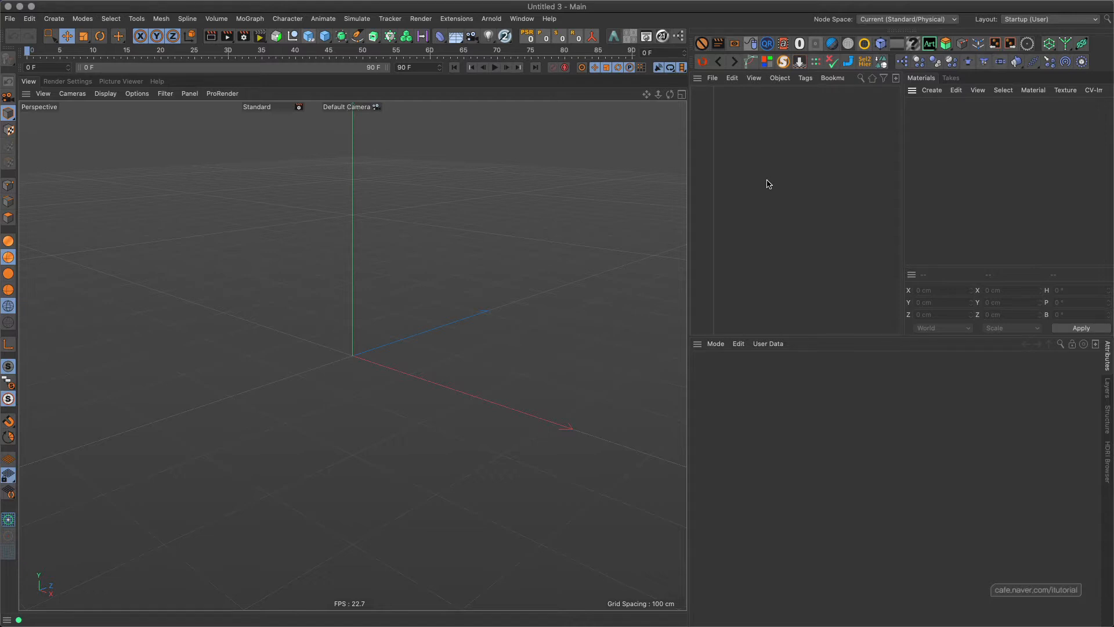
left_click(359, 38)
left_click(485, 95)
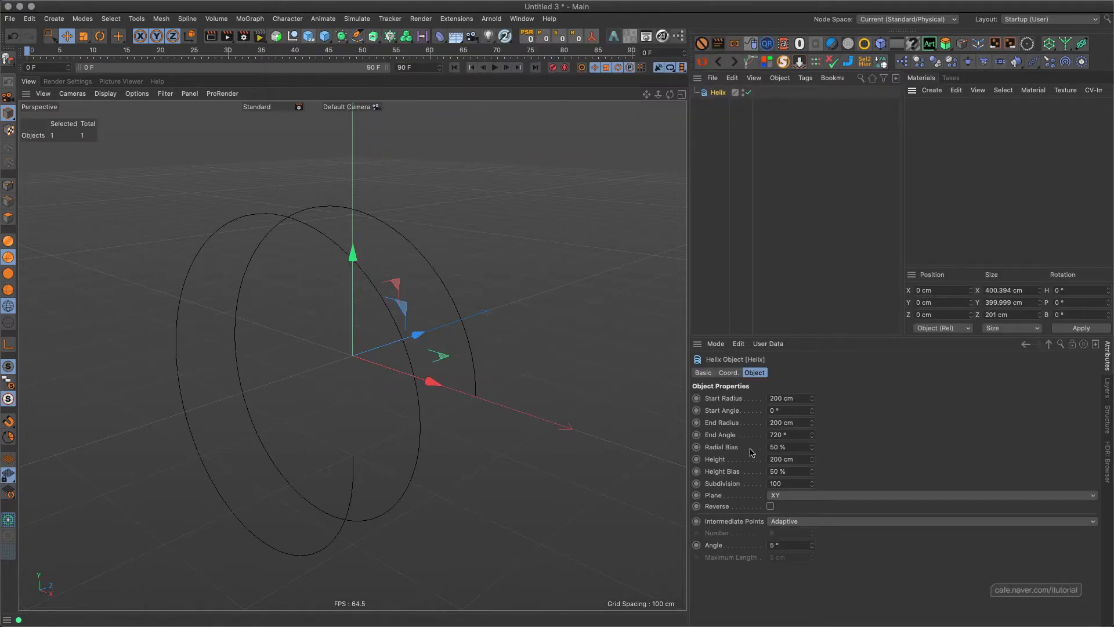
Flatten the helix into a ground spiral with start radius 0 cm, plane XZ and height 0 cm.
left_click(798, 398)
type("0")
left_click(810, 494)
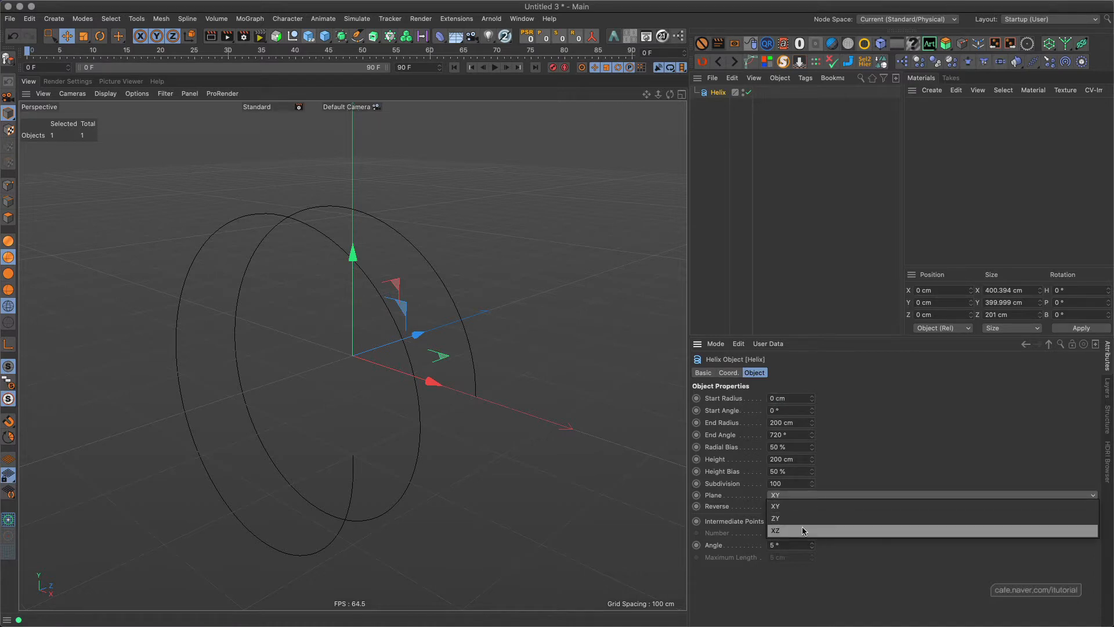
left_click(806, 527)
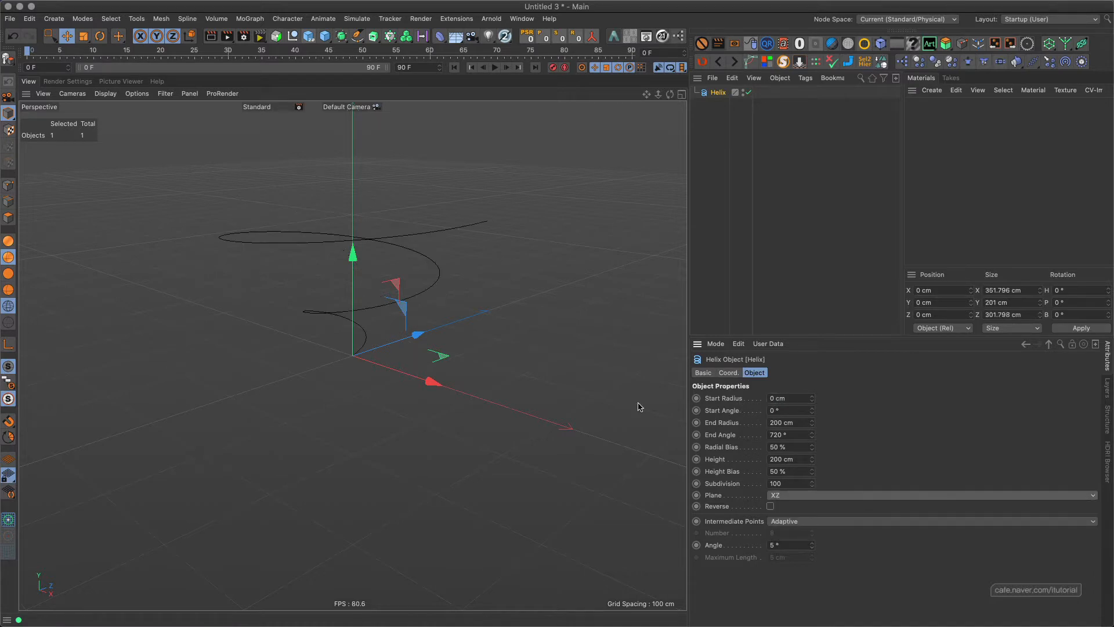
left_click(800, 459)
type("0")
key("Return")
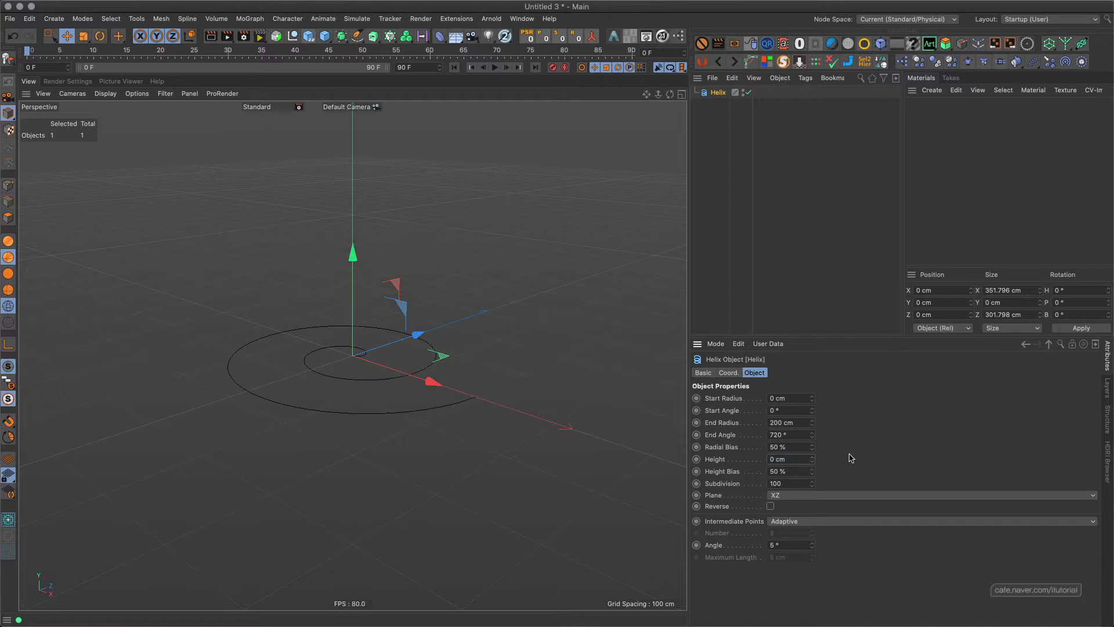
Multiply the helix's end angle by 5 to reach 3600°.
left_click(799, 437)
type("*5")
key("Return")
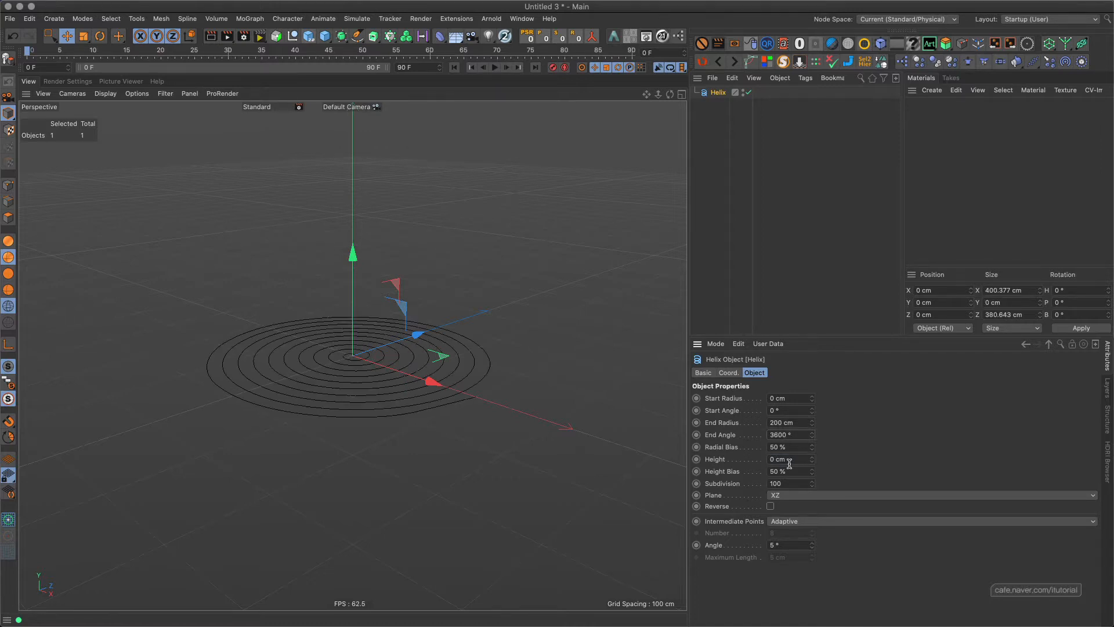
left_click_drag(415, 364, 444, 346, "alt")
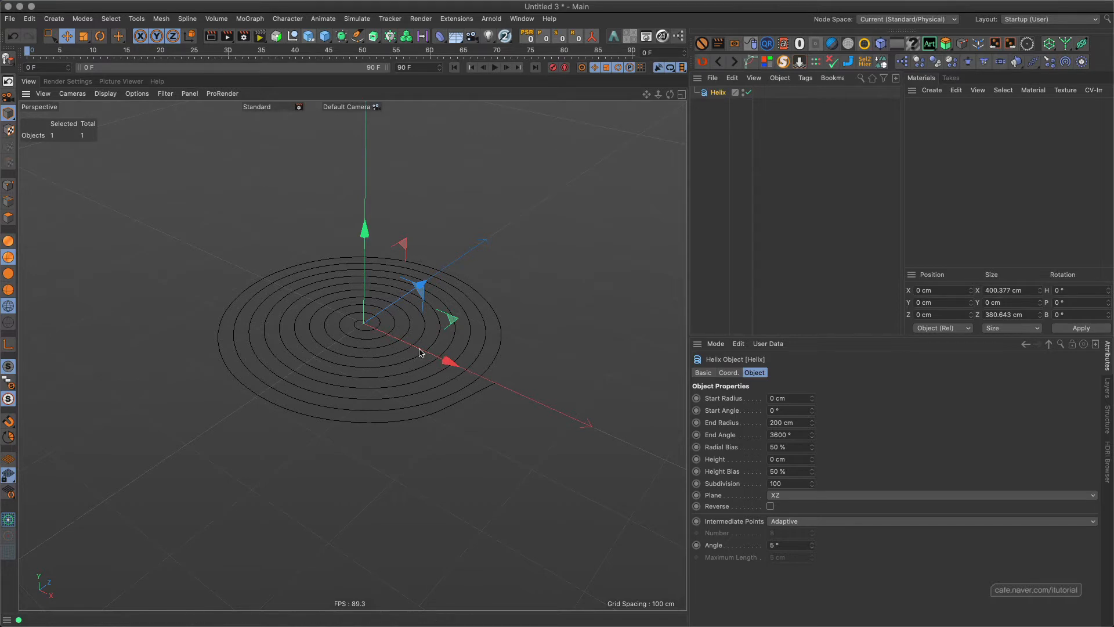
Try the Uniform and None intermediate point modes on the helix and return it to Adaptive.
left_click(783, 483)
left_click(807, 521)
left_click(820, 507)
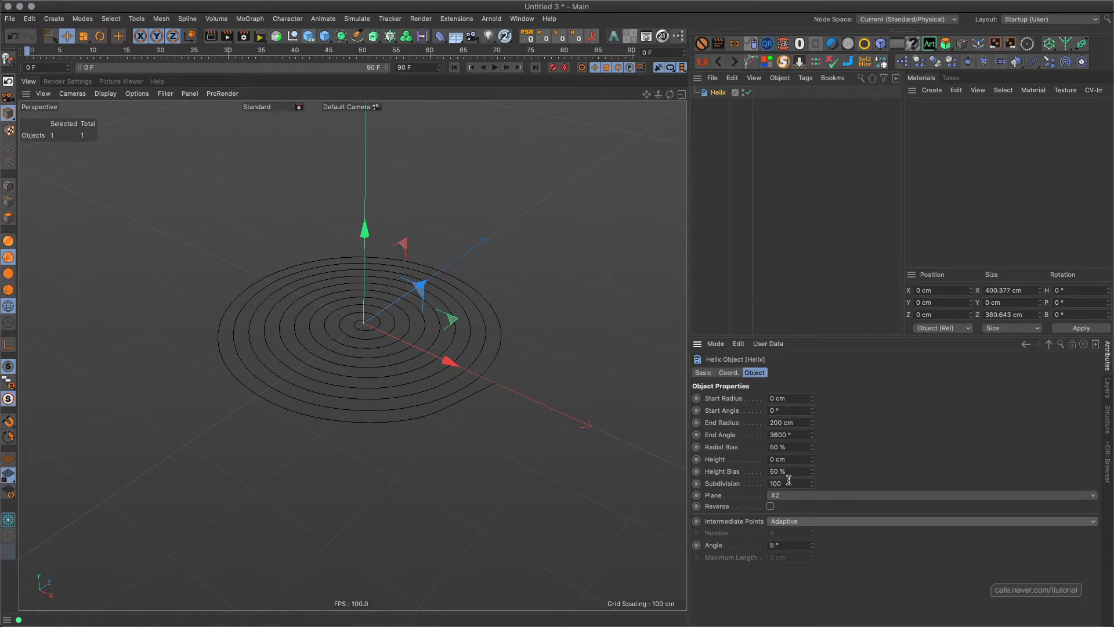
left_click(808, 522)
left_click(804, 557)
left_click(800, 524)
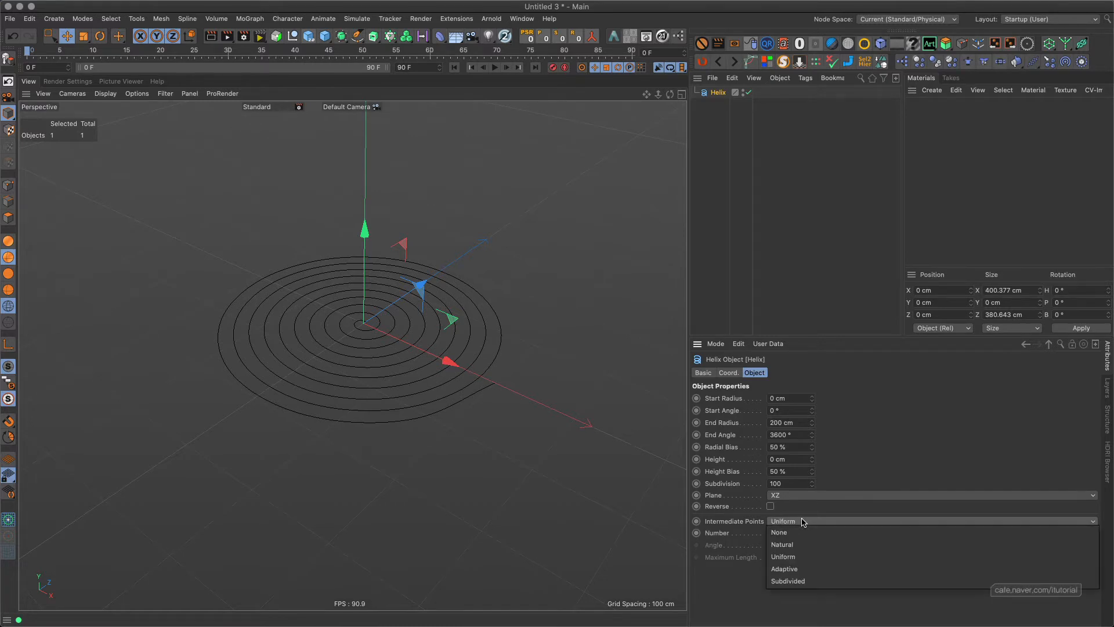
left_click(796, 533)
left_click(804, 525)
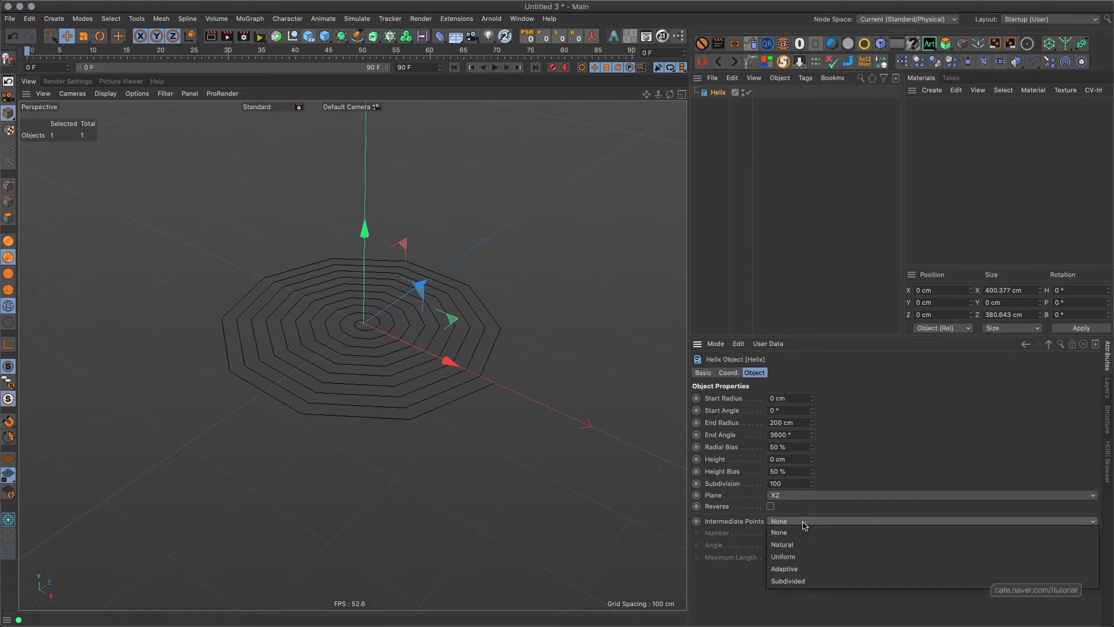
left_click(797, 558)
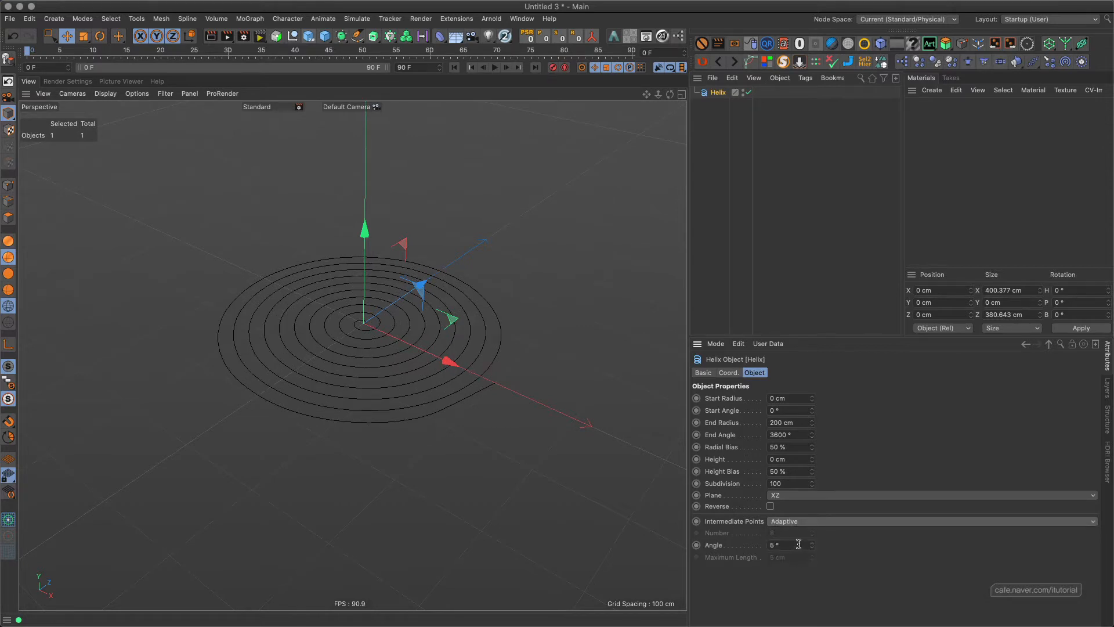
Set the helix's subdivision to 200.
left_click(792, 484)
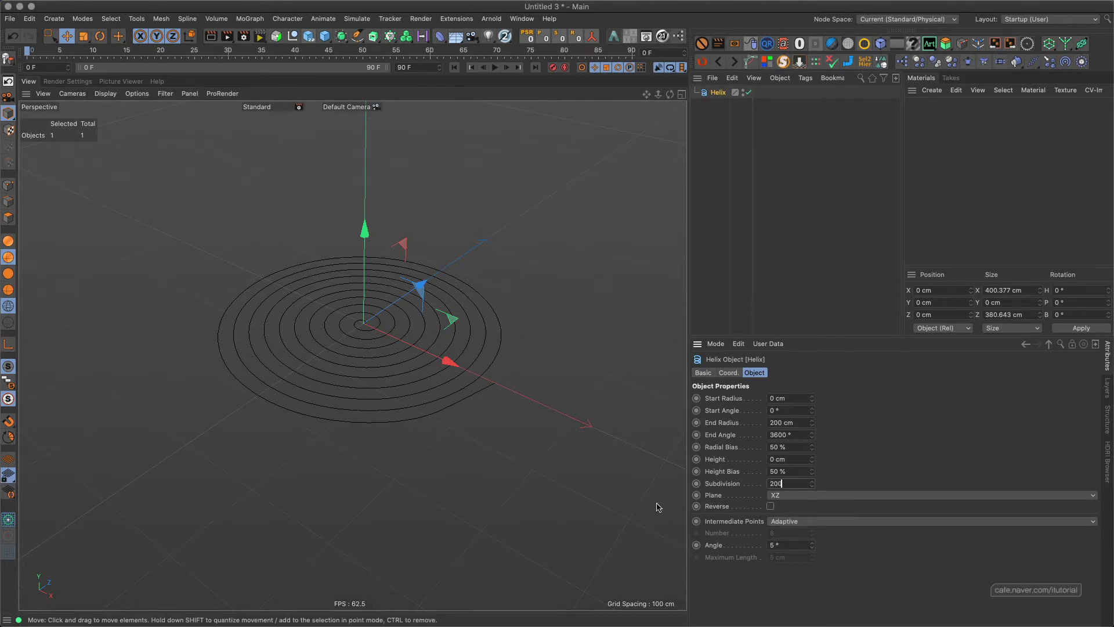
key("Return")
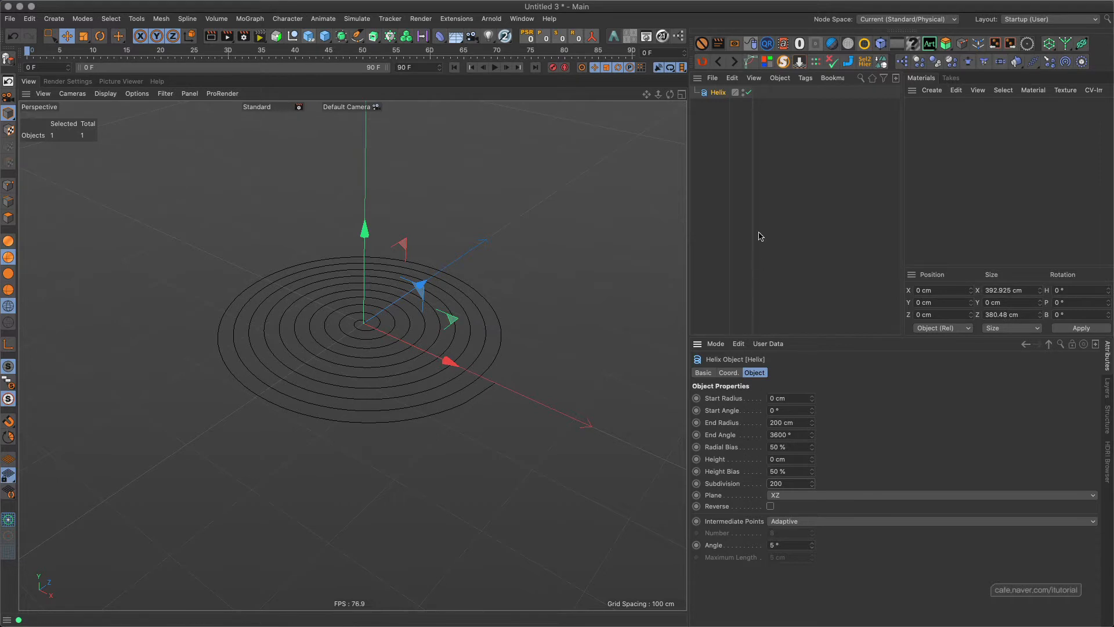
Add a Floor with a Collider Body tag and give the helix a Soft Body tag.
left_click(456, 36)
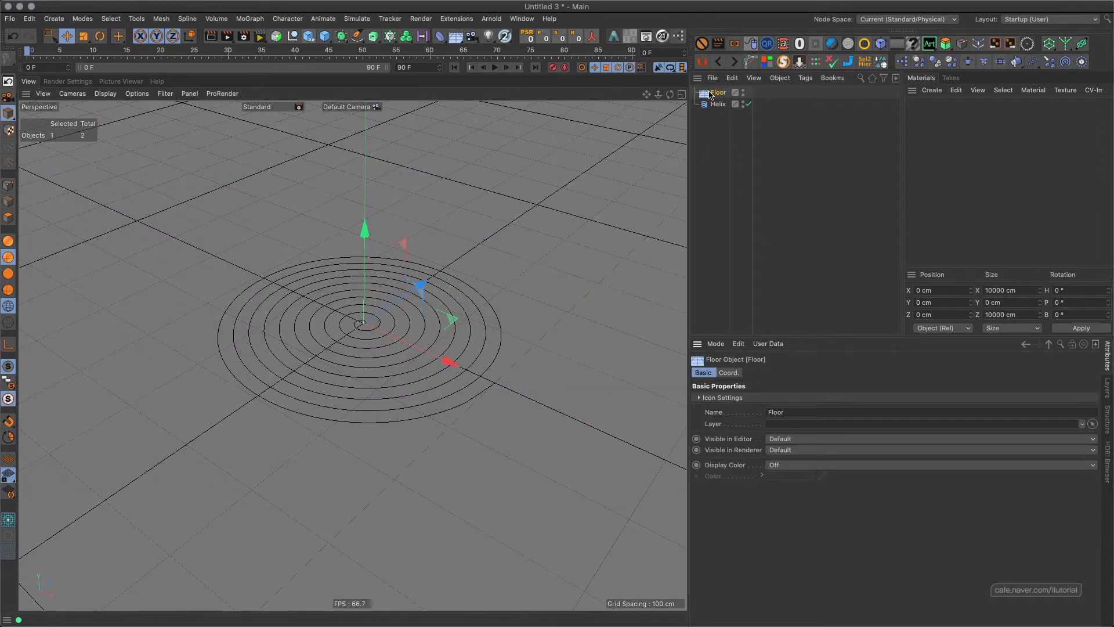
left_click(934, 61)
left_click(714, 105)
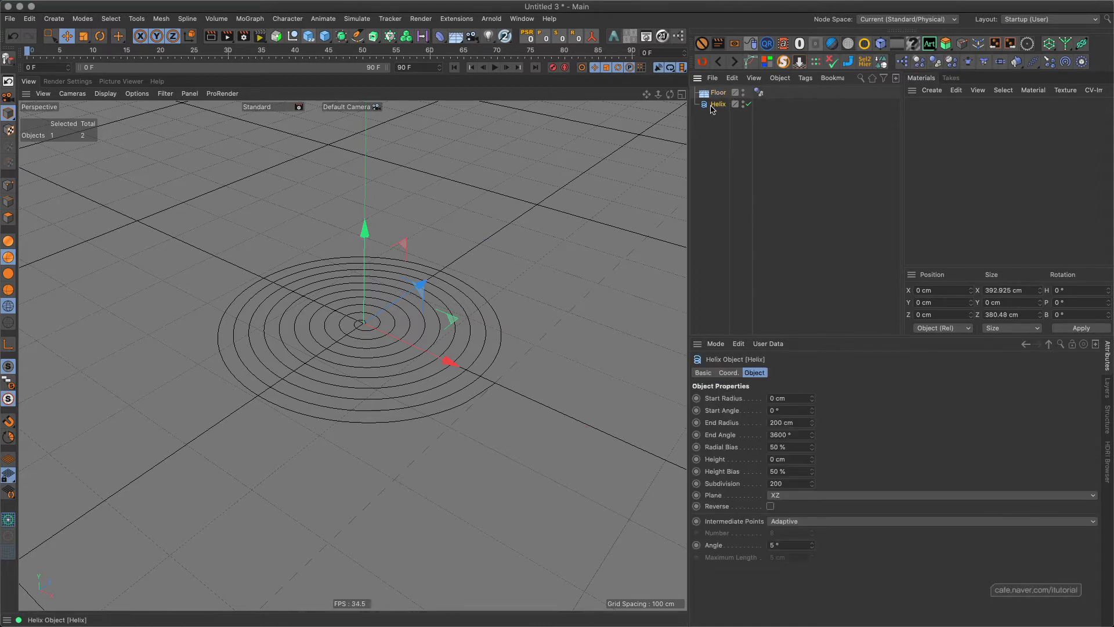
left_click(951, 61)
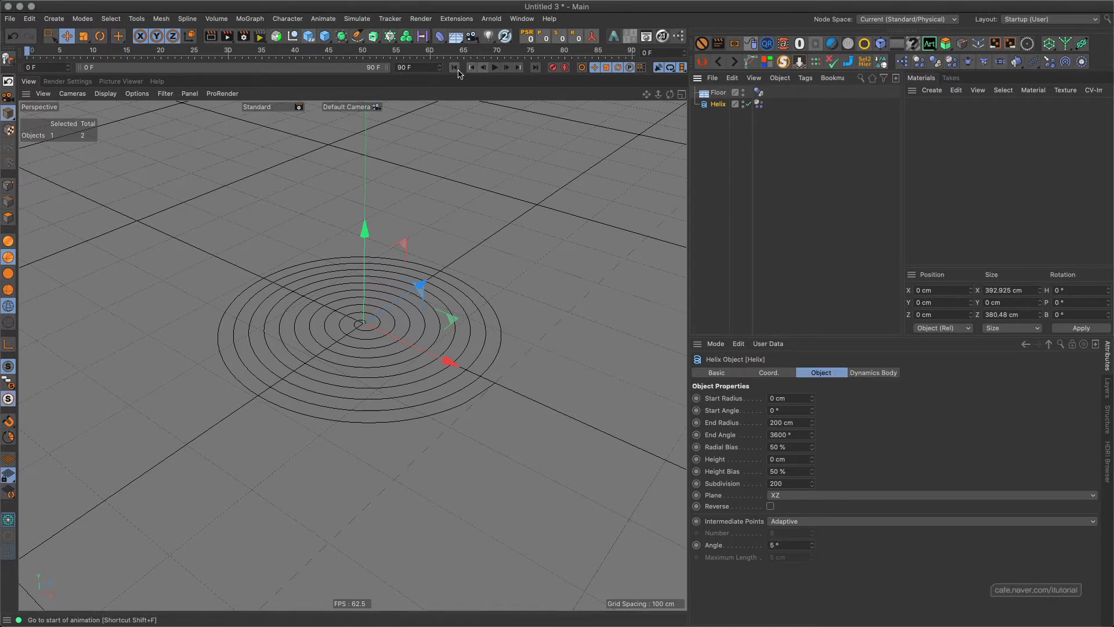
Play the soft-body simulation twice, examine the spiral's centre up close, and rewind to the first frame.
left_click(494, 68)
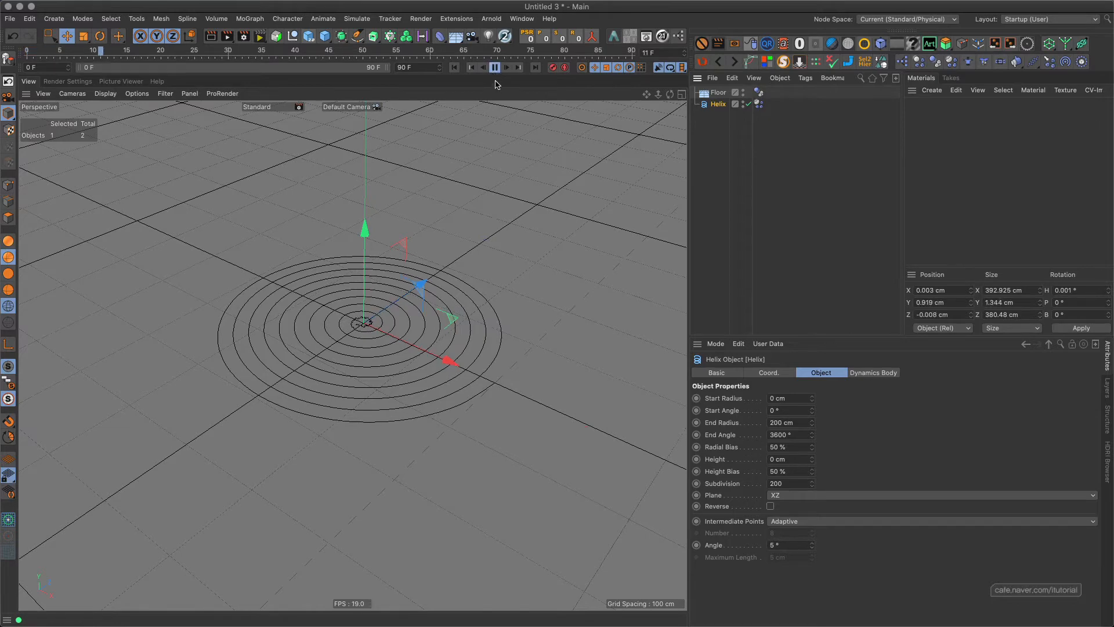
left_click(495, 67)
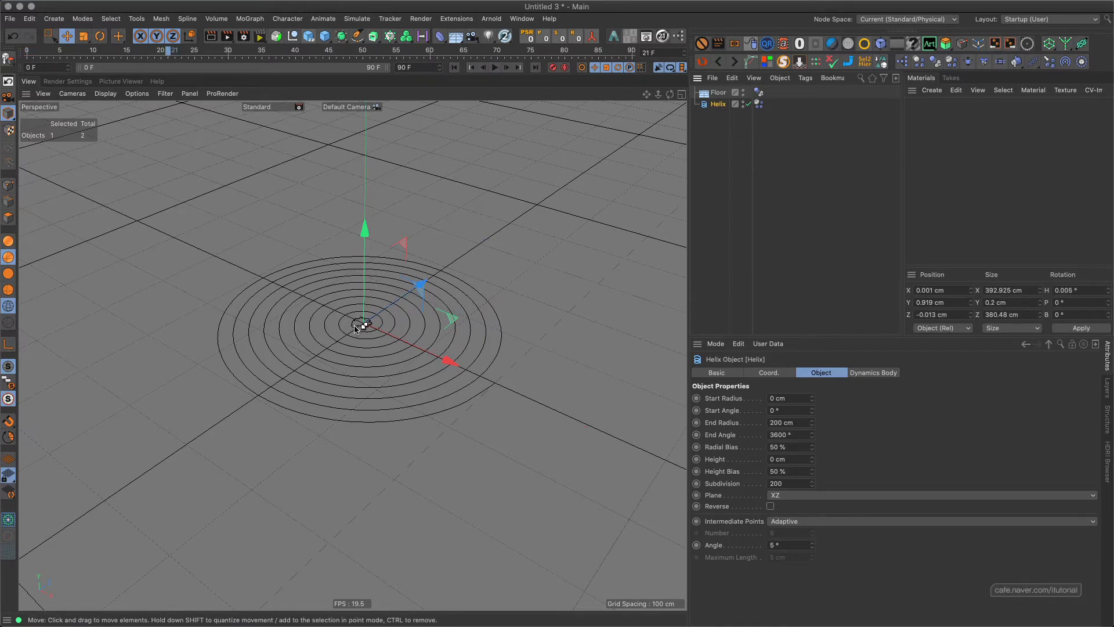
scroll(385, 277, "up", 5)
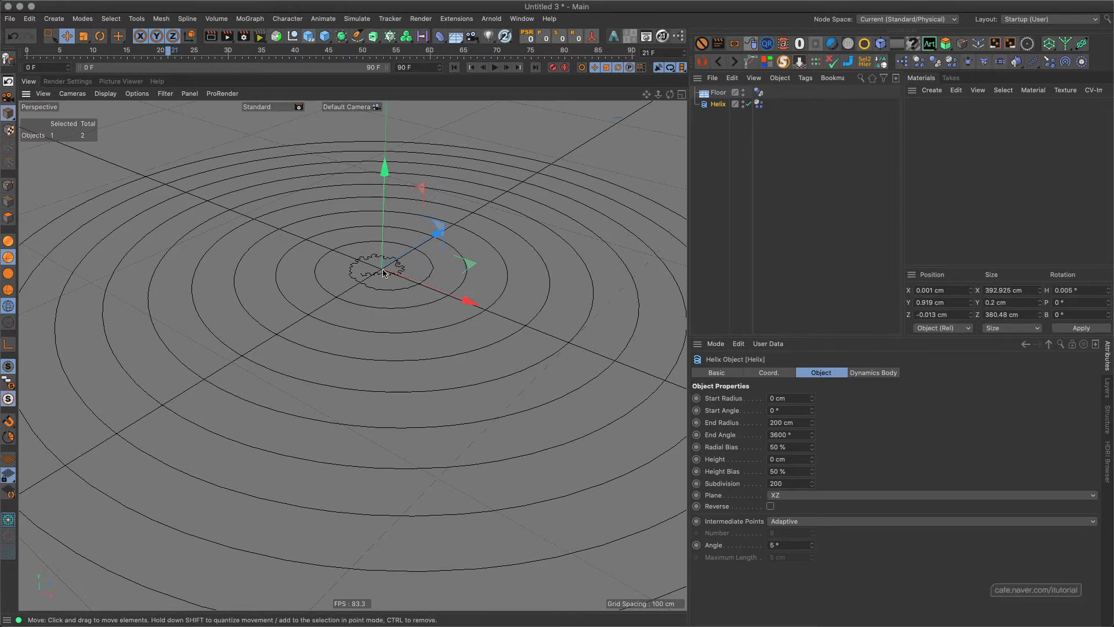
left_click_drag(383, 274, 387, 292, "alt")
left_click(455, 67)
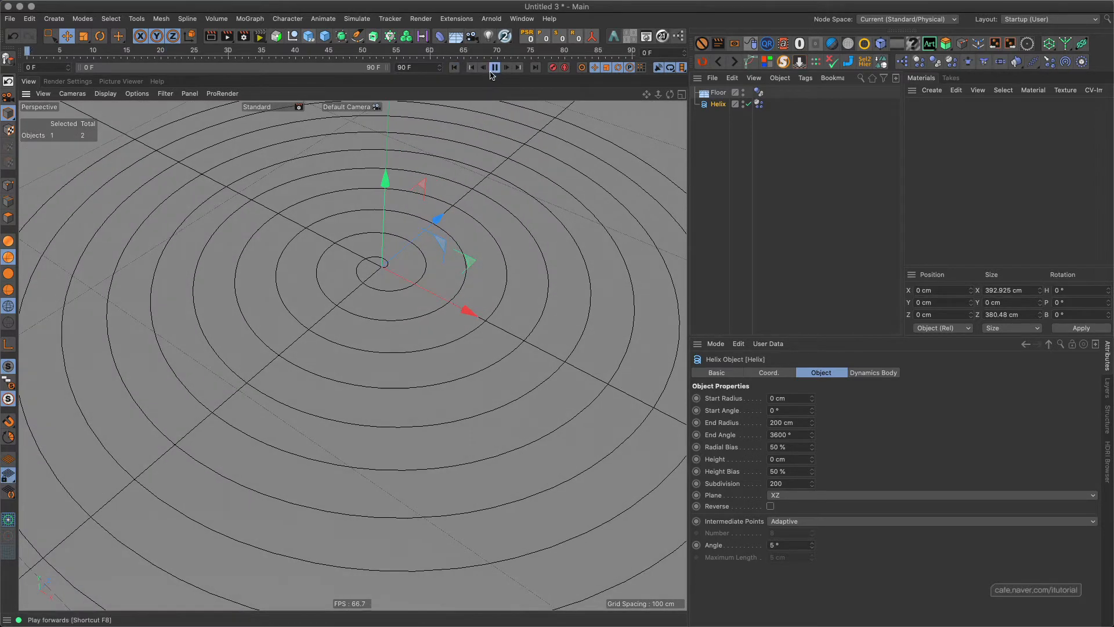
left_click(495, 68)
left_click(495, 68)
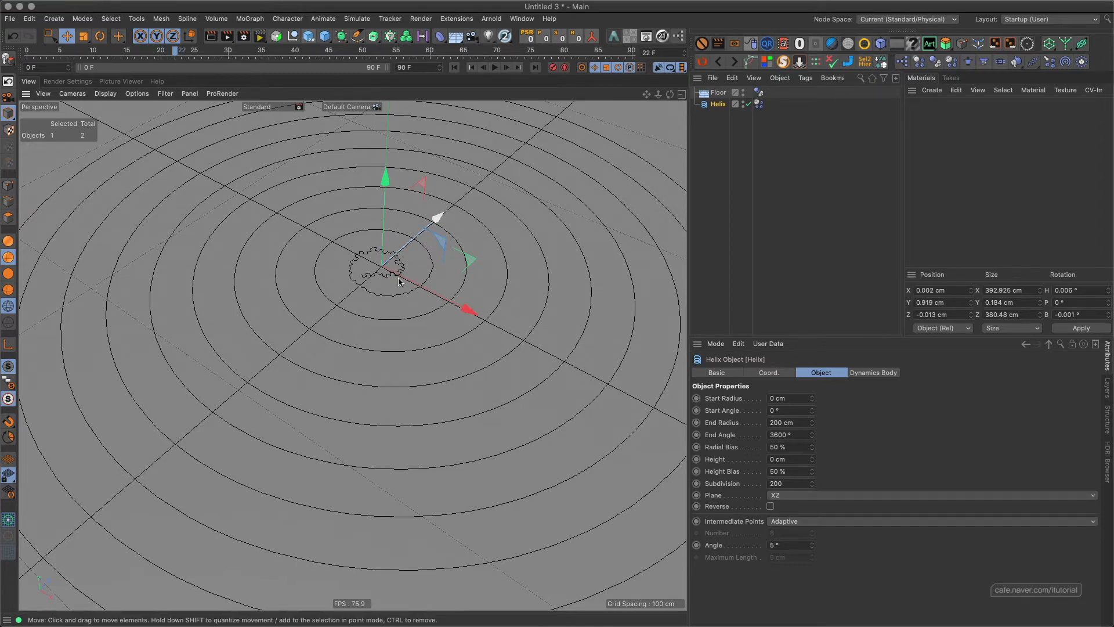
left_click(455, 67)
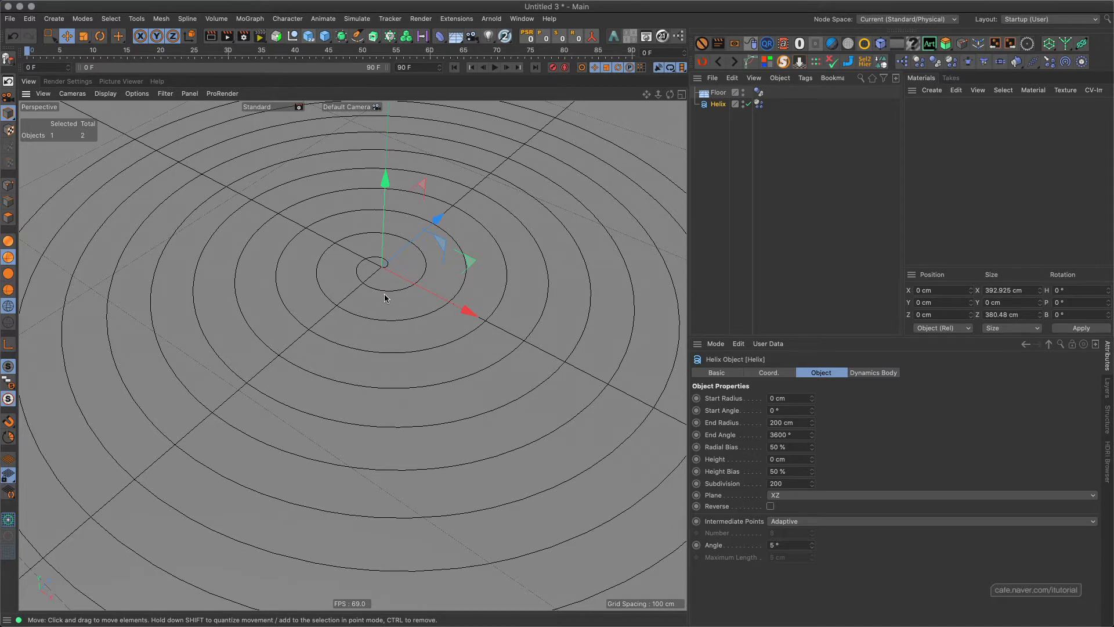
Examine the collision settings of the helix's dynamics tag and the collision margin in the project's expert dynamics settings.
left_click(758, 104)
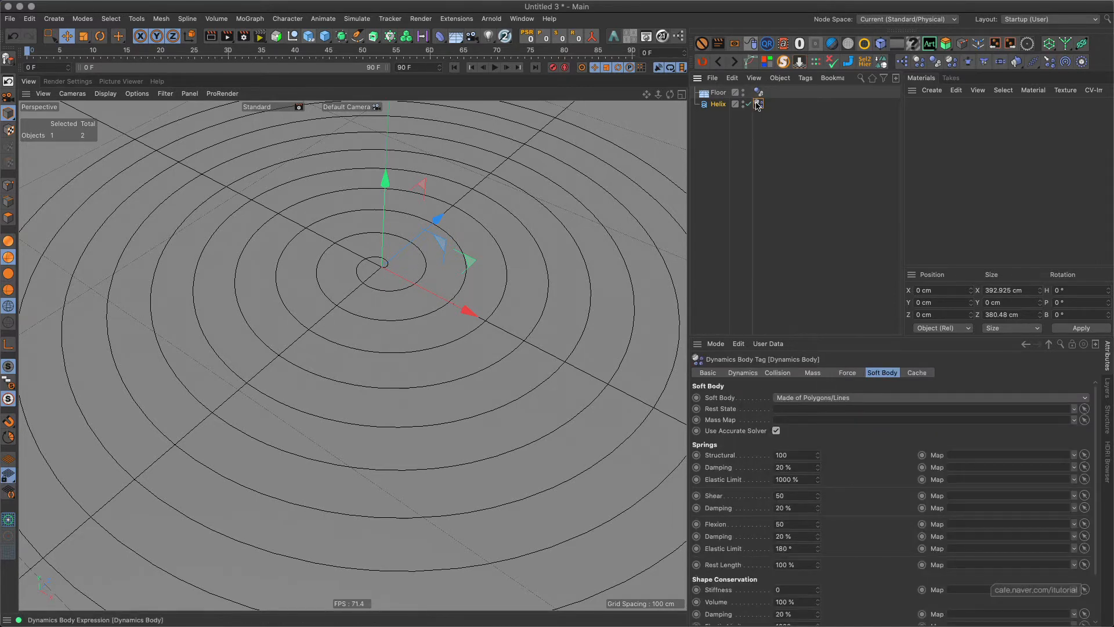
left_click(782, 375)
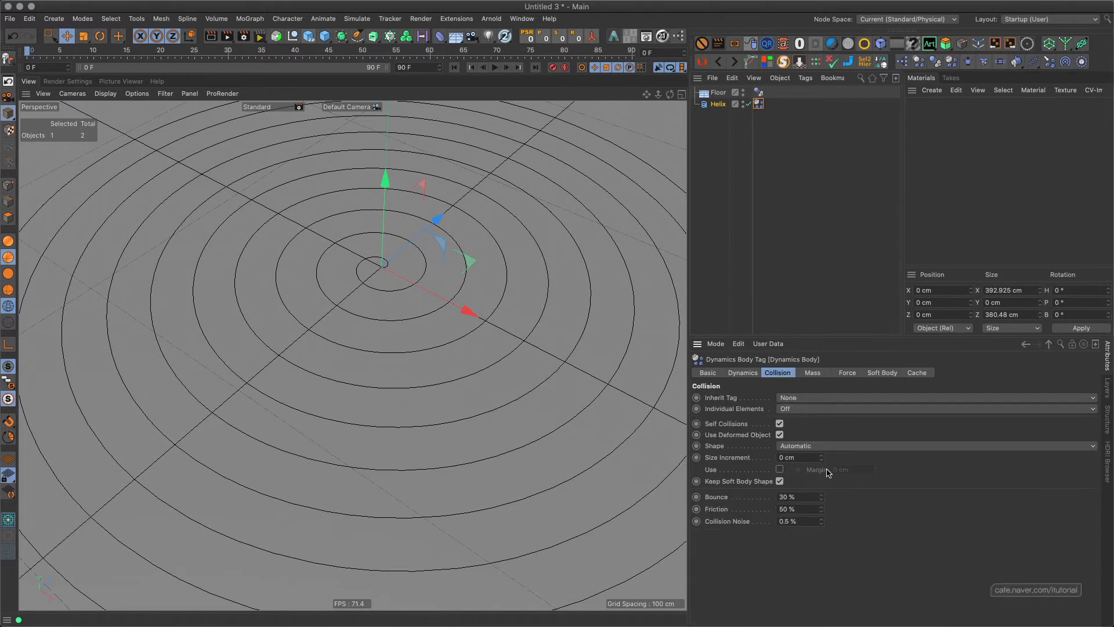
key("super+d")
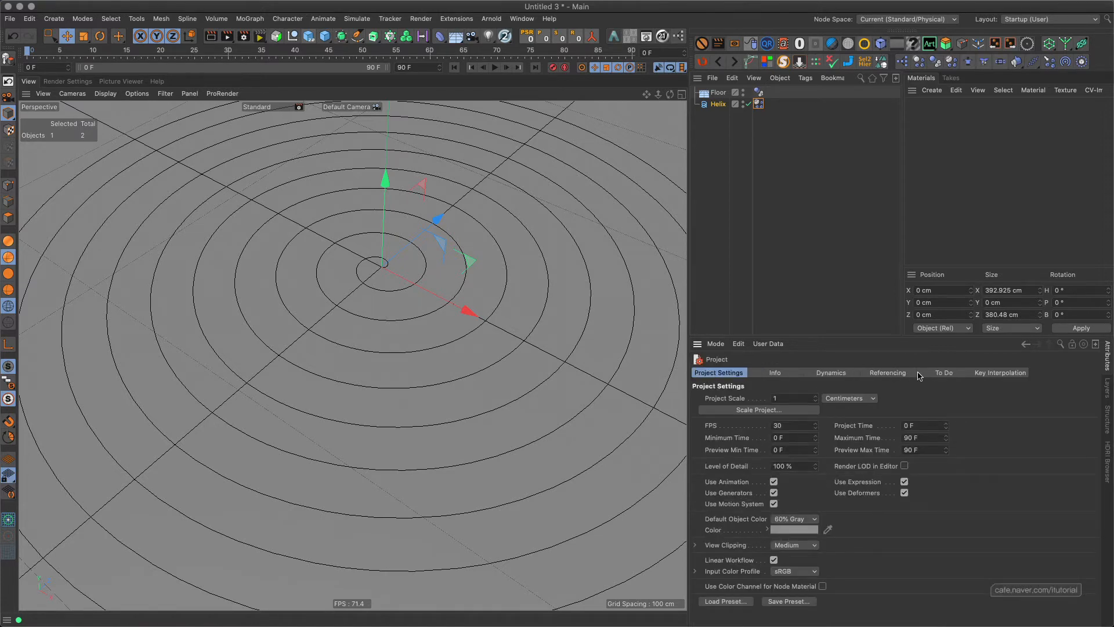
left_click(844, 373)
left_click(802, 401)
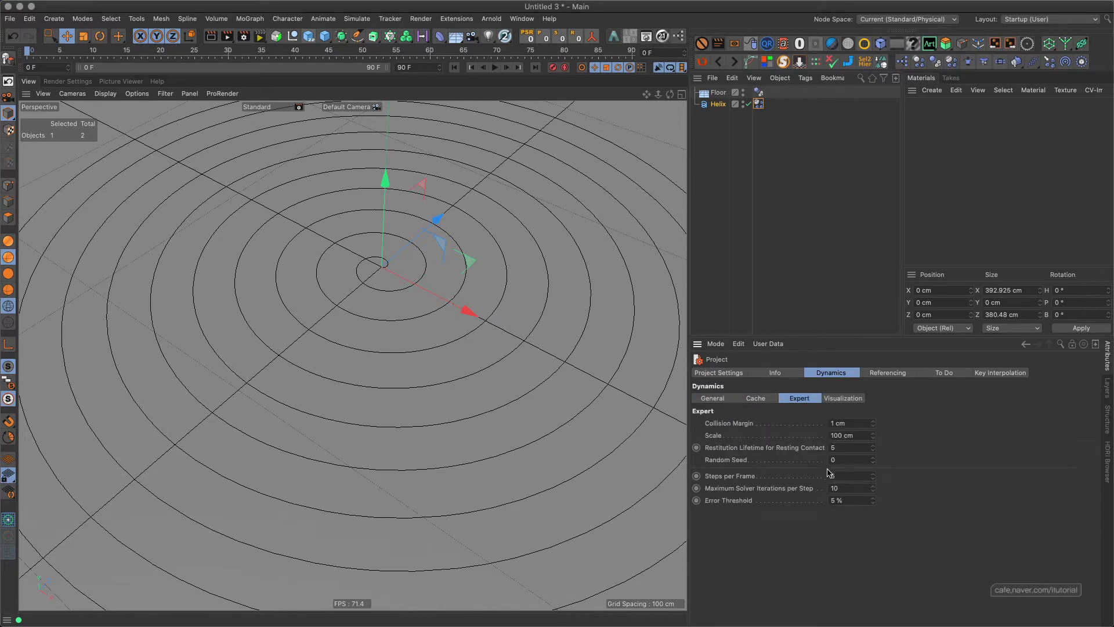
left_click(848, 423)
Enable the custom collision margin of 0 cm on the helix's dynamics tag.
left_click(757, 105)
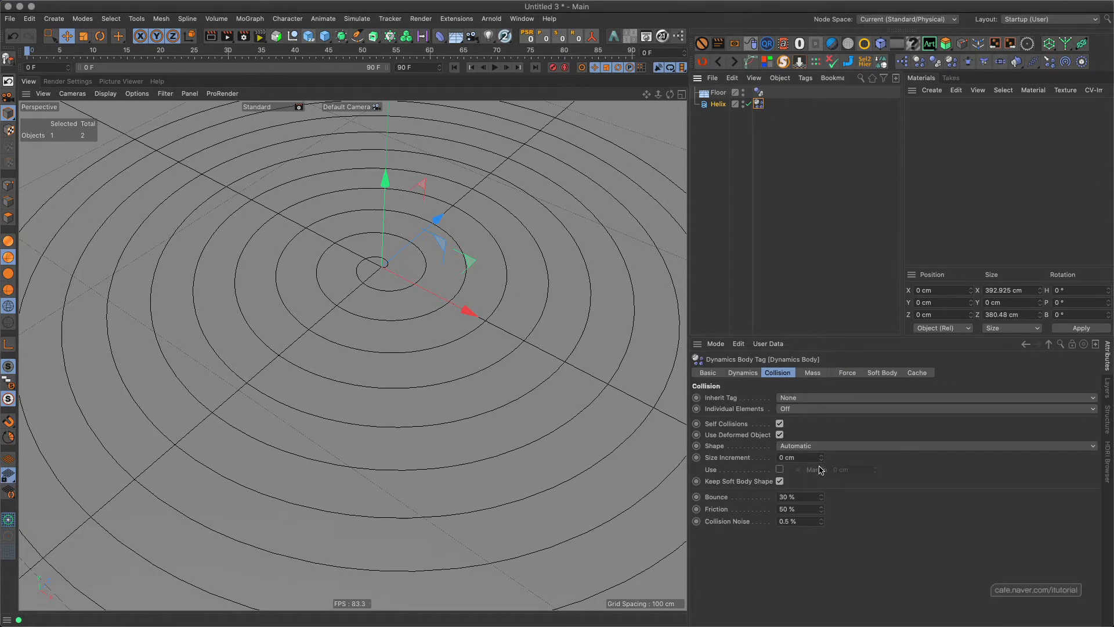
left_click(780, 469)
Play the soft-body simulation with the custom collision margin and rewind to the first frame.
left_click(494, 68)
left_click(494, 68)
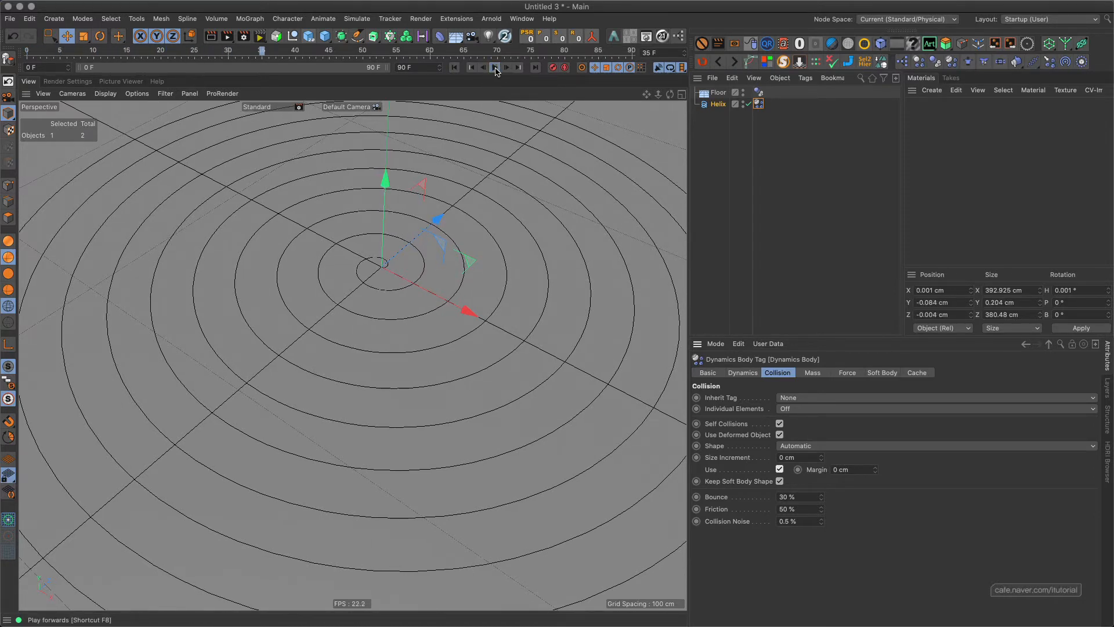
left_click(455, 67)
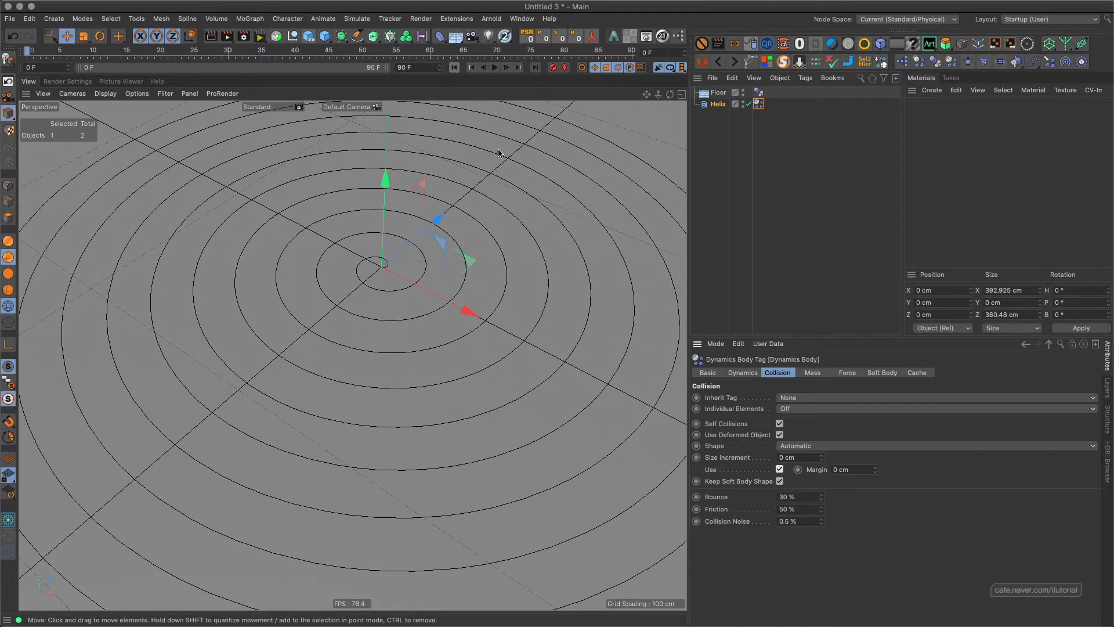
Disable the custom collision margin on the helix's dynamics tag and keep the tag selected.
left_click(780, 470)
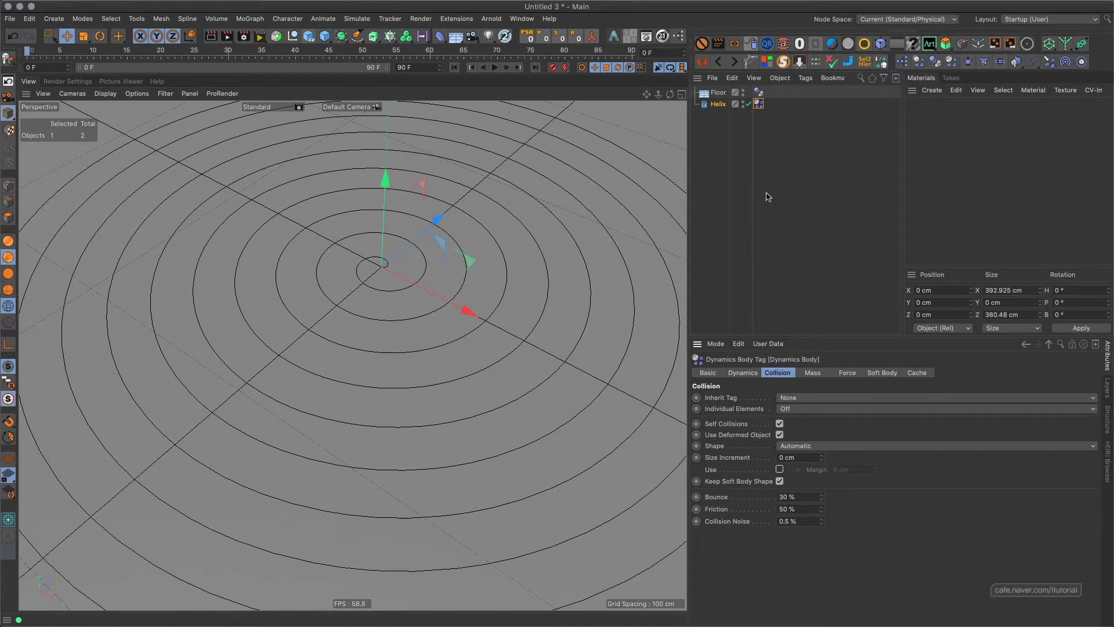
left_click(717, 104)
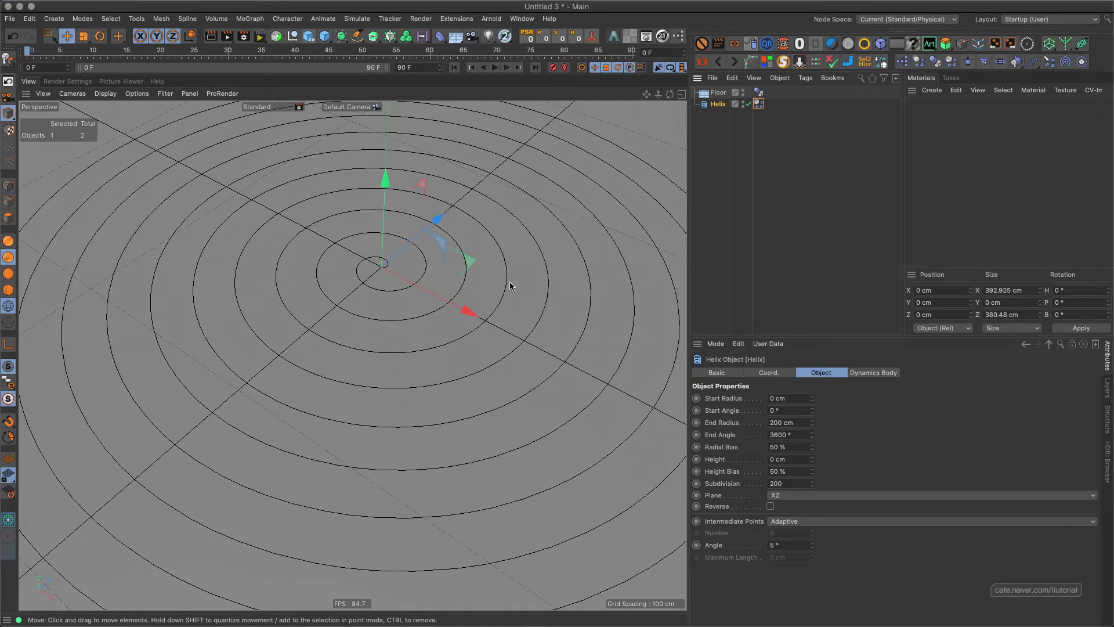
left_click(759, 105)
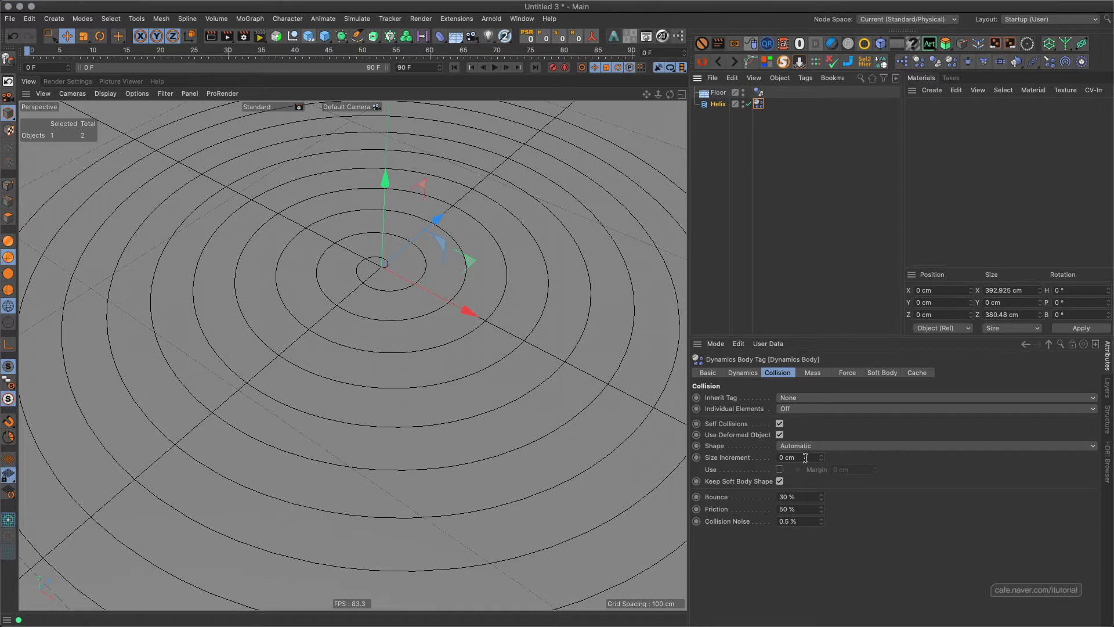
Set the collision margin to 0 cm in the project's expert dynamics settings, play the simulation and rewind.
key("super+d")
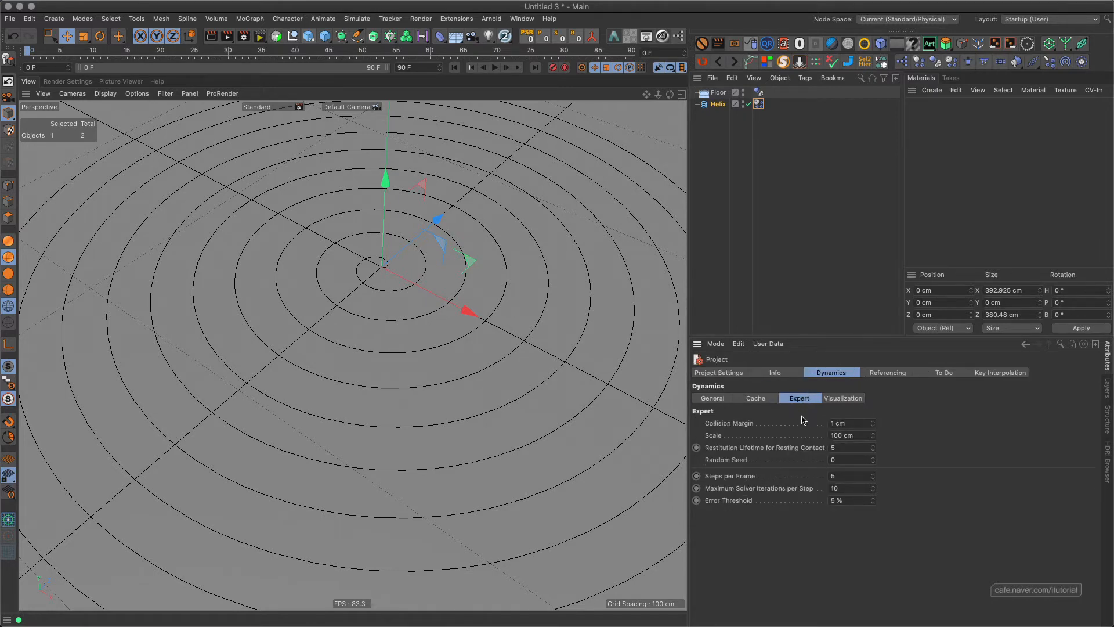
left_click(851, 424)
type("0")
key("Return")
left_click(495, 67)
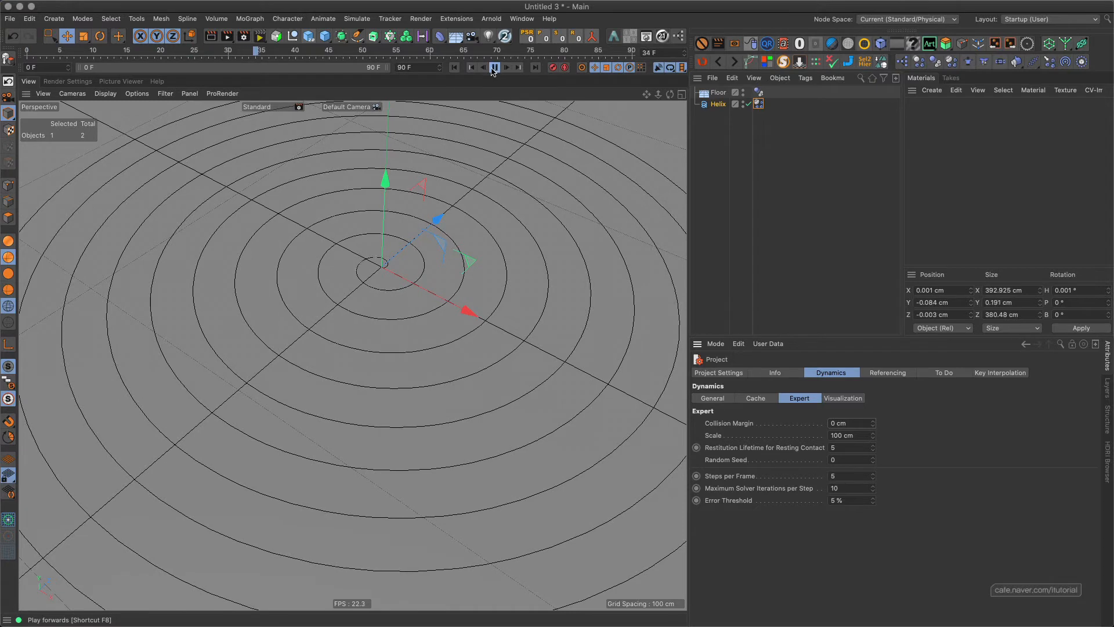
left_click(495, 70)
left_click(456, 69)
Set the project's expert dynamics collision margin back to 1 cm.
double_click(846, 422)
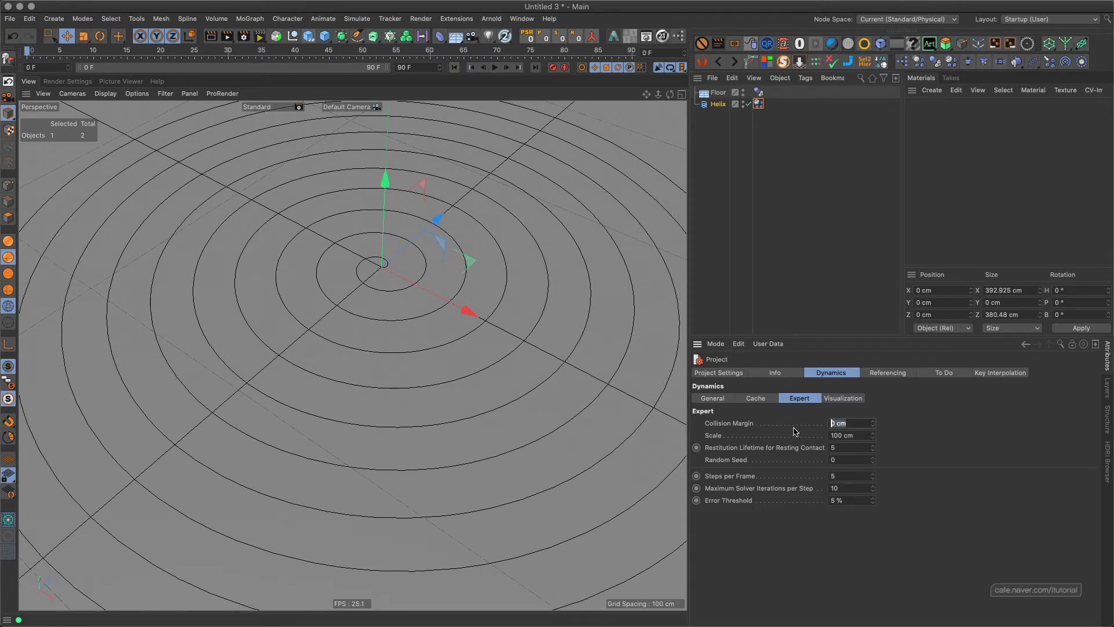
type("1")
key("Return")
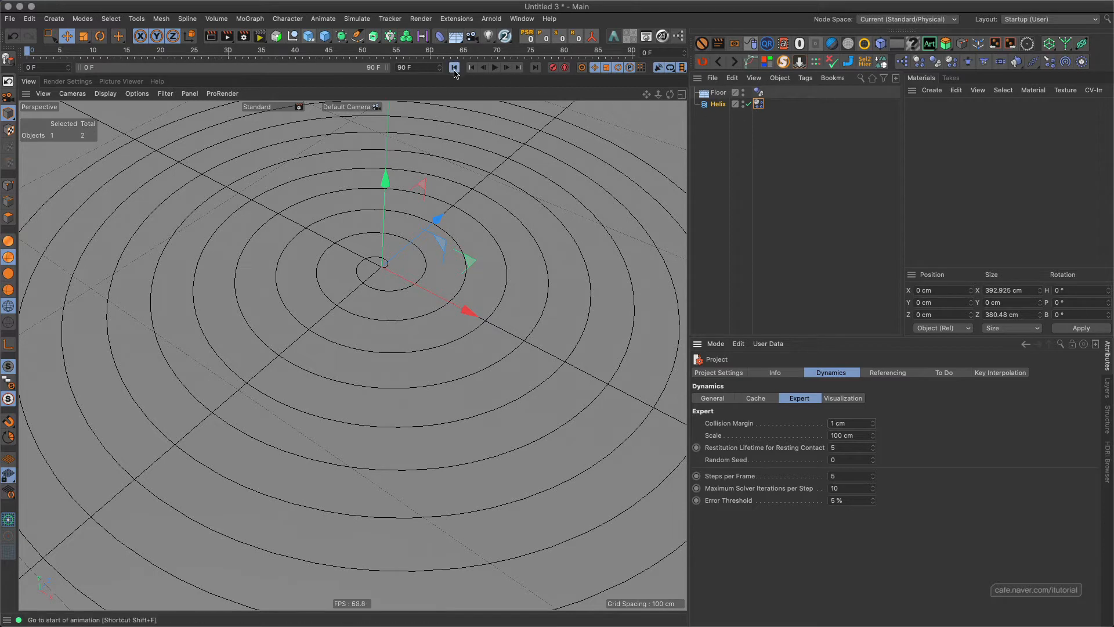
Play the simulation with the 1 cm project margin, examine the spiral's centre and the tag's collision settings, and rewind.
left_click(495, 68)
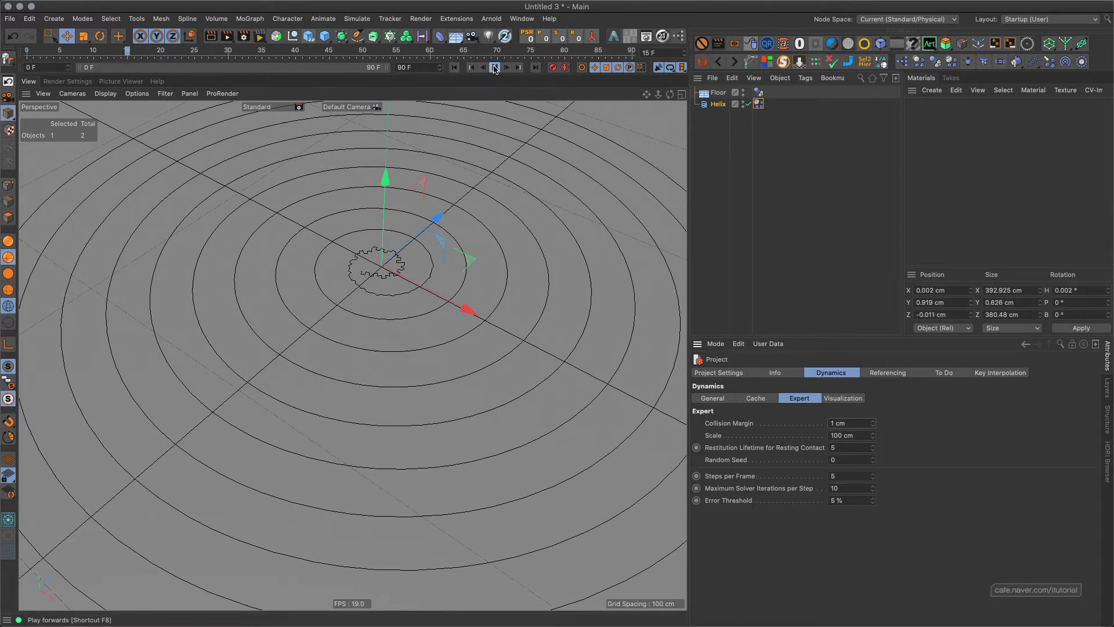
left_click(495, 68)
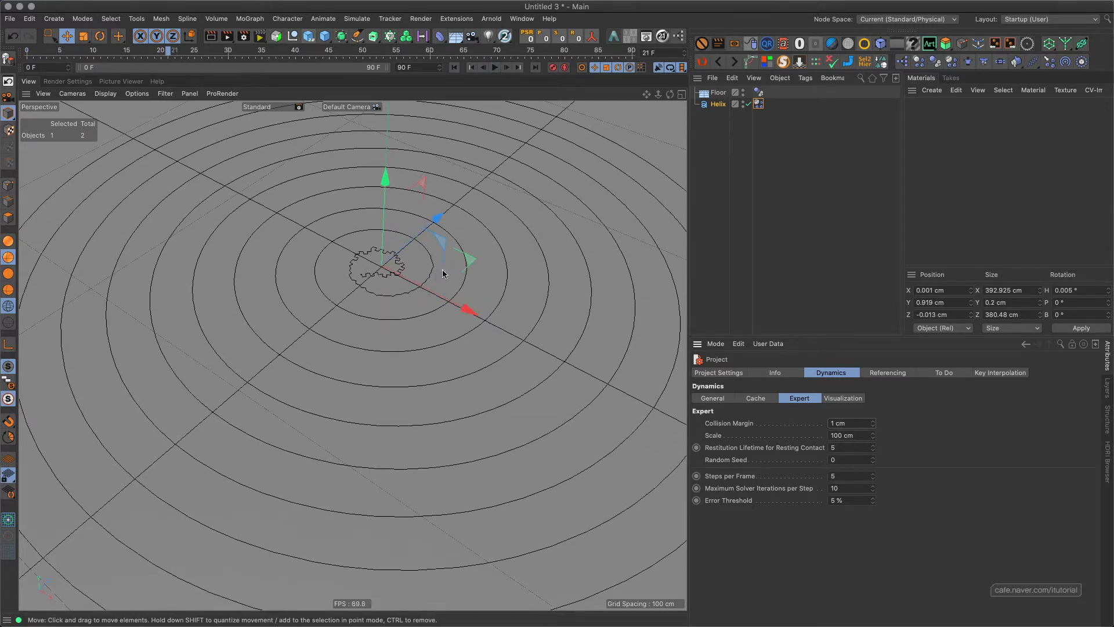
left_click(758, 104)
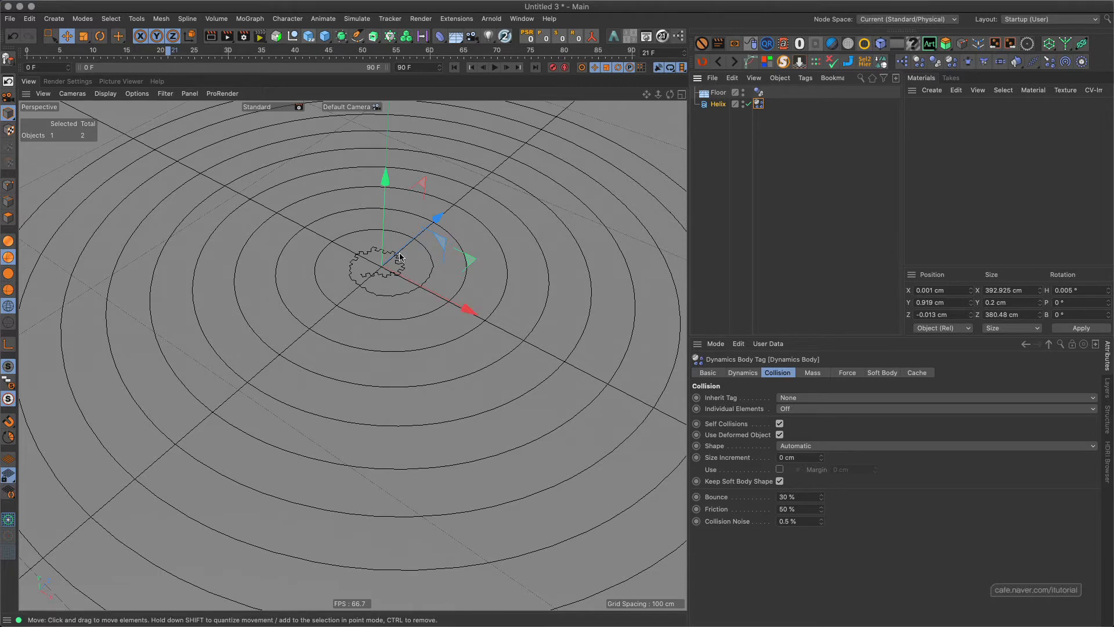
scroll(400, 296, "down", 5)
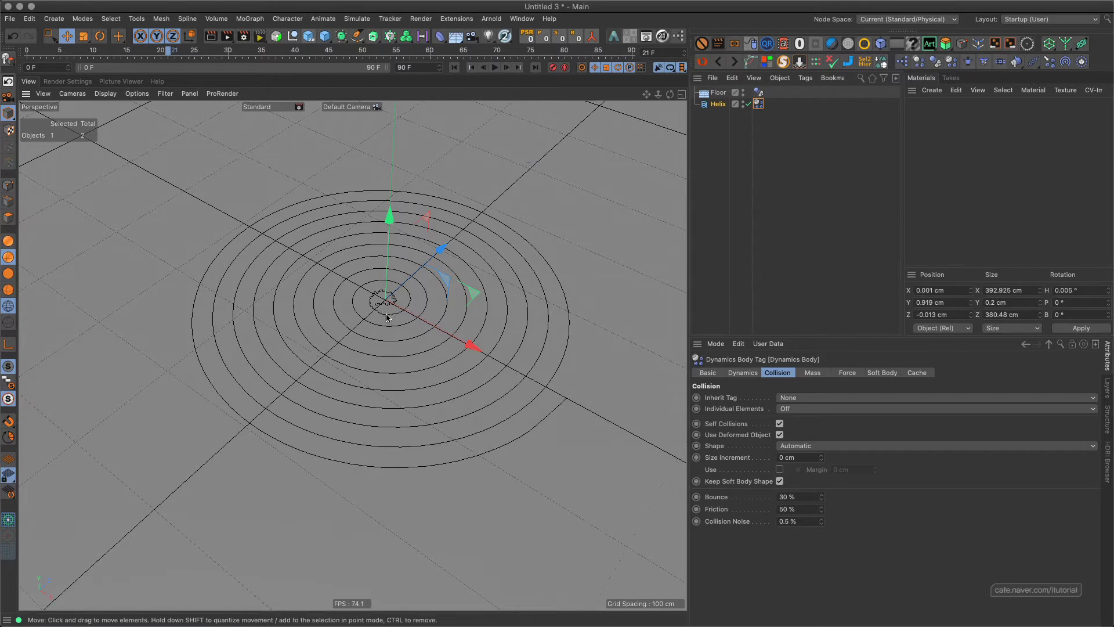
left_click(454, 67)
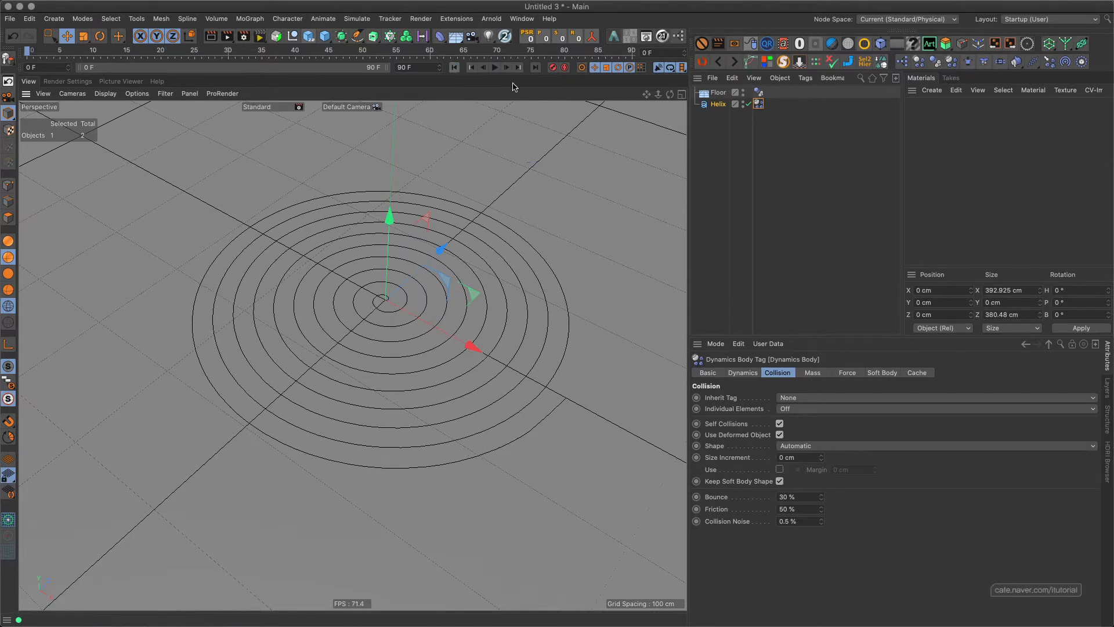
Convert the helix to an editable spline in Points mode to inspect its point distribution, and undo the conversion.
left_click(10, 186)
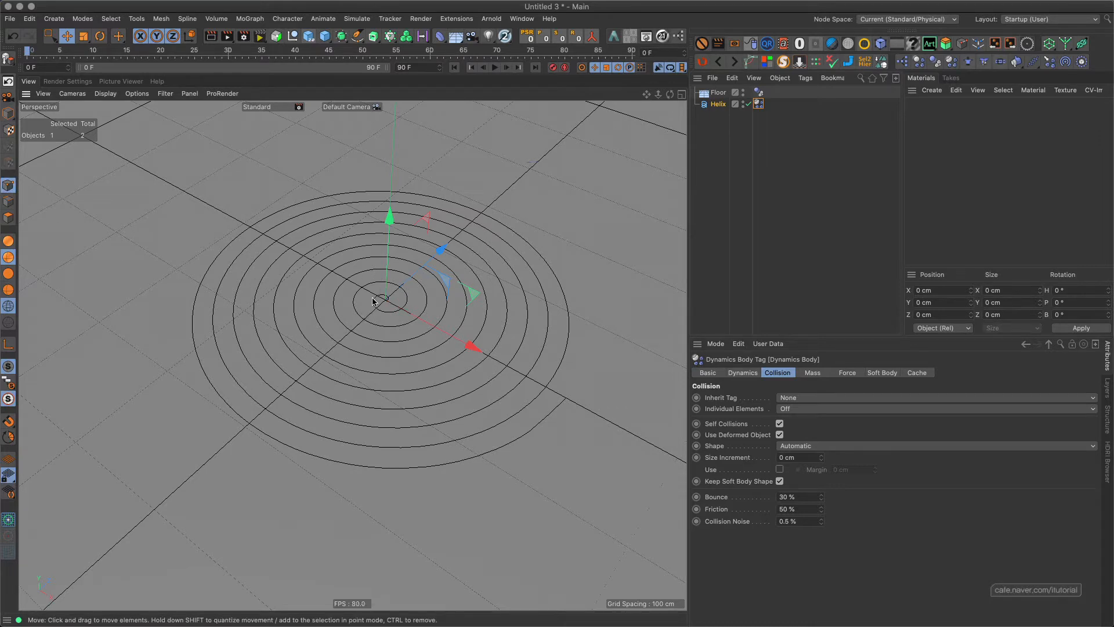
left_click(715, 104)
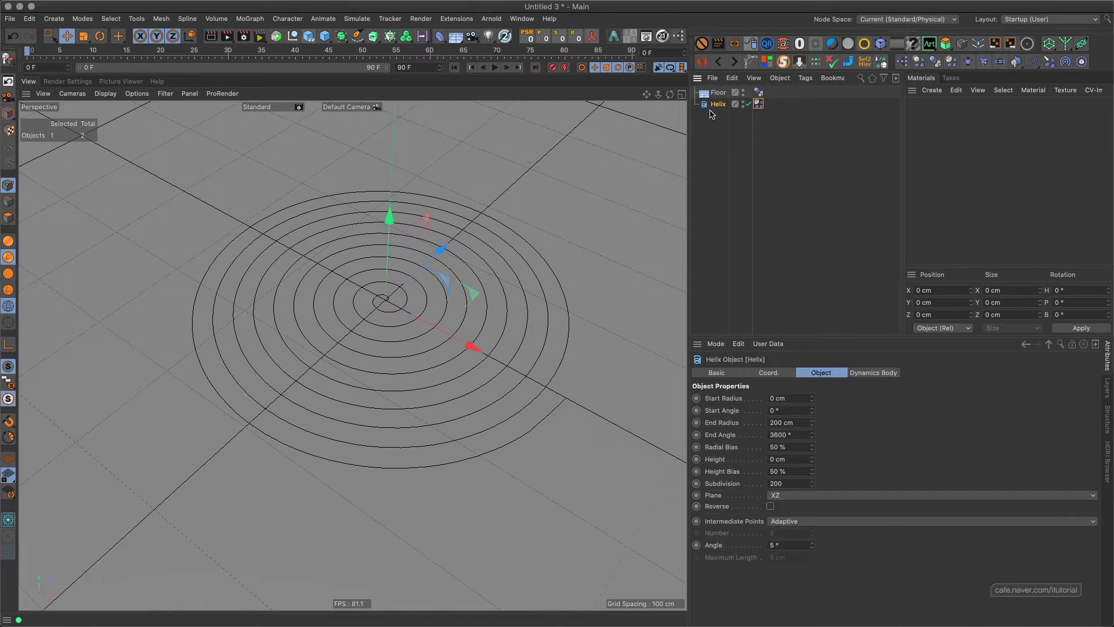
key("c")
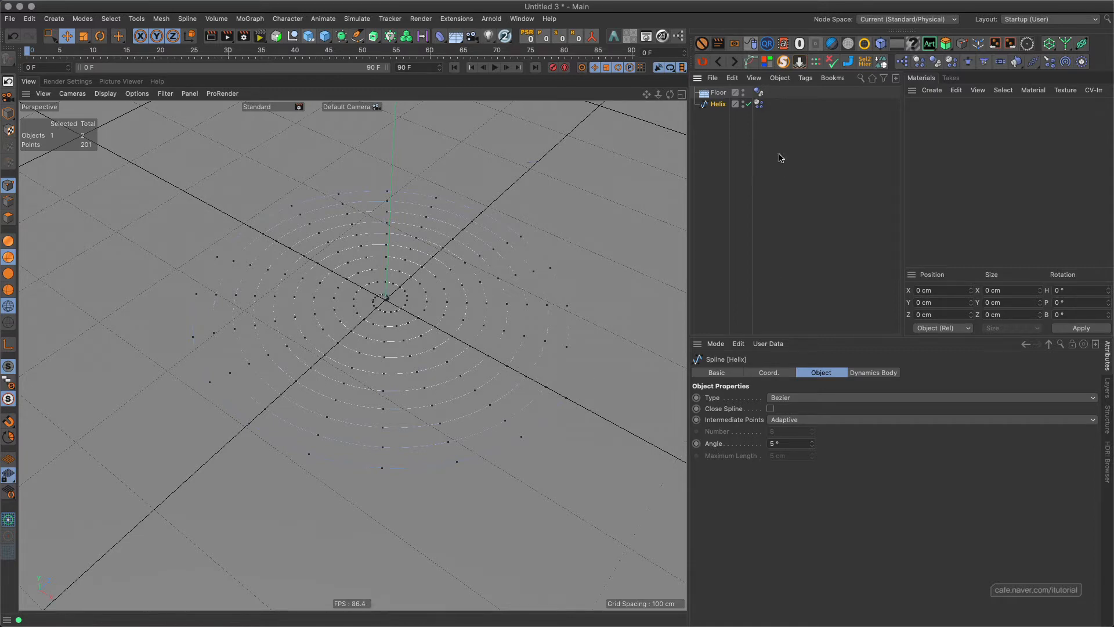
key("super+z")
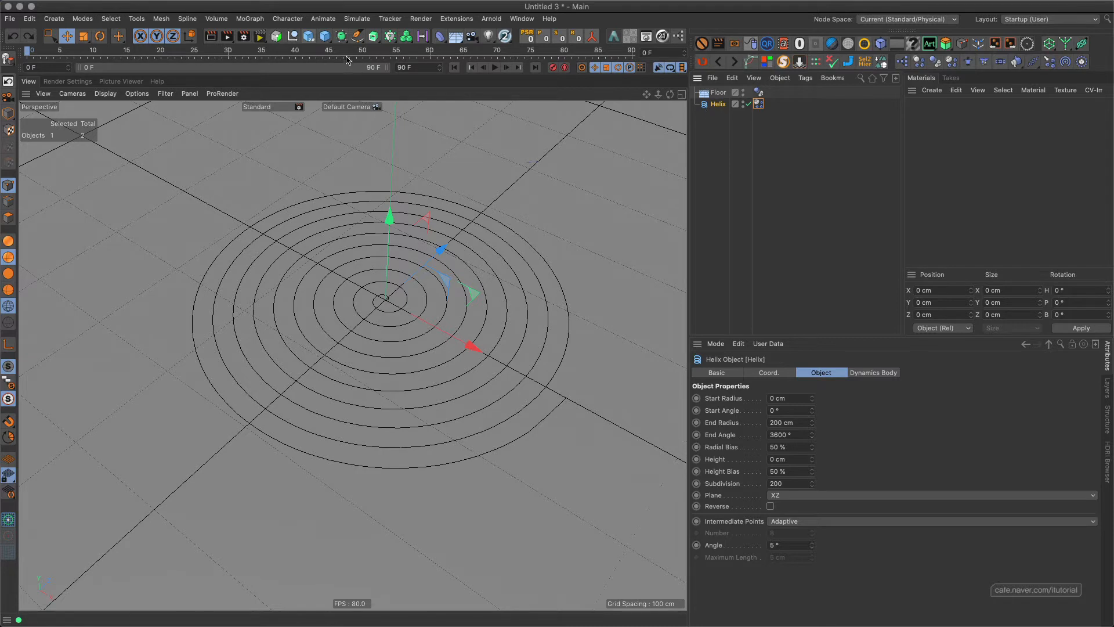
Add an Extrude object with the helix as its child and set its movement to 57 cm in Y and 0 cm in Z.
left_click(373, 37)
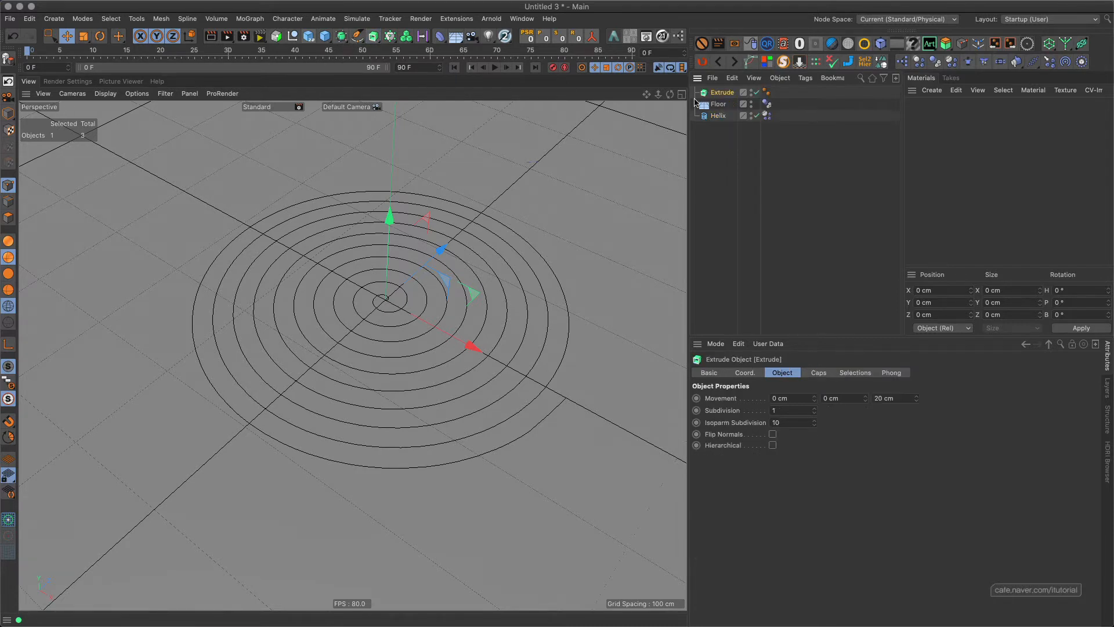
left_click_drag(721, 94, 723, 118)
left_click(723, 104)
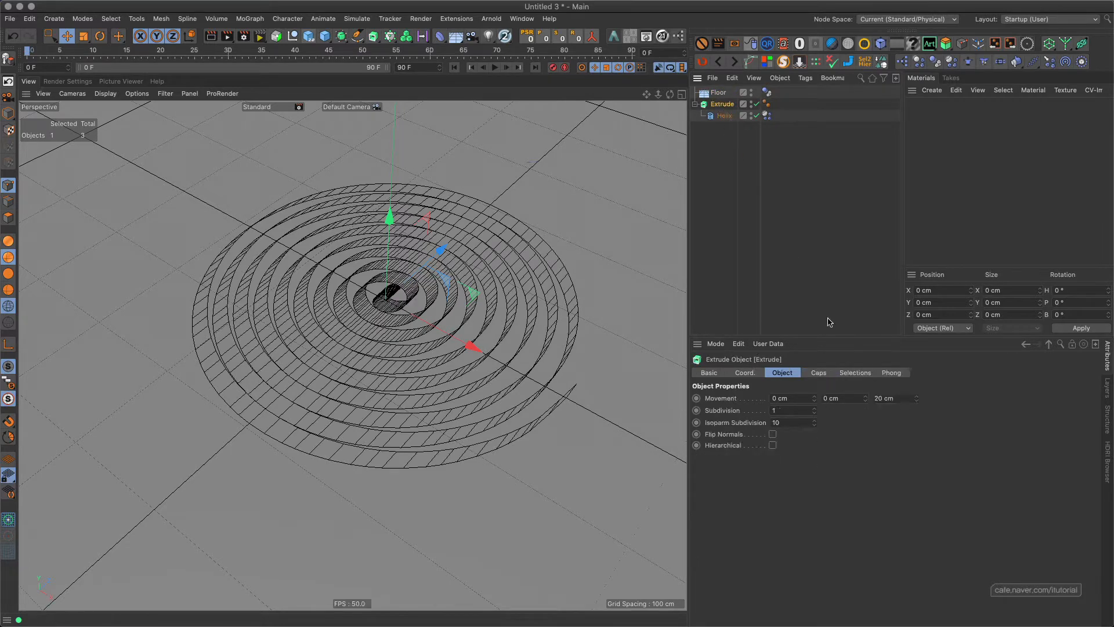
double_click(903, 399)
type("0")
left_click_drag(866, 398, 865, 365)
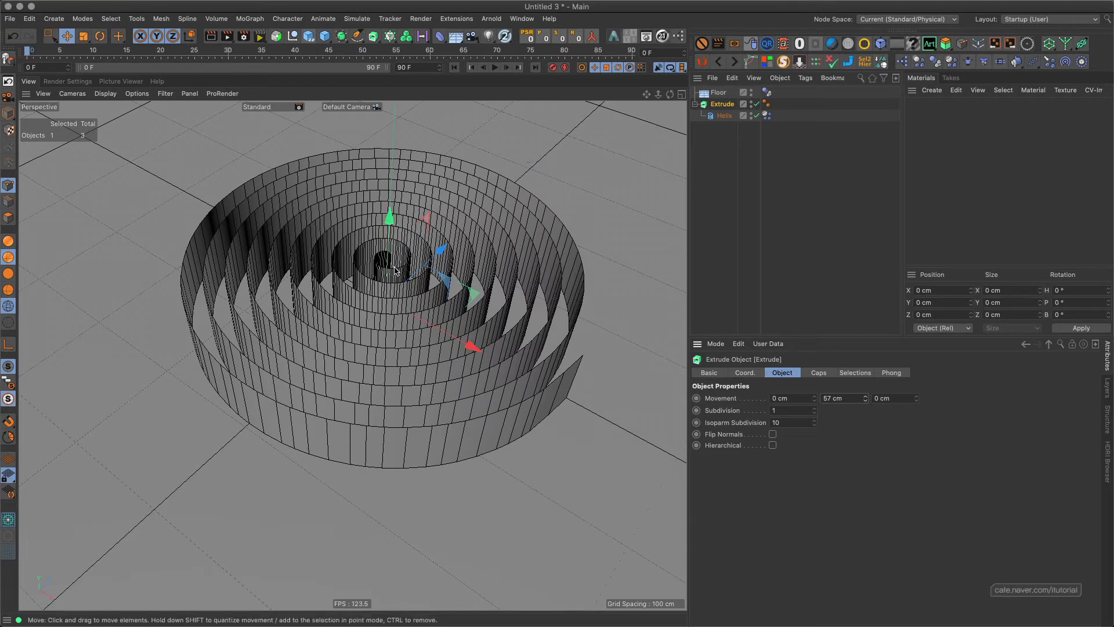
scroll(426, 240, "up", 3)
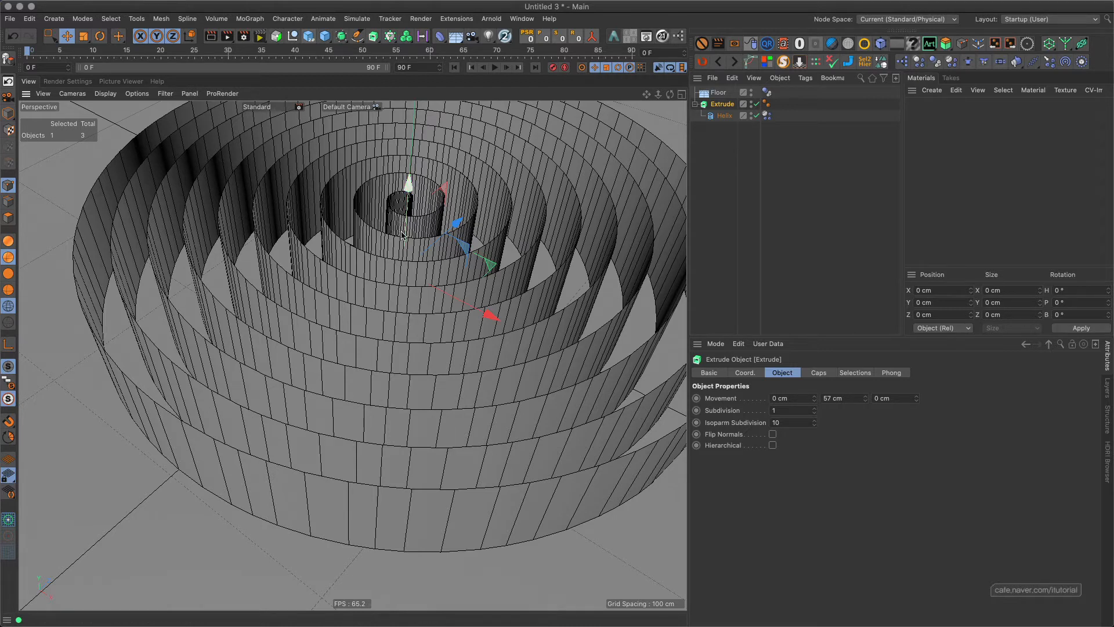
Set the helix's intermediate points to Uniform.
left_click(724, 115)
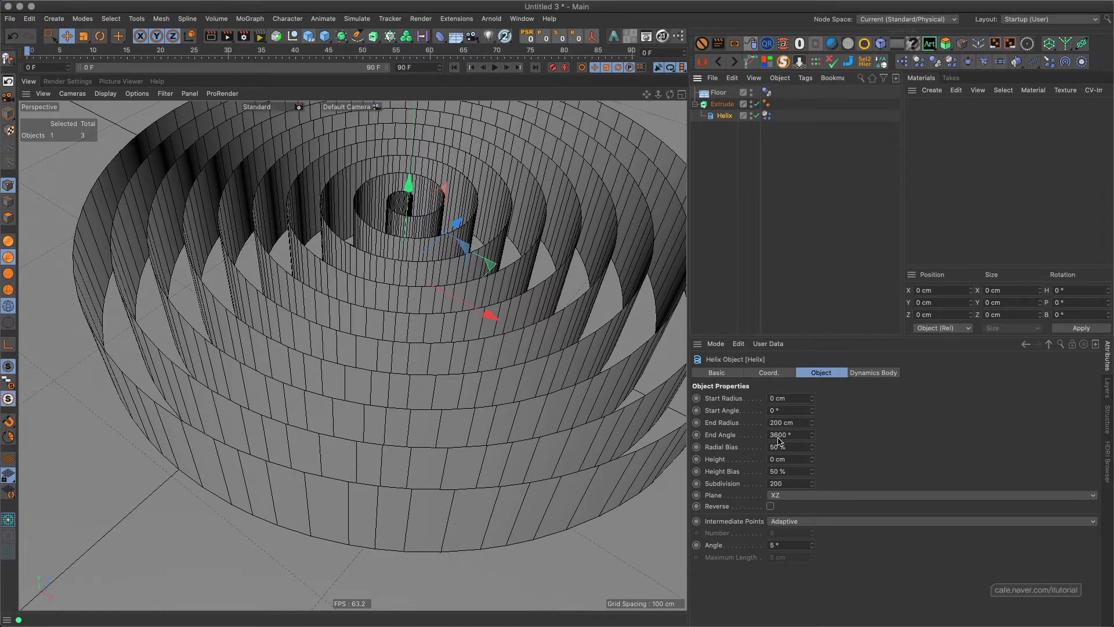
left_click(815, 522)
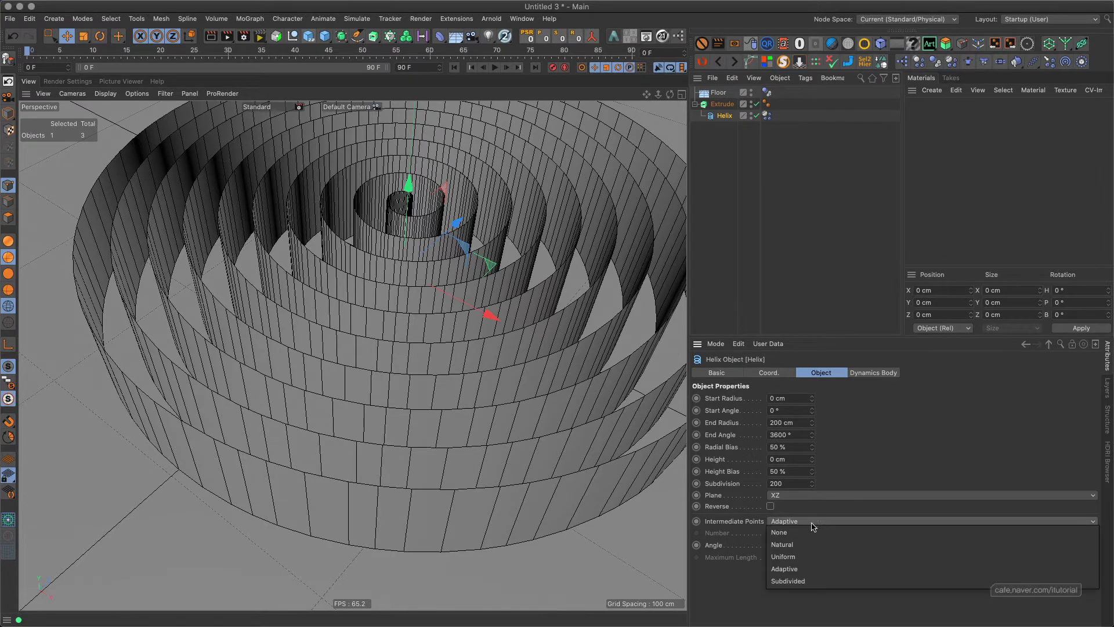
left_click(806, 558)
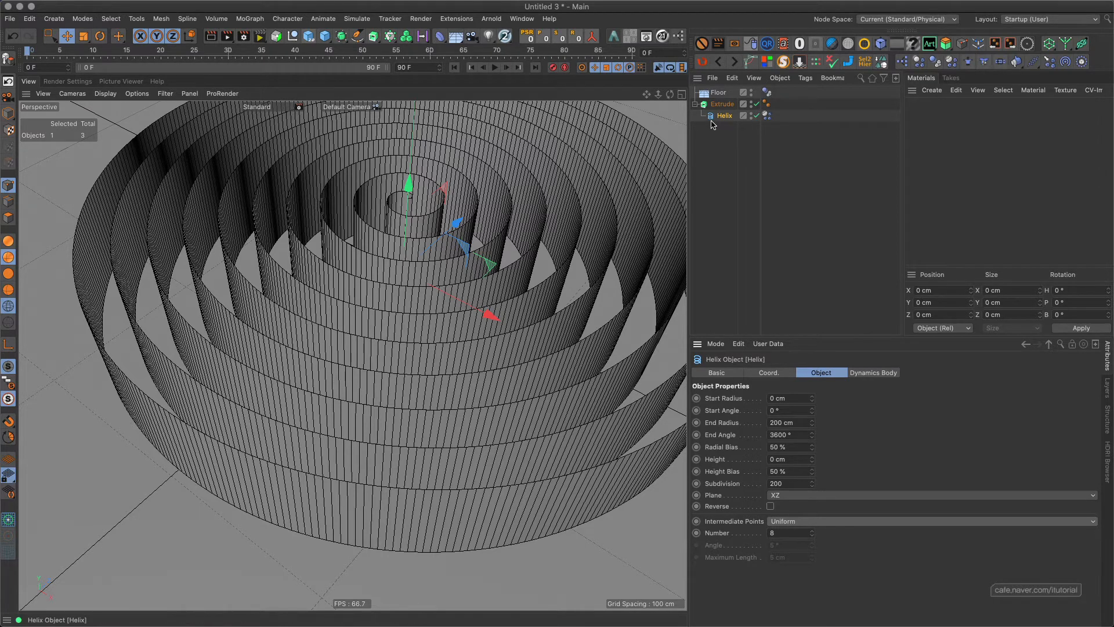
Take the helix out of the Extrude object and delete the Extrude.
left_click_drag(724, 119, 729, 109)
left_click(728, 107)
key("Delete")
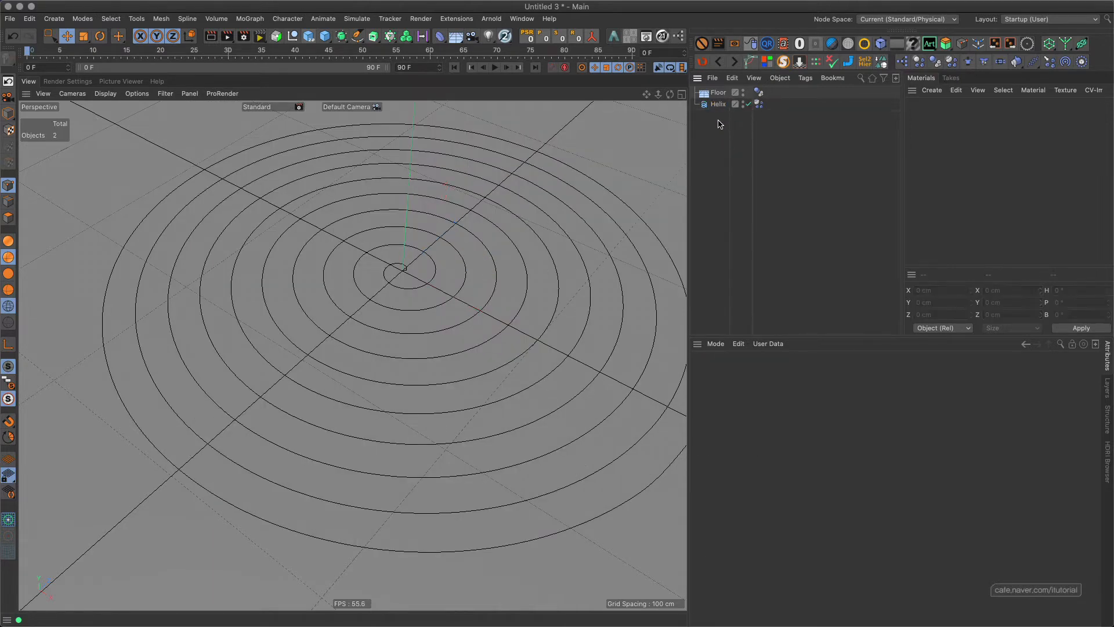
Play the simulation with the uniform helix points and return to the first frame.
left_click(494, 67)
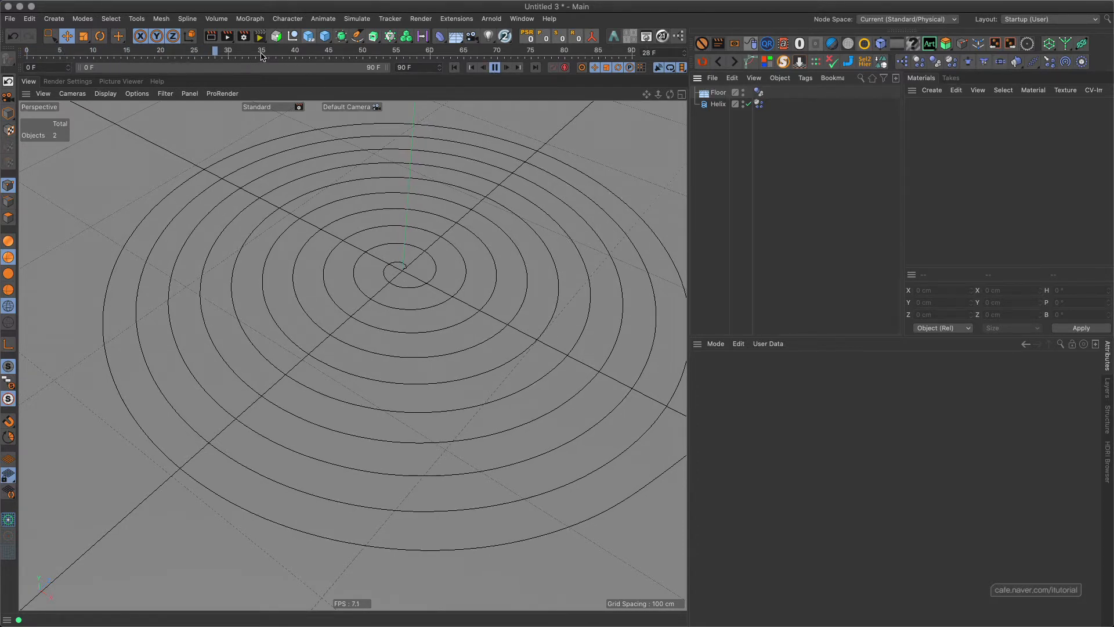
left_click(495, 68)
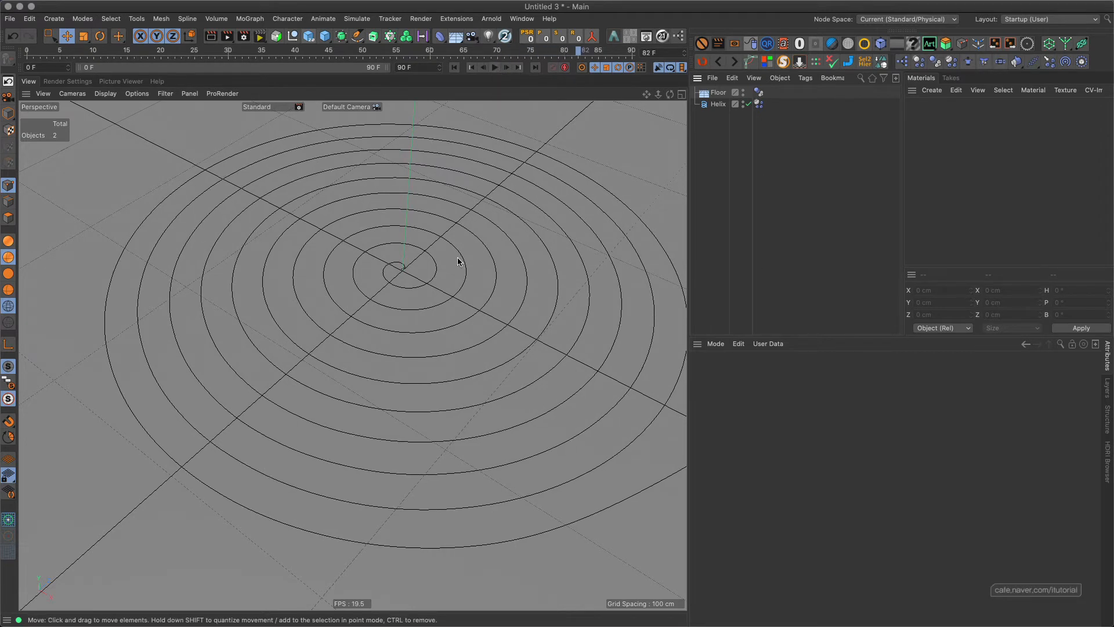
left_click(454, 68)
Set the structural spring and its damping to 0 in the soft-body settings of the helix's dynamics tag.
left_click(759, 104)
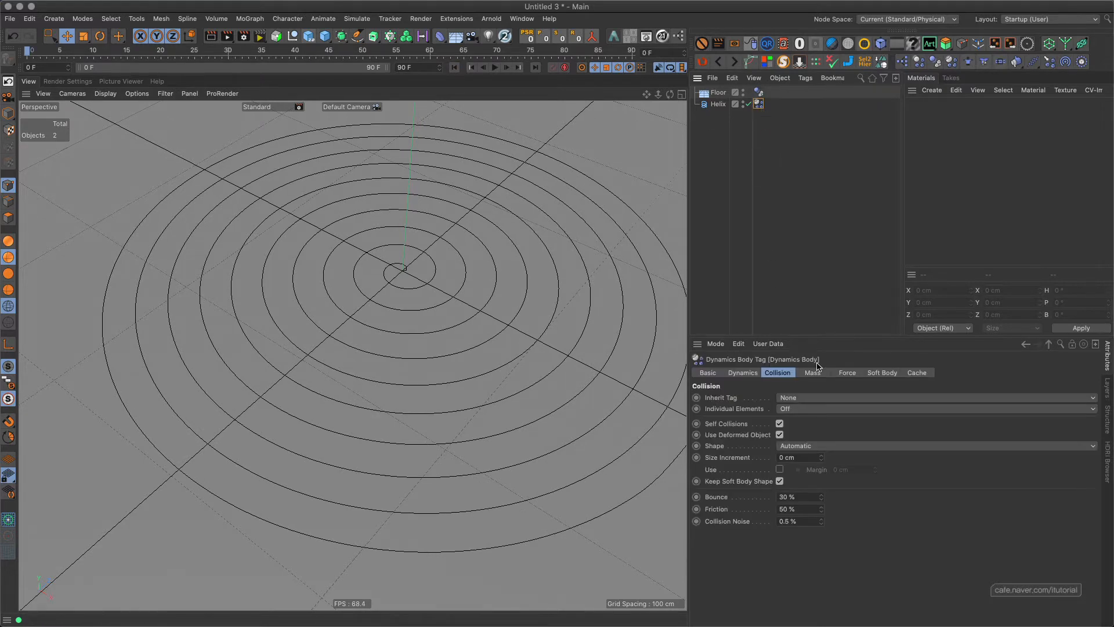
left_click(883, 373)
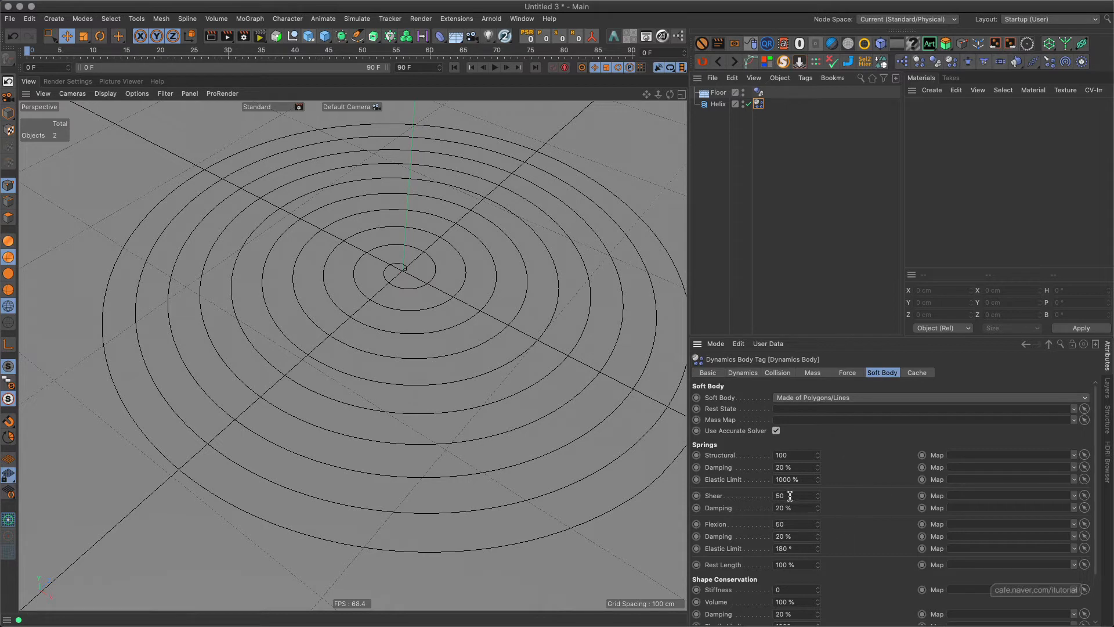
left_click(777, 373)
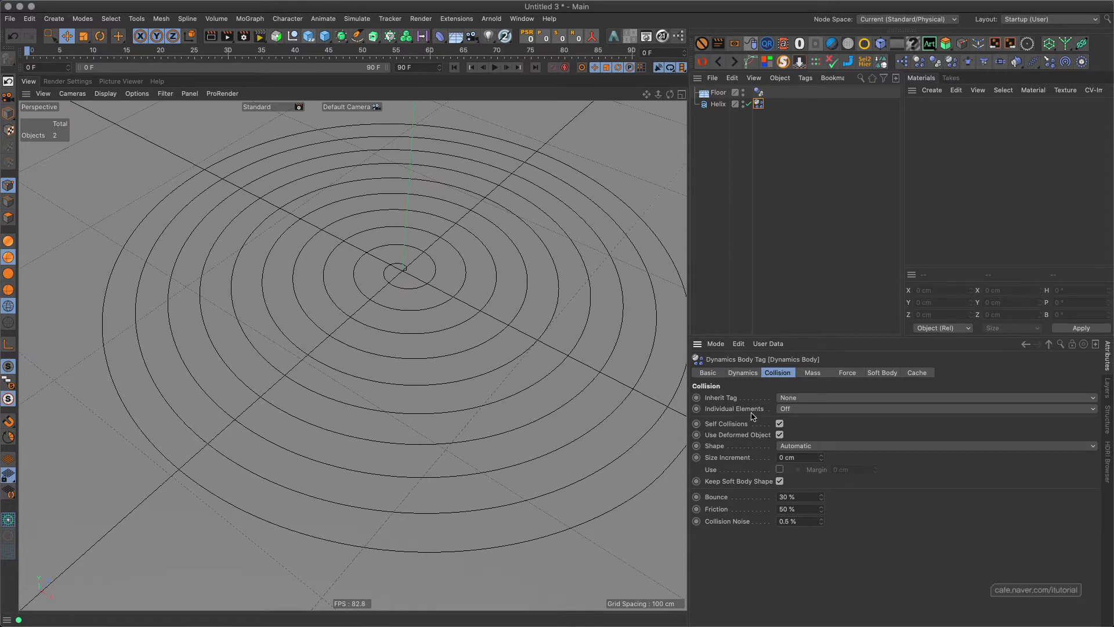
left_click(875, 376)
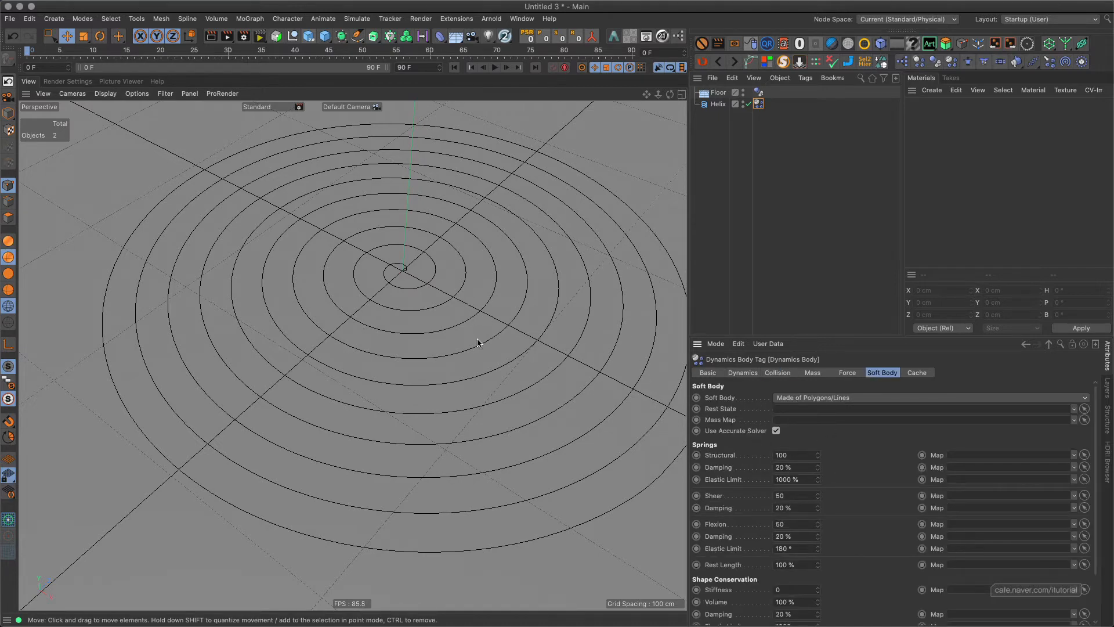
scroll(436, 316, "down", 6)
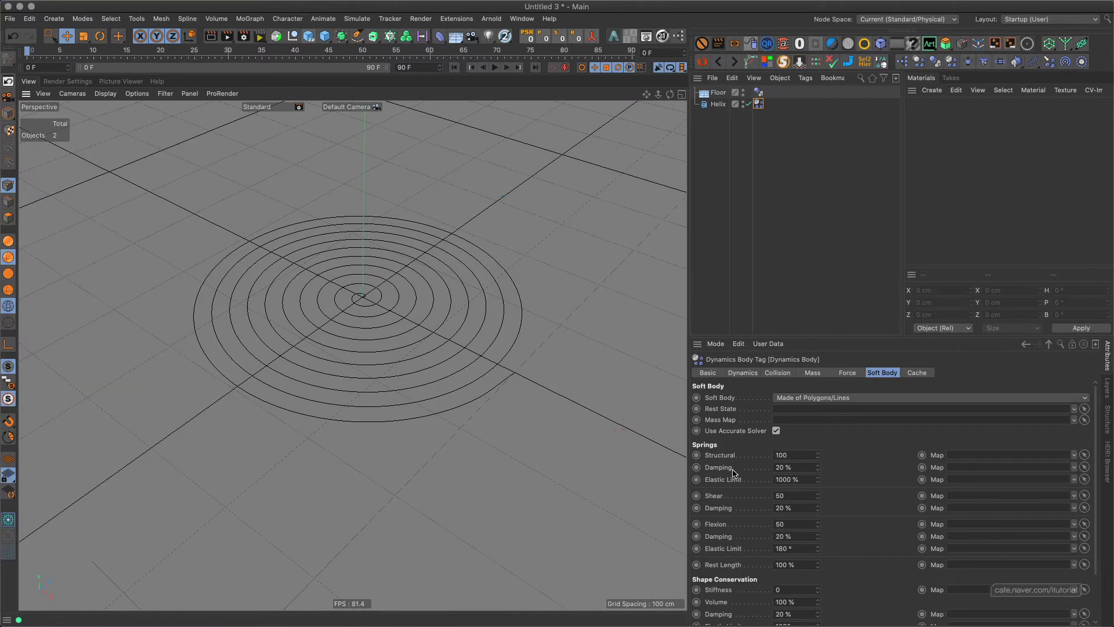
double_click(800, 454)
type("0")
key("Tab")
type("0")
Set the shear and flexion springs and their damping to 0, and play the simulation.
double_click(806, 495)
type("0")
key("Tab")
type("0")
key("Tab")
type("0")
key("Tab")
type("0")
key("Return")
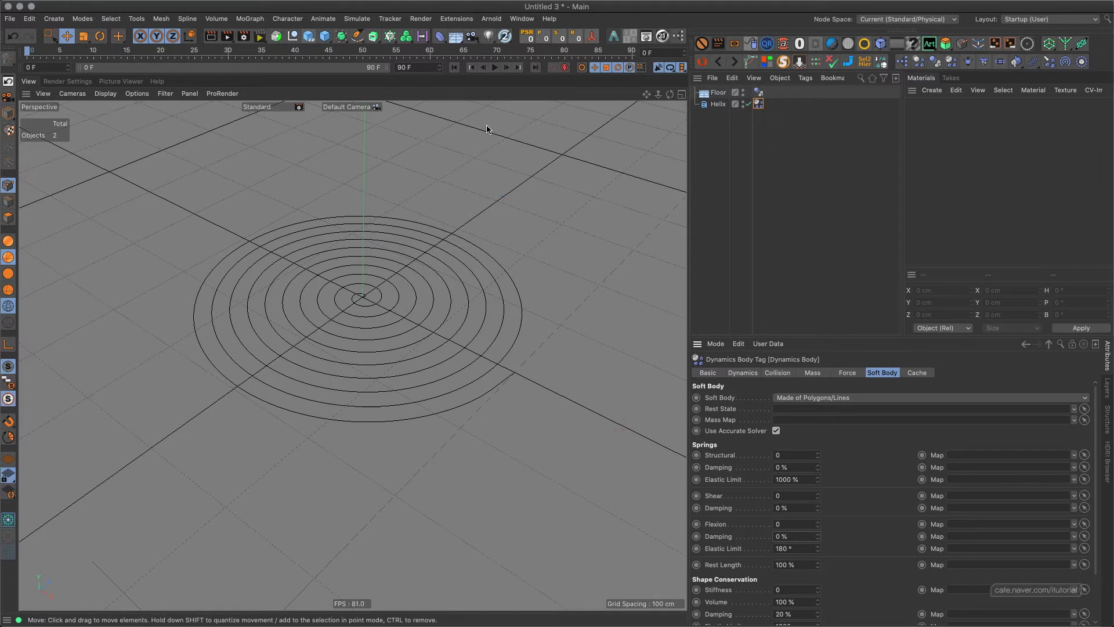
left_click(495, 68)
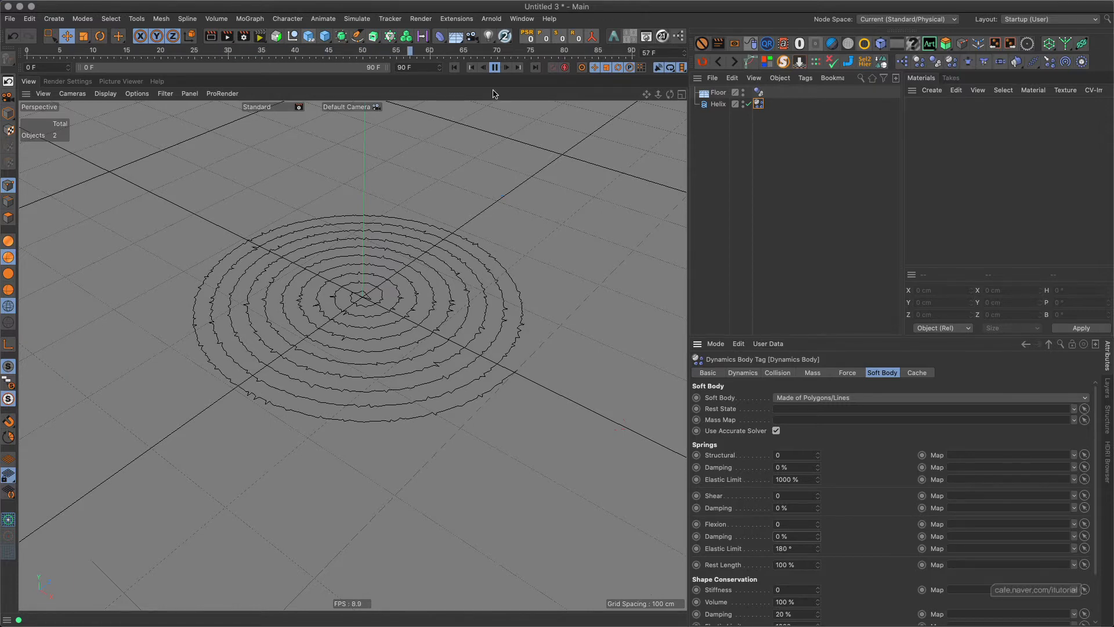
Stop playback, extend the timeline's end to frame 120, and continue the simulation to inspect the helix up close.
left_click(495, 68)
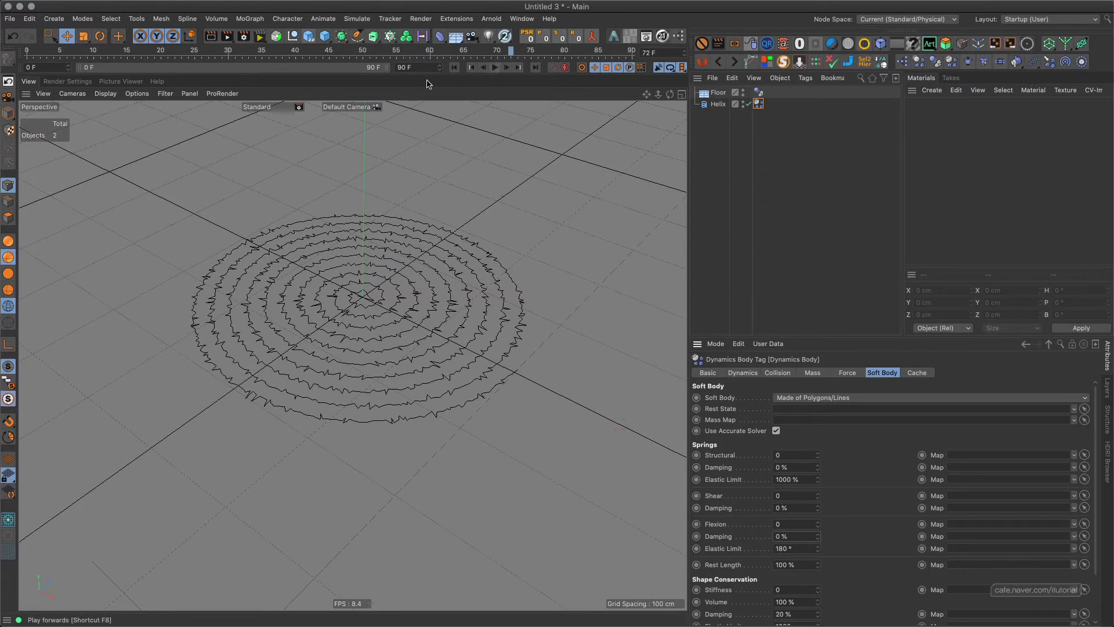
type("12")
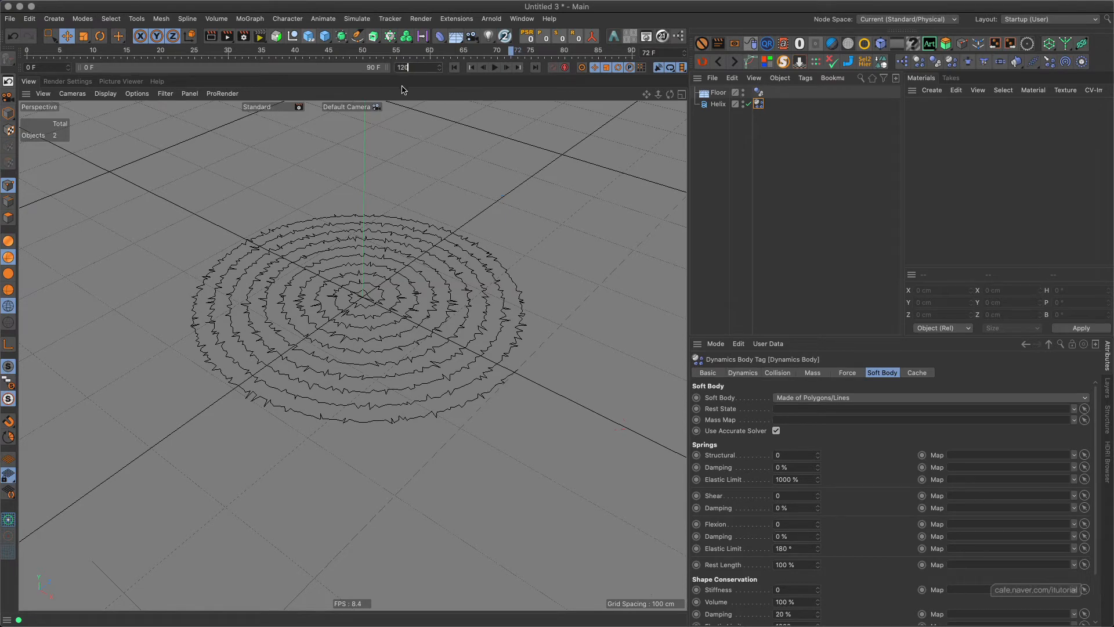
type("0")
key("Return")
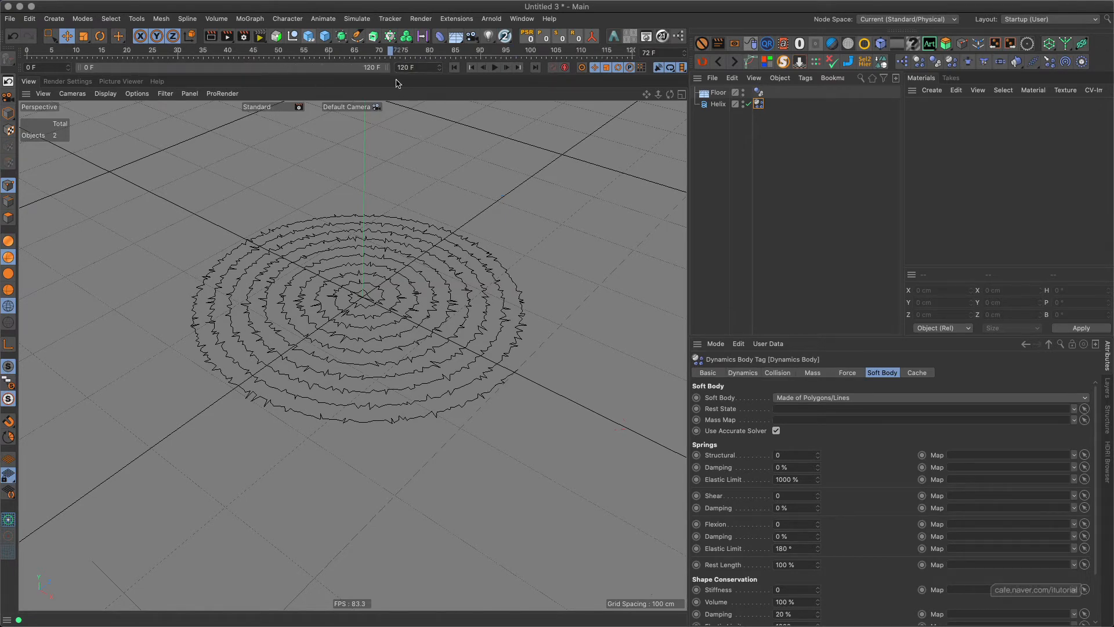
left_click(496, 69)
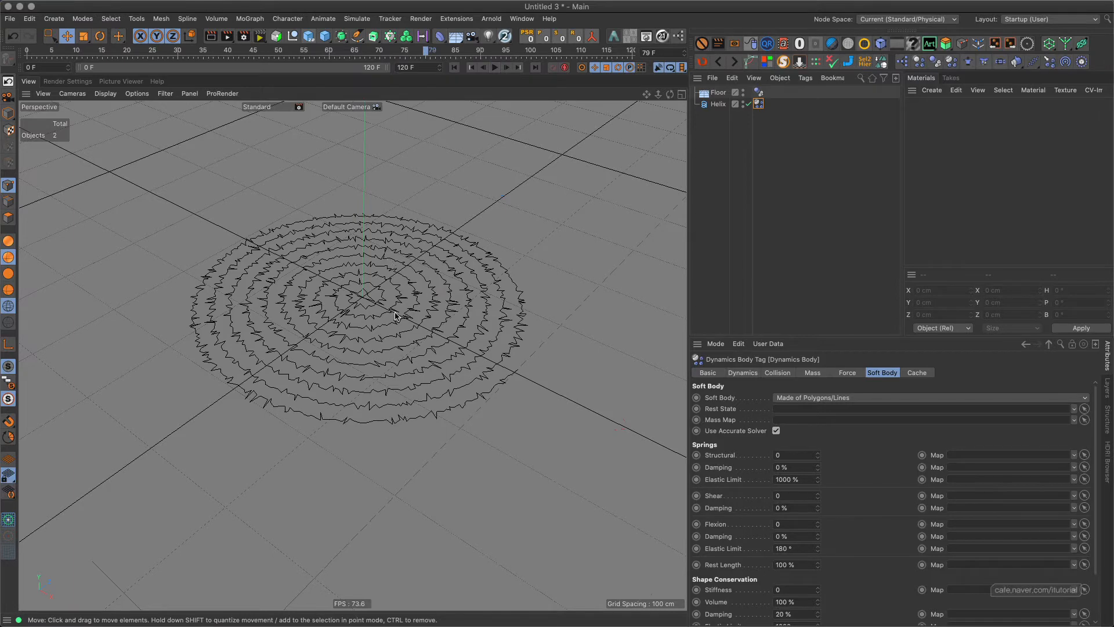
scroll(401, 301, "up", 4)
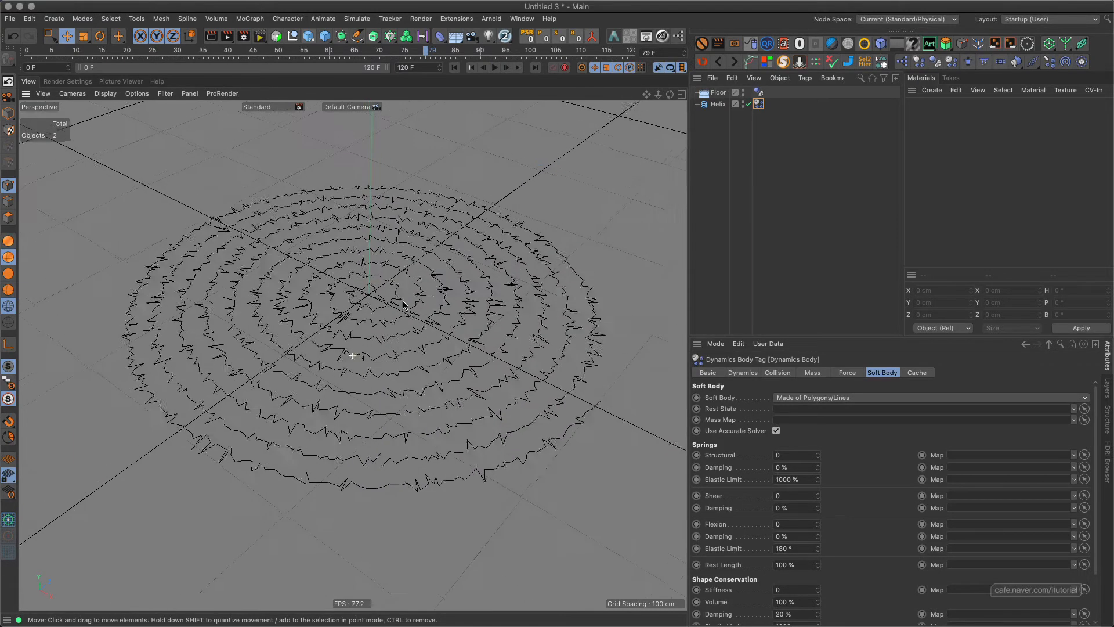
left_click_drag(404, 305, 414, 339, "alt")
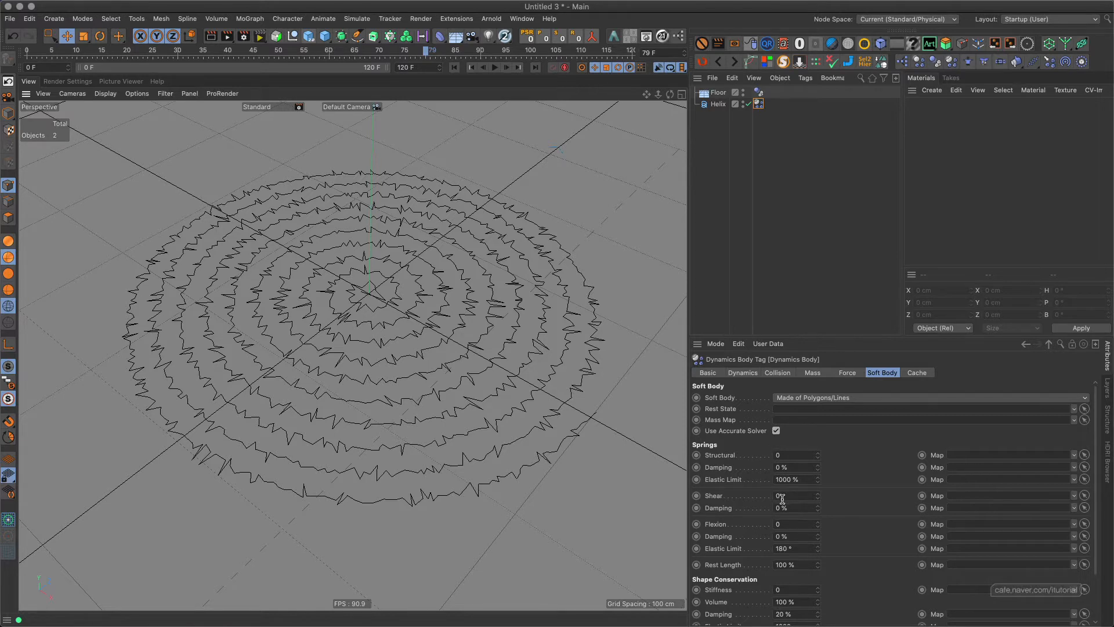
Set the helix's structural spring to 50, replay the simulation from the start, and return to the first frame.
left_click(784, 455)
left_click(454, 67)
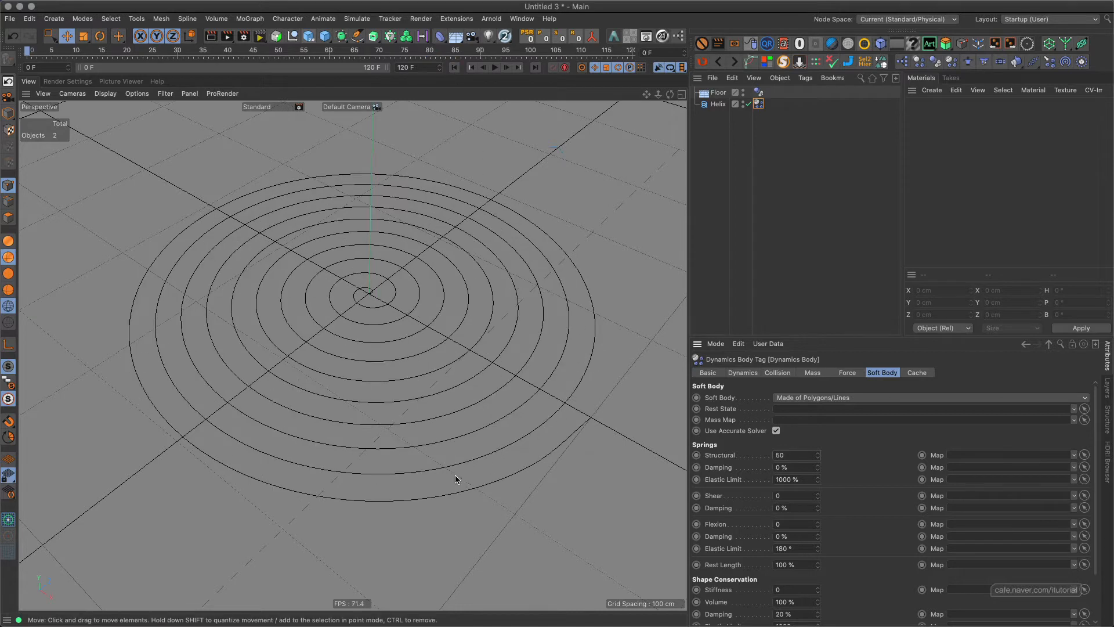
left_click(495, 68)
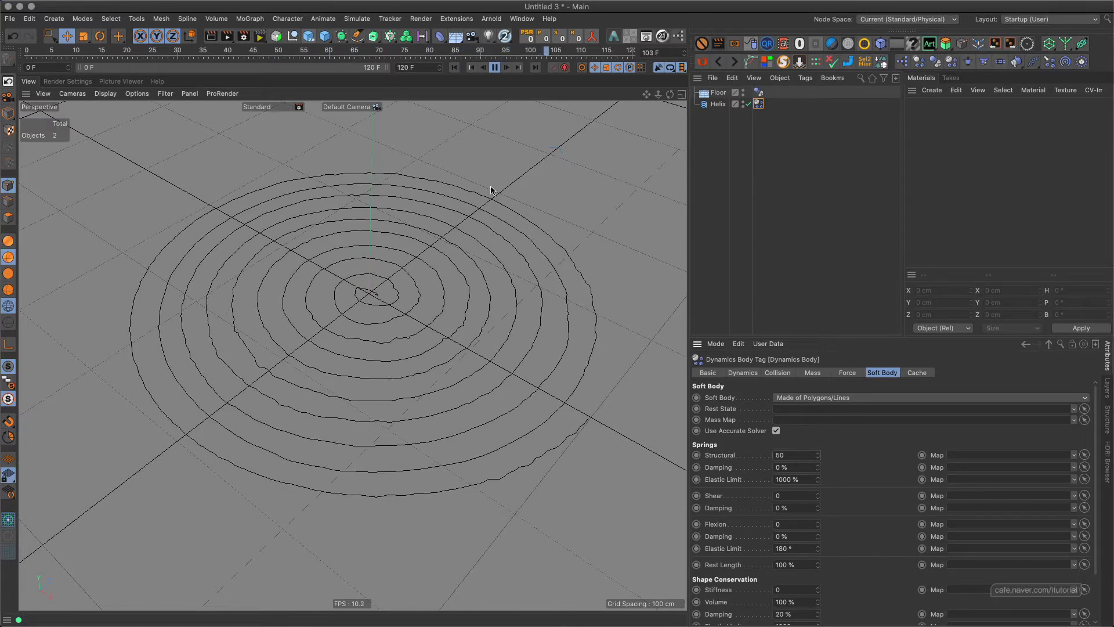
left_click(494, 68)
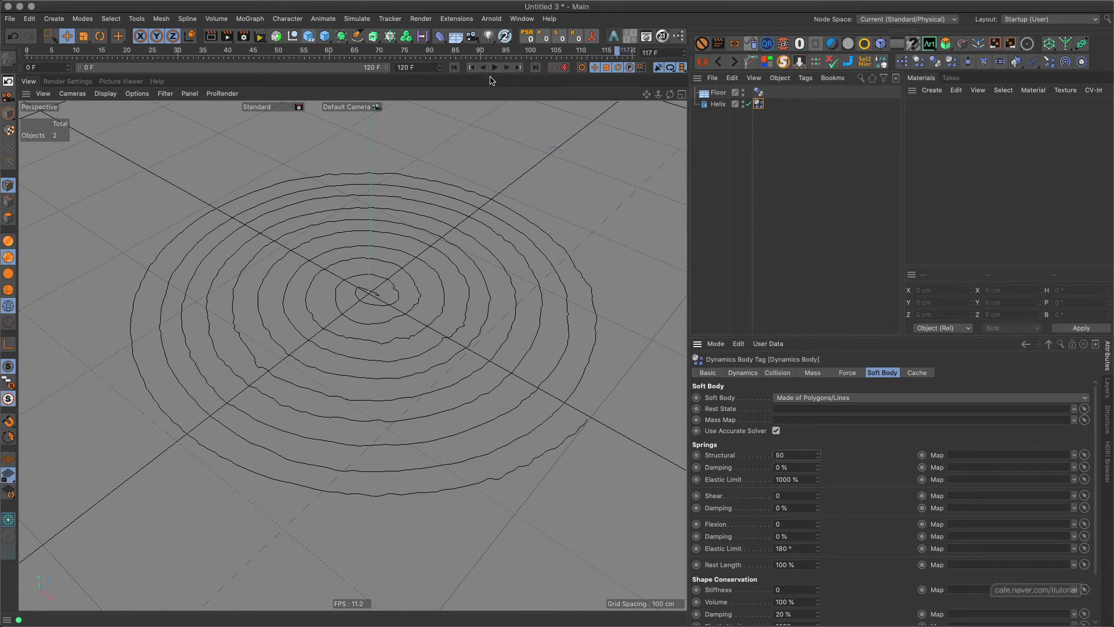
left_click(471, 67)
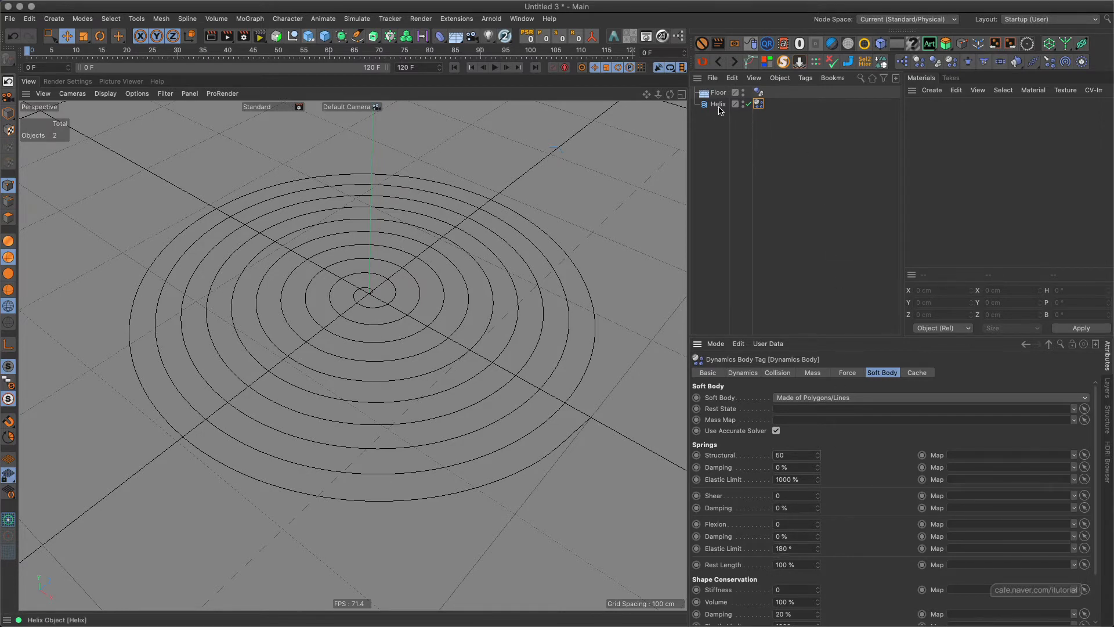
Add a Turbulence force with a strength of 20 cm and play the simulation briefly.
left_click(357, 18)
mouse_move(385, 94)
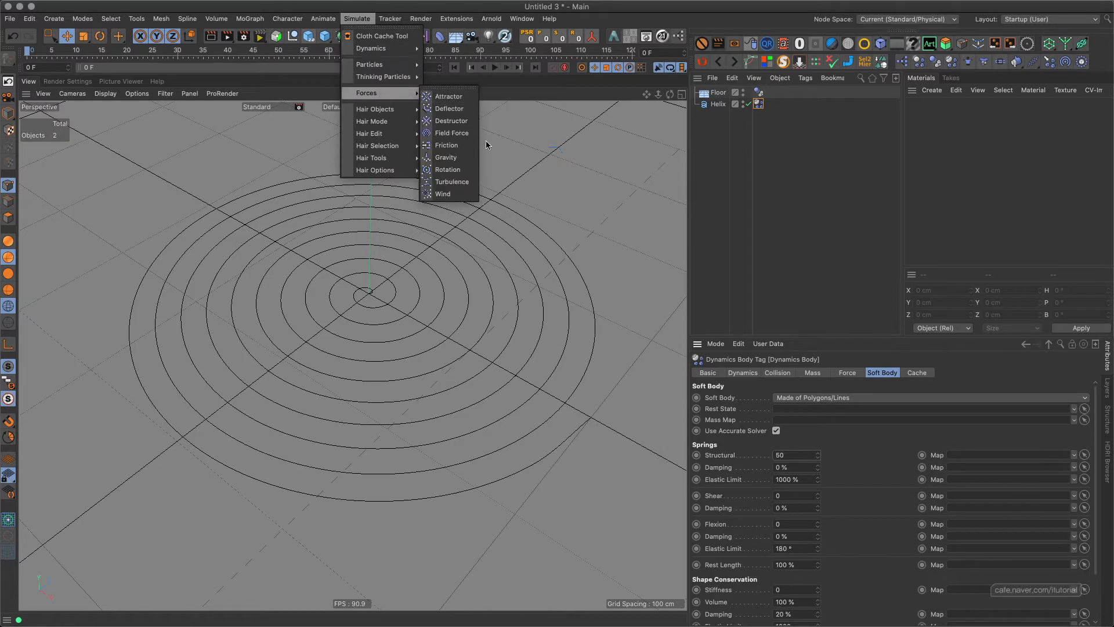
left_click(452, 182)
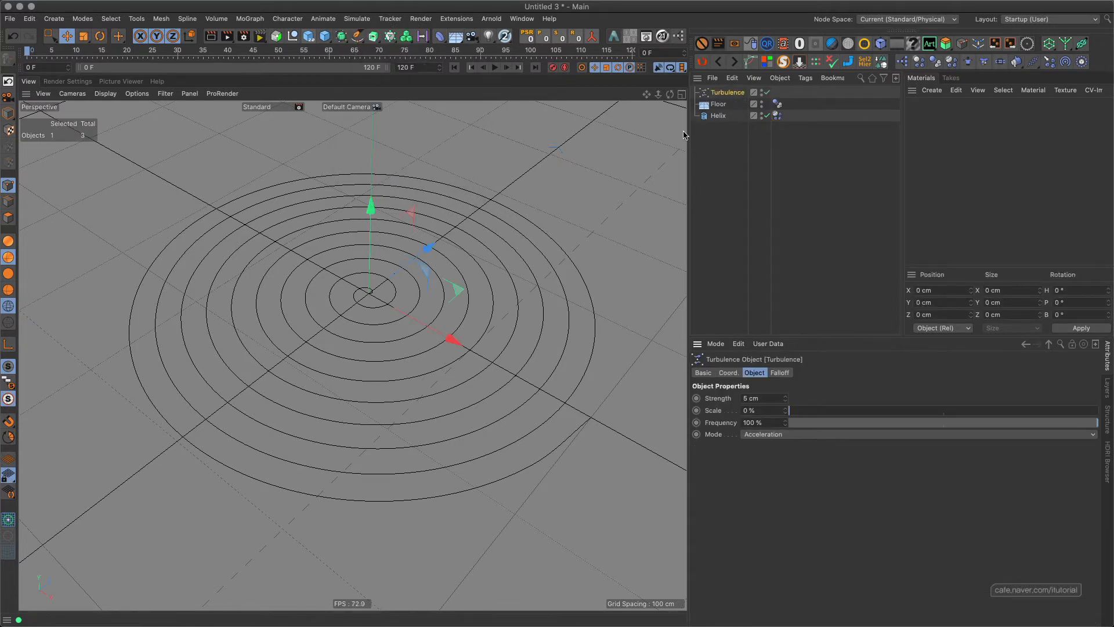
left_click(766, 399)
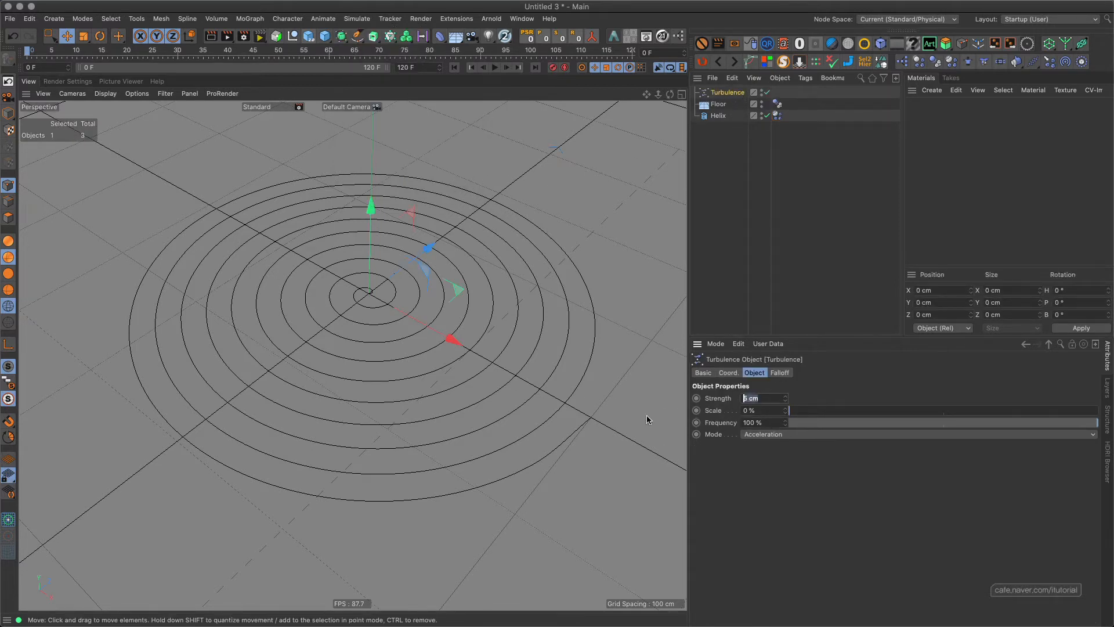
type("20")
key("Return")
left_click(495, 68)
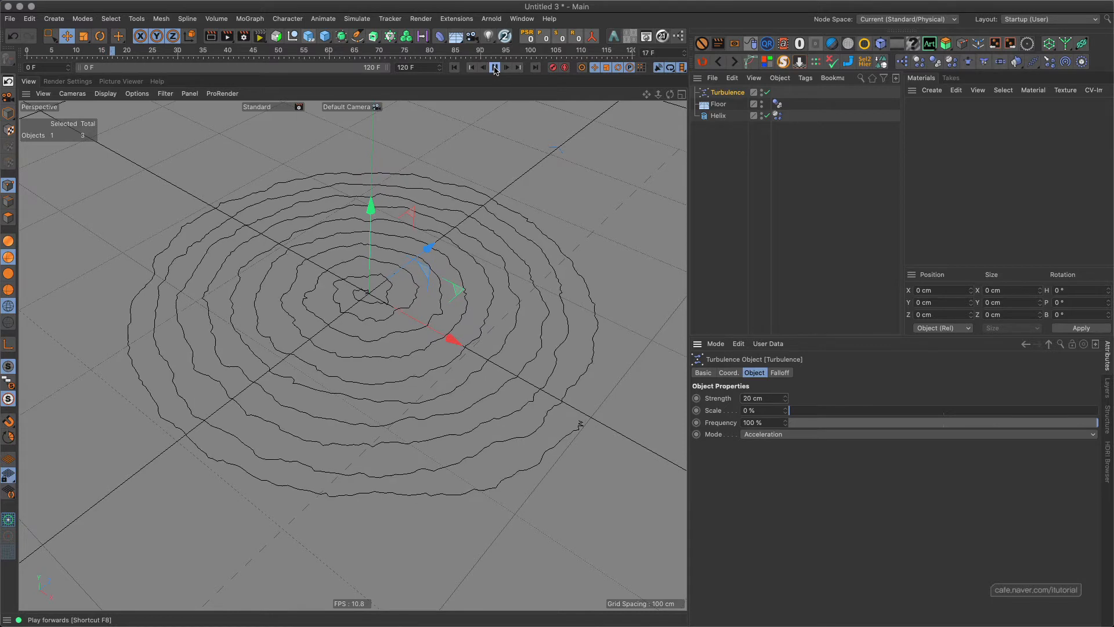
left_click(495, 69)
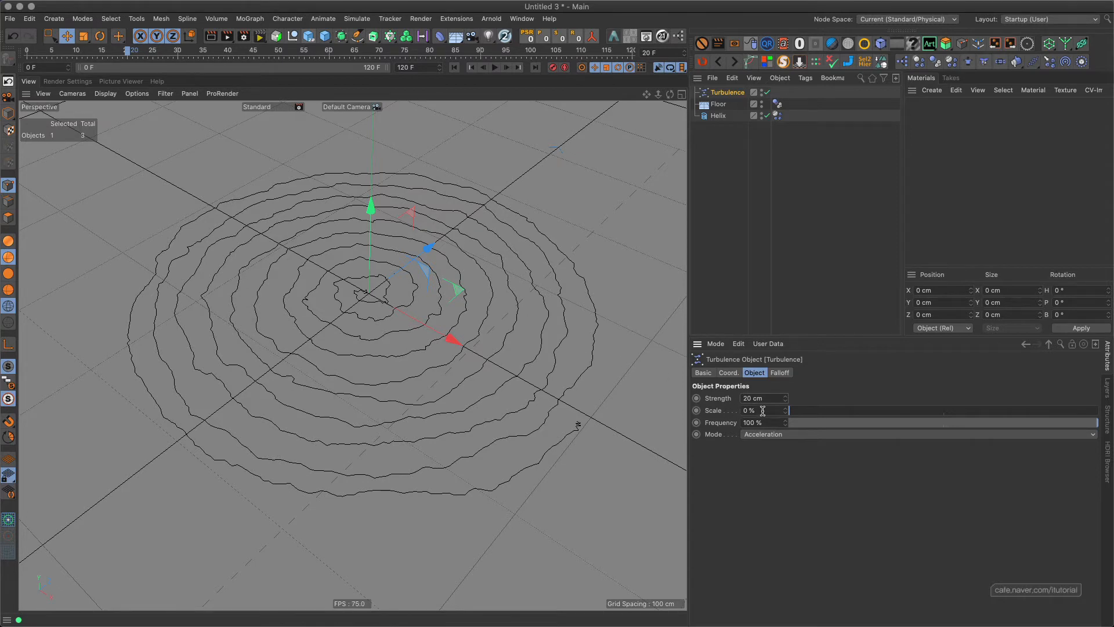
Set the turbulence scale to 20% and replay the simulation from the first frame.
left_click_drag(762, 411, 651, 417)
type("20")
key("Return")
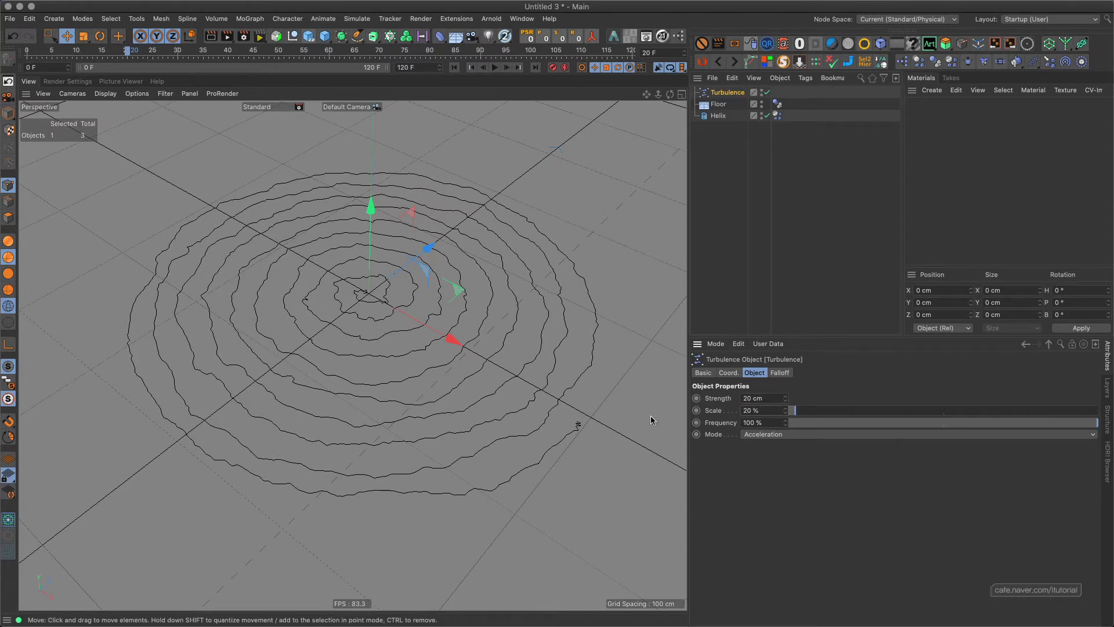
left_click(454, 68)
left_click(496, 68)
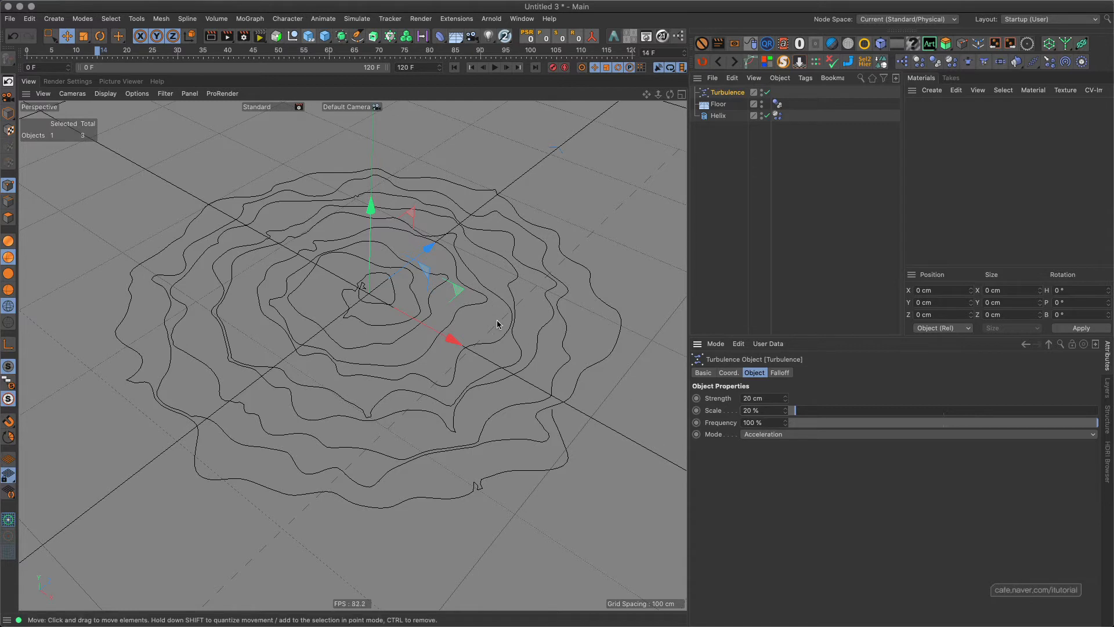
Set the turbulence frequency to 20%, replay the simulation from the start, and inspect the centre of the helix up close.
left_click_drag(769, 424, 697, 436)
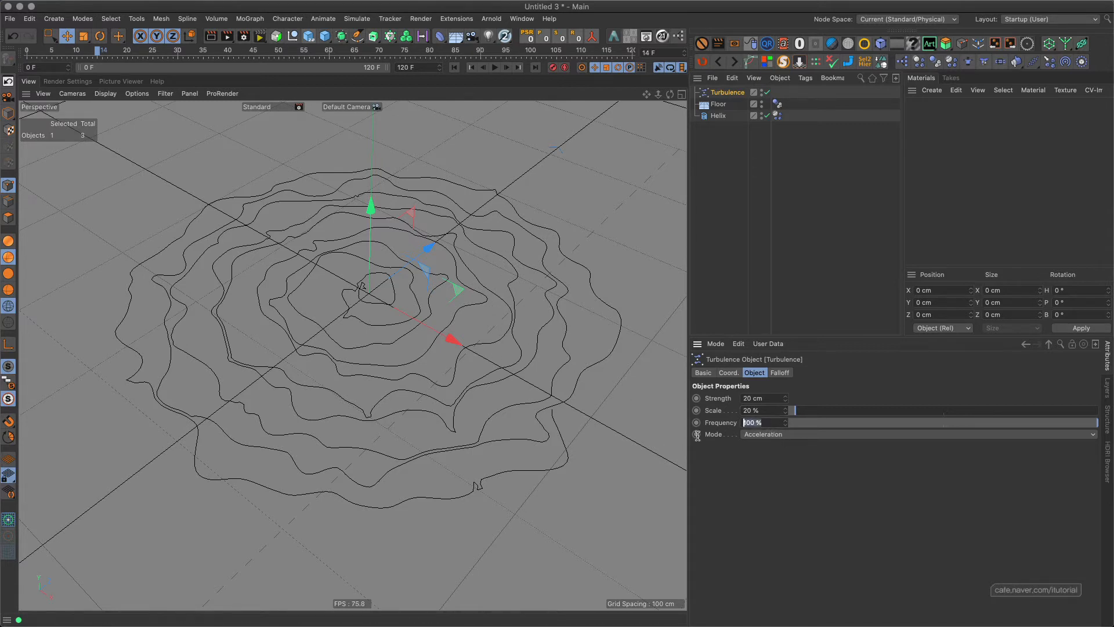
type("20")
key("Return")
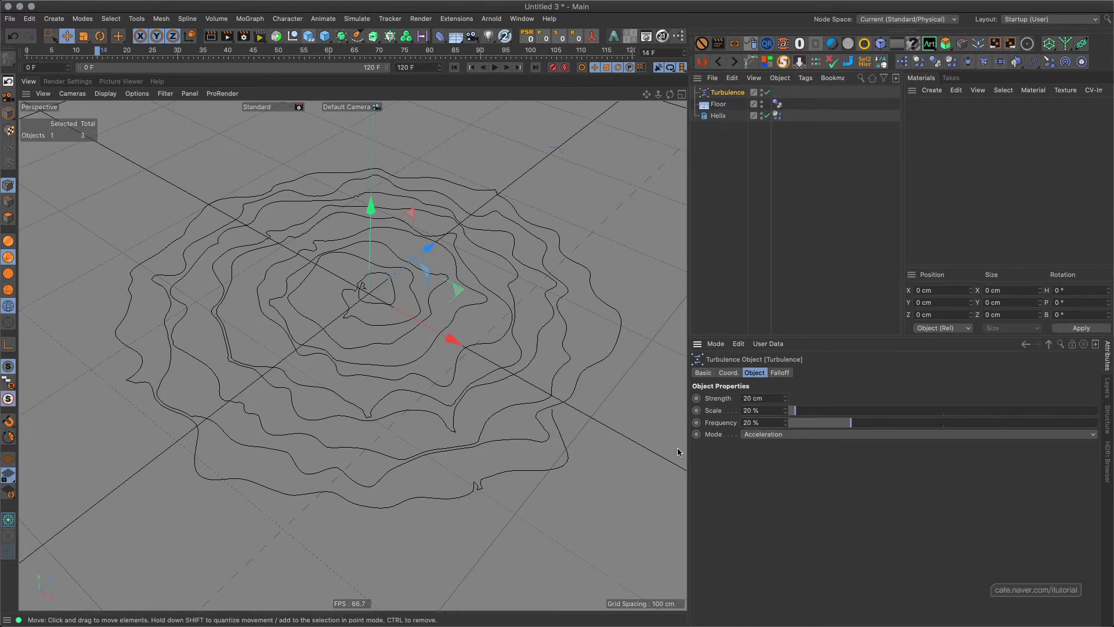
left_click(454, 68)
left_click(494, 67)
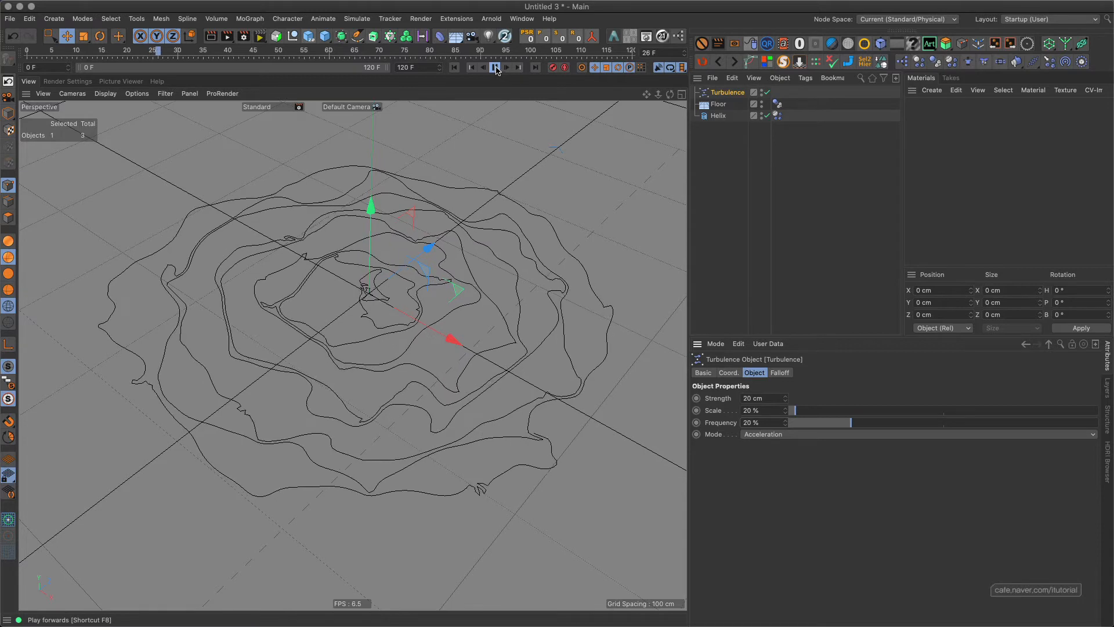
left_click(495, 67)
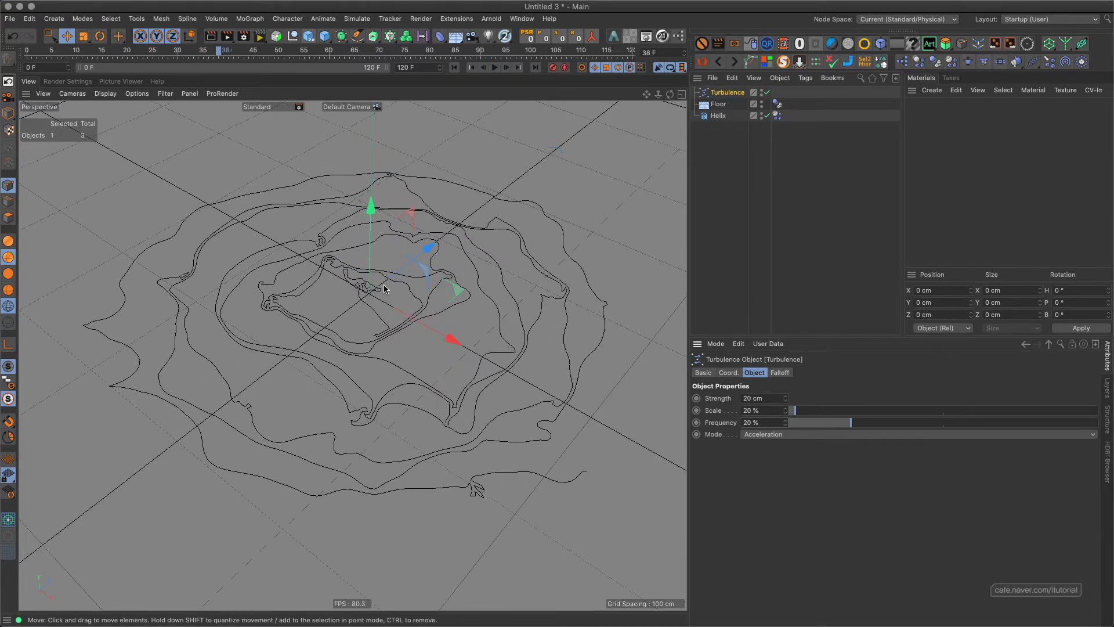
scroll(346, 290, "up", 10)
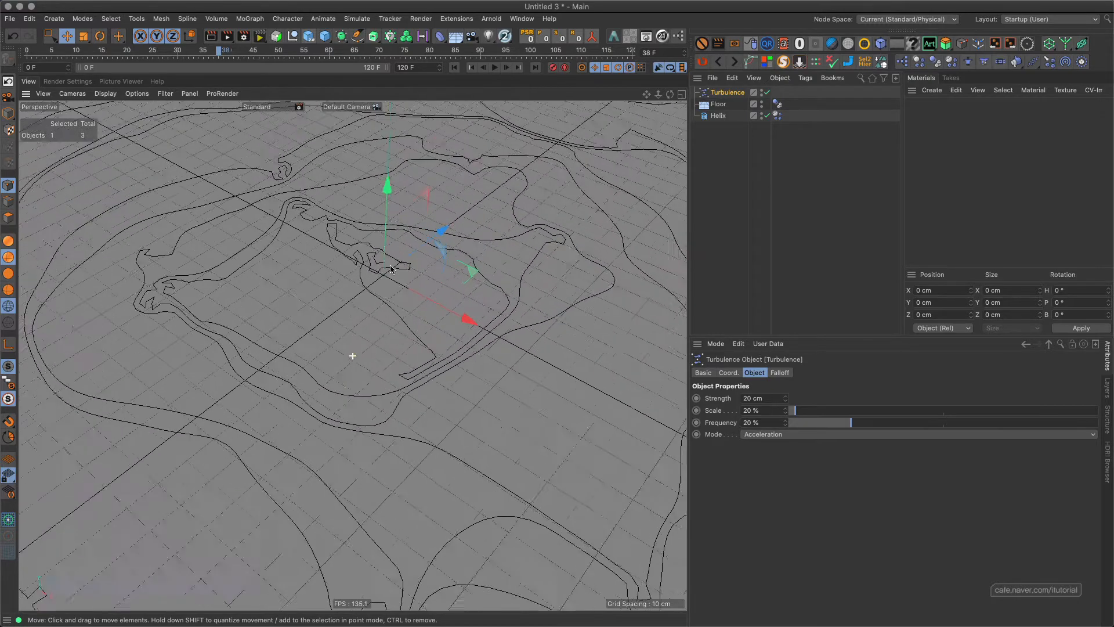
scroll(378, 263, "up", 5)
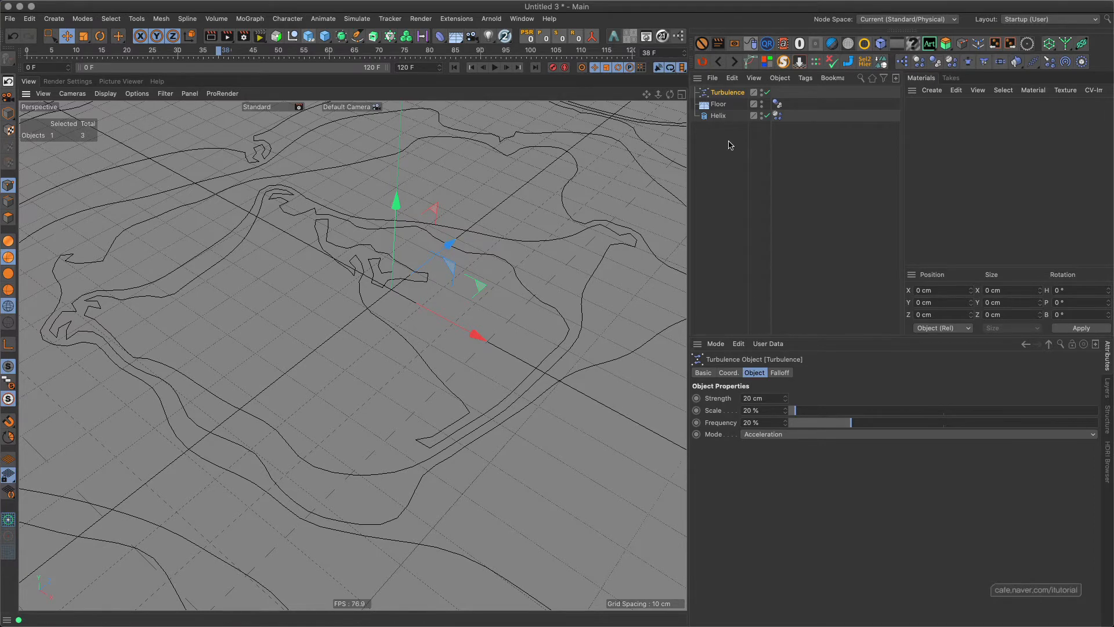
Look up the structural spring of the helix's dynamics tag in the help, read the spring types overview, and return to the viewport.
left_click(778, 116)
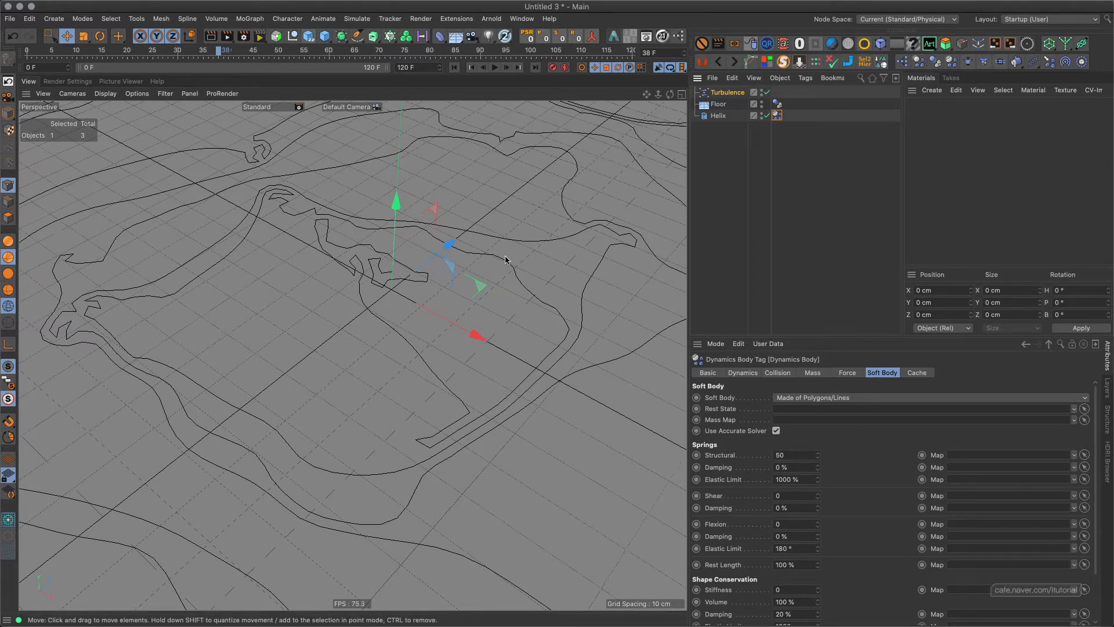
right_click(722, 456)
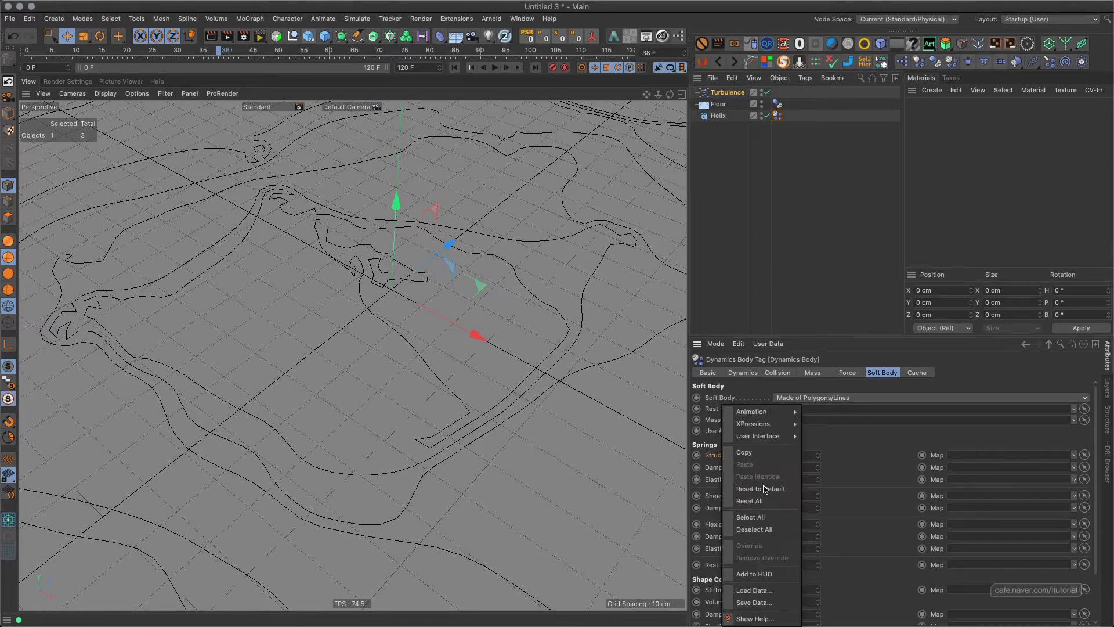
left_click(754, 618)
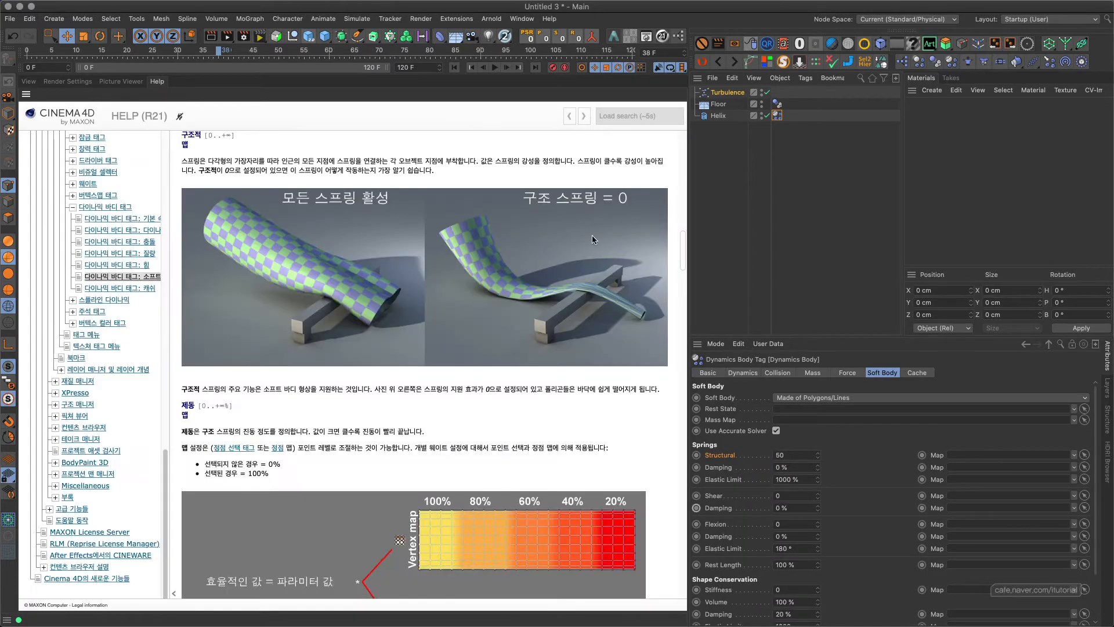
left_click_drag(683, 250, 675, 202)
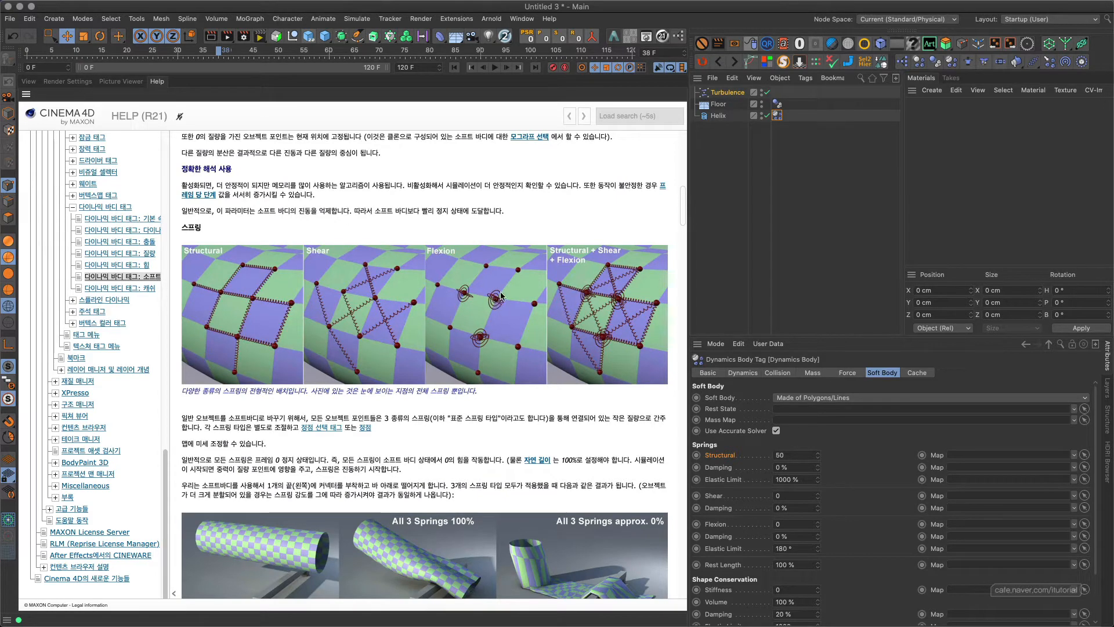
left_click(28, 82)
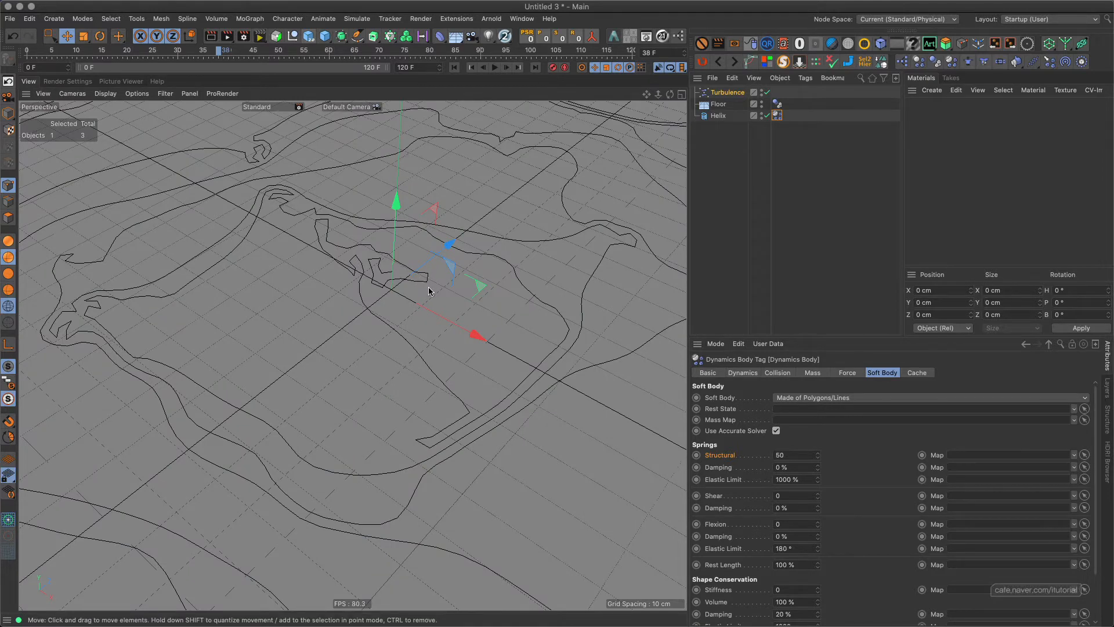
Set the helix's flexion spring to 10 and replay the simulation from the first frame.
left_click(778, 524)
left_click(455, 67)
left_click(495, 68)
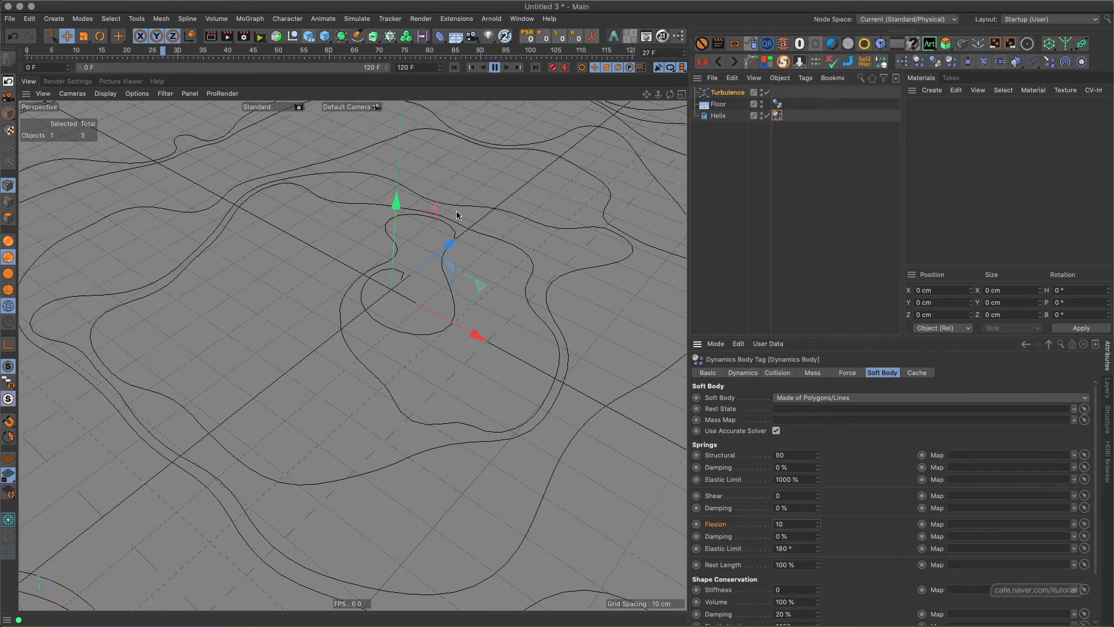
left_click(495, 68)
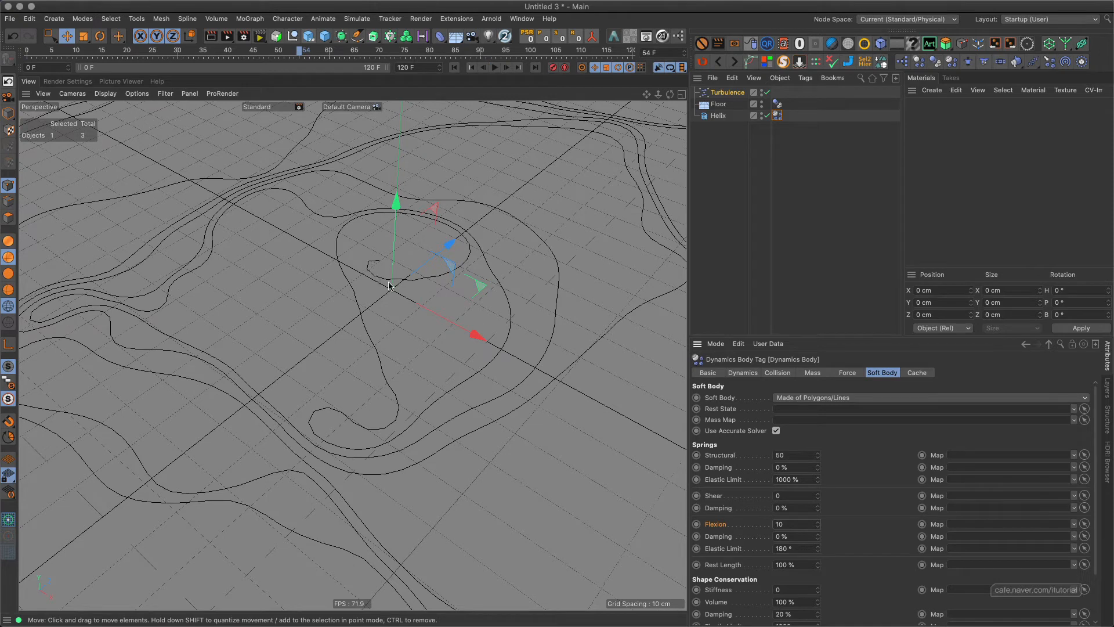
Try a flexion spring of 40 on the helix and replay the simulation from the start.
double_click(793, 524)
left_click(454, 67)
left_click(495, 67)
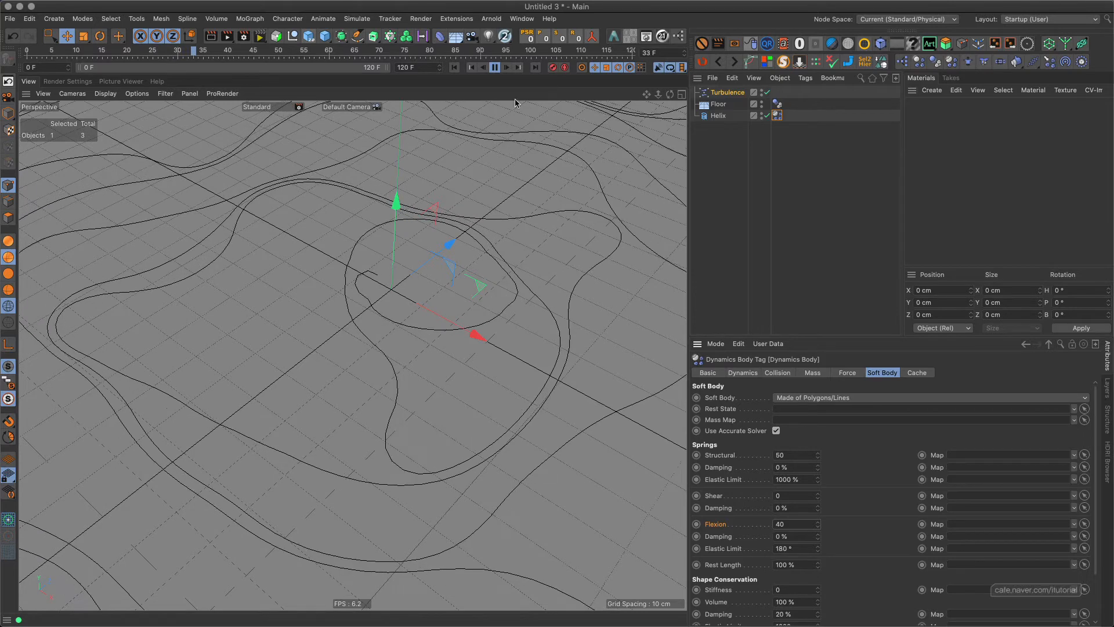
left_click(494, 67)
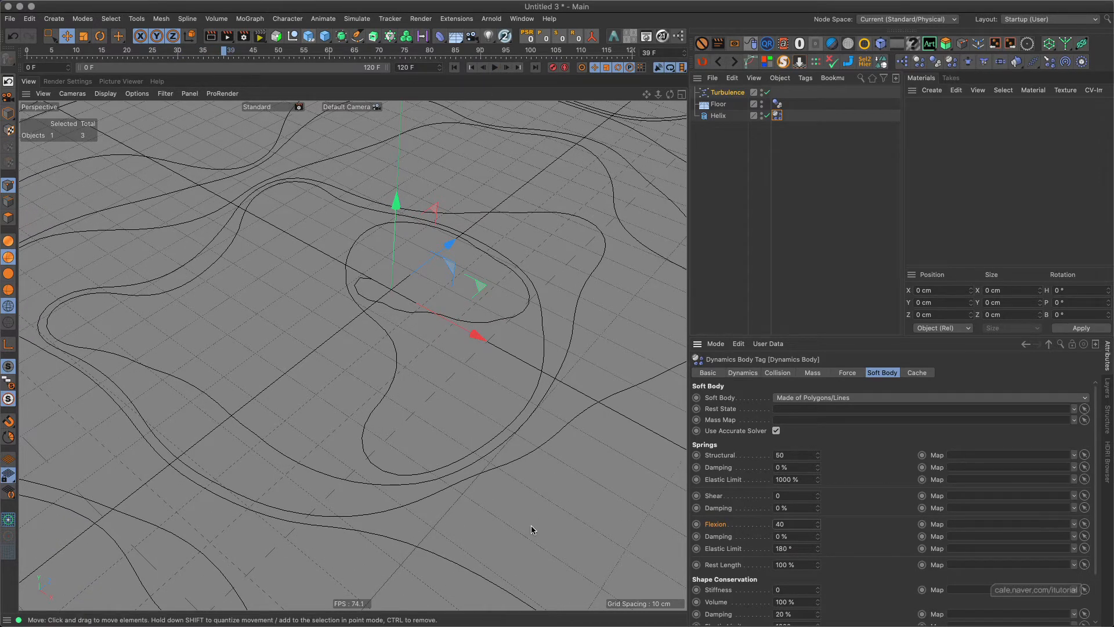
Set the helix's flexion spring to 20 and play the simulation again from the first frame.
left_click(791, 522)
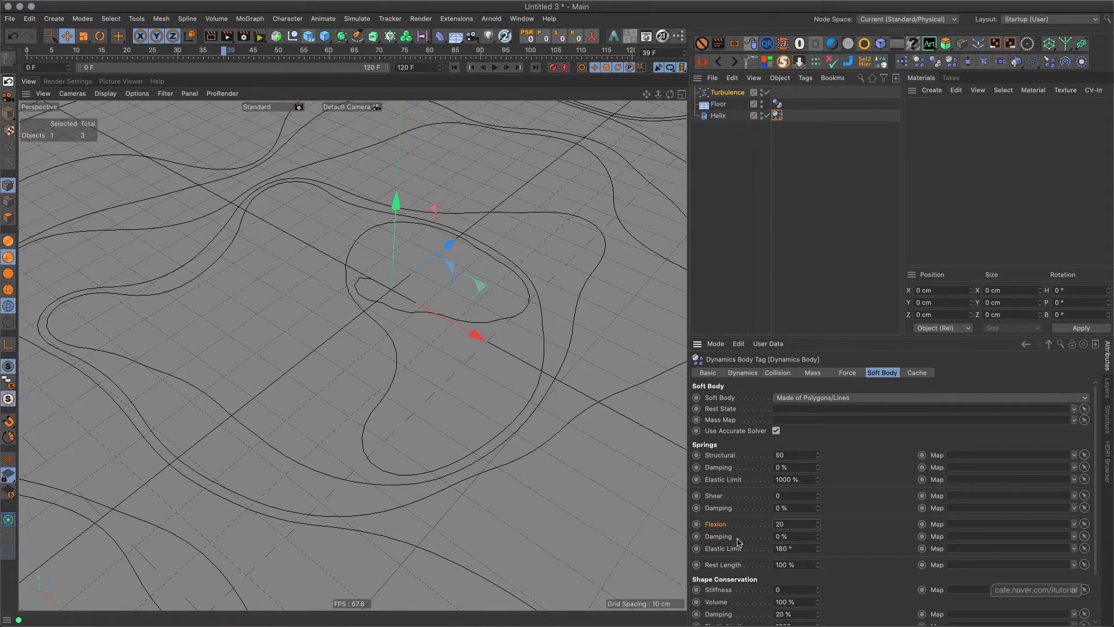
left_click(454, 67)
left_click(495, 67)
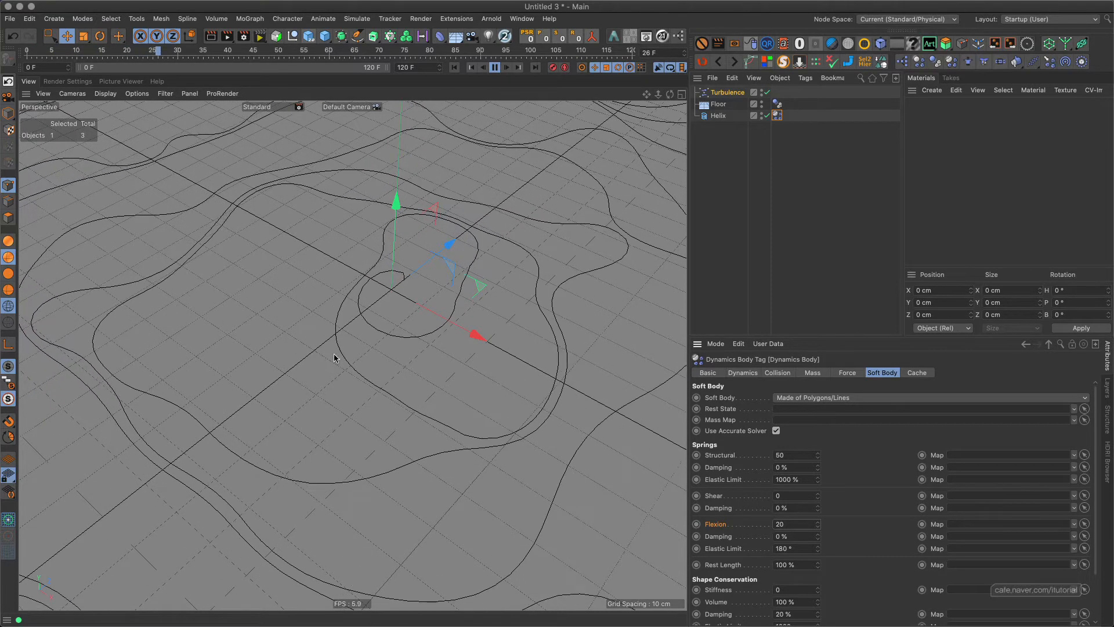
Stop playback, set the helix's flexion spring back to 10 and replay the simulation from the first frame.
left_click(494, 68)
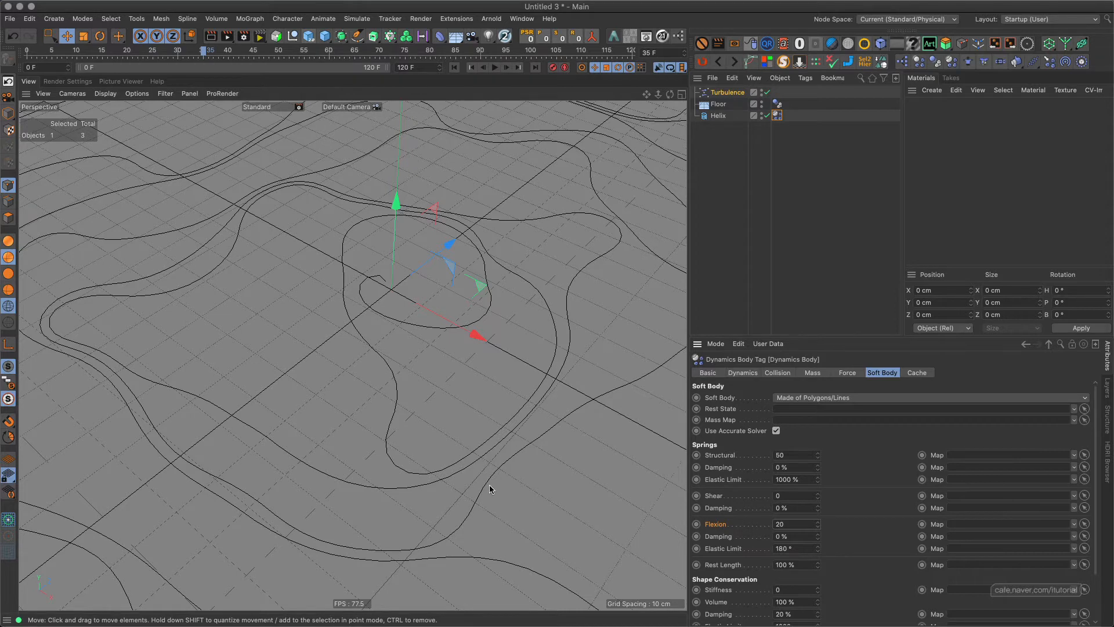
key("Return")
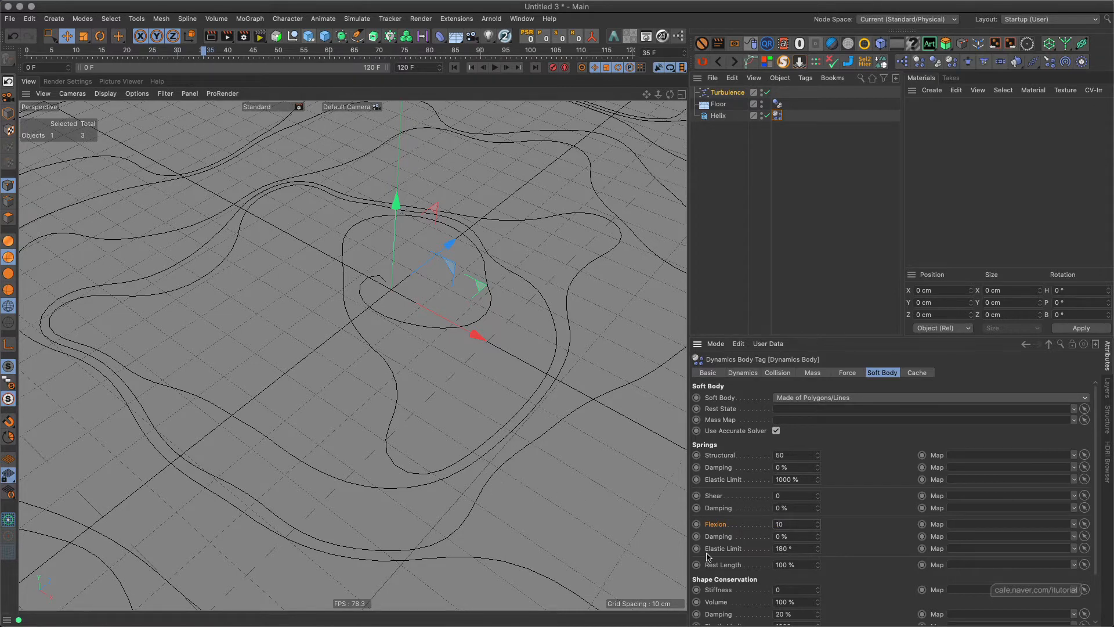
left_click(454, 68)
left_click(494, 67)
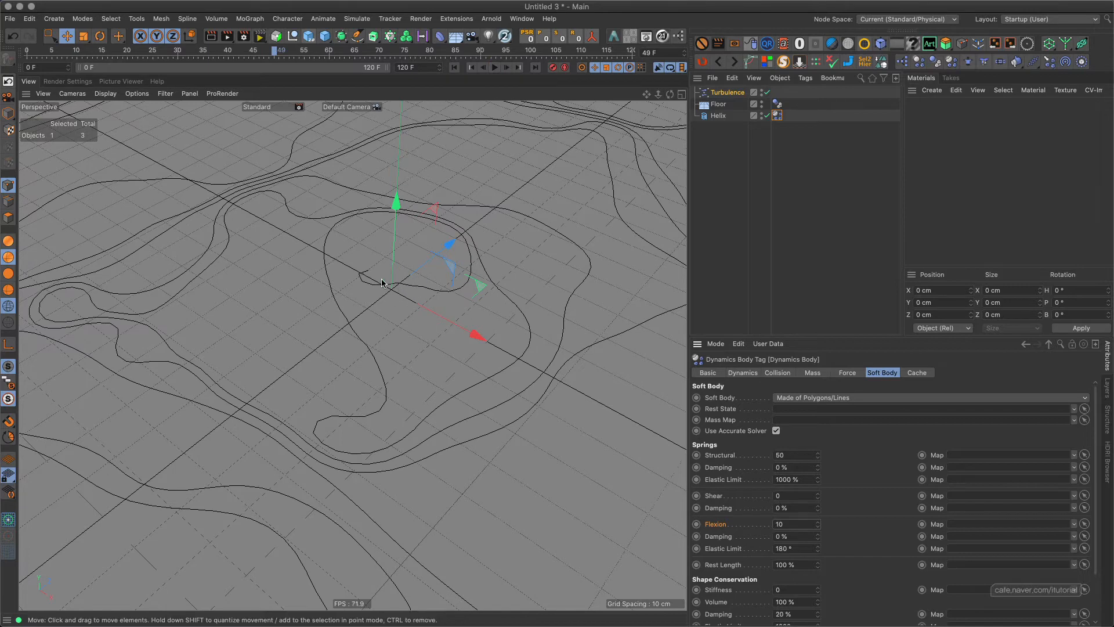
Inspect the deformed helix up close and as a whole, and replay the simulation once more from the first frame.
right_click_drag(351, 354, 391, 240, "alt")
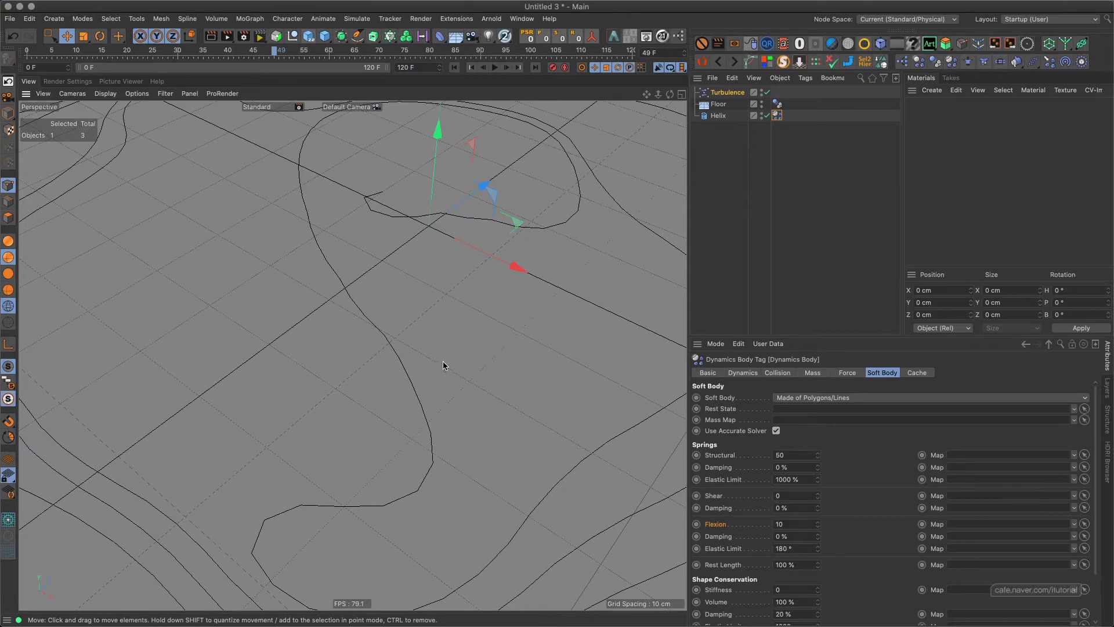
scroll(443, 365, "down", 15)
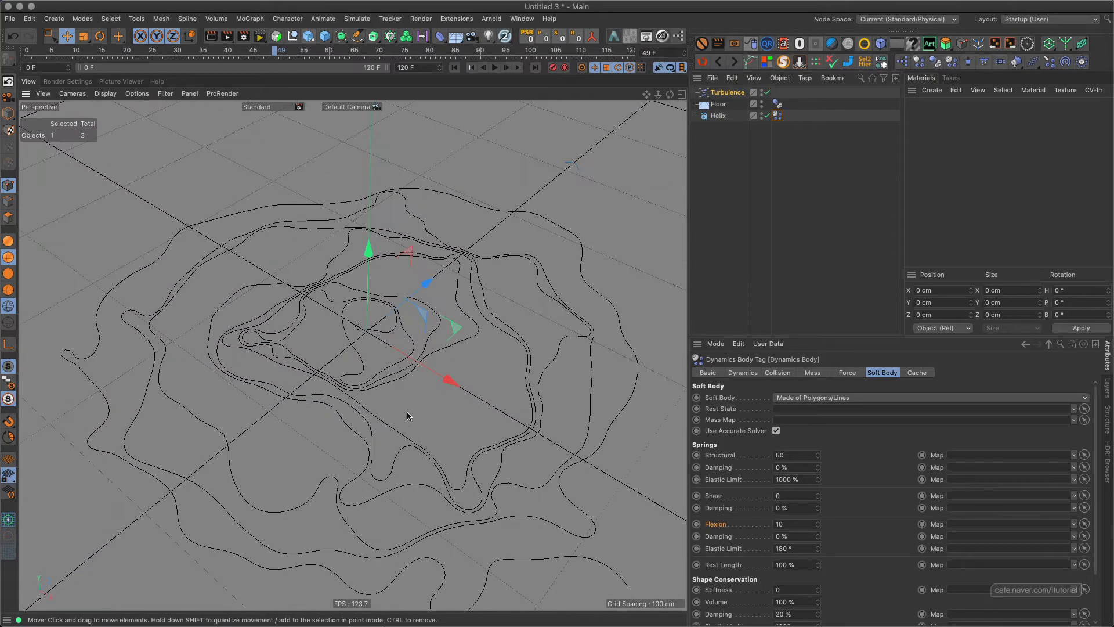
middle_click_drag(416, 393, 417, 371, "alt")
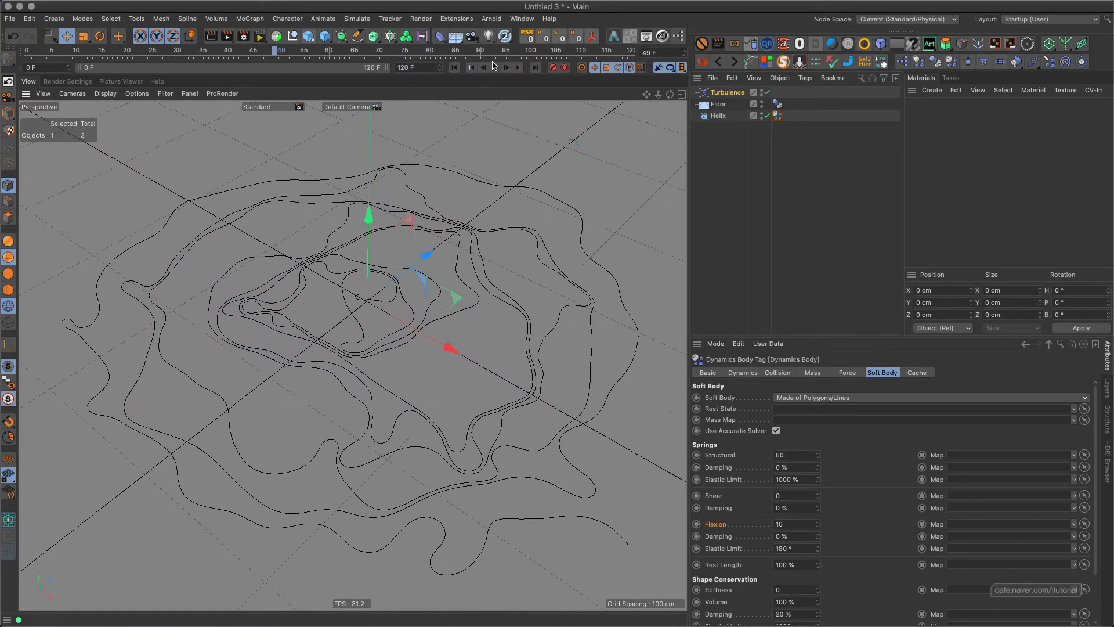
left_click(456, 68)
left_click(494, 67)
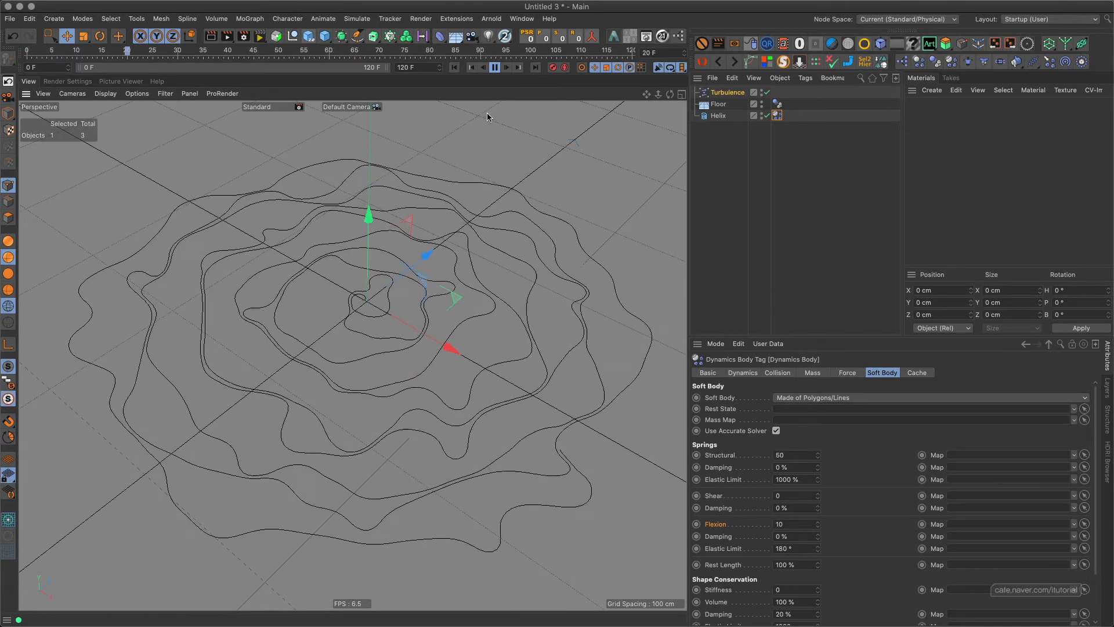
left_click(495, 69)
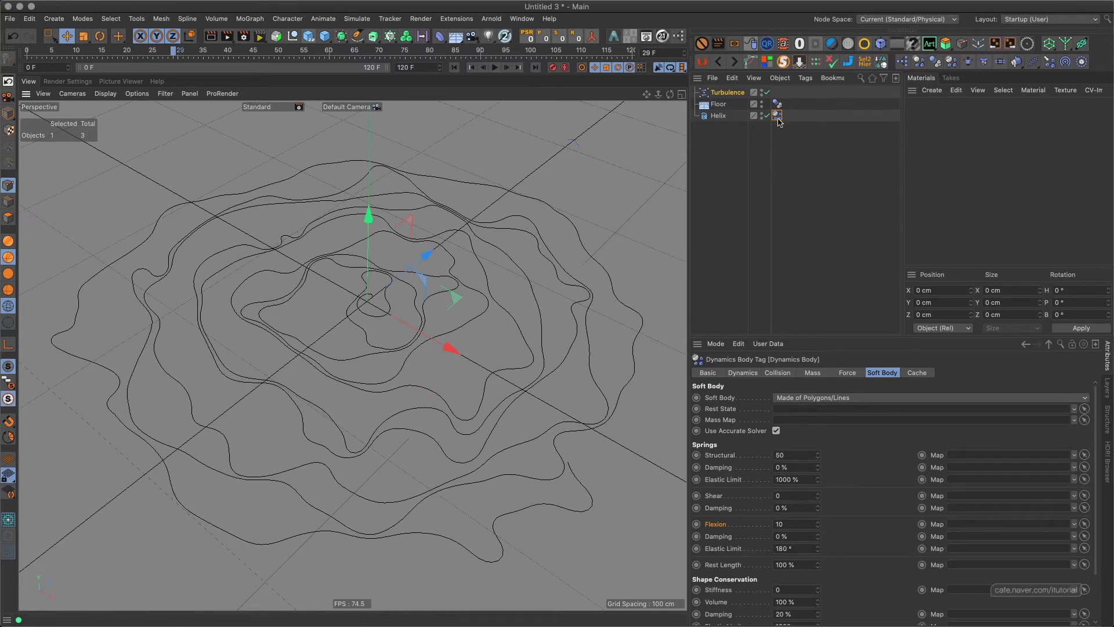
Review the collision settings of the helix and floor dynamics tags, and replay the simulation from near floor level before rewinding it.
left_click(783, 373)
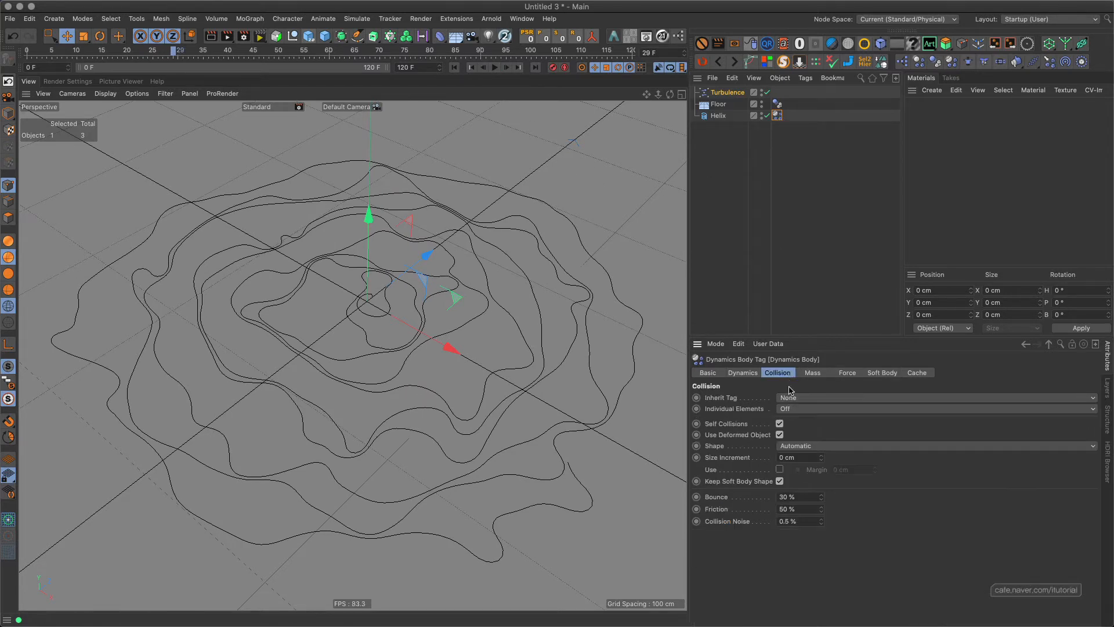
left_click(777, 103)
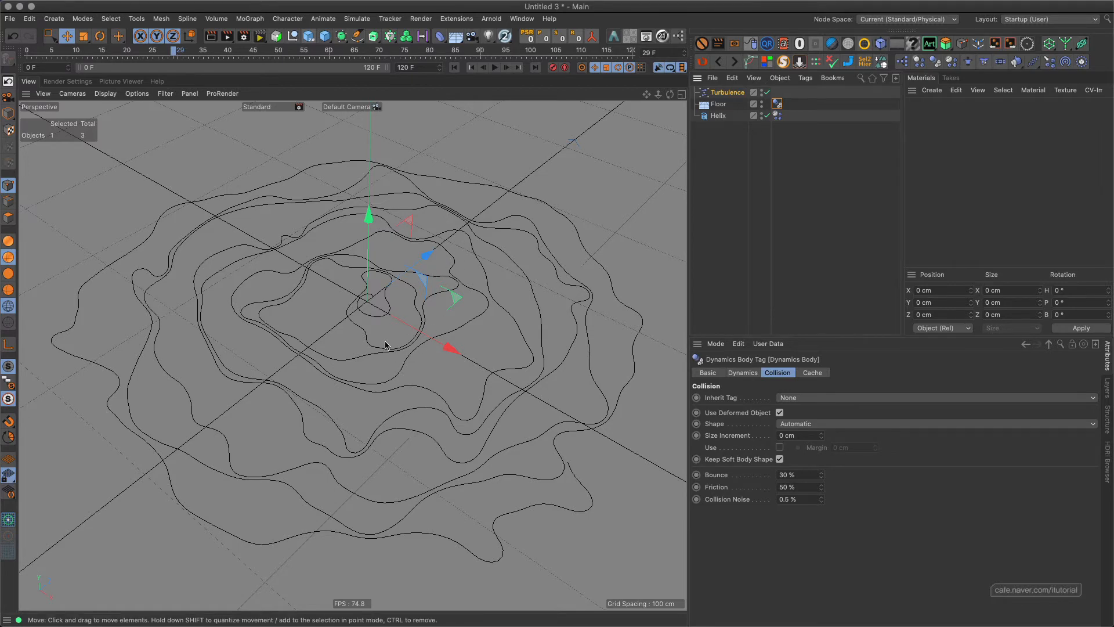
left_click_drag(384, 345, 432, 290, "alt")
left_click(455, 68)
key("F8")
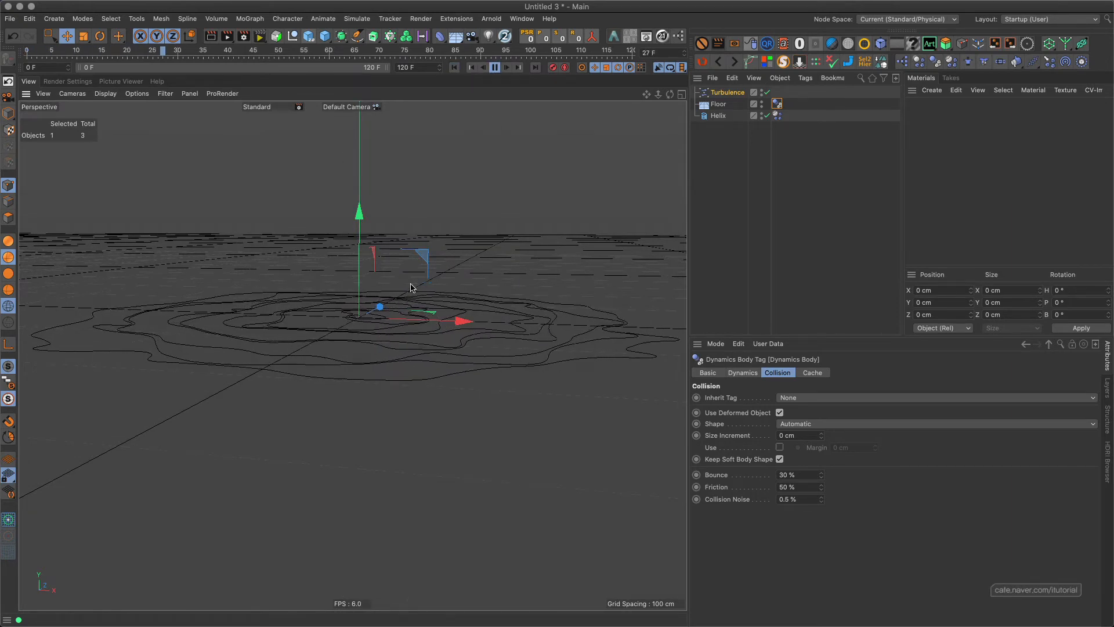
left_click_drag(406, 292, 405, 322, "alt")
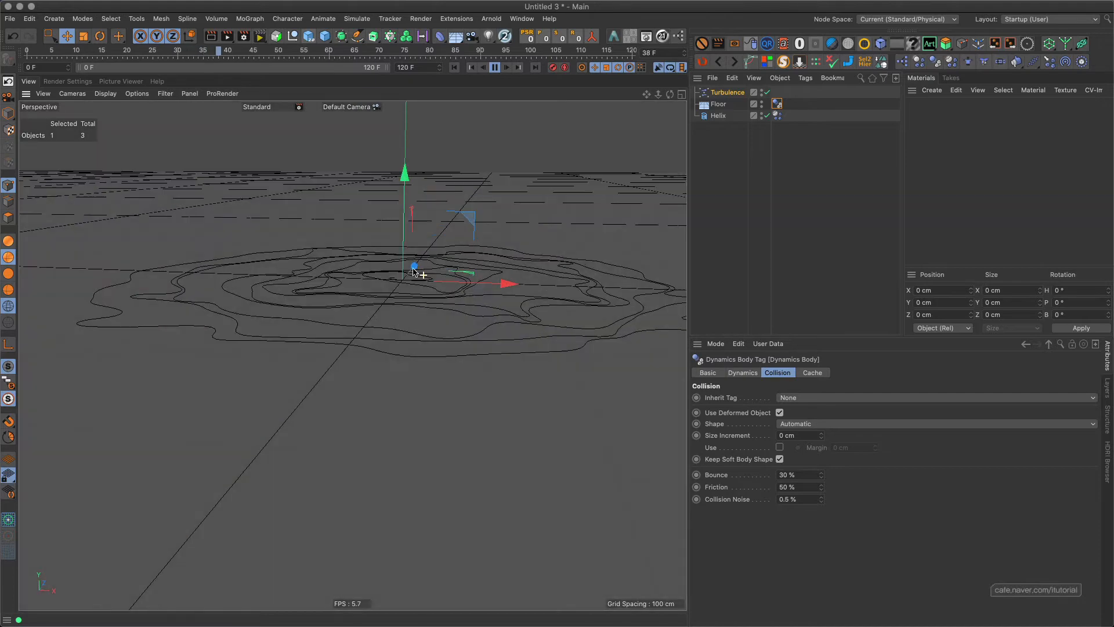
left_click(494, 68)
left_click(455, 68)
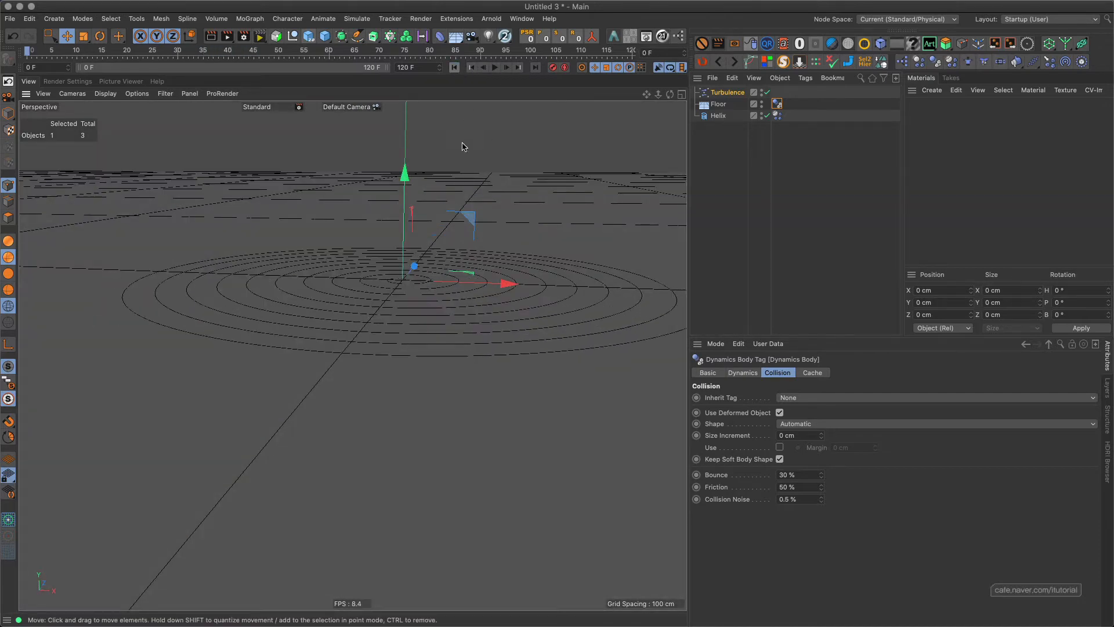
Show the turbulence's falloff settings, preview the simulation without any field from an elevated view, and rewind to the first frame.
left_click_drag(435, 251, 381, 329, "alt")
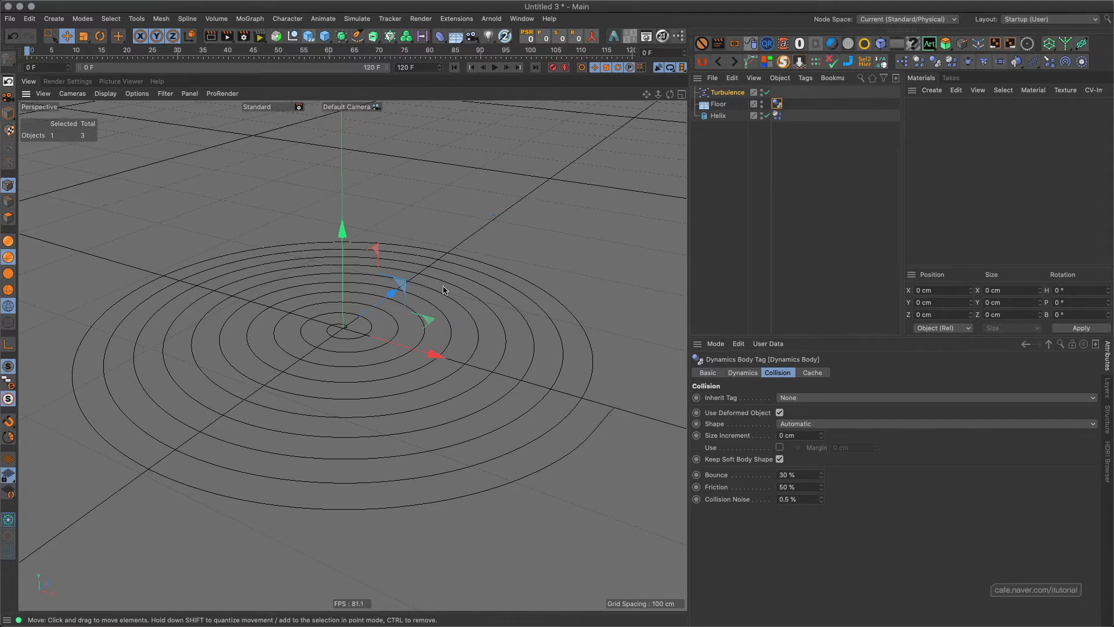
middle_click_drag(428, 287, 449, 276, "alt")
left_click_drag(452, 296, 446, 291, "alt")
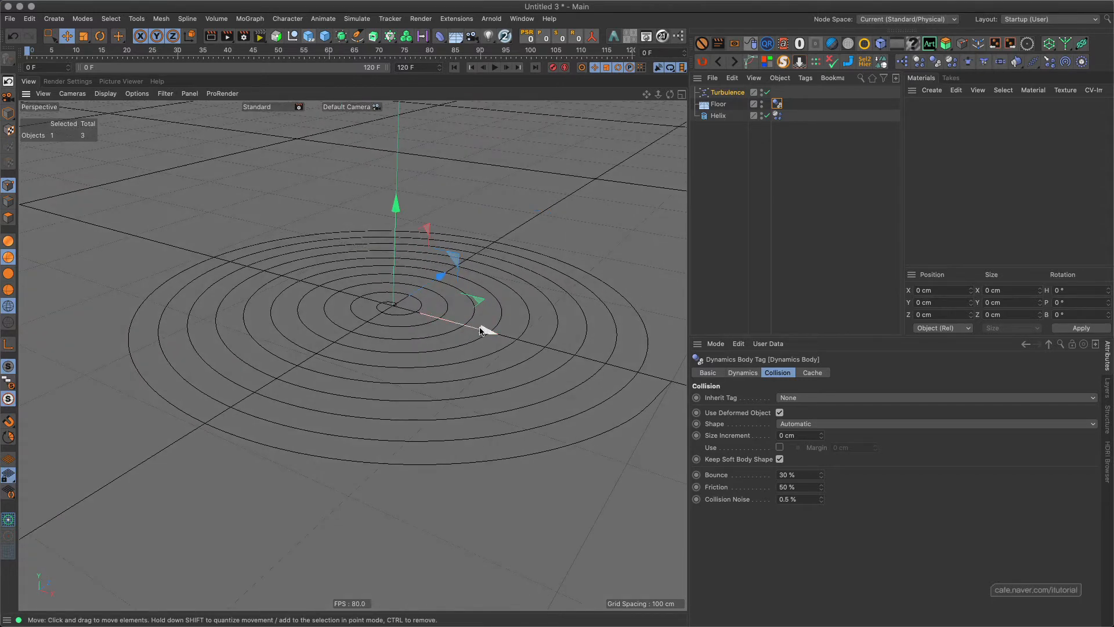
left_click(722, 93)
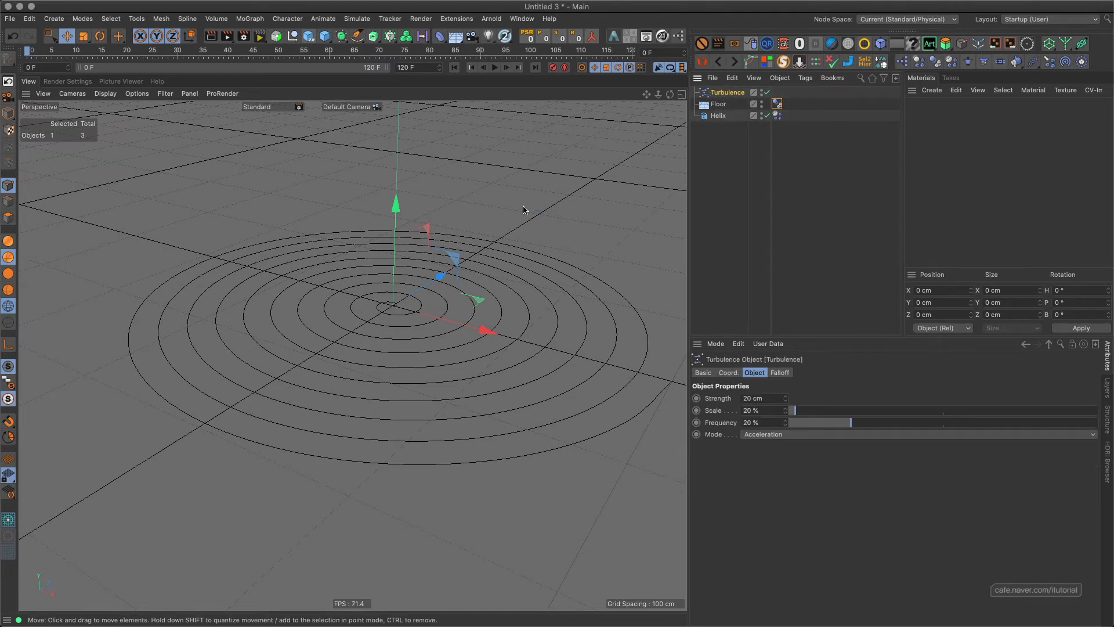
left_click(779, 373)
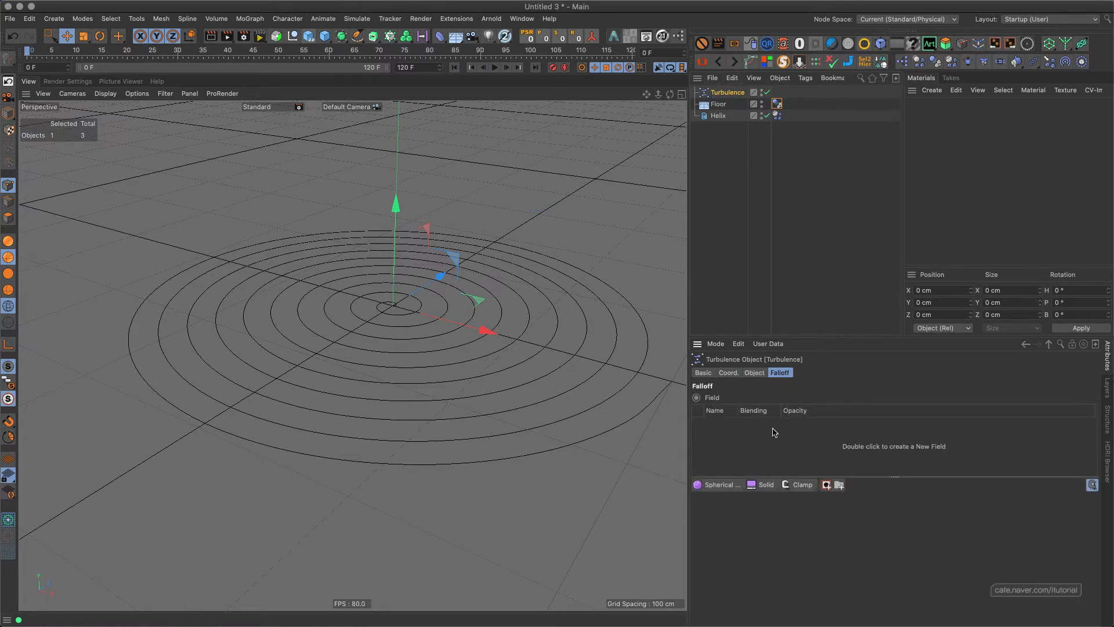
left_click_drag(428, 338, 406, 354, "alt")
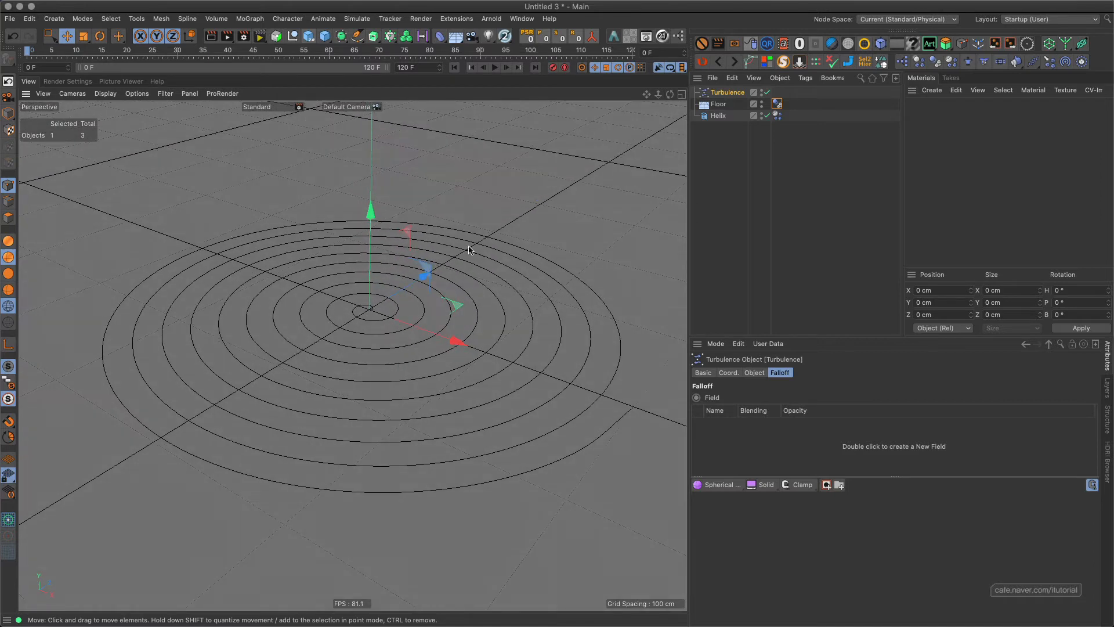
left_click(495, 68)
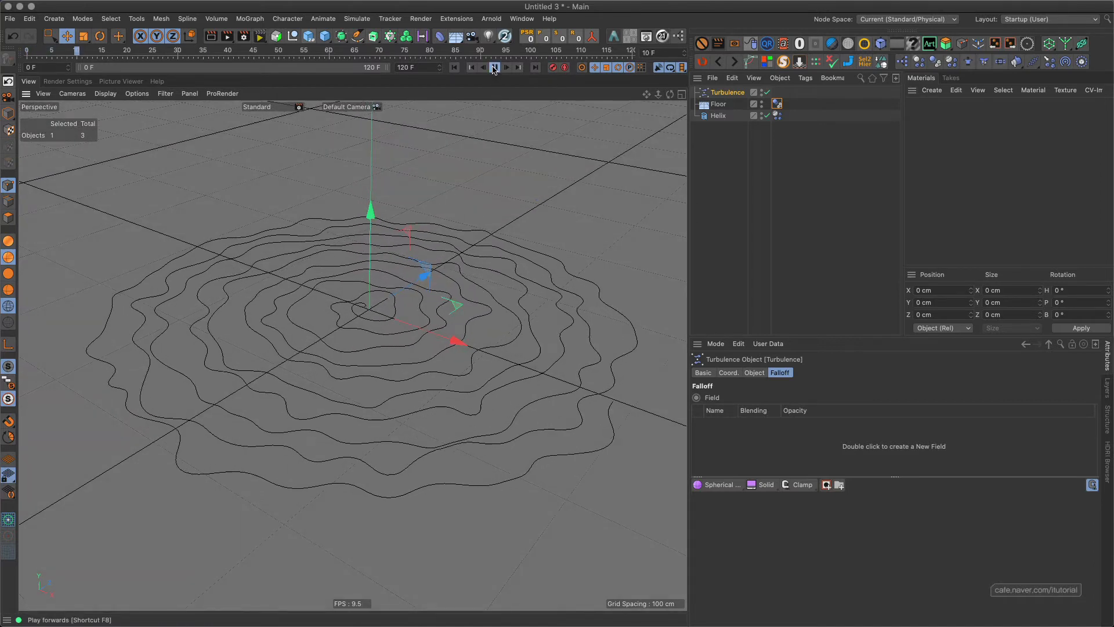
left_click(493, 68)
left_click(454, 68)
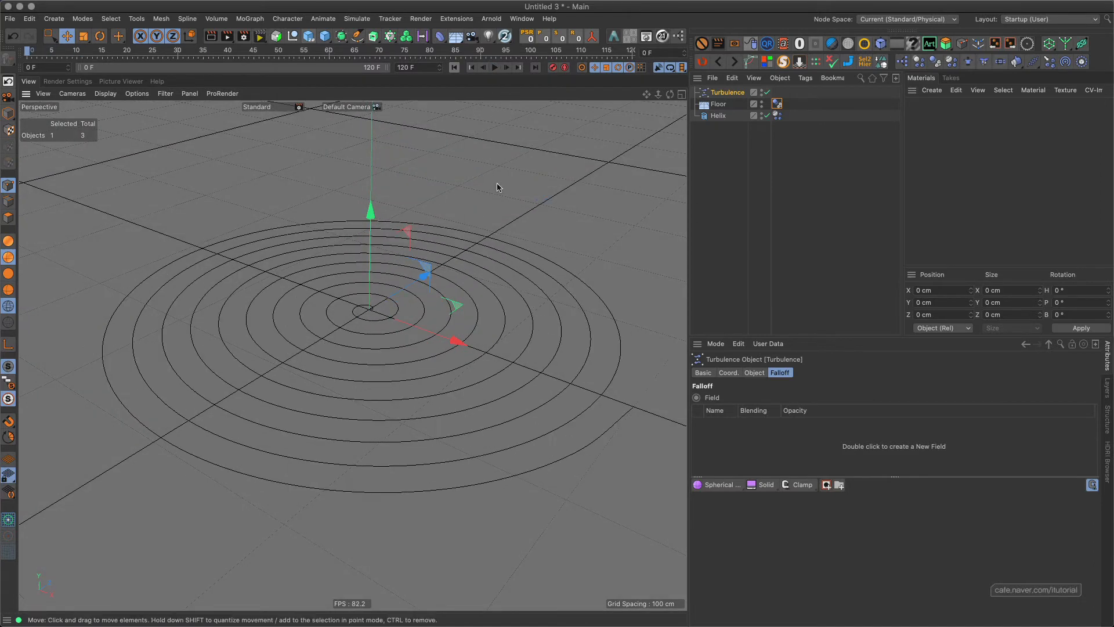
Add a spherical field to the turbulence's falloff, enlarge it to about 126 cm in the viewport, and play the simulation.
left_click(718, 485)
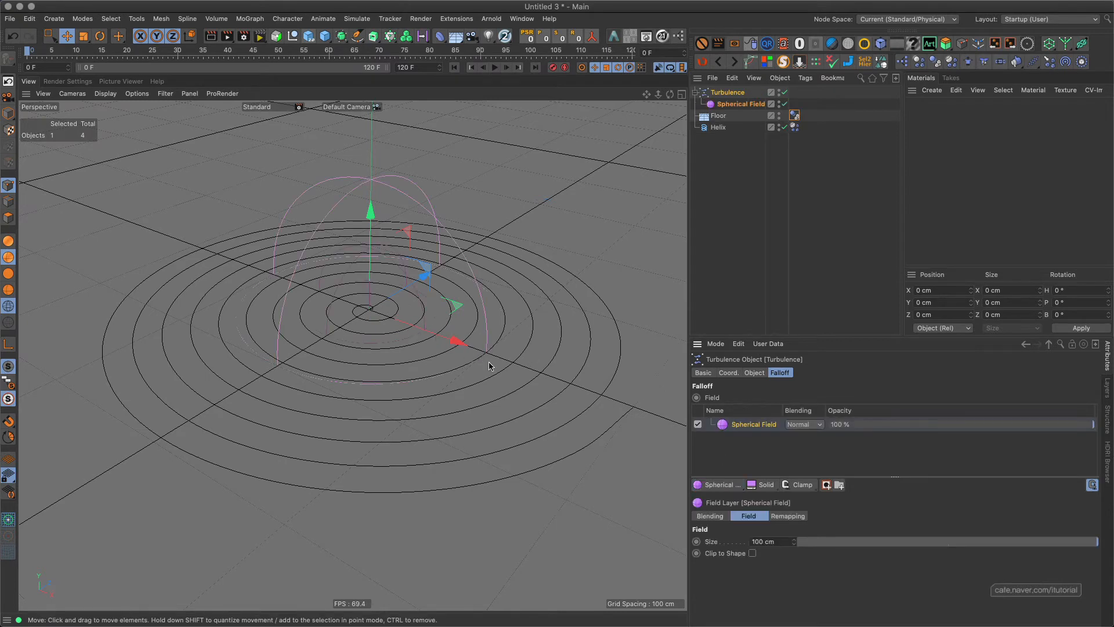
left_click(8, 113)
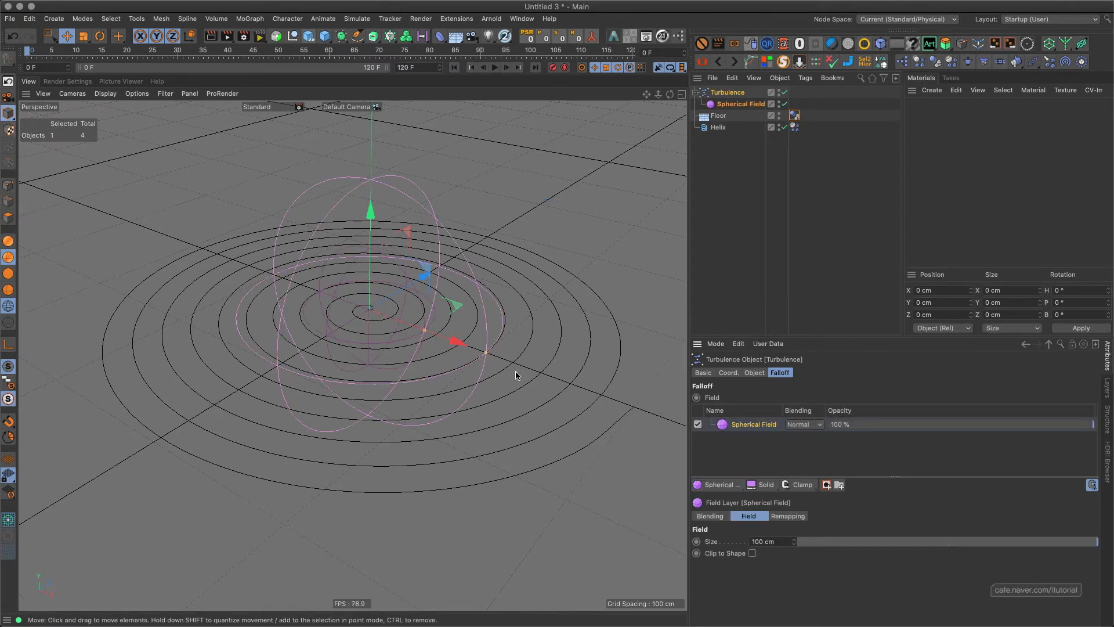
left_click_drag(486, 355, 520, 365)
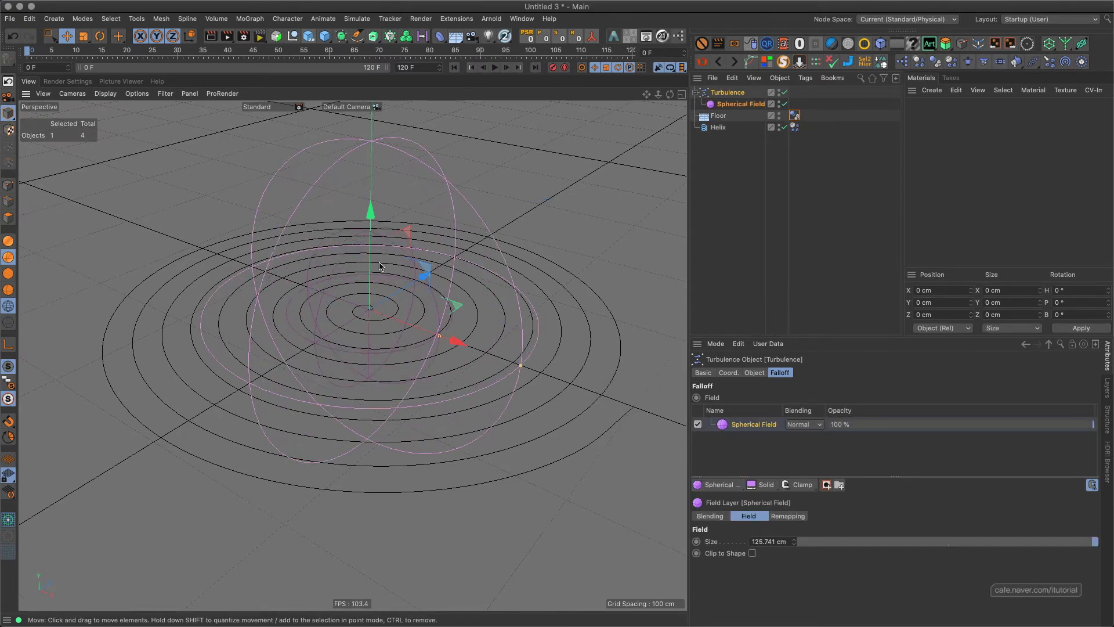
left_click(496, 68)
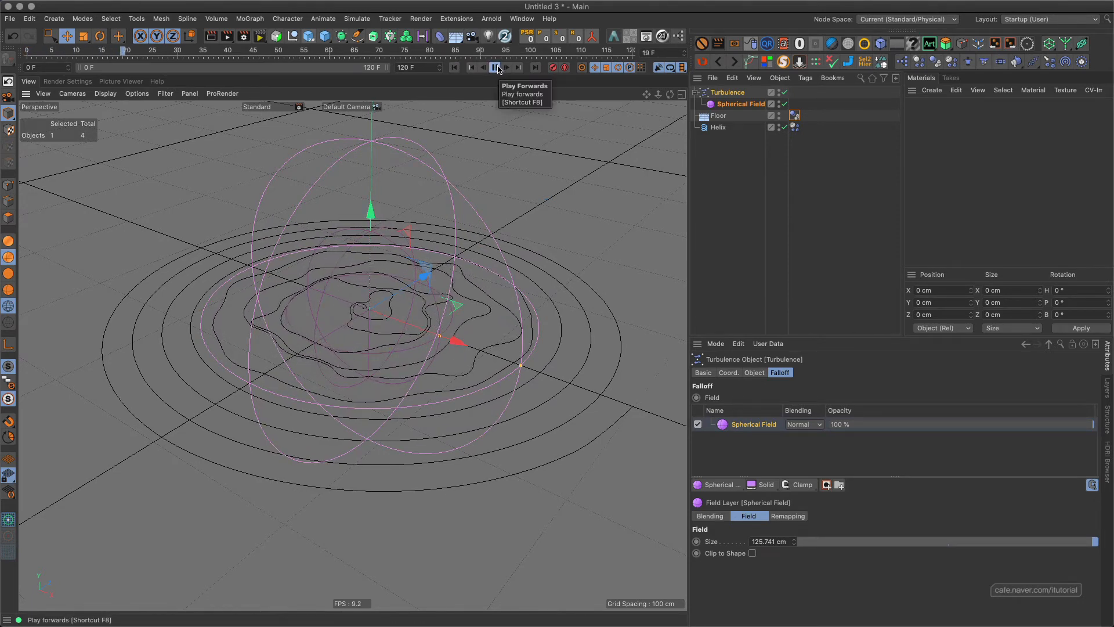
left_click(496, 68)
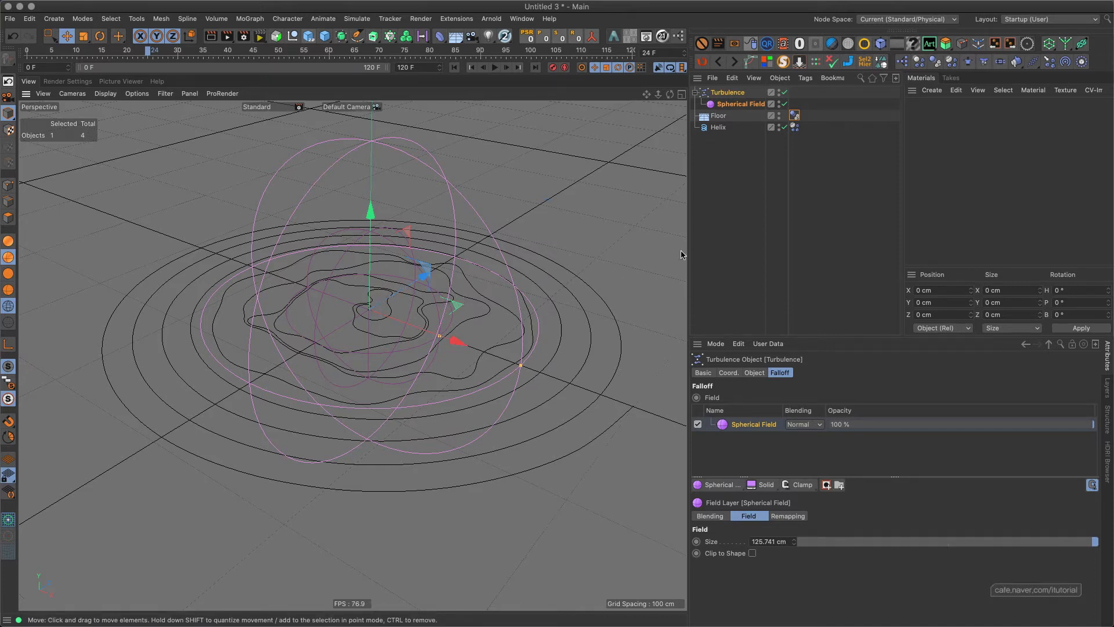
Disable the turbulence and its spherical field, and clear the selection.
left_click(785, 92)
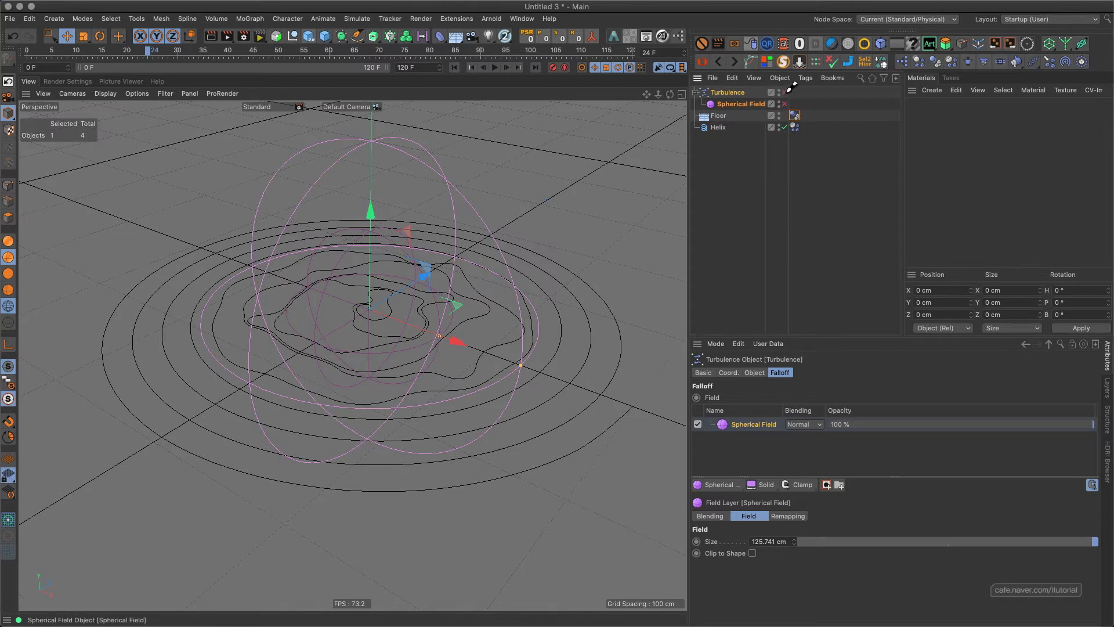
left_click(785, 104)
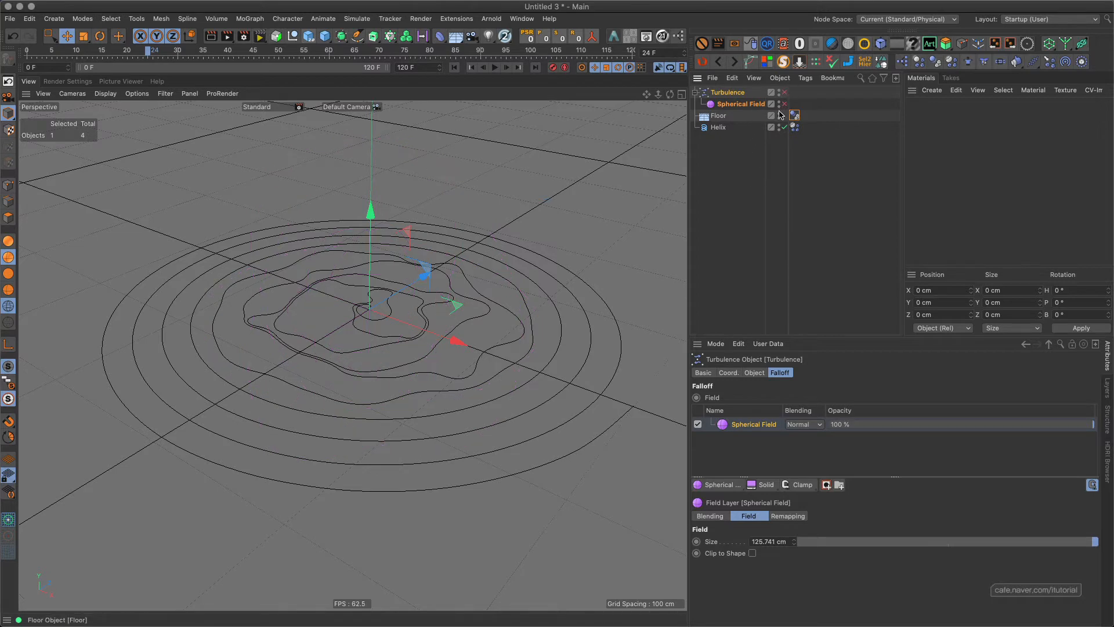
left_click(721, 148)
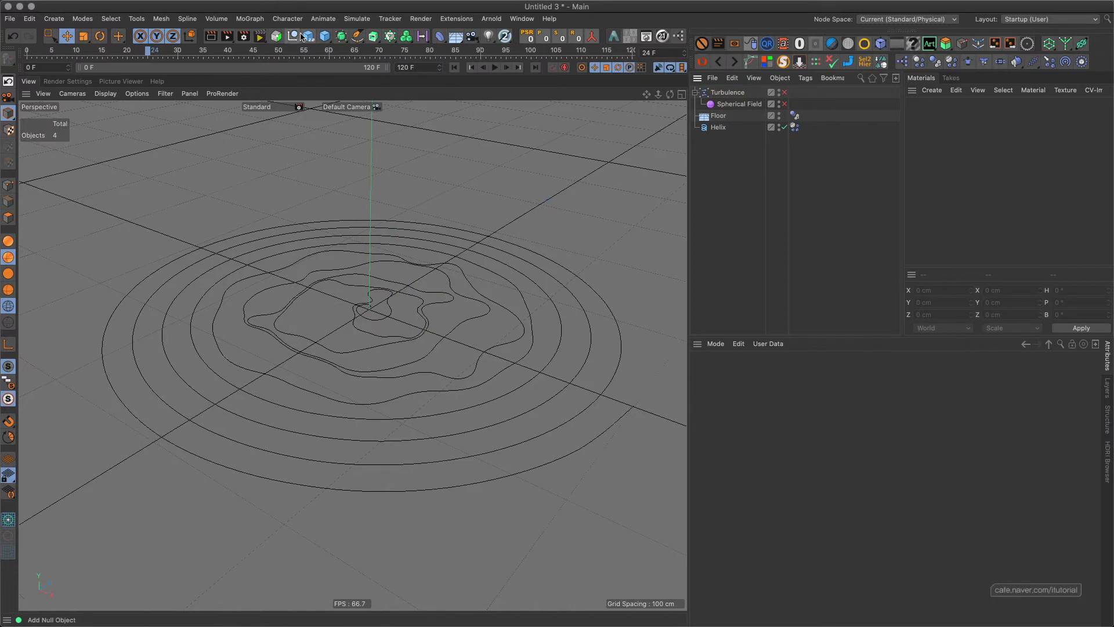
Add a Field Force object to the scene.
left_click(288, 18)
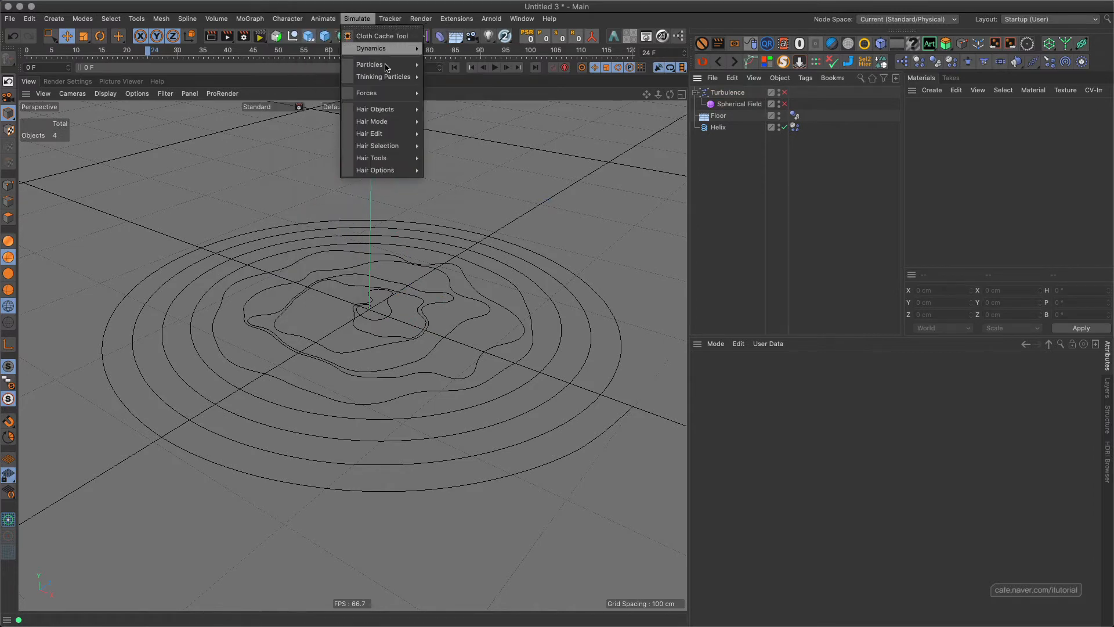
mouse_move(386, 95)
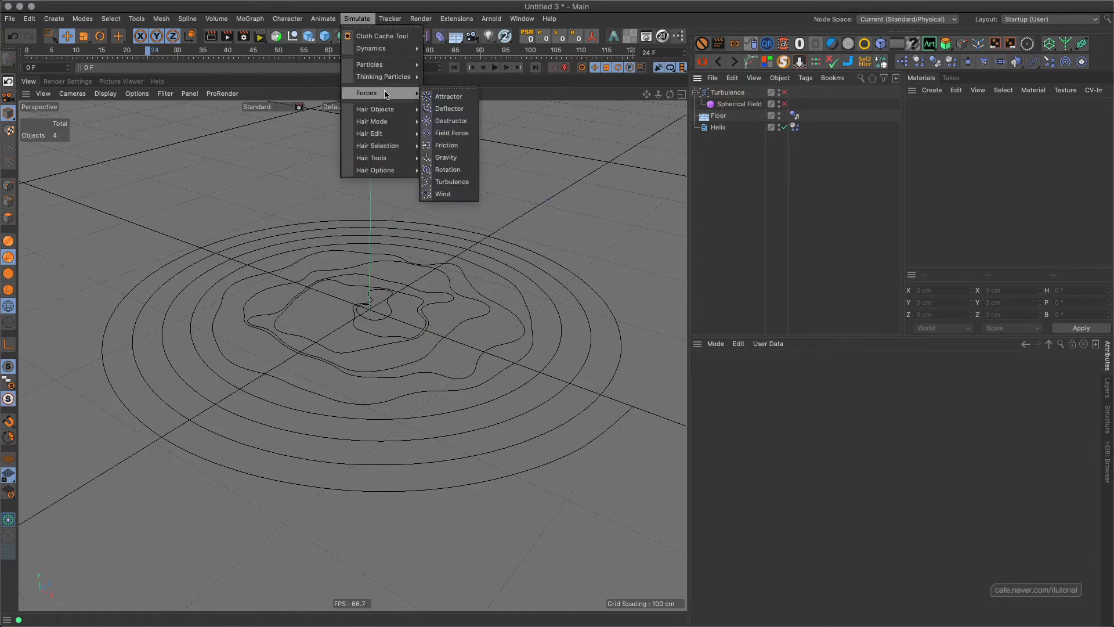
left_click(462, 137)
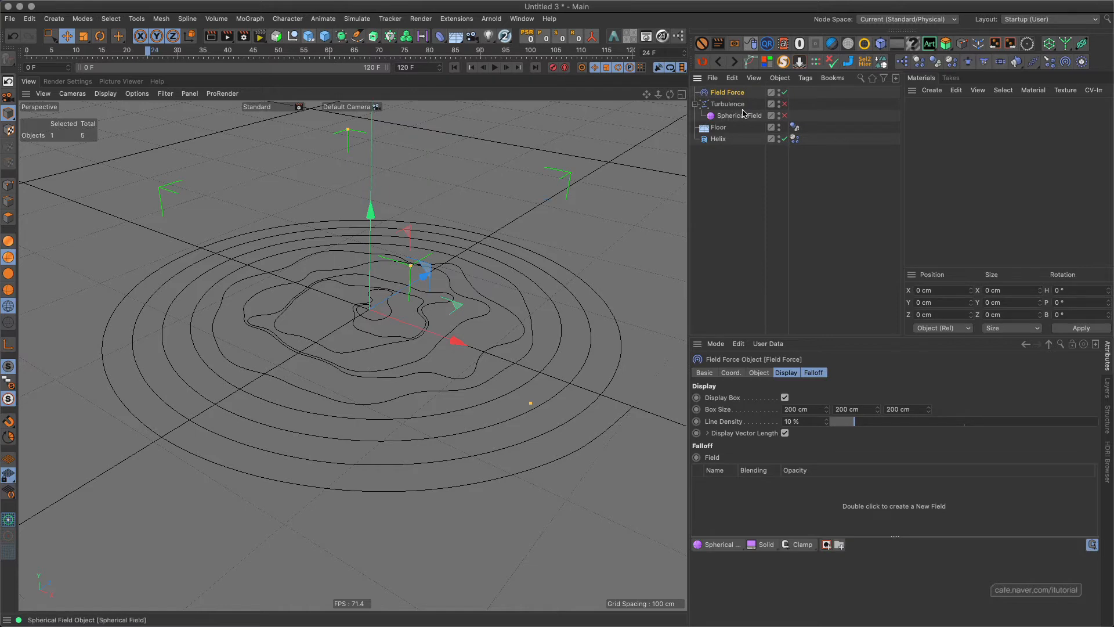
middle_click_drag(366, 307, 384, 286, "alt")
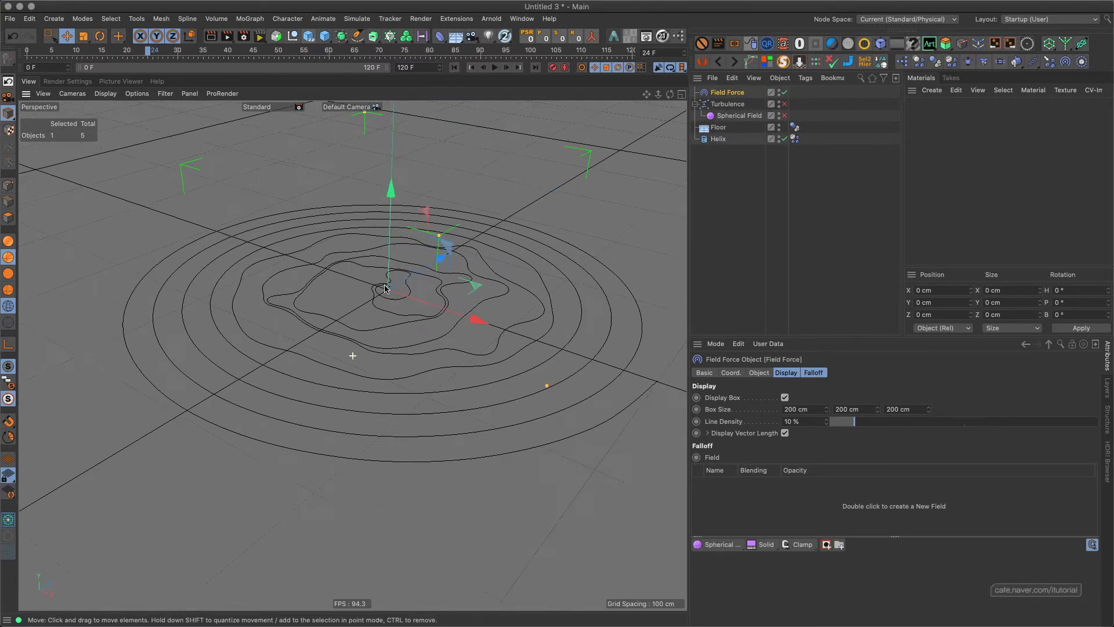
left_click_drag(383, 287, 492, 178, "alt")
left_click_drag(406, 282, 381, 248, "alt")
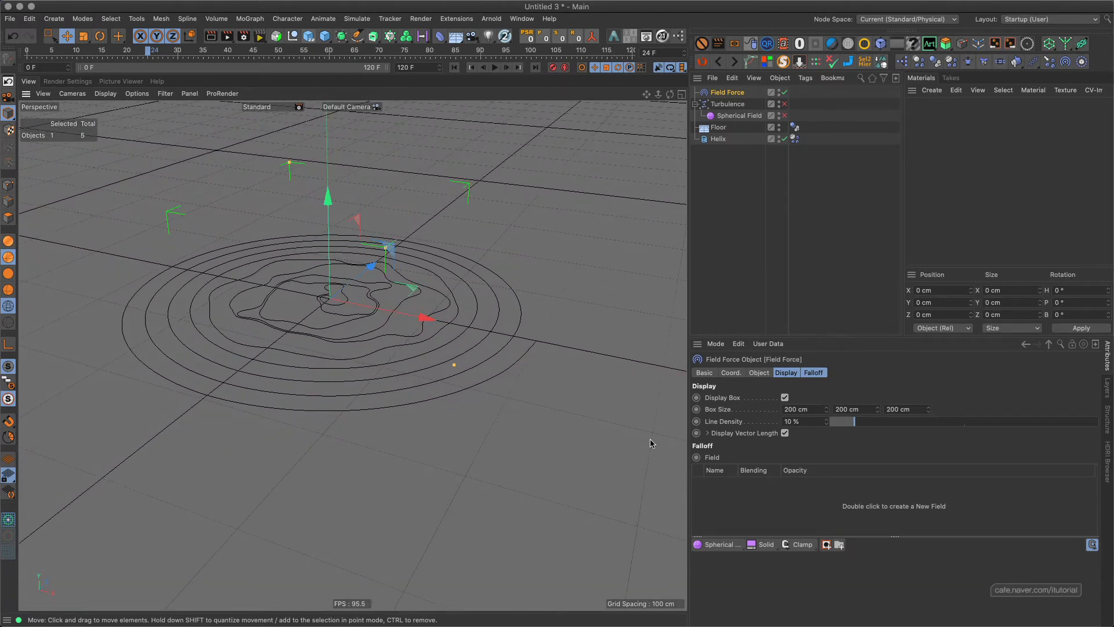
Add a Formula field to the Field Force's falloff and play the simulation from the first frame.
left_click_drag(724, 549, 744, 478)
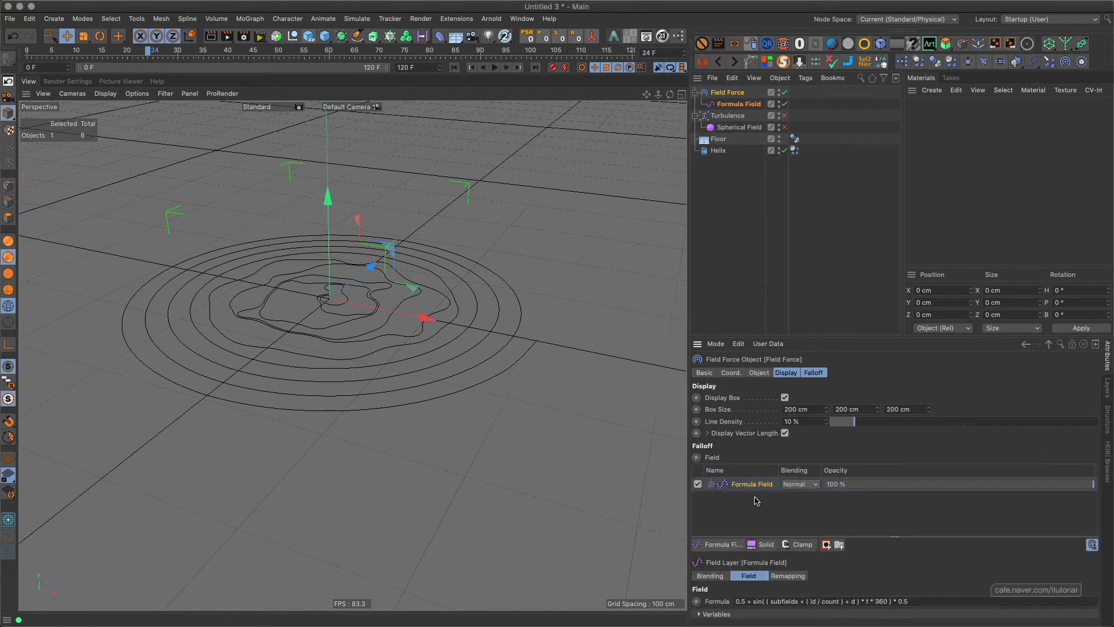
left_click(454, 67)
left_click(494, 67)
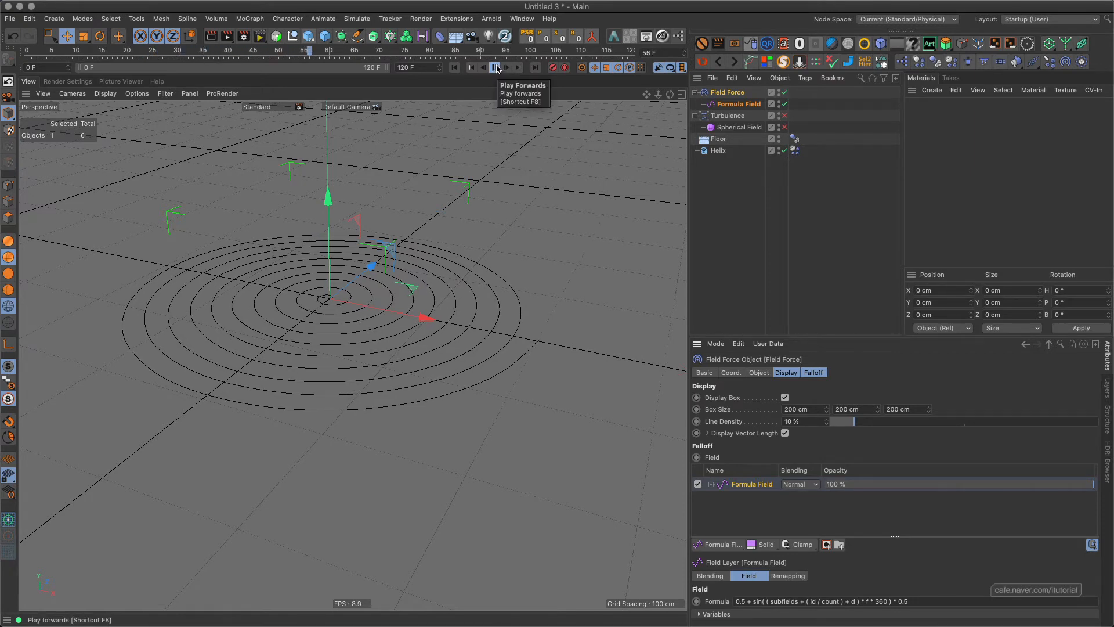
Stop the simulation and return to the first frame.
left_click(496, 69)
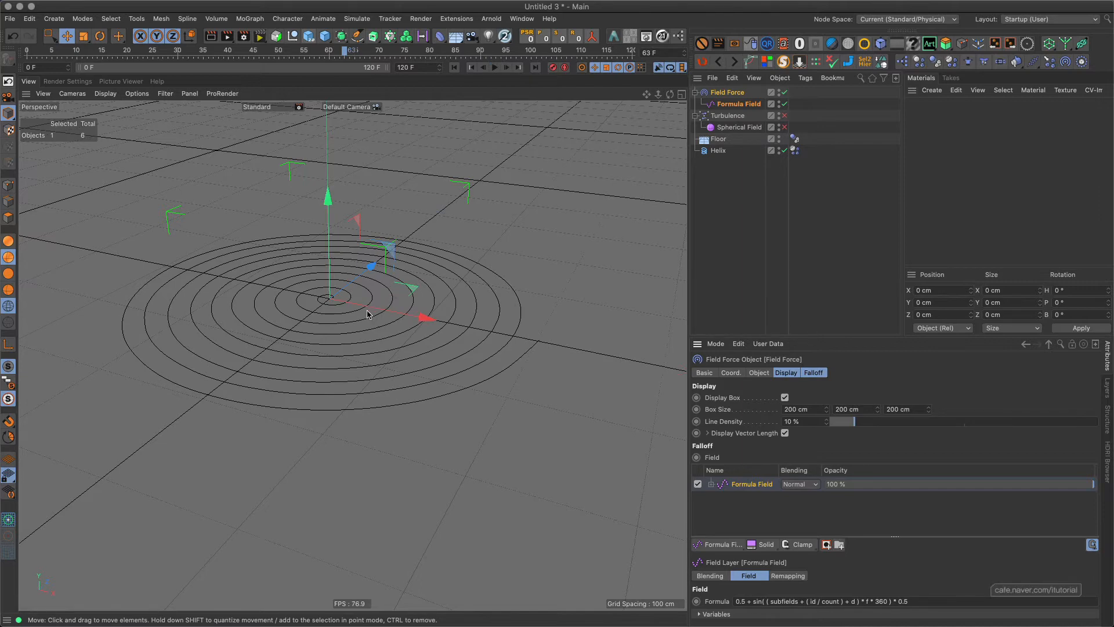
left_click_drag(367, 314, 404, 311, "alt")
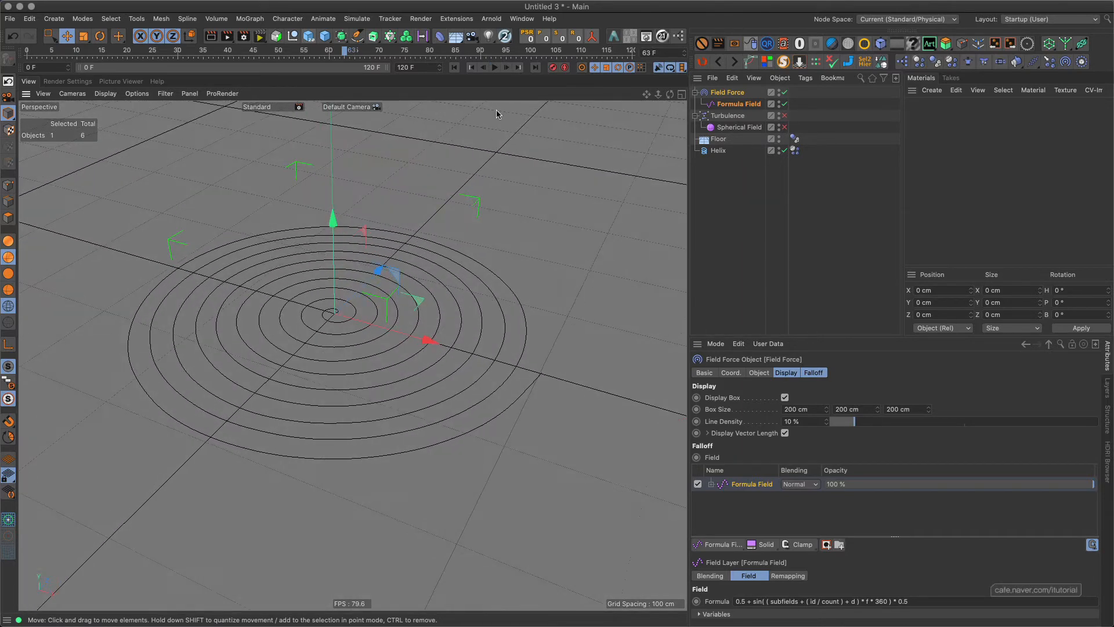
left_click(462, 70)
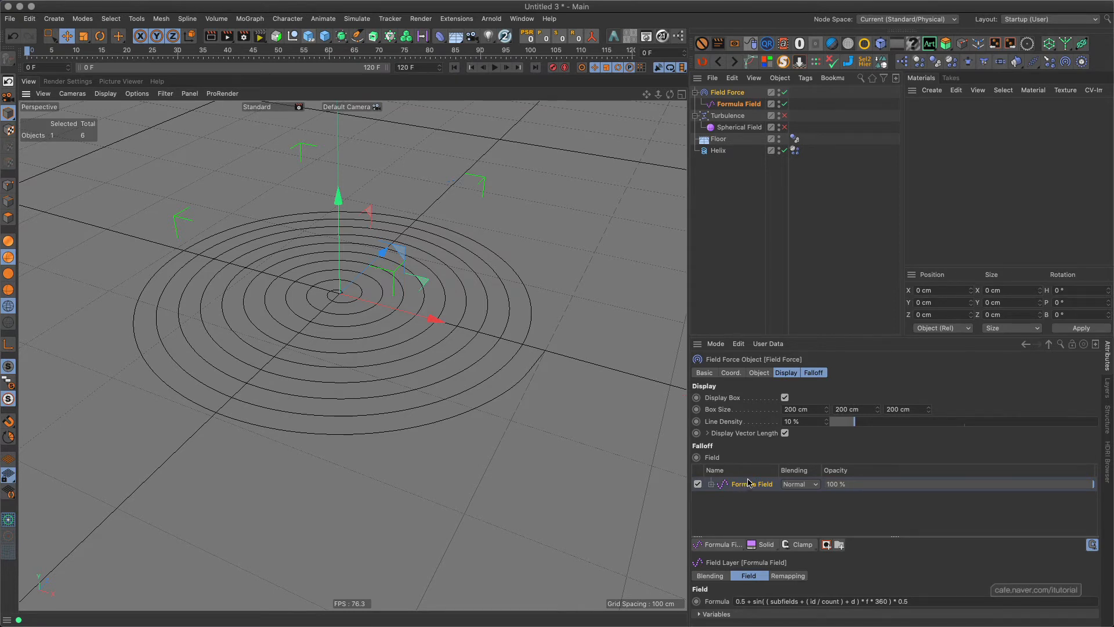
Remove the Formula field from the Field Force's falloff and delete its Formula Field object from the scene.
left_click(814, 372)
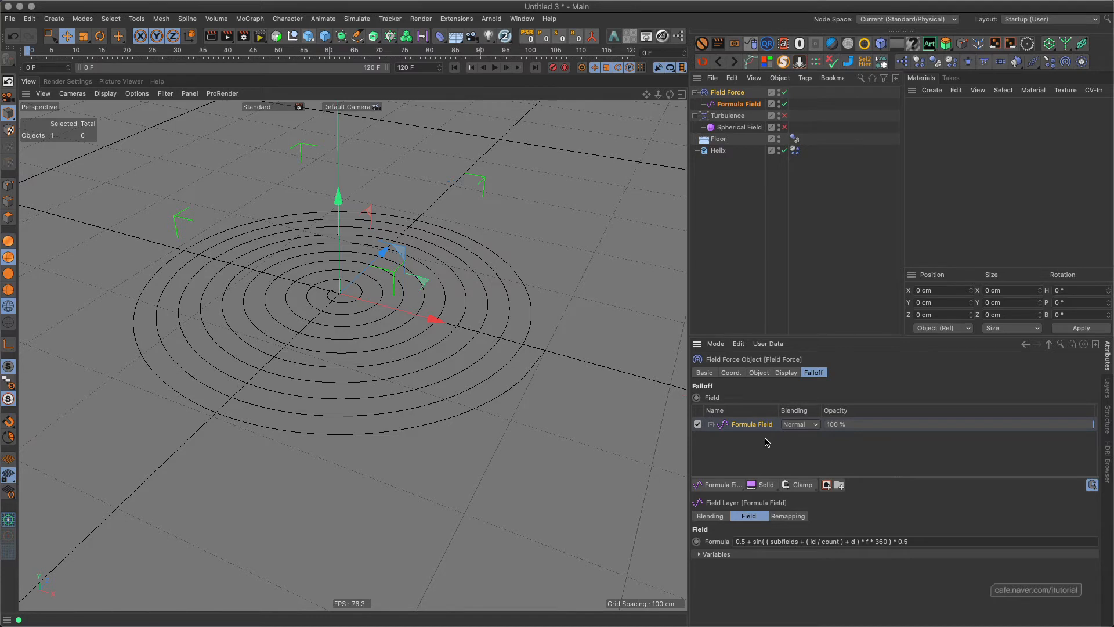
key("Delete")
key("super+z")
key("Delete")
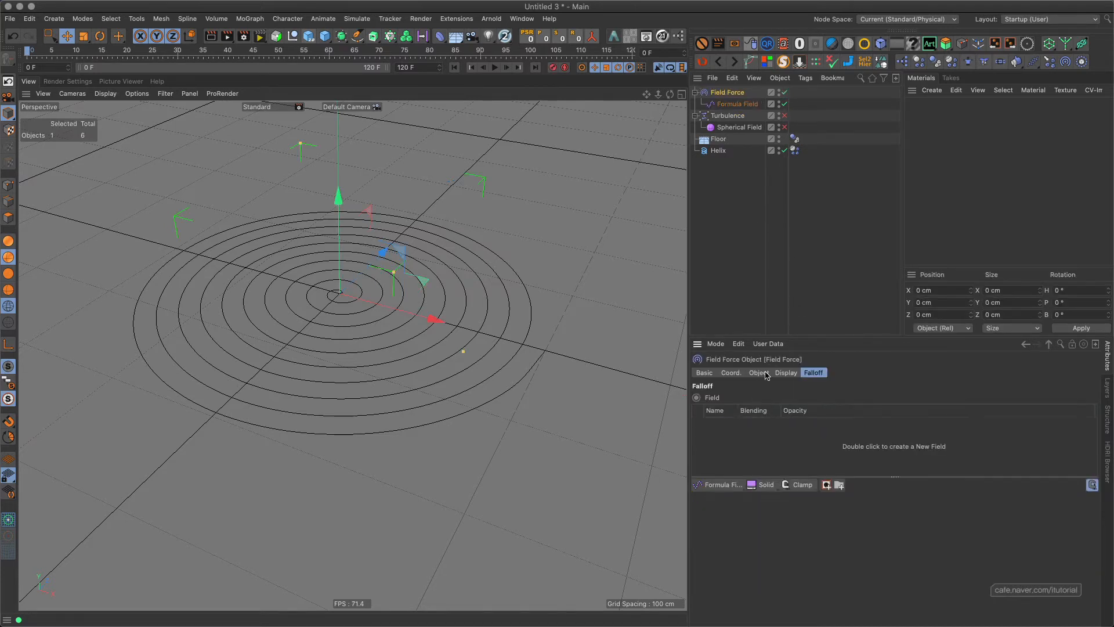
left_click(737, 104)
key("Delete")
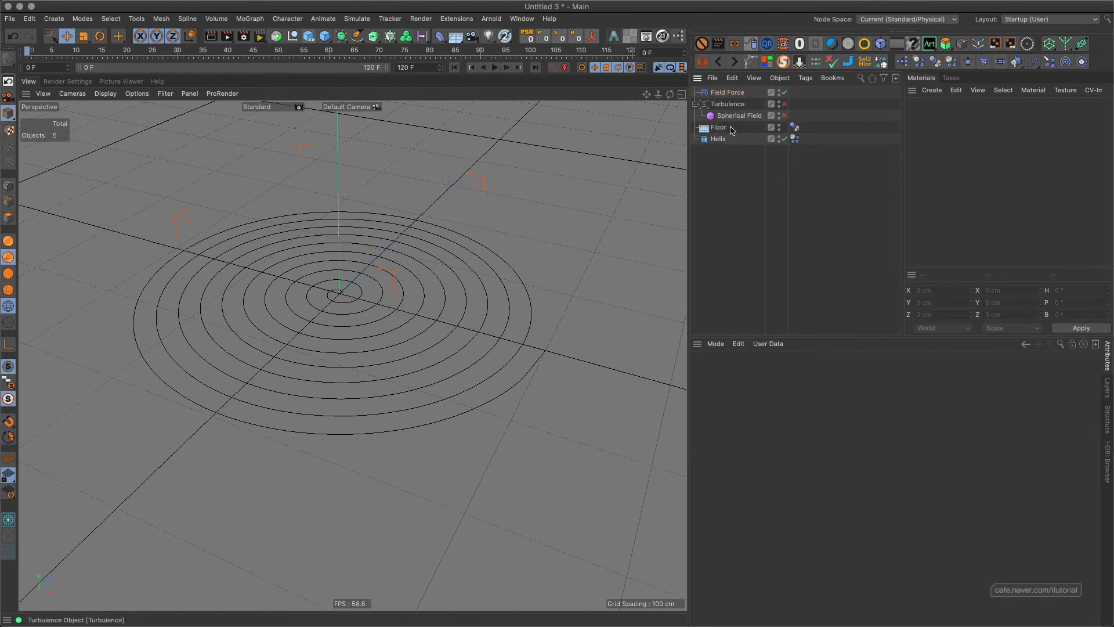
Add a Formula field to the Field Force's object properties, play the simulation, and return to the first frame.
left_click(731, 93)
left_click(759, 373)
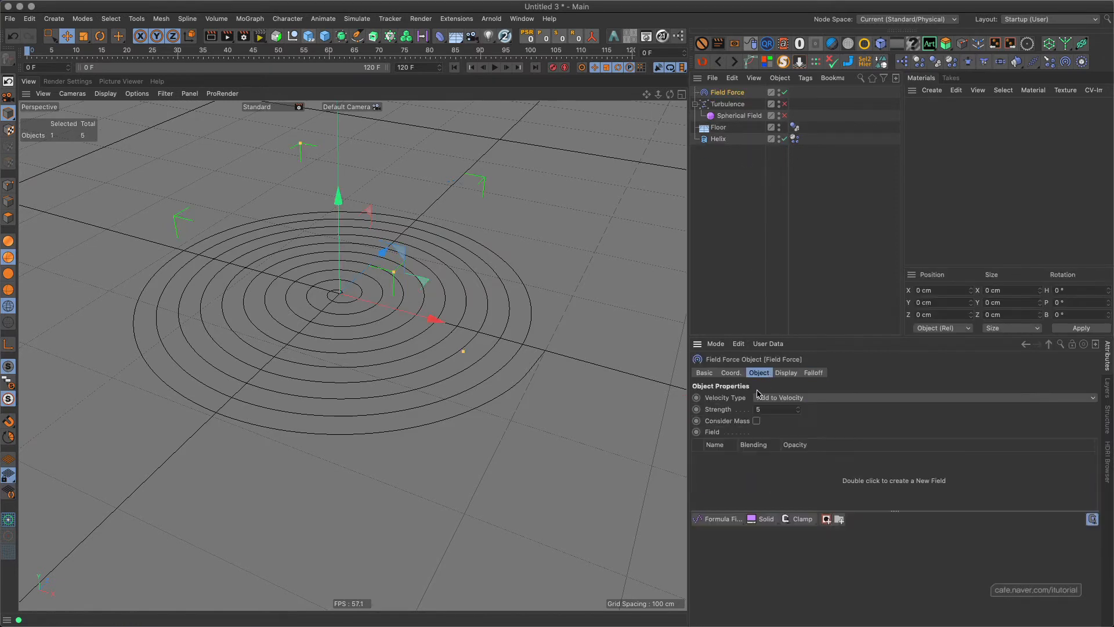
left_click(721, 521)
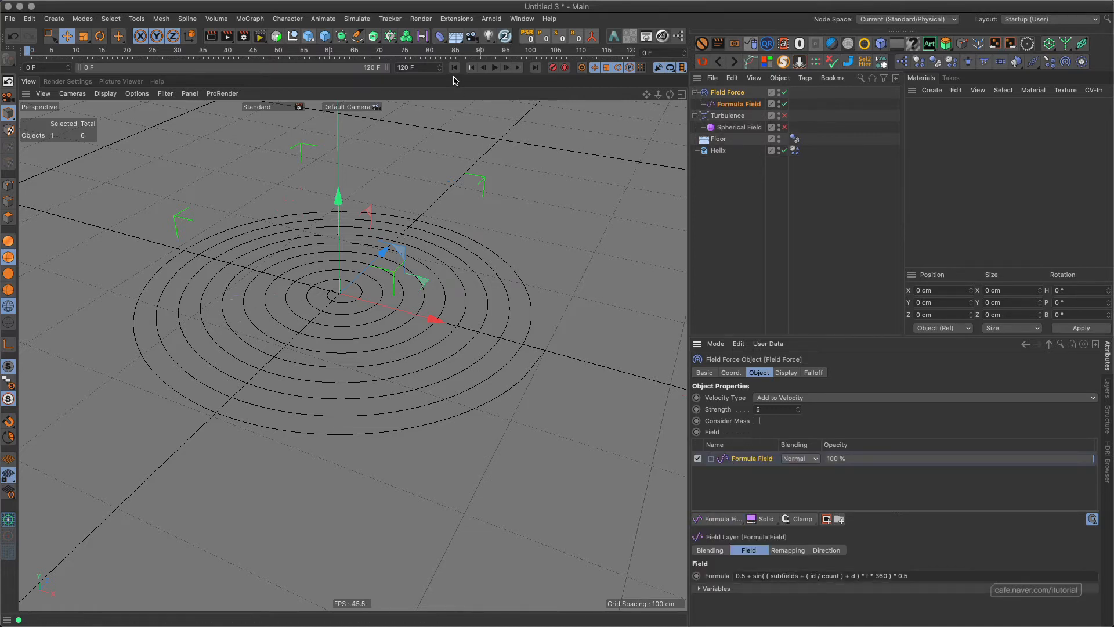
left_click(494, 67)
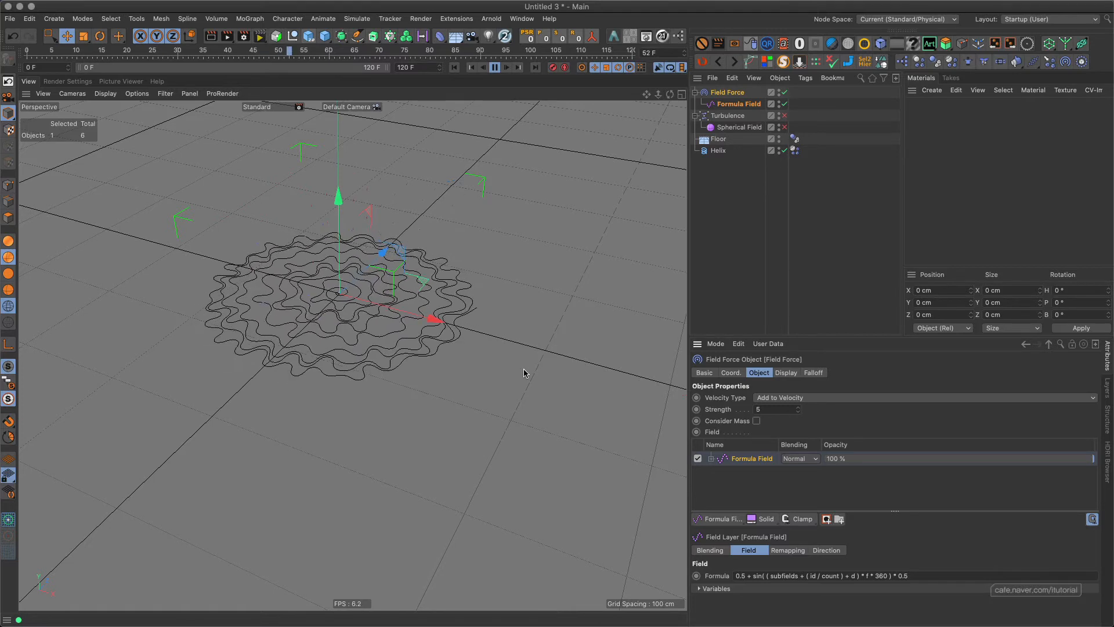
left_click(494, 67)
left_click(454, 67)
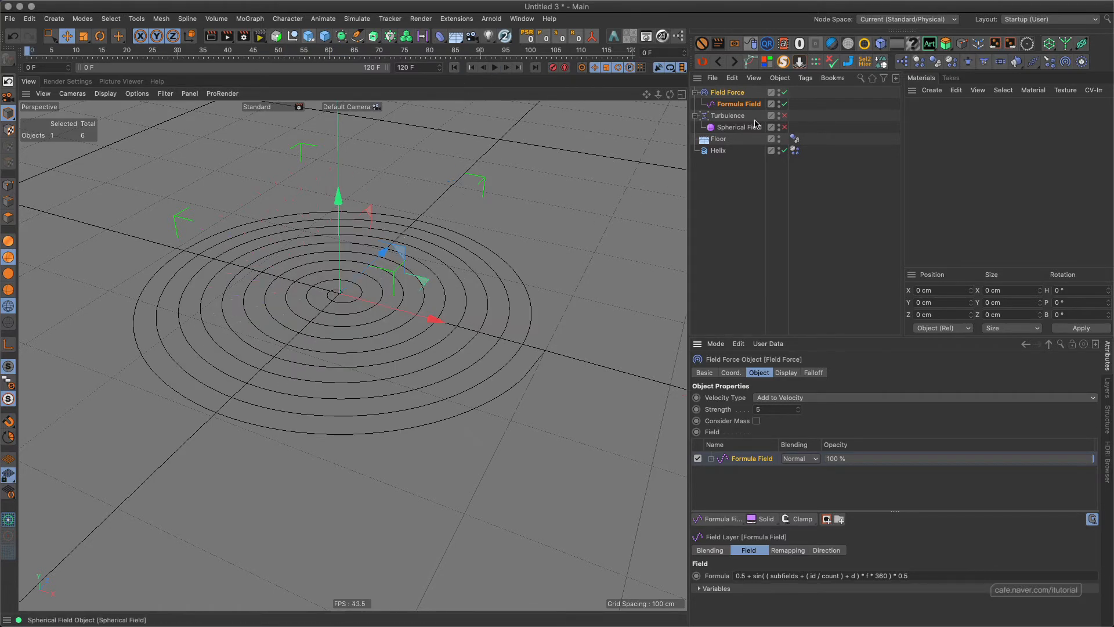
Re-enable the turbulence and its spherical field, play the simulation with both forces, and rewind to the start.
left_click(784, 127)
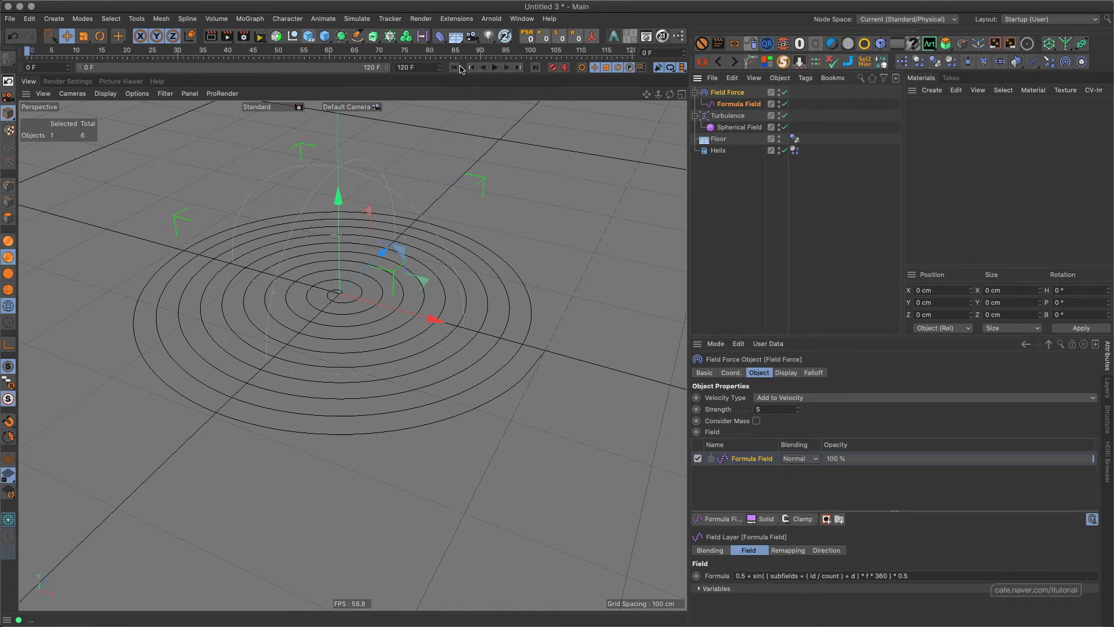
left_click(494, 67)
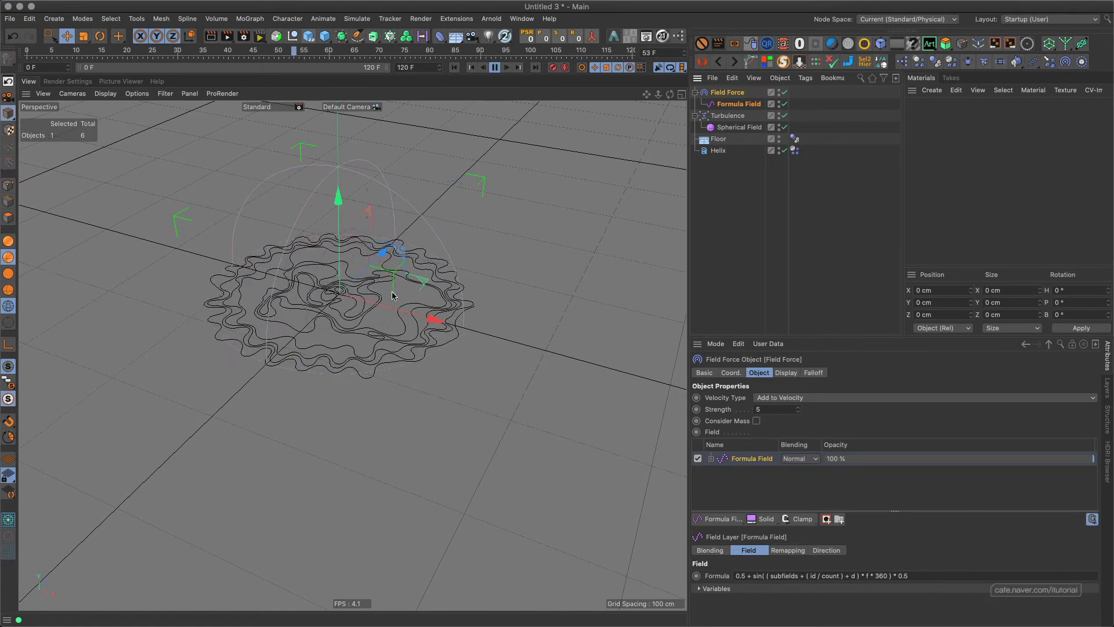
left_click(494, 68)
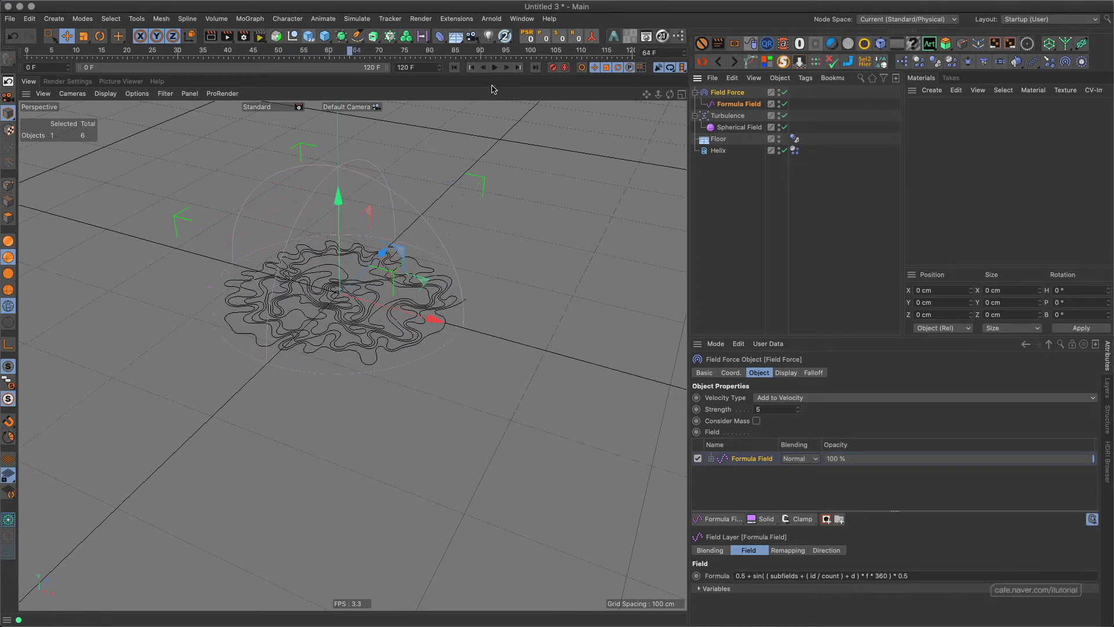
left_click(455, 68)
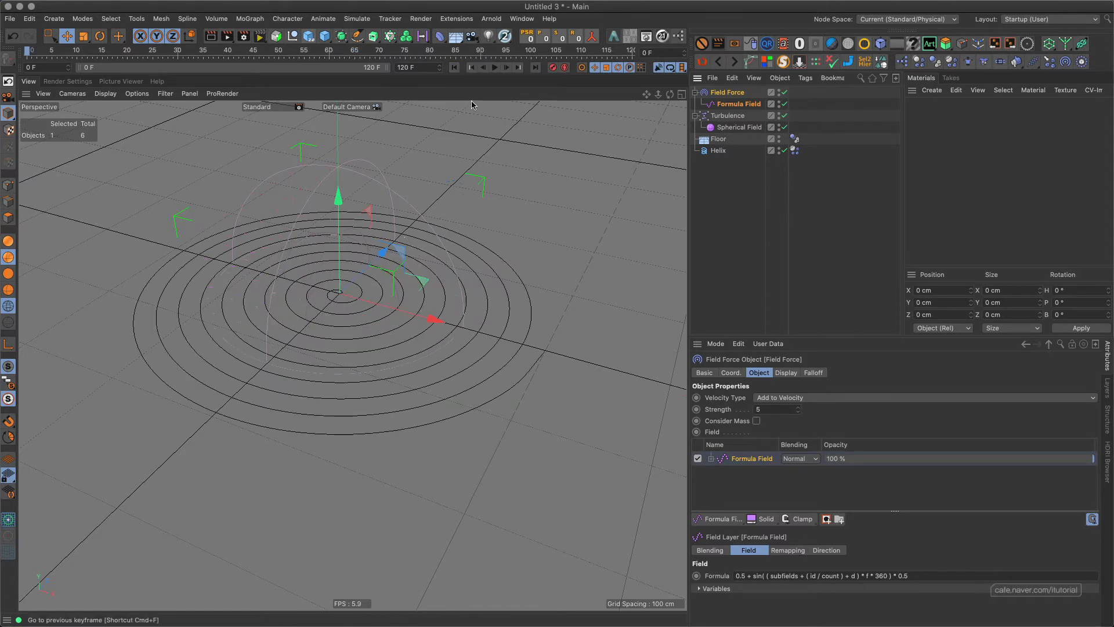
Flatten the Field Force's display box to a height of 0 cm and set its line density to 44 %.
left_click_drag(409, 326, 425, 308, "alt")
left_click_drag(315, 226, 401, 289, "alt")
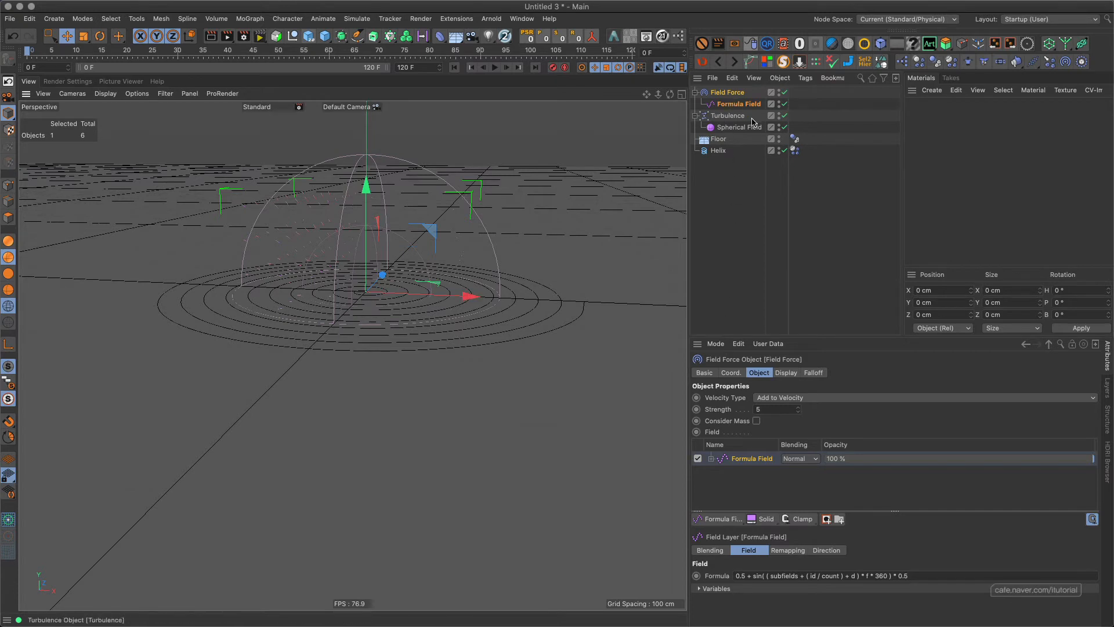
left_click(785, 373)
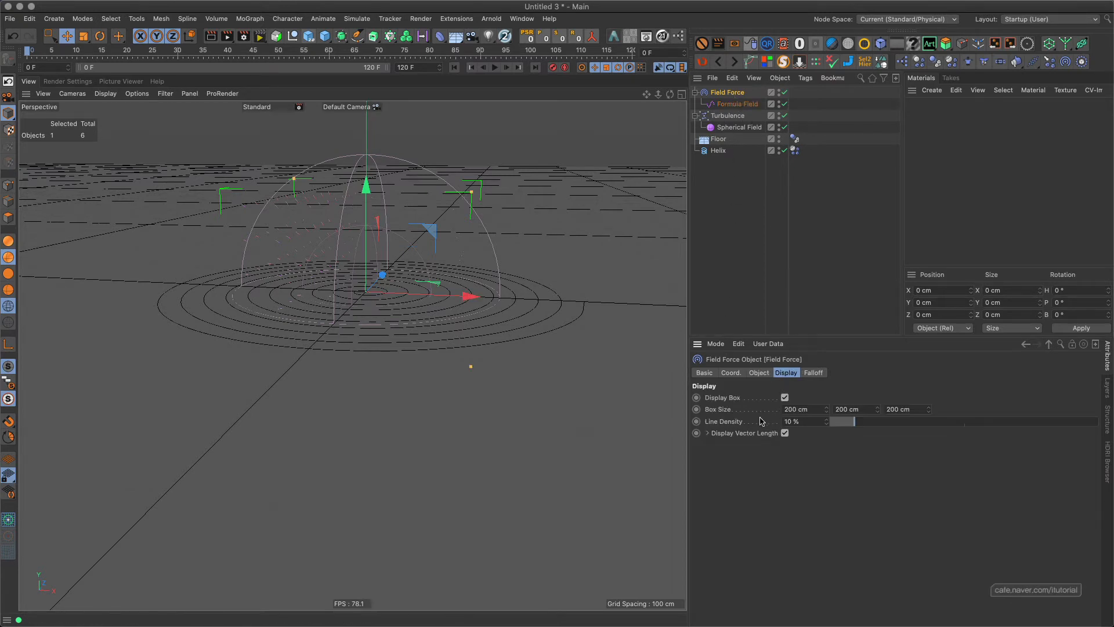
left_click(864, 412)
type("0")
key("Return")
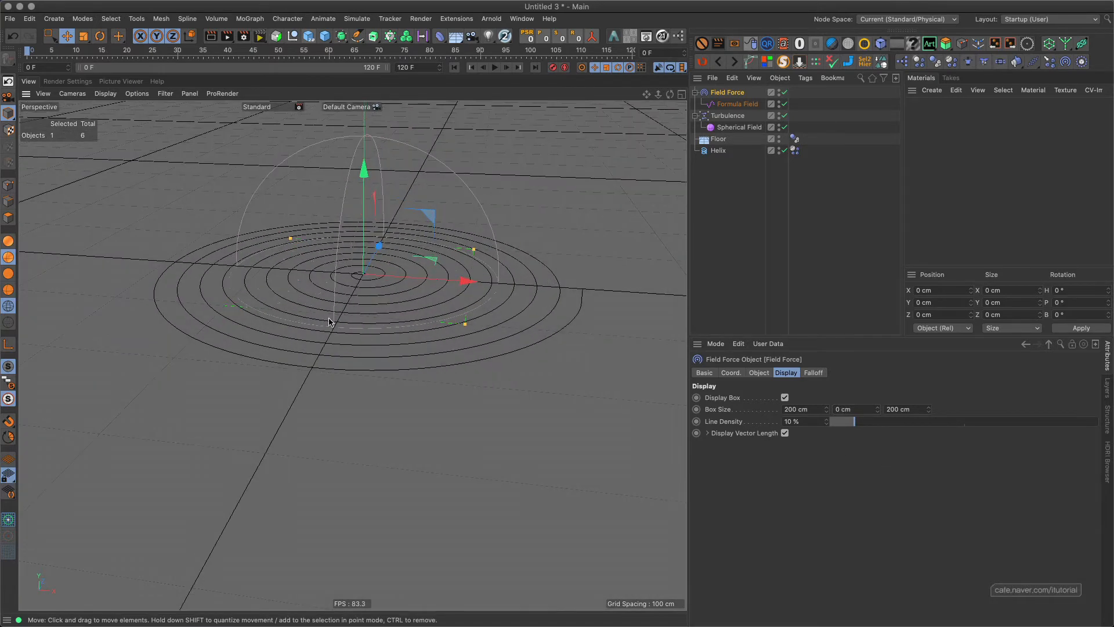
left_click_drag(854, 422, 947, 423)
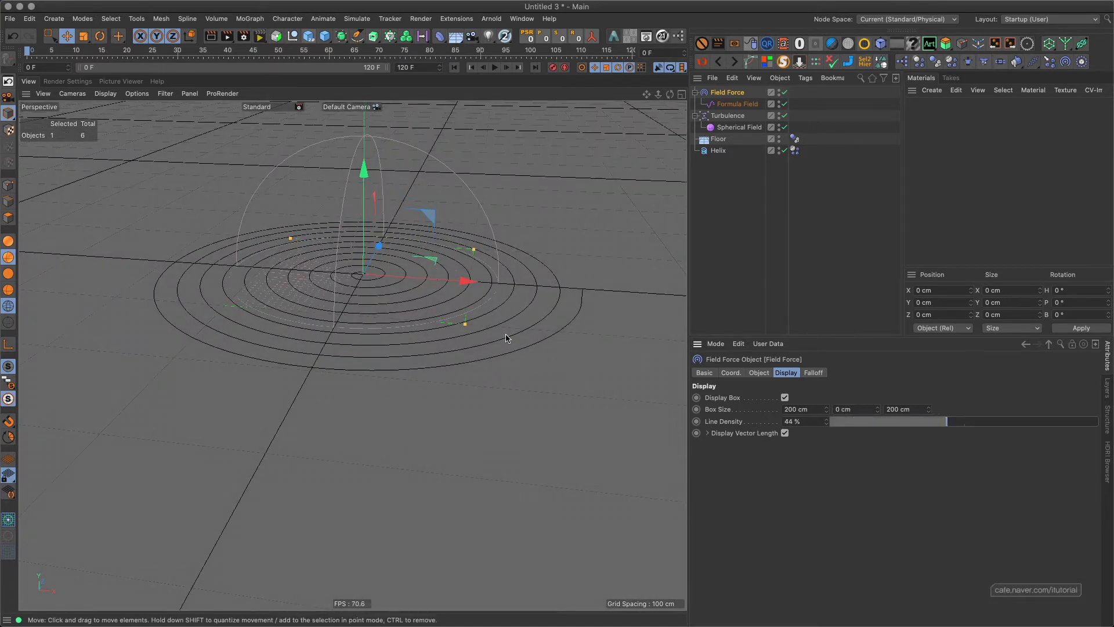
Inspect the force vectors on the helix up close, play the simulation, and return to the first frame.
scroll(398, 249, "up", 5)
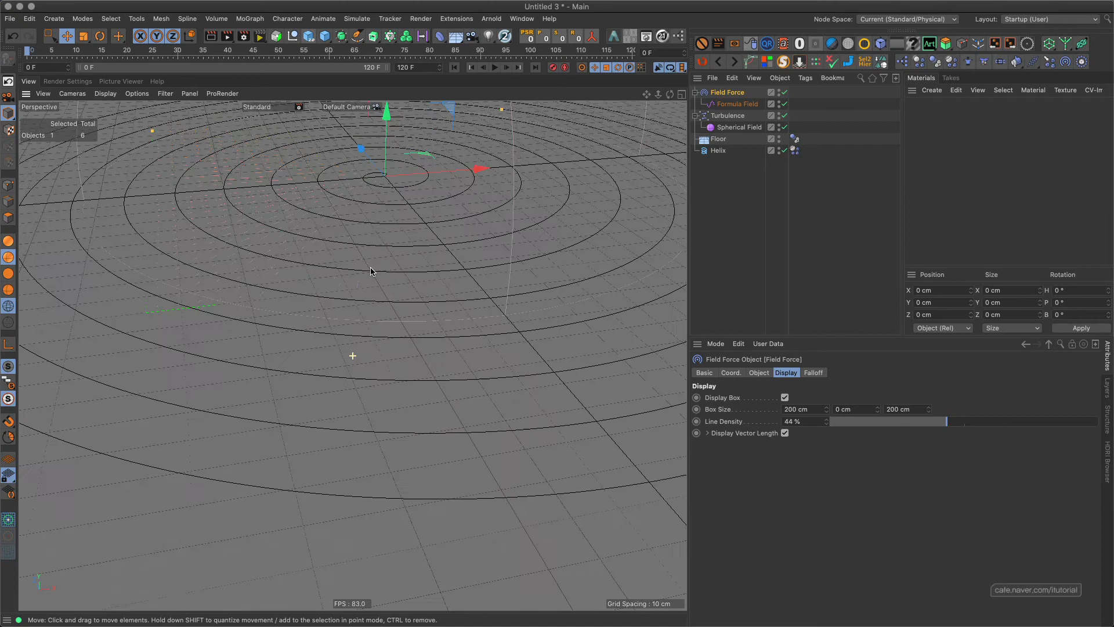
middle_click_drag(372, 272, 385, 322, "alt")
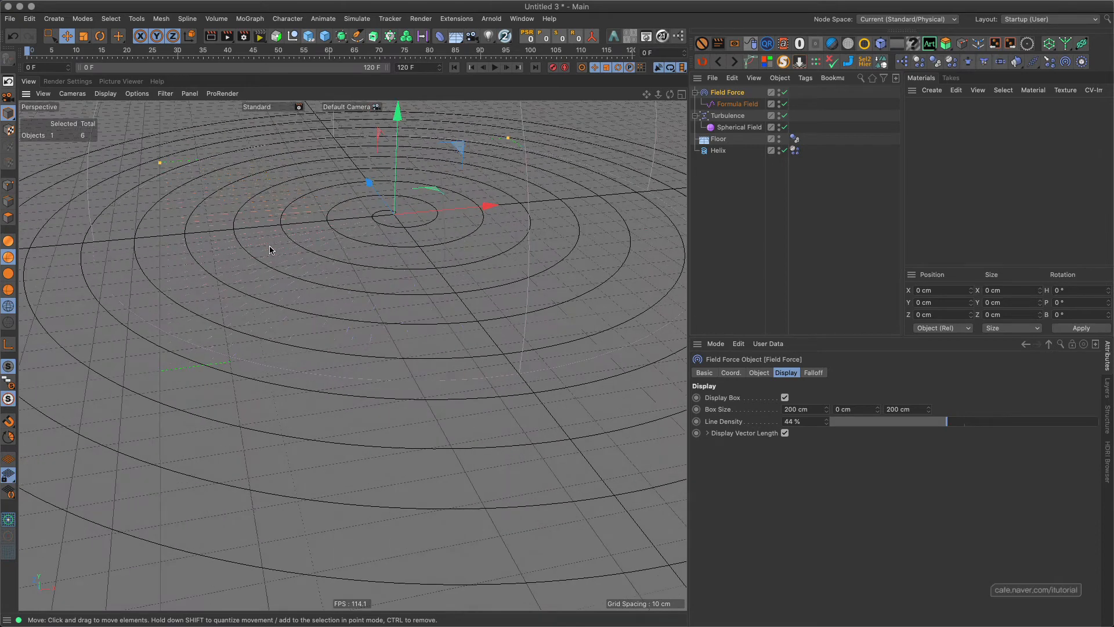
left_click_drag(329, 256, 294, 230, "alt")
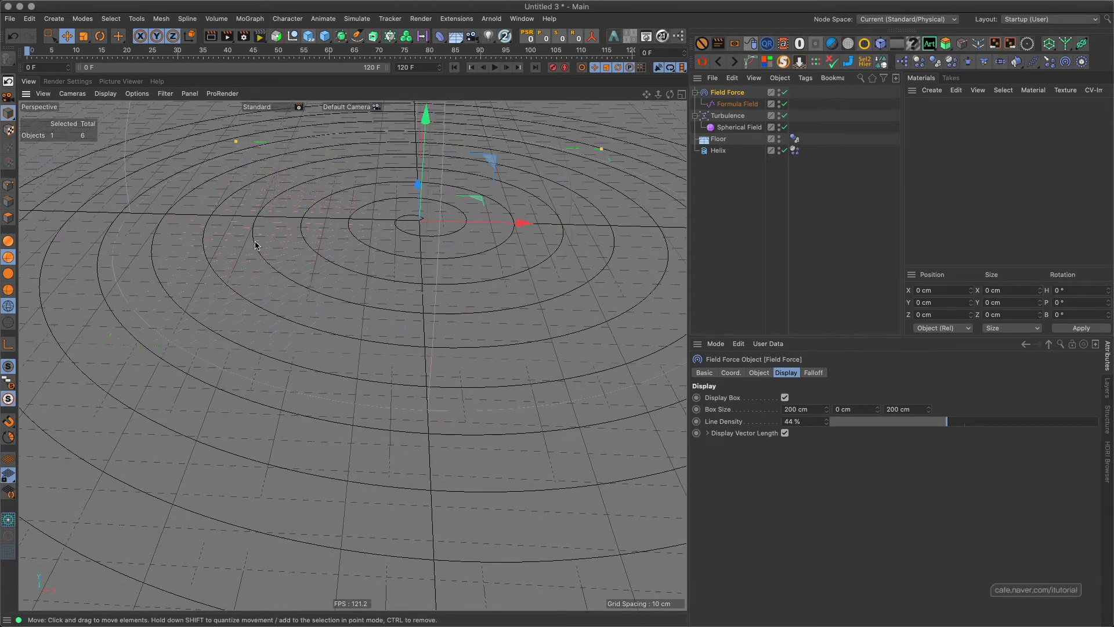
key("F8")
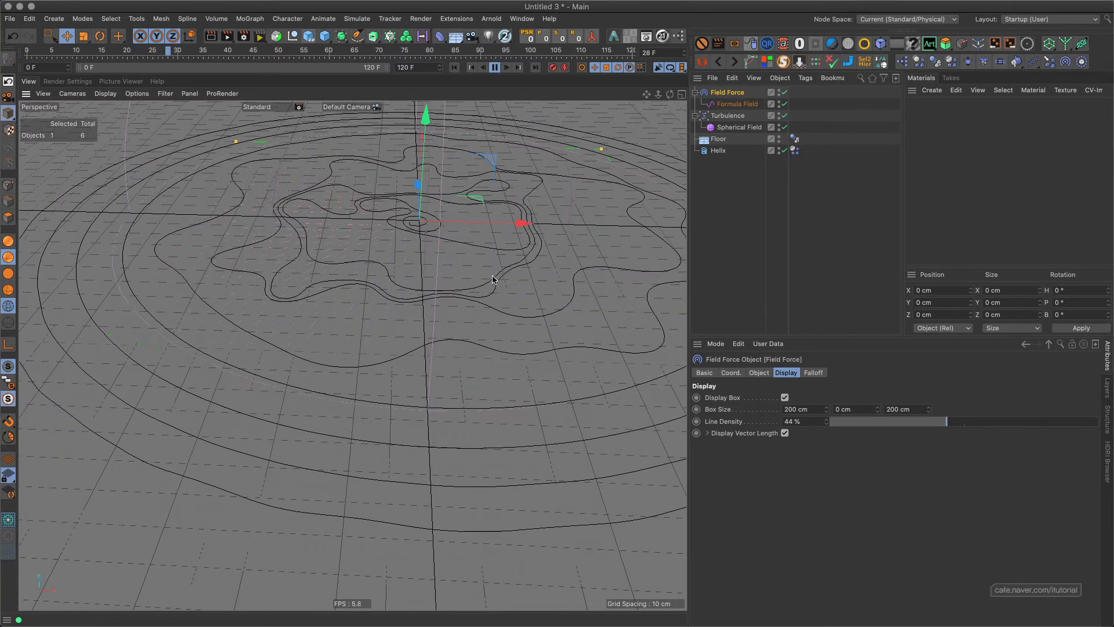
scroll(468, 278, "down", 4)
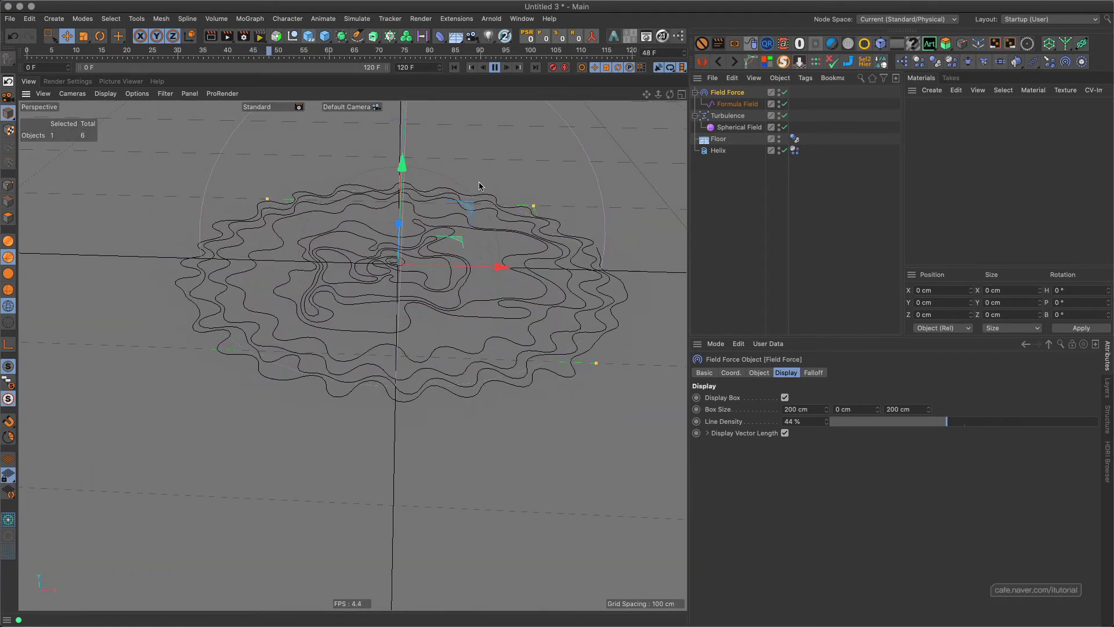
left_click(494, 67)
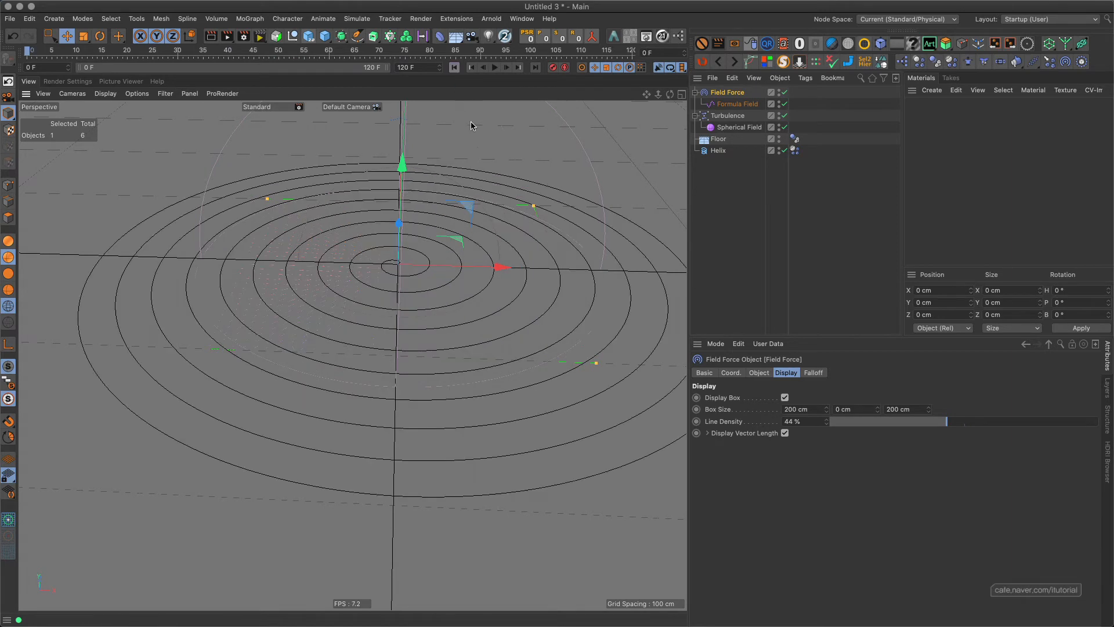
left_click(455, 67)
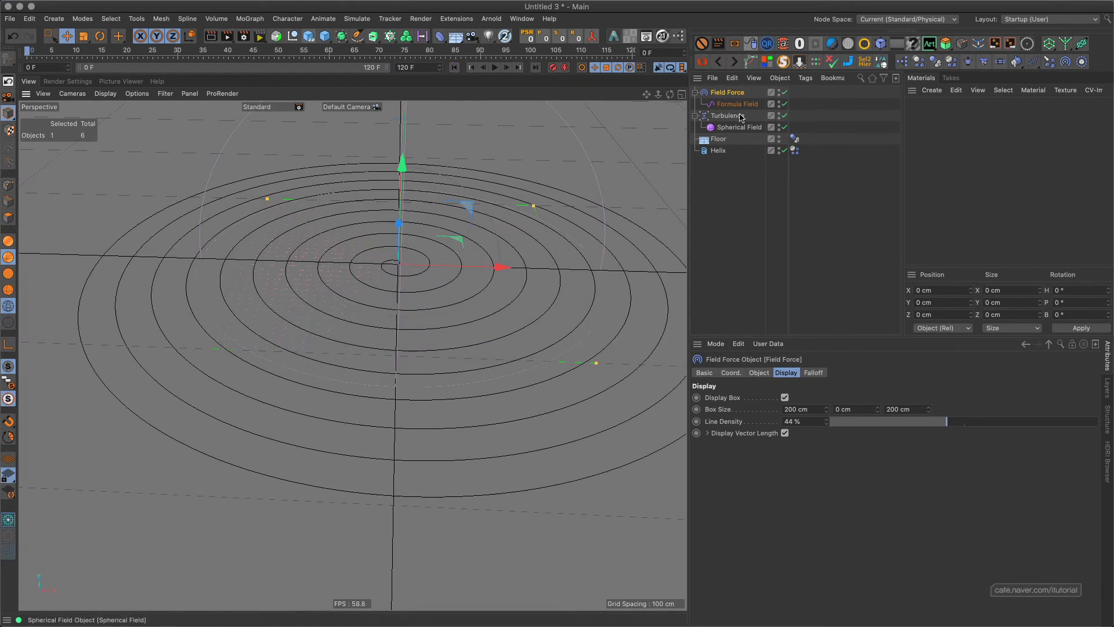
Examine the Field Force's object and falloff field lists and view the helix from a low angle above the floor.
left_click(759, 373)
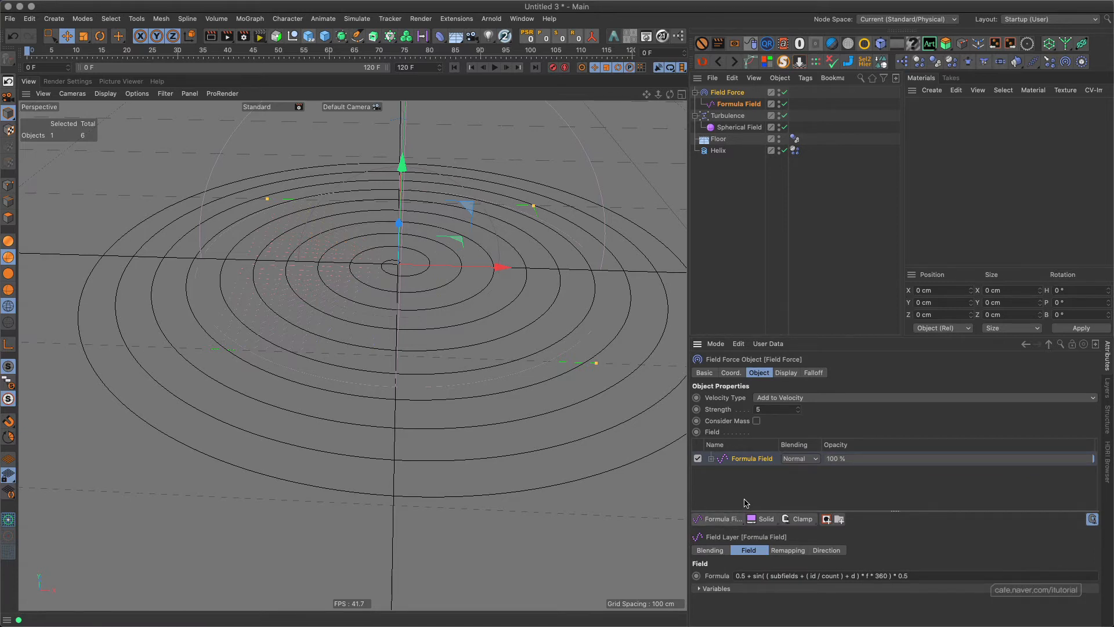
left_click(814, 373)
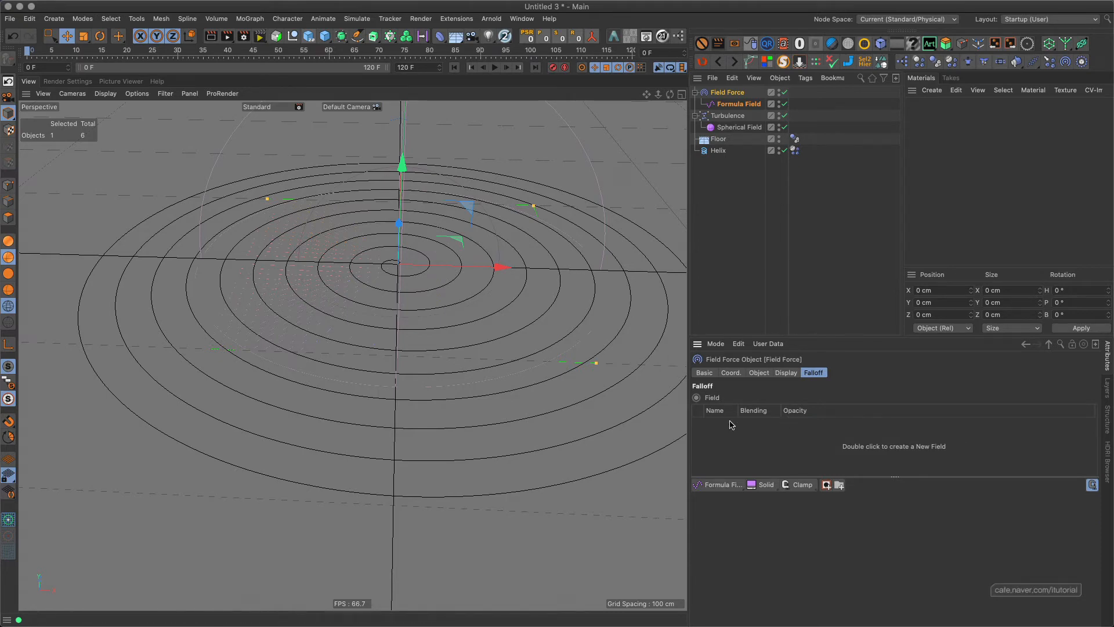
mouse_move(394, 285)
left_mouse_down("alt")
mouse_move(415, 257)
mouse_move(410, 274)
left_mouse_up("alt")
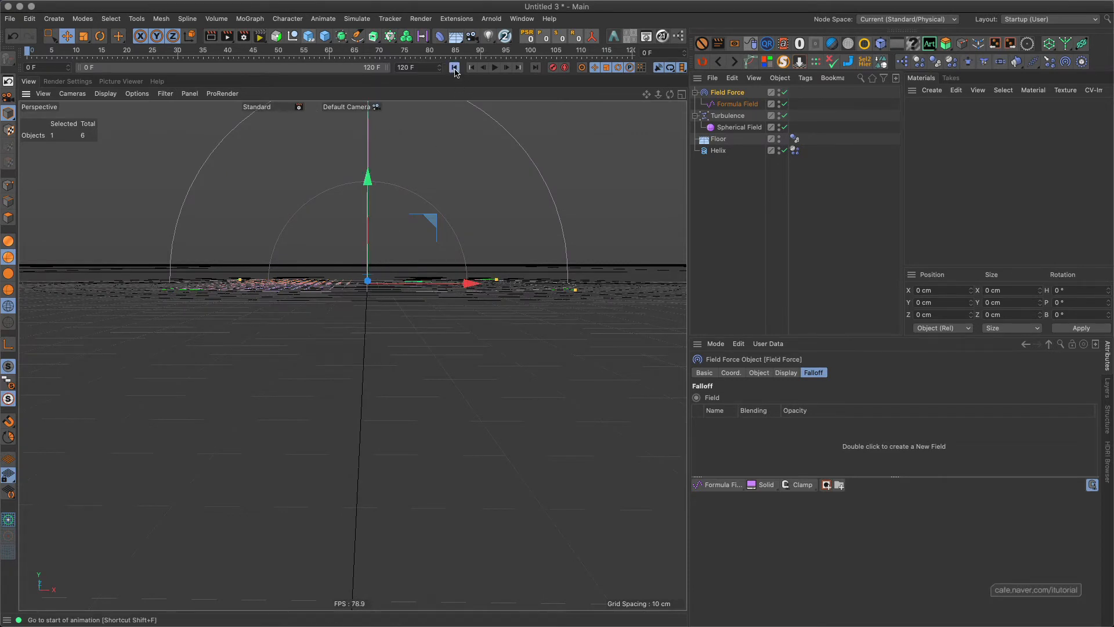
left_click_drag(383, 257, 407, 279, "alt")
middle_click_drag(406, 277, 481, 233, "alt")
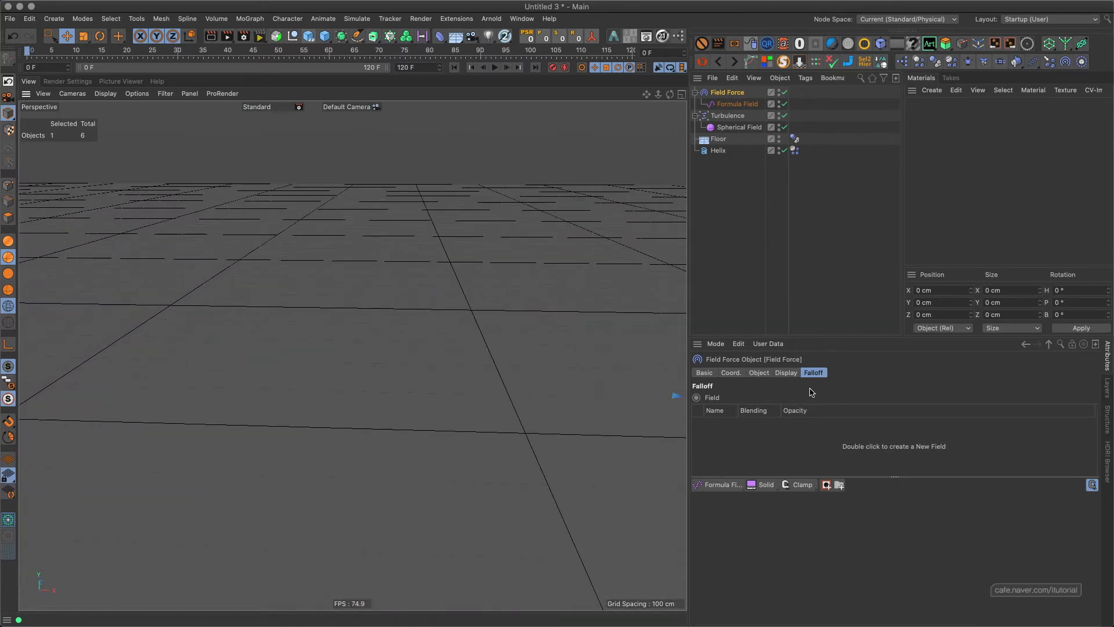
right_click_drag(428, 303, 354, 360, "alt")
middle_click_drag(468, 333, 339, 332, "alt")
right_click_drag(318, 347, 419, 314, "alt")
middle_click_drag(346, 314, 414, 310, "alt")
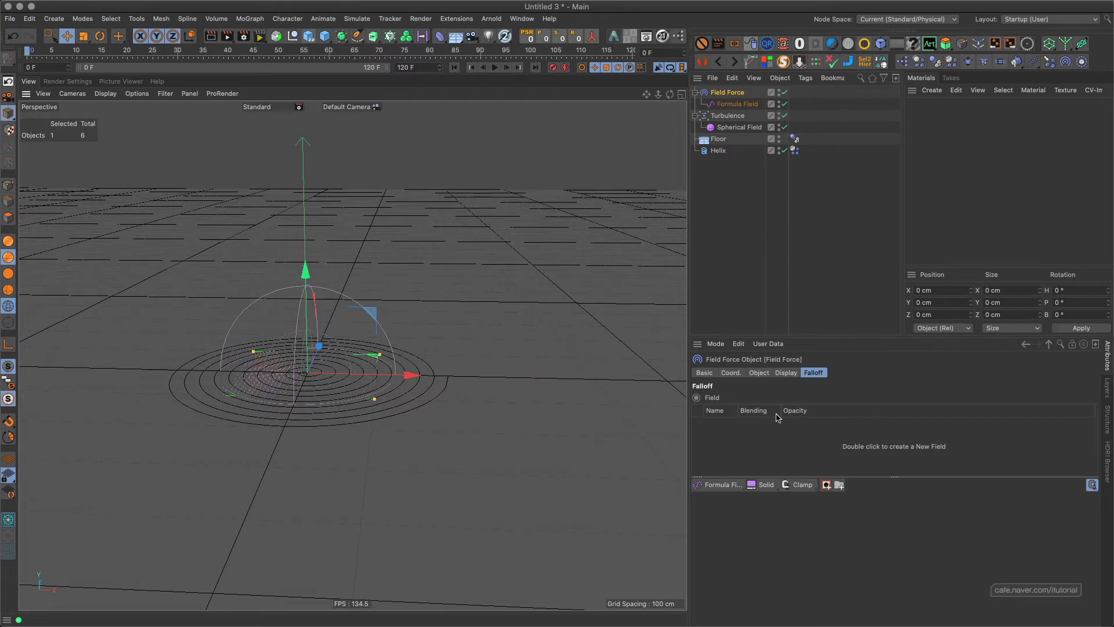
Play the simulation from the first frame, stop it at frame 96, and examine the tangled spline from floor level.
left_click(494, 67)
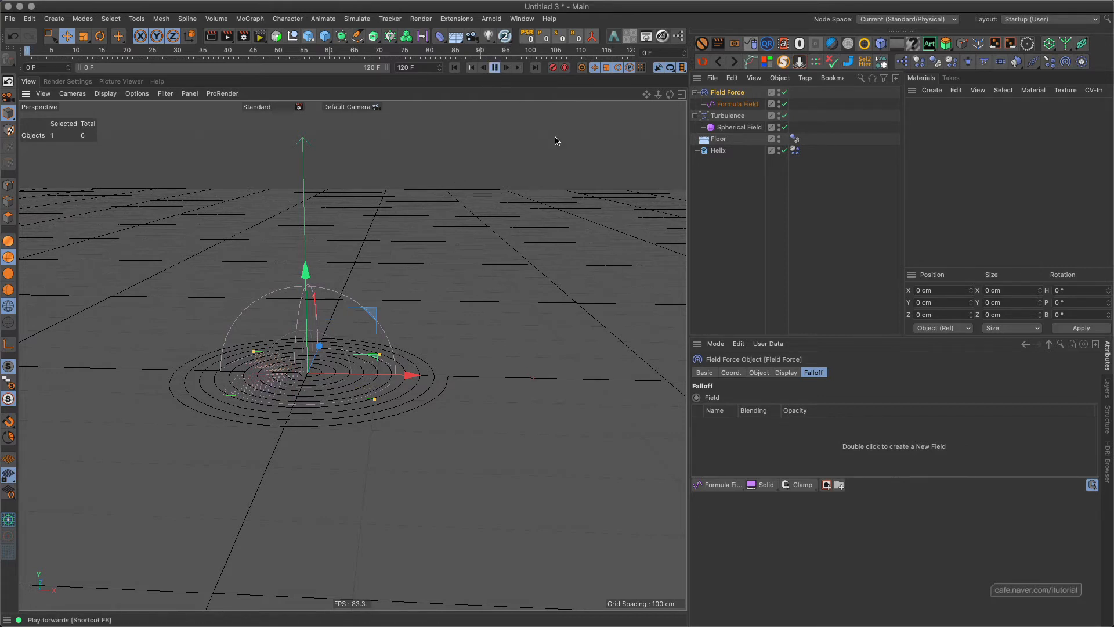
right_click_drag(352, 355, 382, 323, "alt")
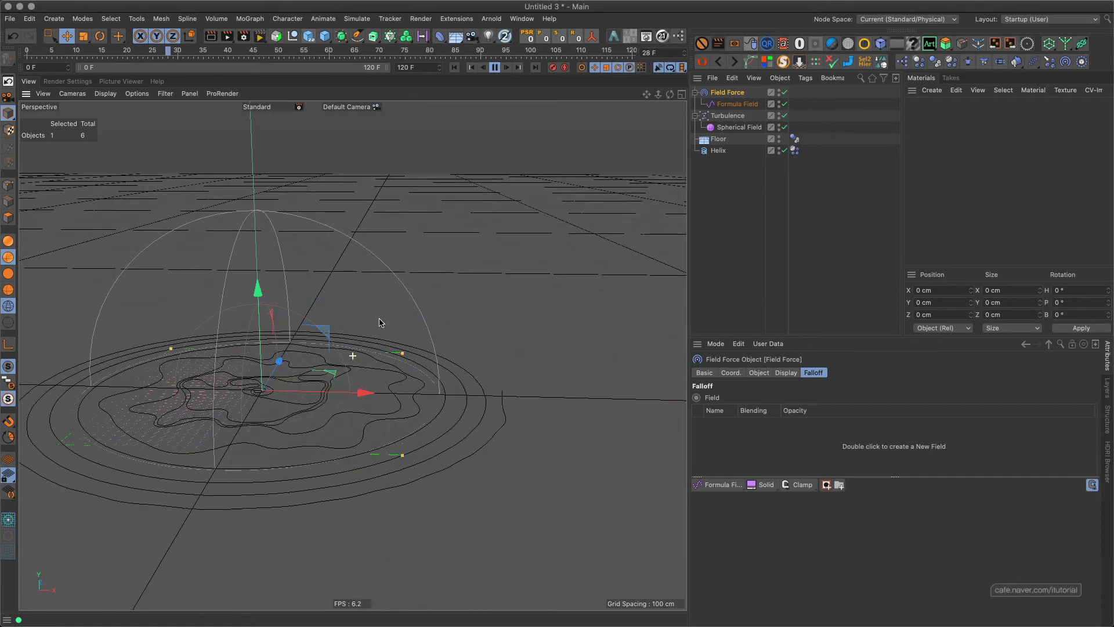
middle_click_drag(403, 303, 429, 283, "alt")
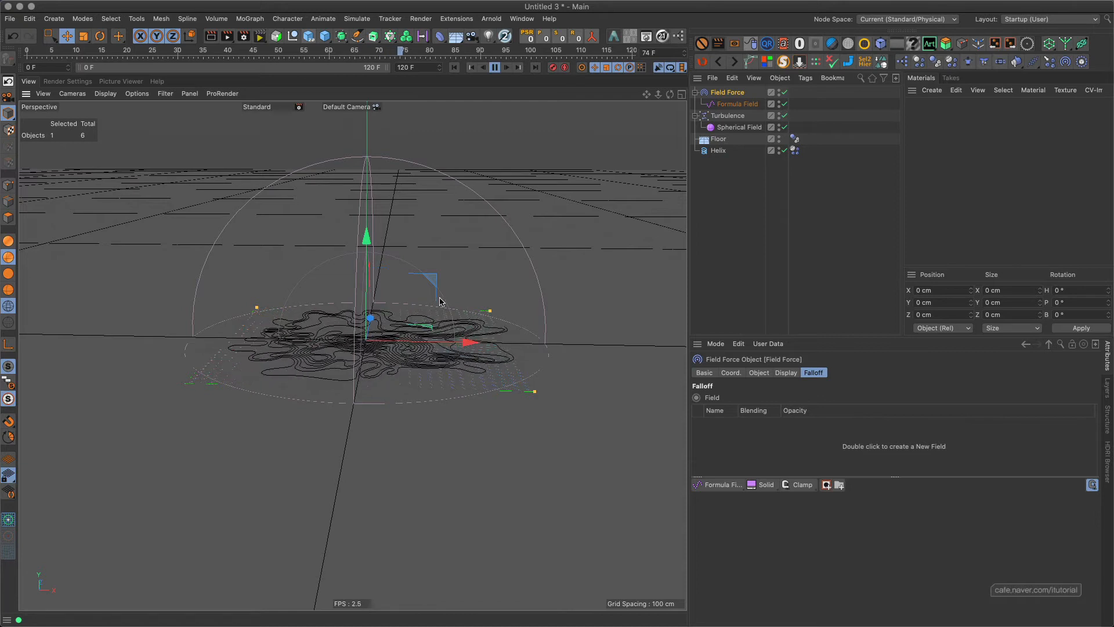
left_click(495, 67)
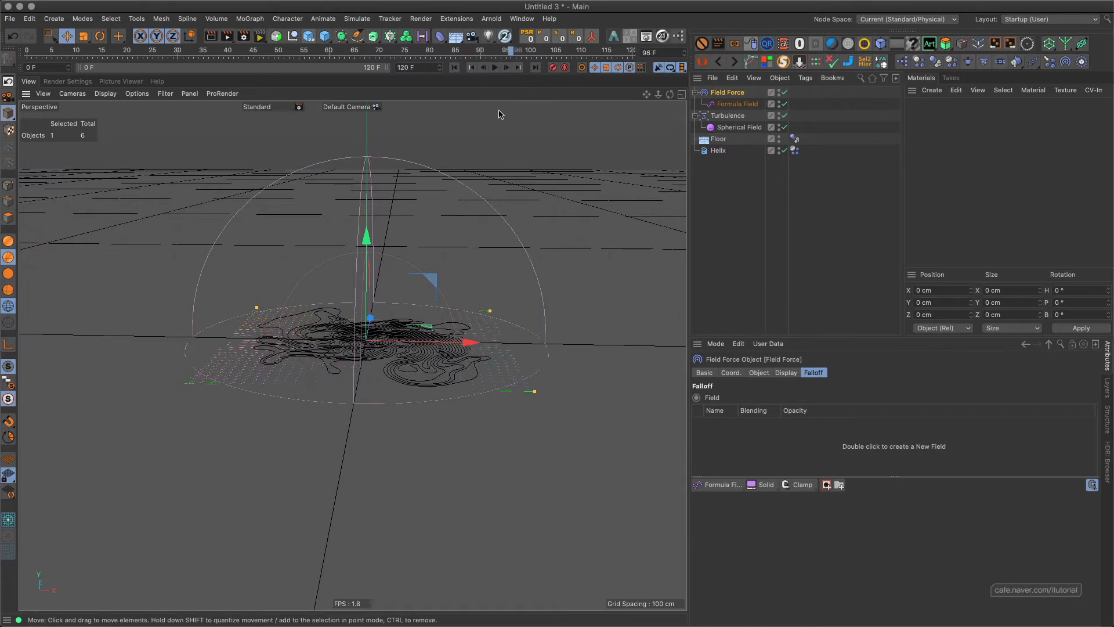
scroll(397, 308, "up", 10)
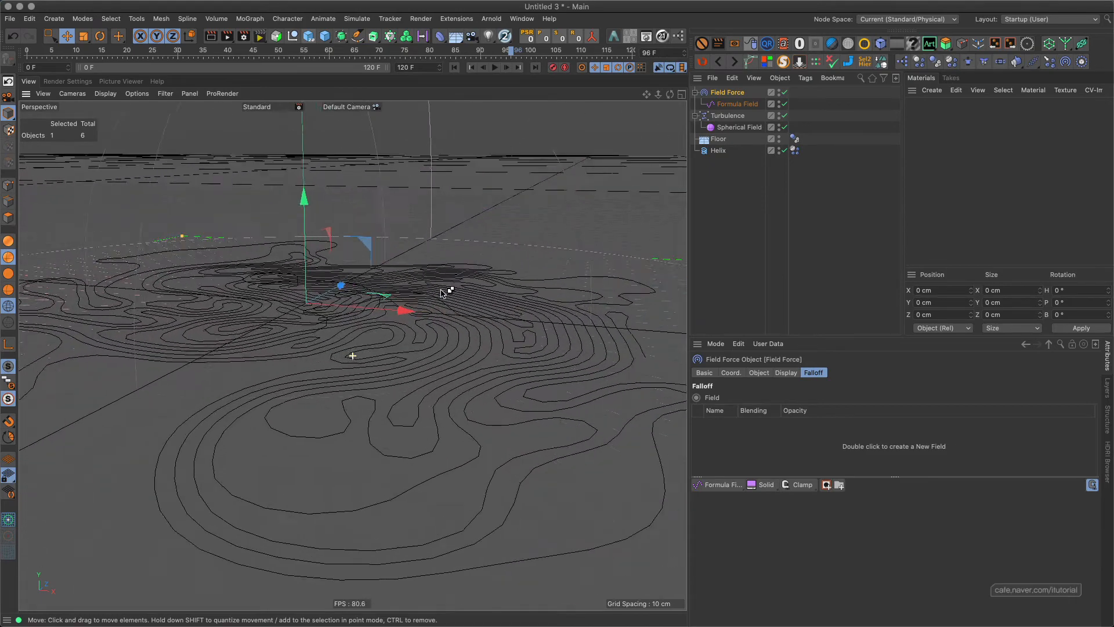
left_click_drag(387, 301, 436, 296, "alt")
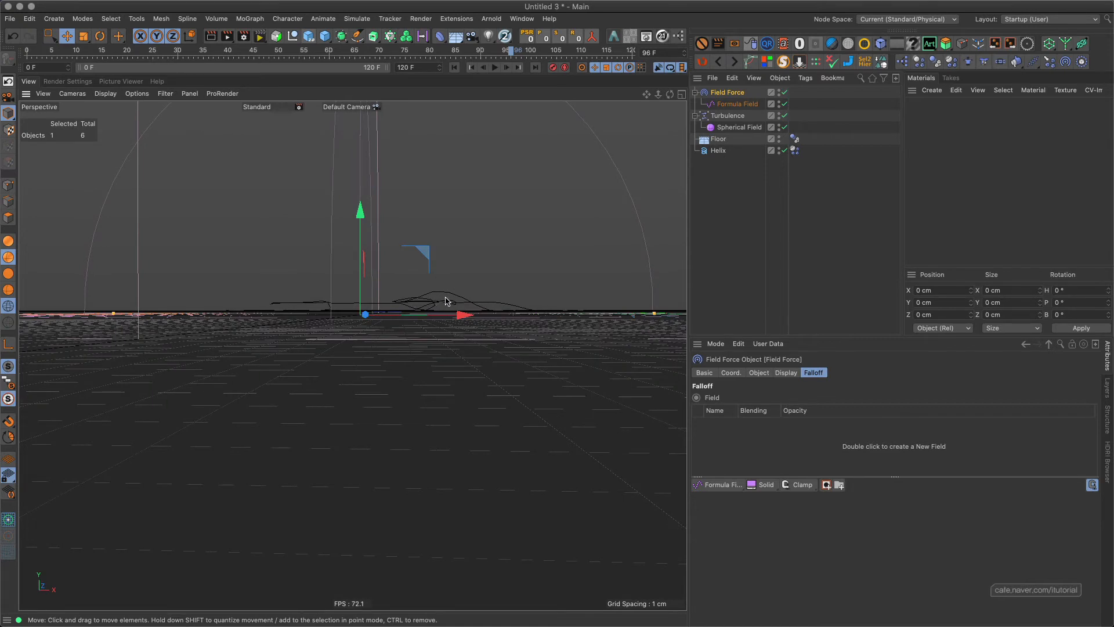
Play the simulation with the helix selected, stop it at frame 94, and examine the deformed spline from a low angle.
left_click_drag(413, 269, 494, 241, "alt")
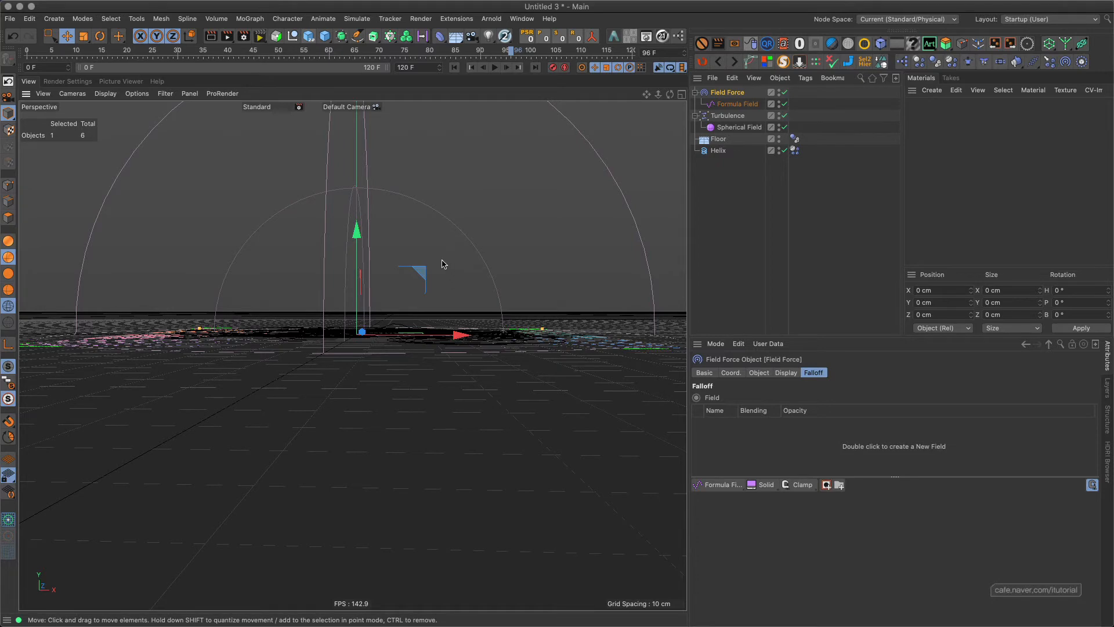
left_click(719, 150)
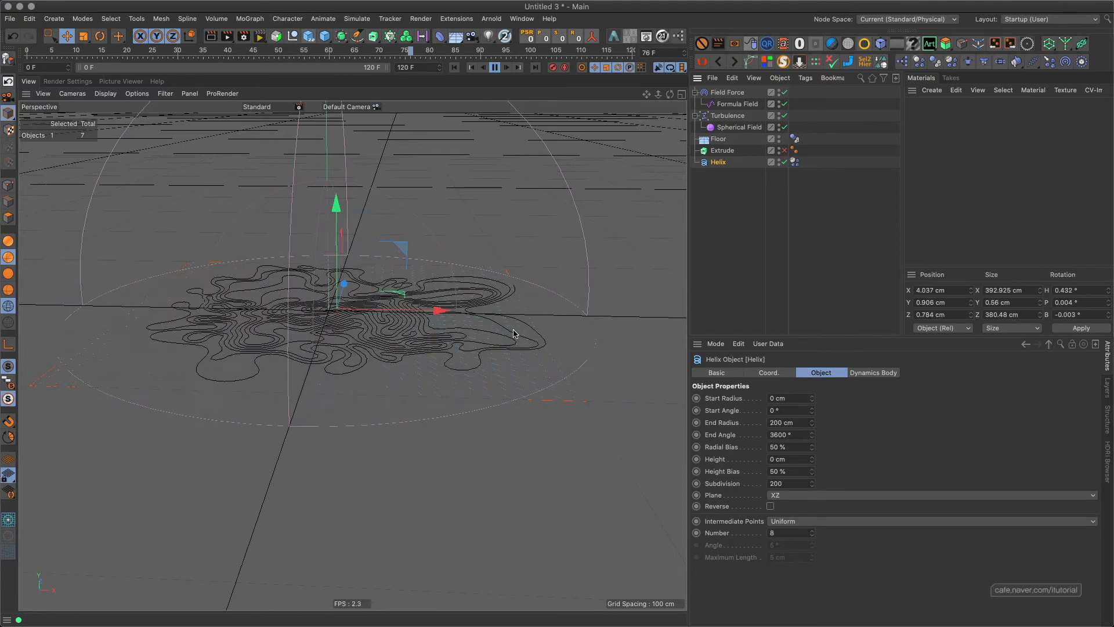
left_click(494, 67)
left_click_drag(341, 294, 332, 256, "alt")
right_click_drag(332, 255, 316, 216, "alt")
left_click_drag(316, 216, 335, 232, "alt")
right_click_drag(383, 240, 350, 292, "alt")
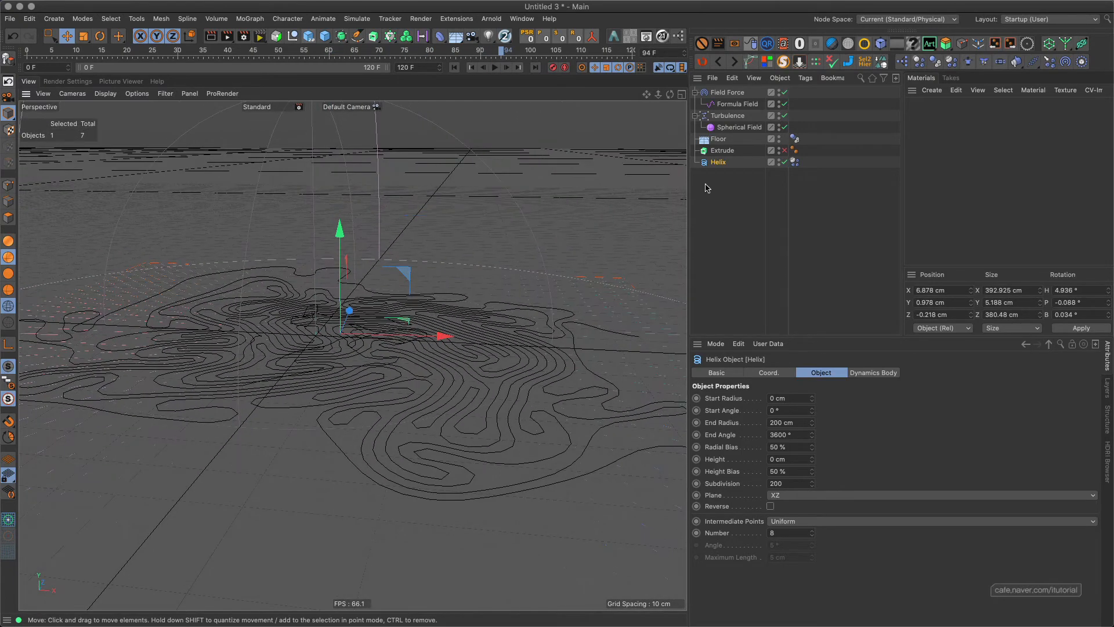
Nest the Helix under the Extrude, enable the Extrude, and inspect the extruded ribbon up close.
left_click_drag(720, 162, 750, 157)
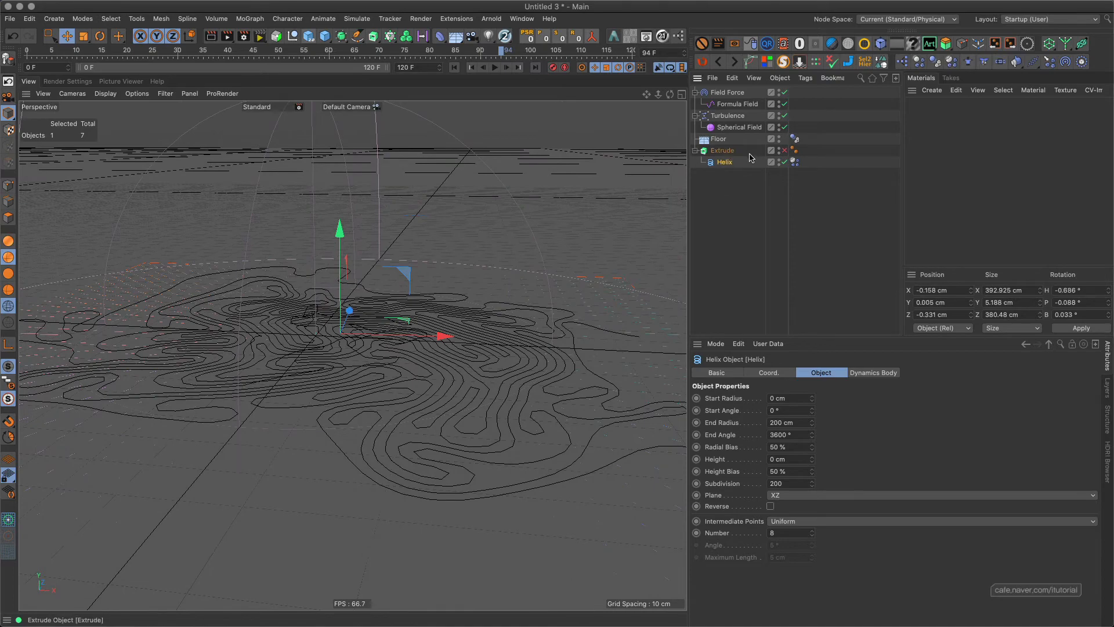
left_click(784, 152)
right_click_drag(352, 355, 374, 253, "alt")
middle_click_drag(359, 237, 334, 251, "alt")
right_click_drag(385, 270, 436, 282, "alt")
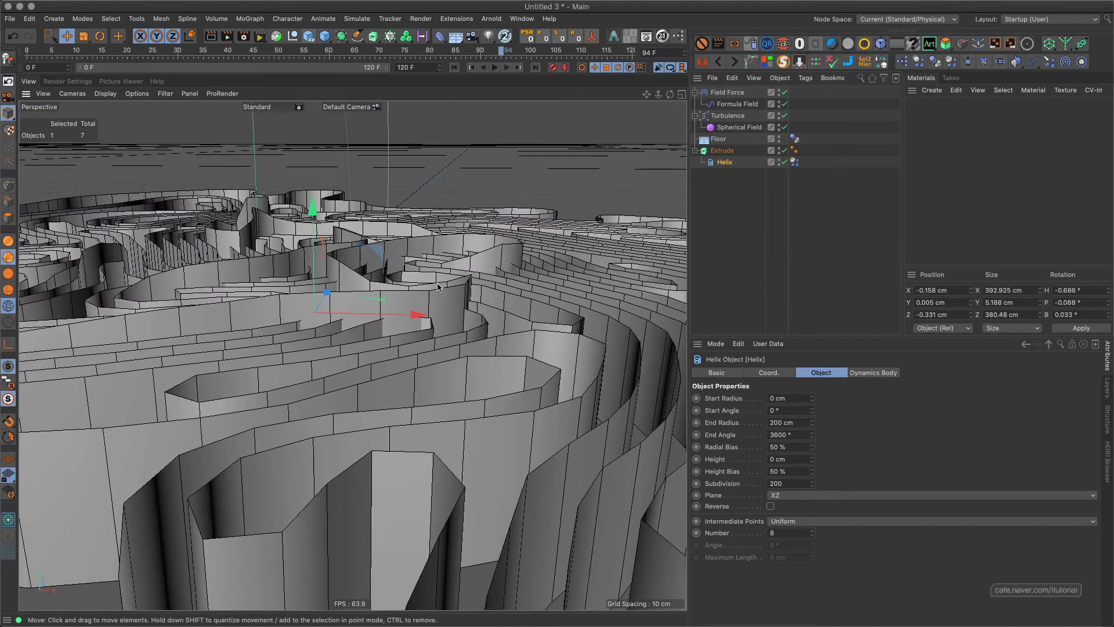
left_click_drag(448, 301, 439, 295, "alt")
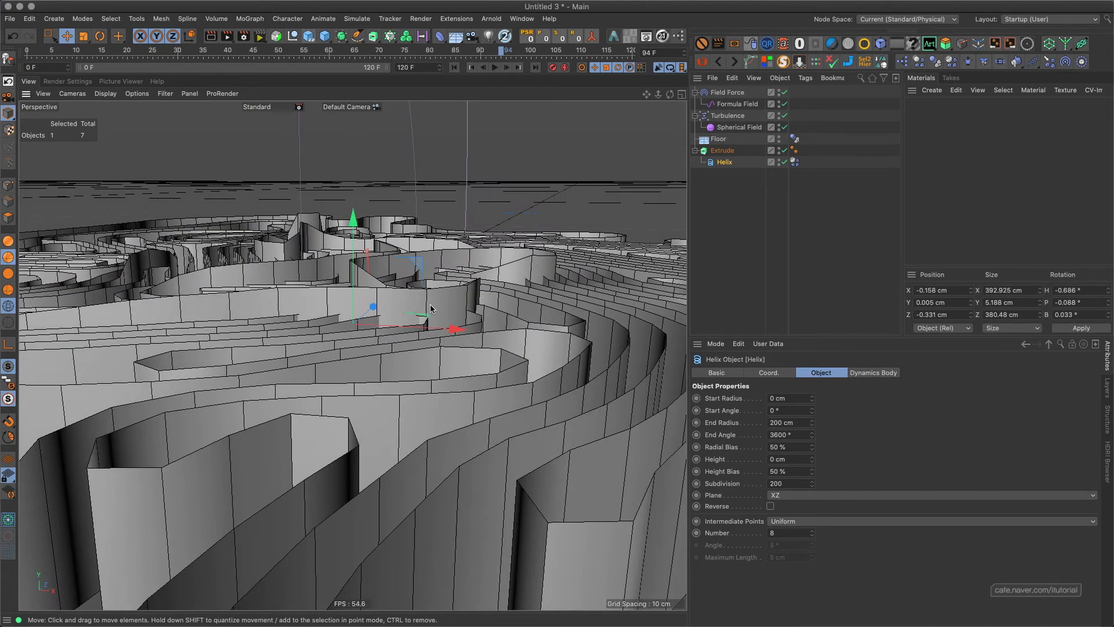
left_click_drag(353, 300, 420, 274, "alt")
right_click_drag(392, 300, 387, 324, "alt")
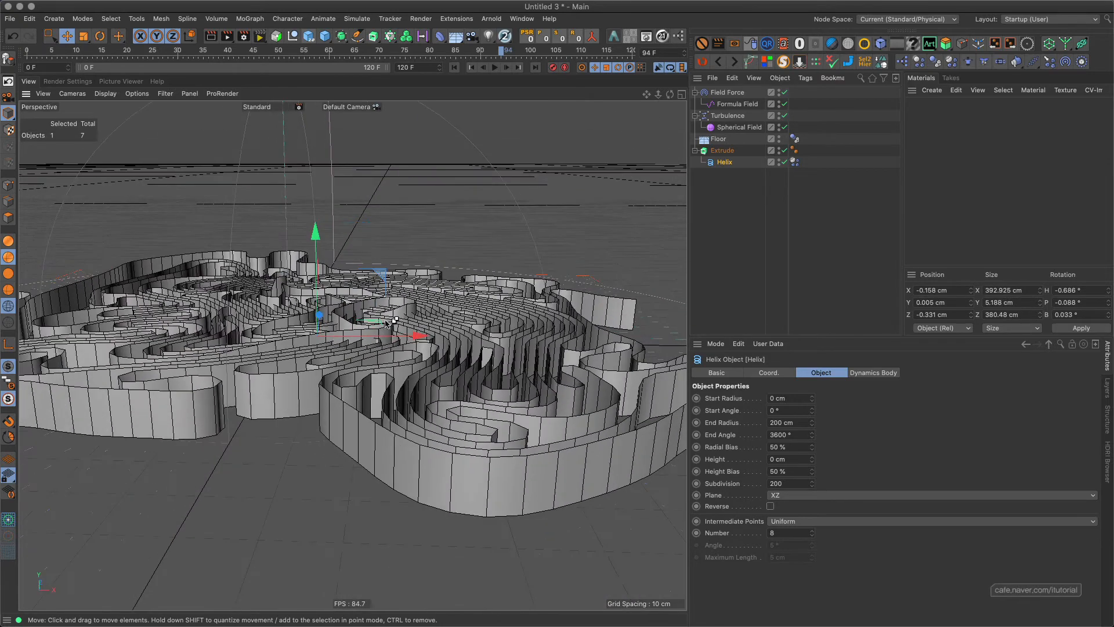
left_click(736, 93)
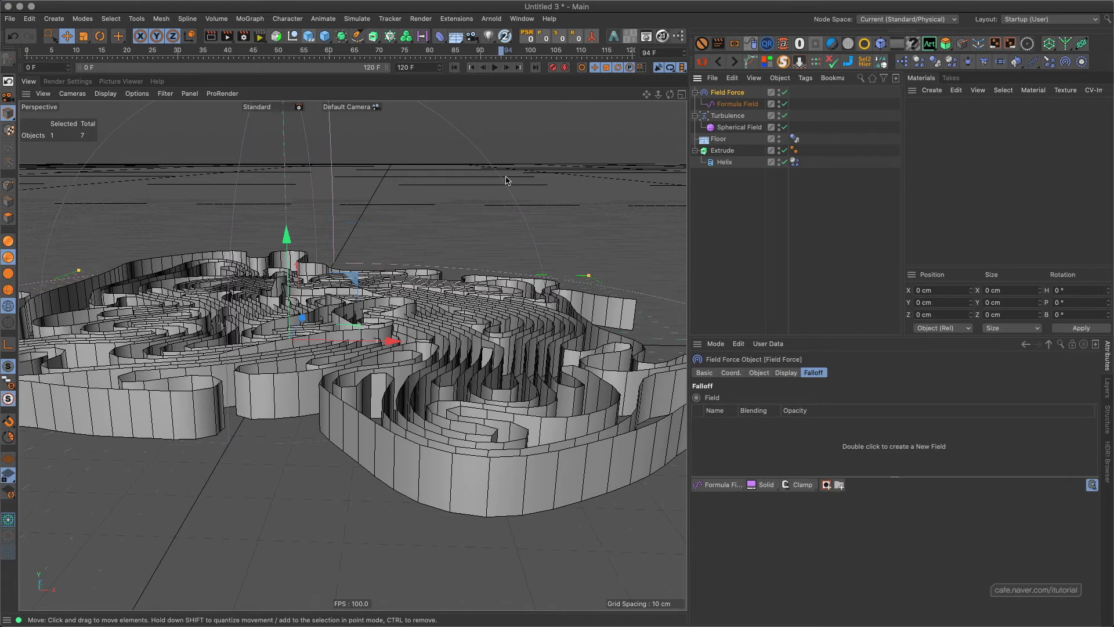
Move the Helix back out of the Extrude and delete the Extrude.
left_click_drag(724, 164, 724, 182)
left_click(724, 152)
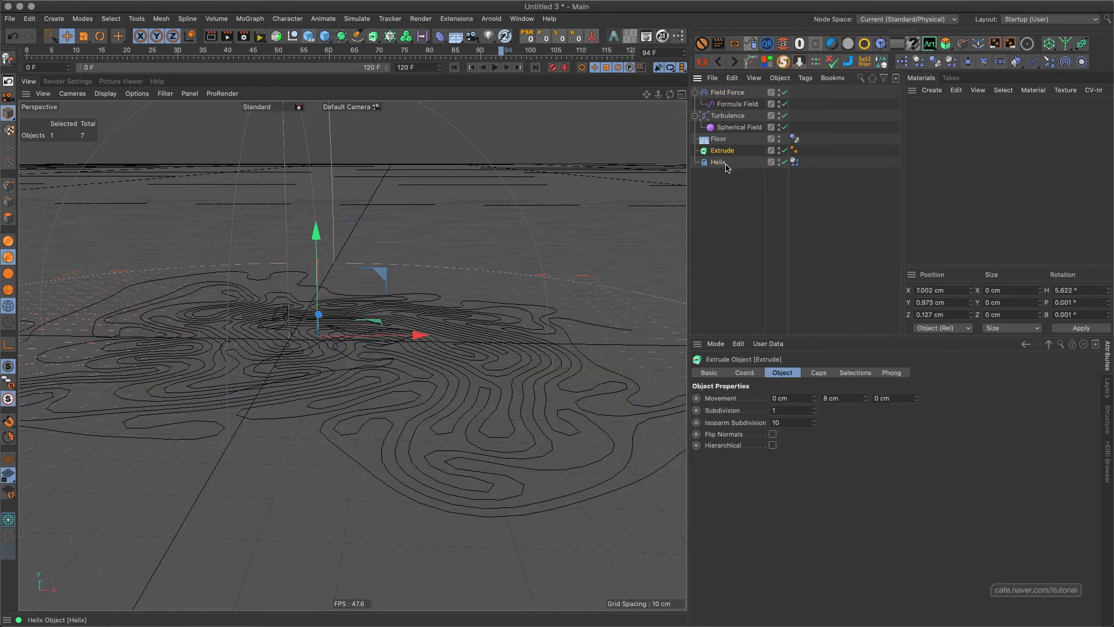
key("Delete")
left_click(718, 151)
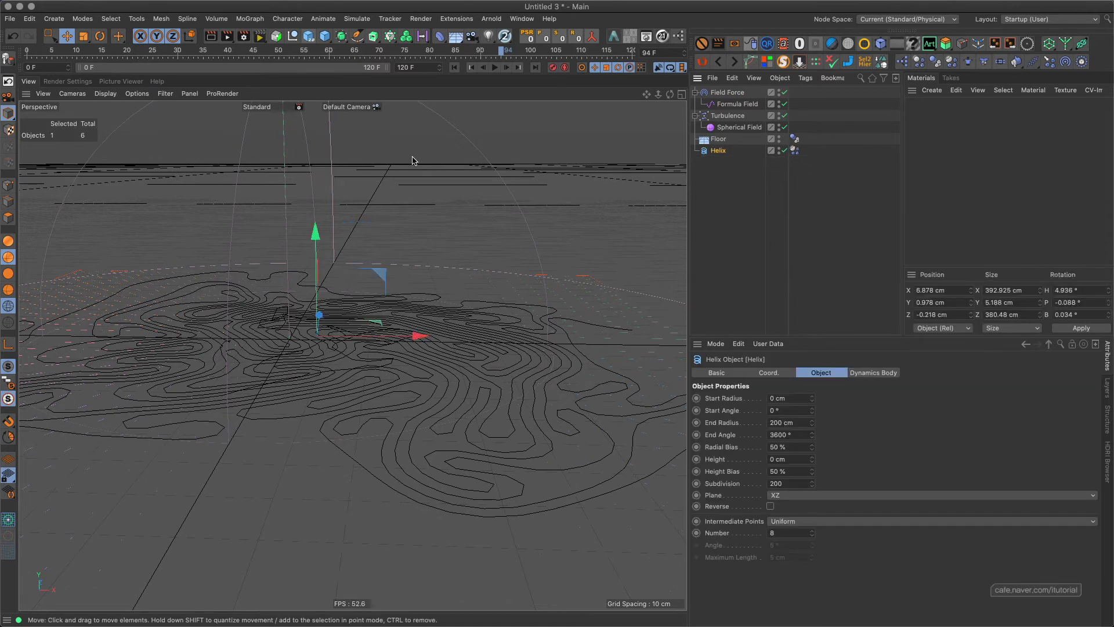
Return to the first frame and view the whole helix from a higher angle.
scroll(400, 237, "up", 3)
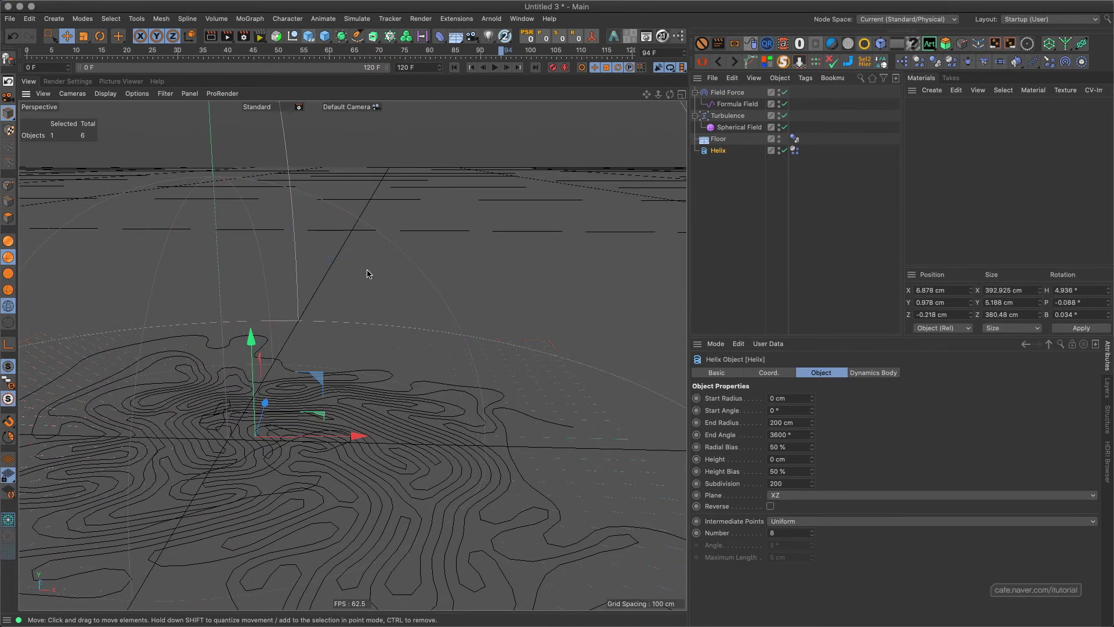
scroll(395, 276, "down", 3)
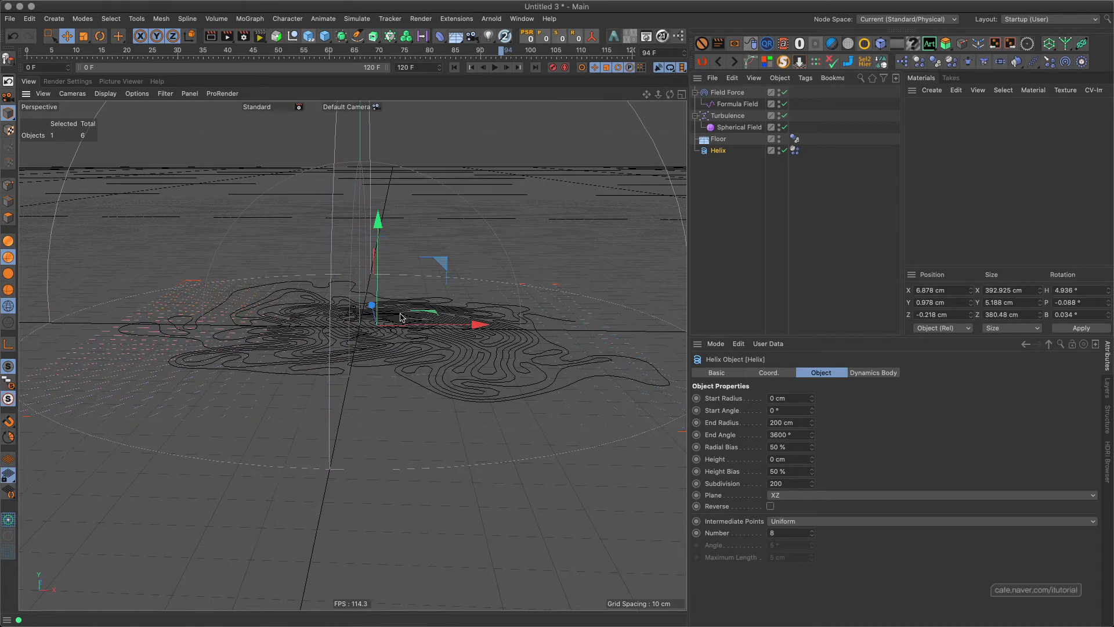
key("shift+f")
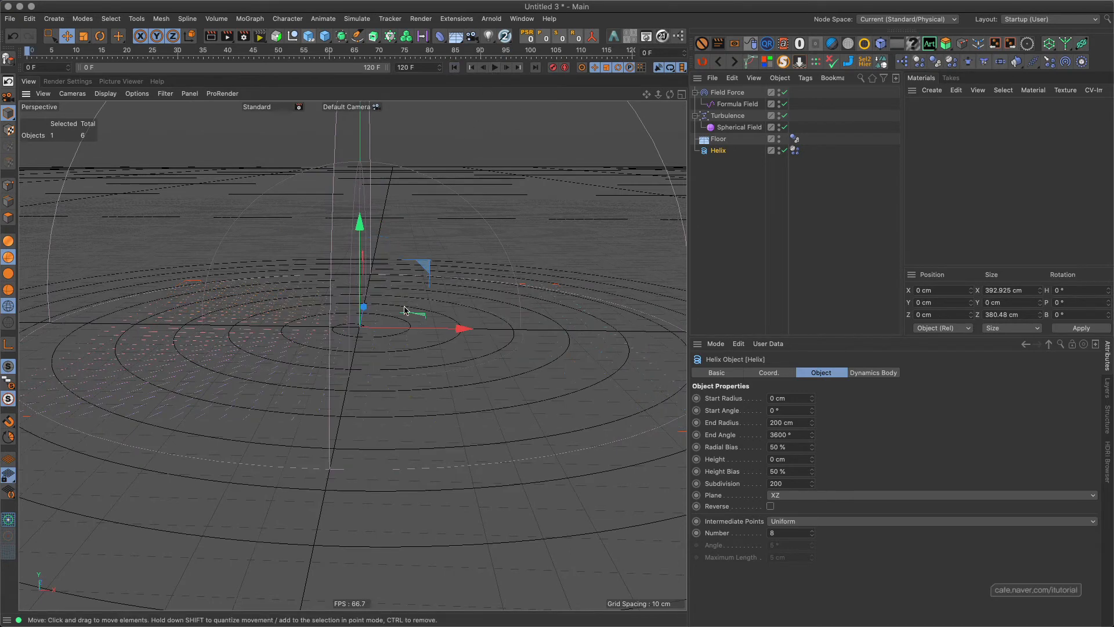
left_click_drag(404, 300, 393, 321, "alt")
mouse_move(393, 321)
right_mouse_down("alt")
mouse_move(373, 363)
mouse_move(381, 329)
right_mouse_up("alt")
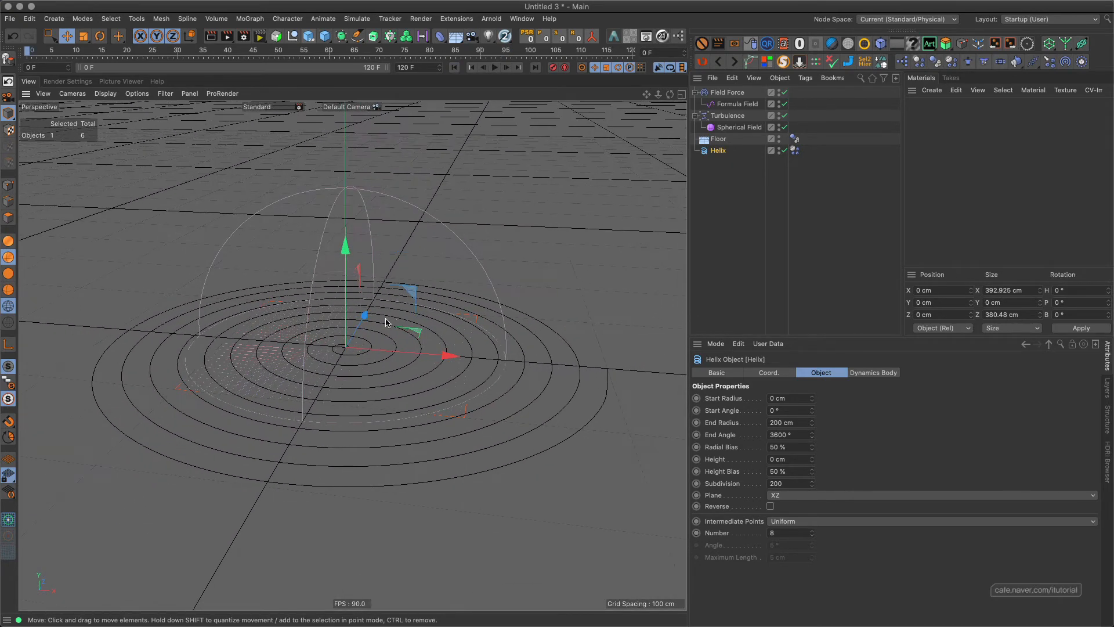
middle_click_drag(386, 319, 393, 310, "alt")
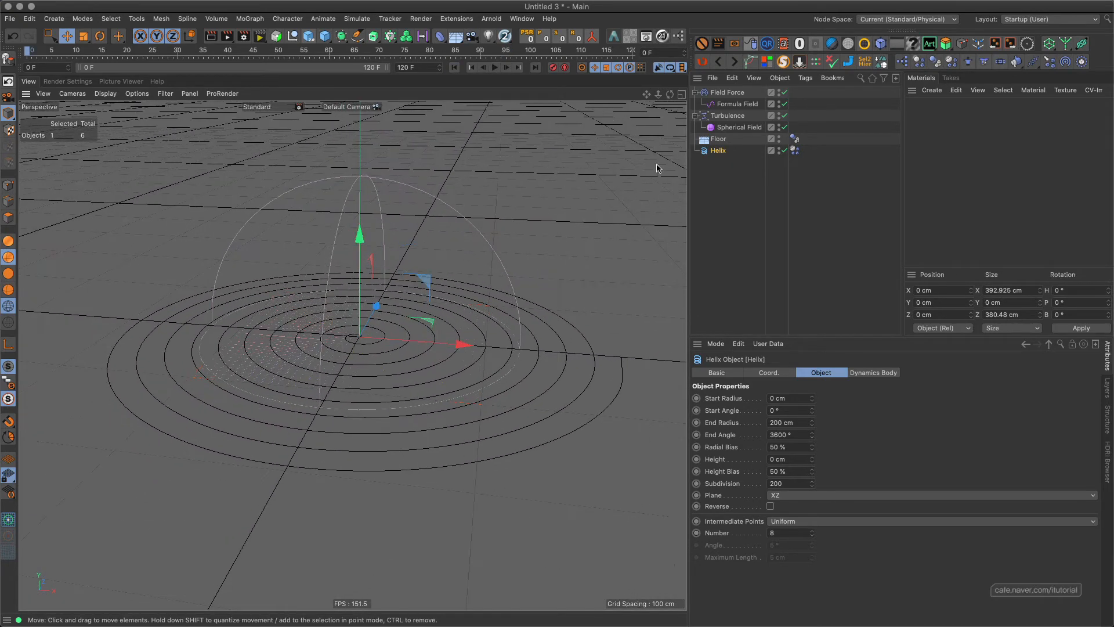
Show the Field Force's object properties, play the simulation briefly, and return to the first frame.
left_click(728, 92)
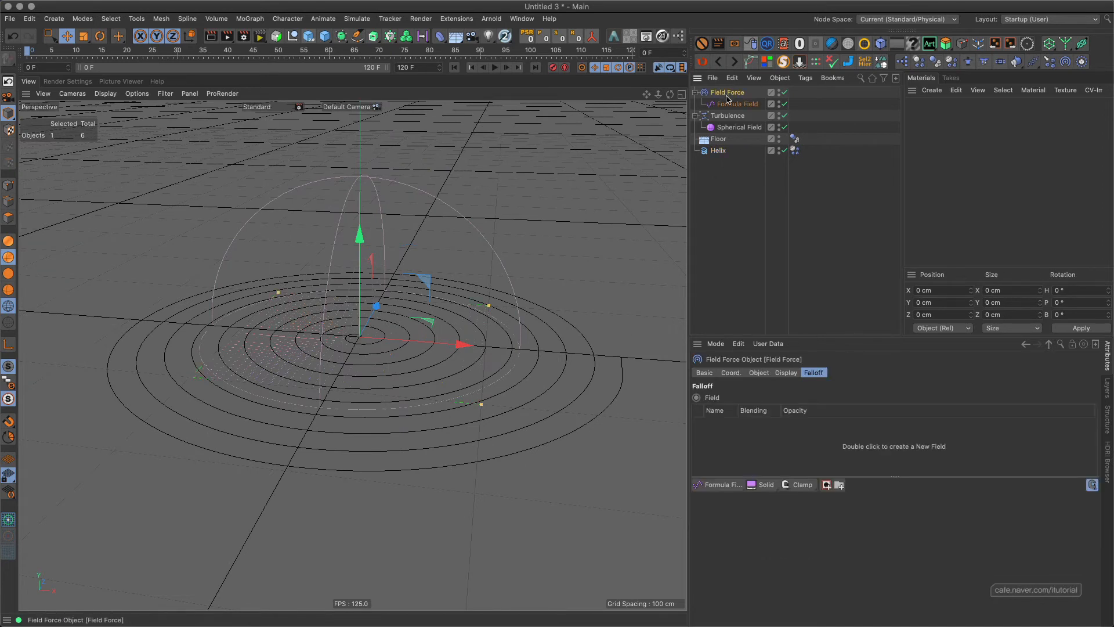
left_click(758, 373)
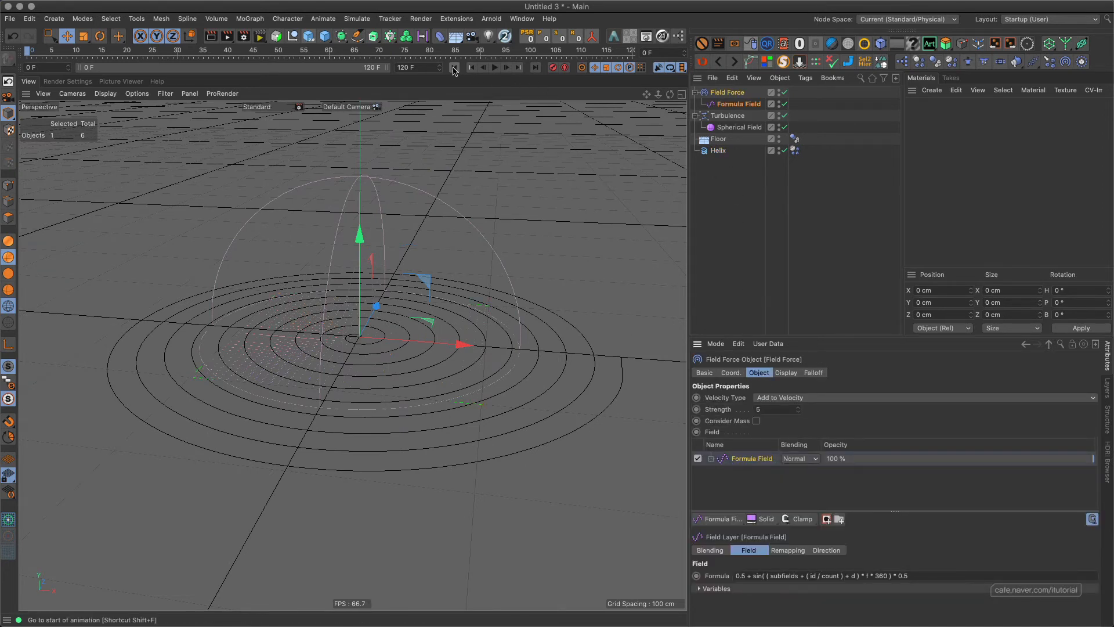
left_click(495, 67)
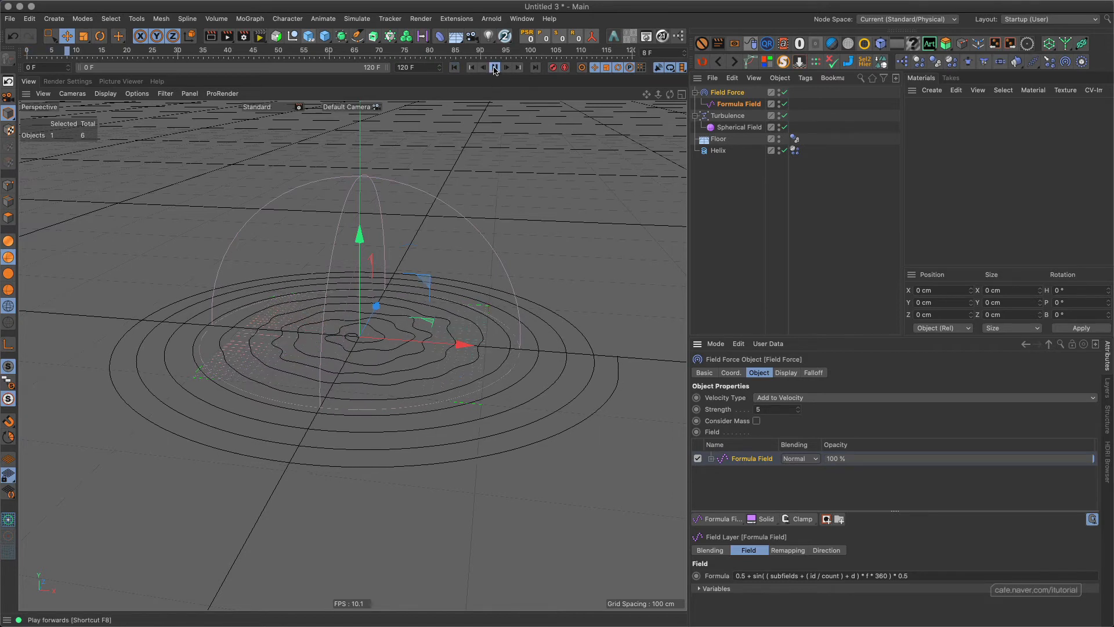
left_click(454, 67)
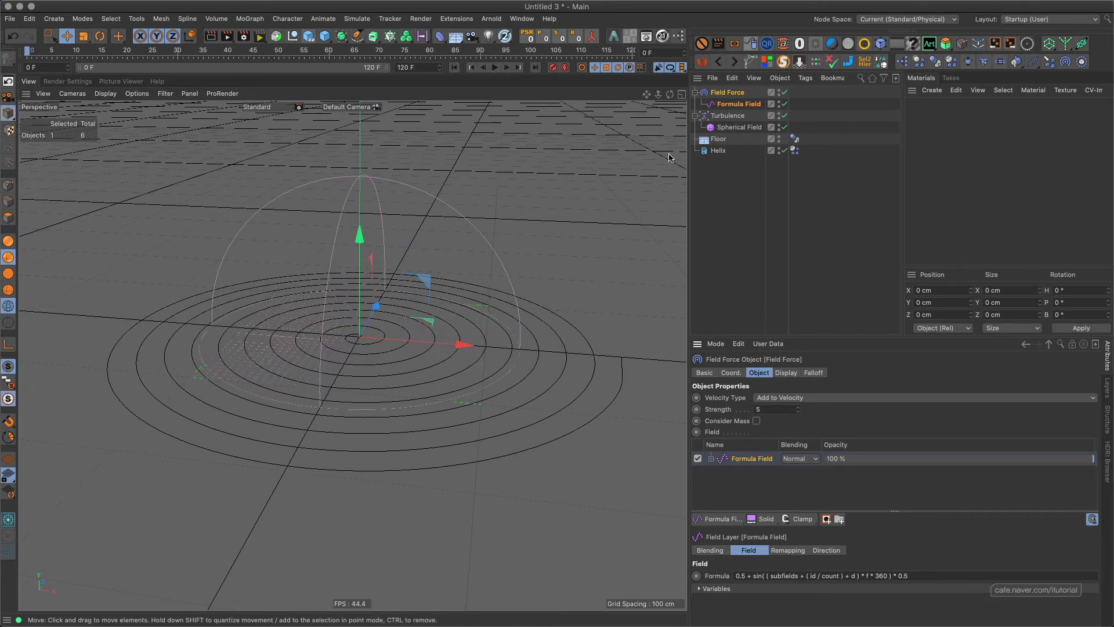
Save the project as aaa.c4d in the Test folder.
left_click(725, 174)
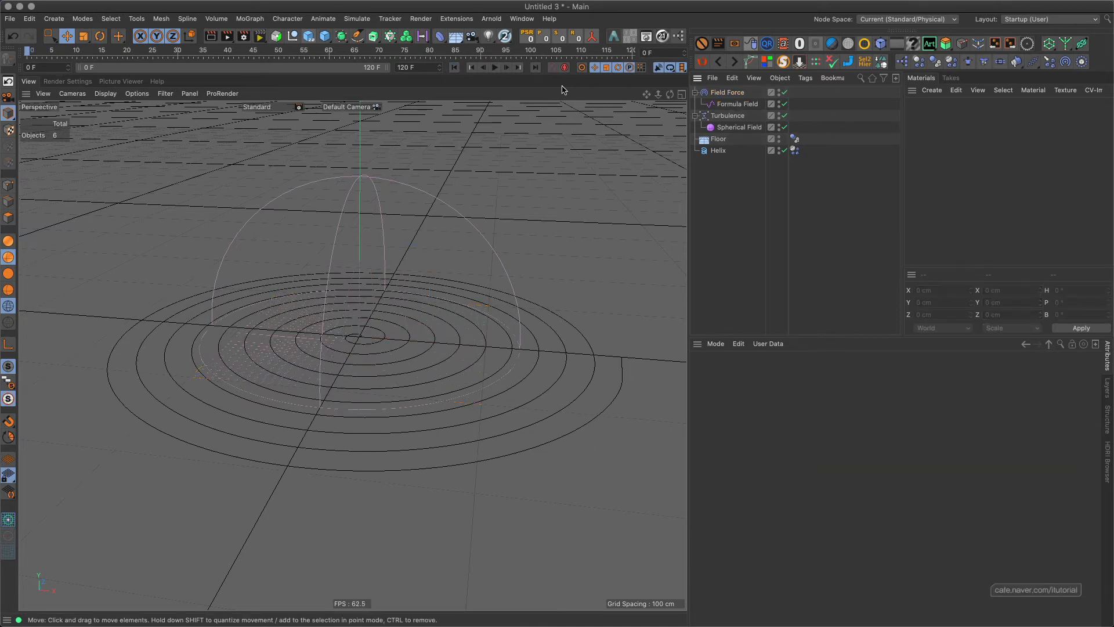
left_click(13, 20)
left_click(56, 137)
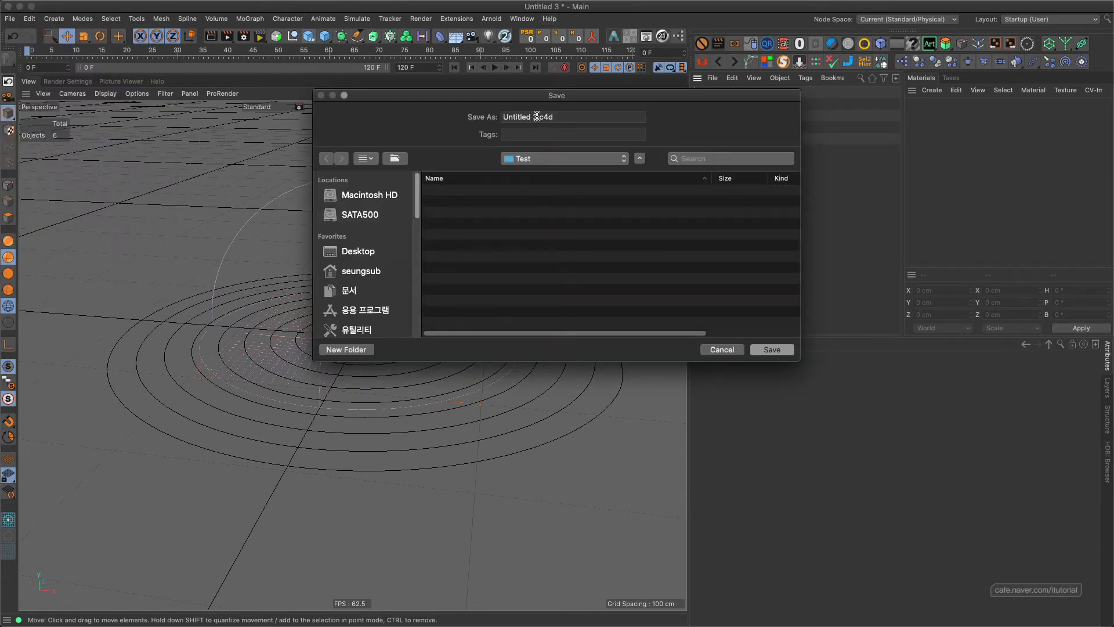
left_click_drag(540, 116, 502, 117)
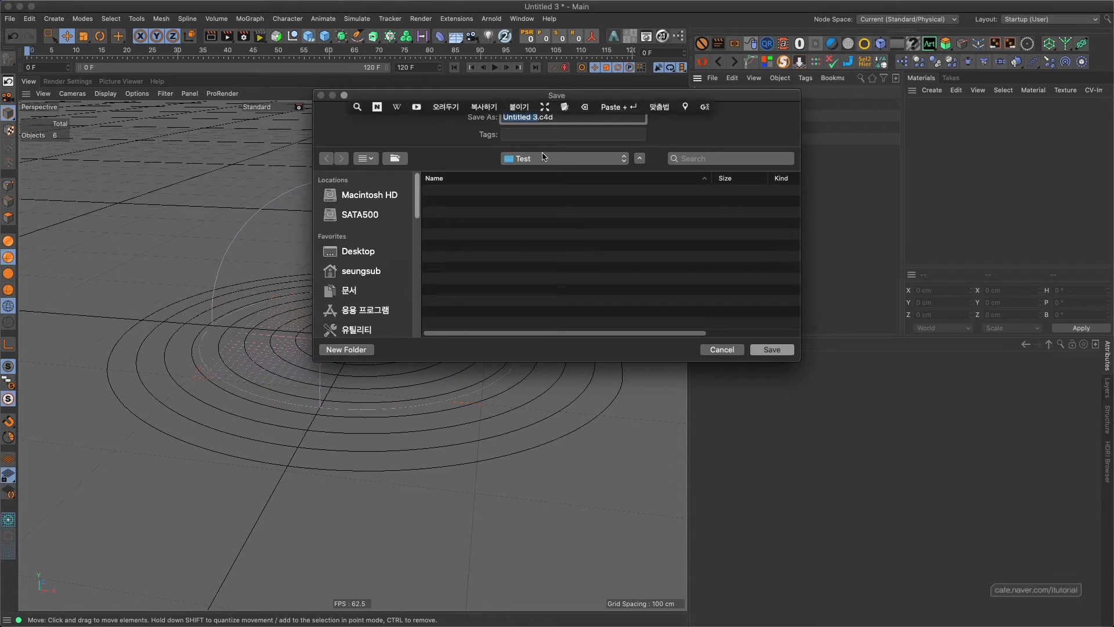
type("aaa")
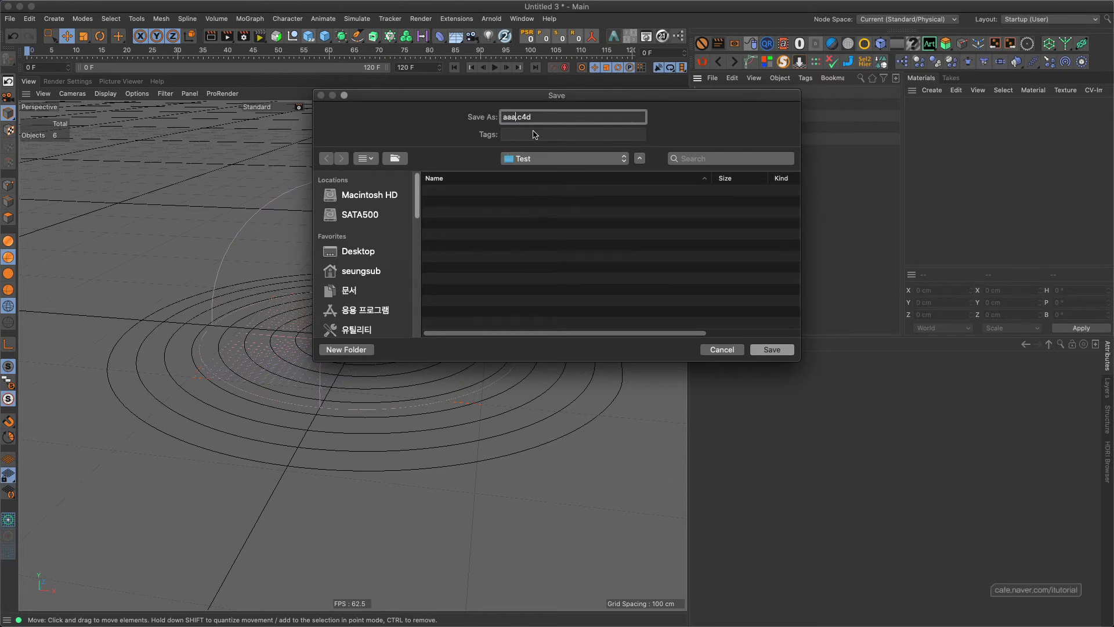
left_click(772, 349)
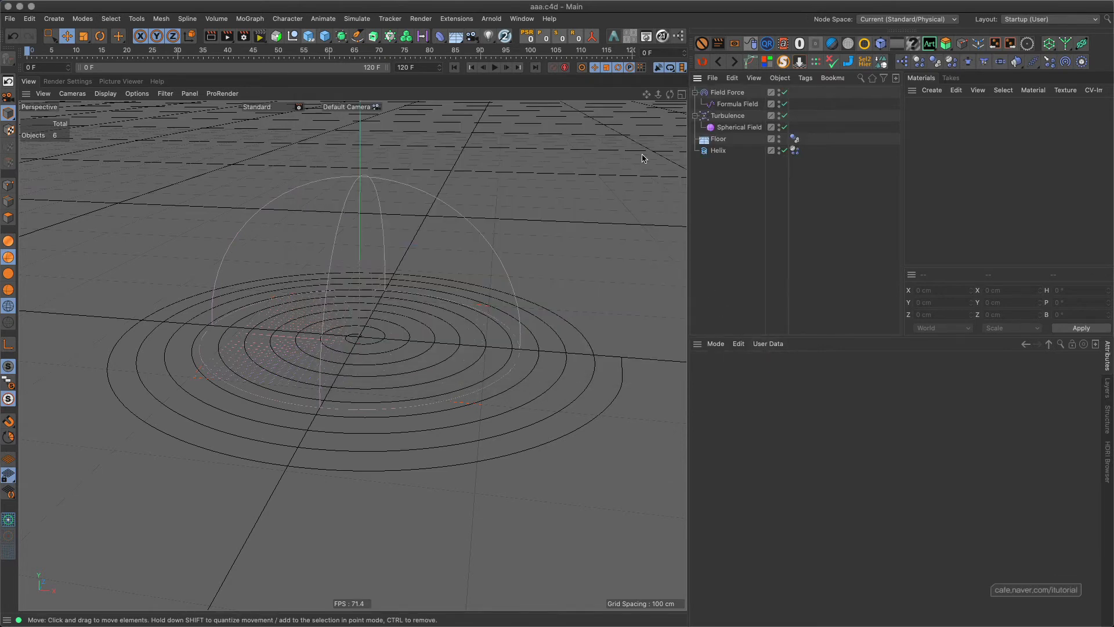
Replay the simulation briefly from the first frame and look up the Bake as Alembic command for the Helix.
left_click(494, 69)
left_click(454, 68)
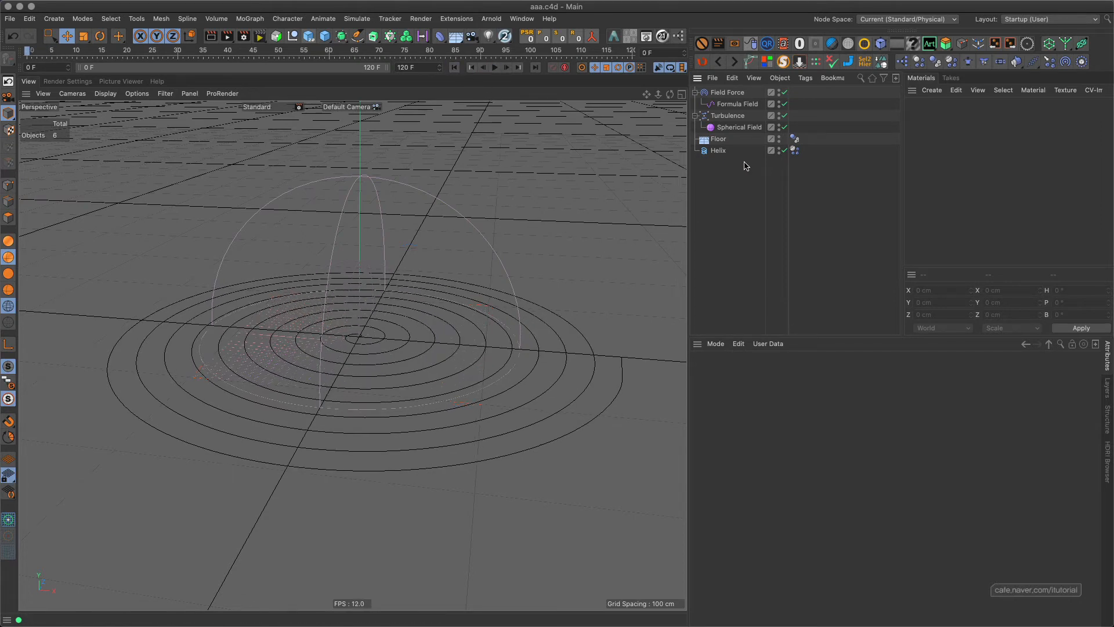
right_click(718, 152)
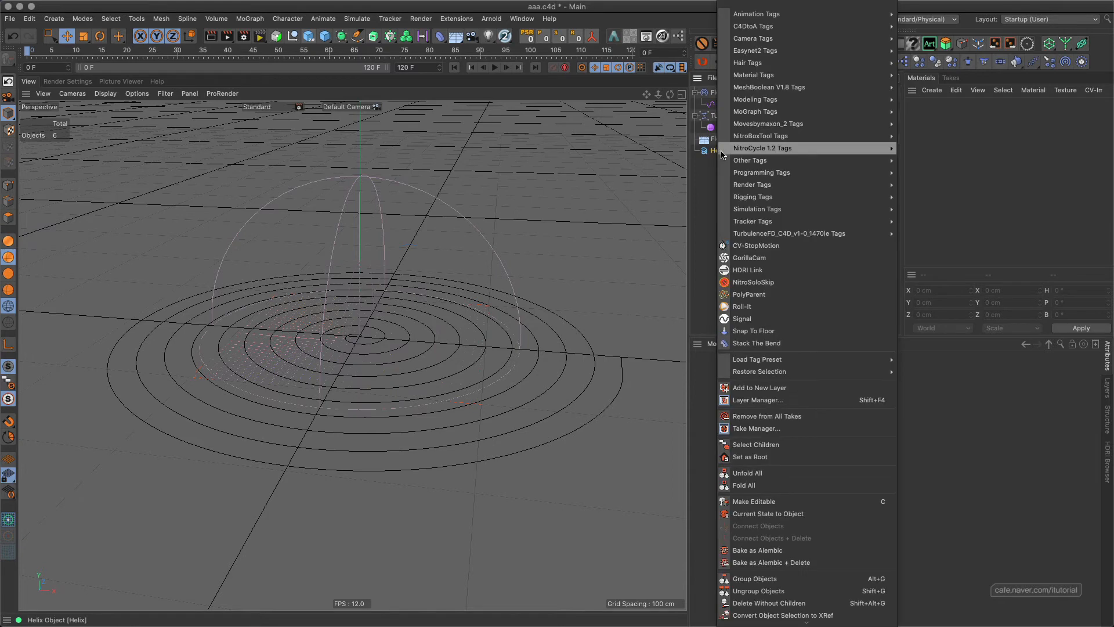
mouse_move(786, 374)
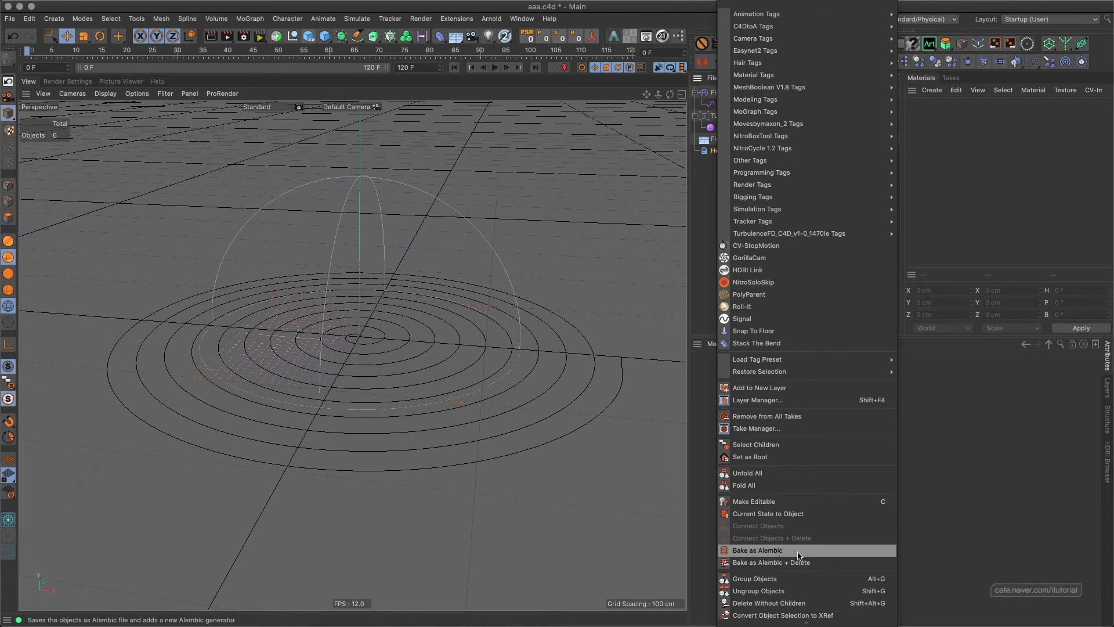
left_click(931, 540)
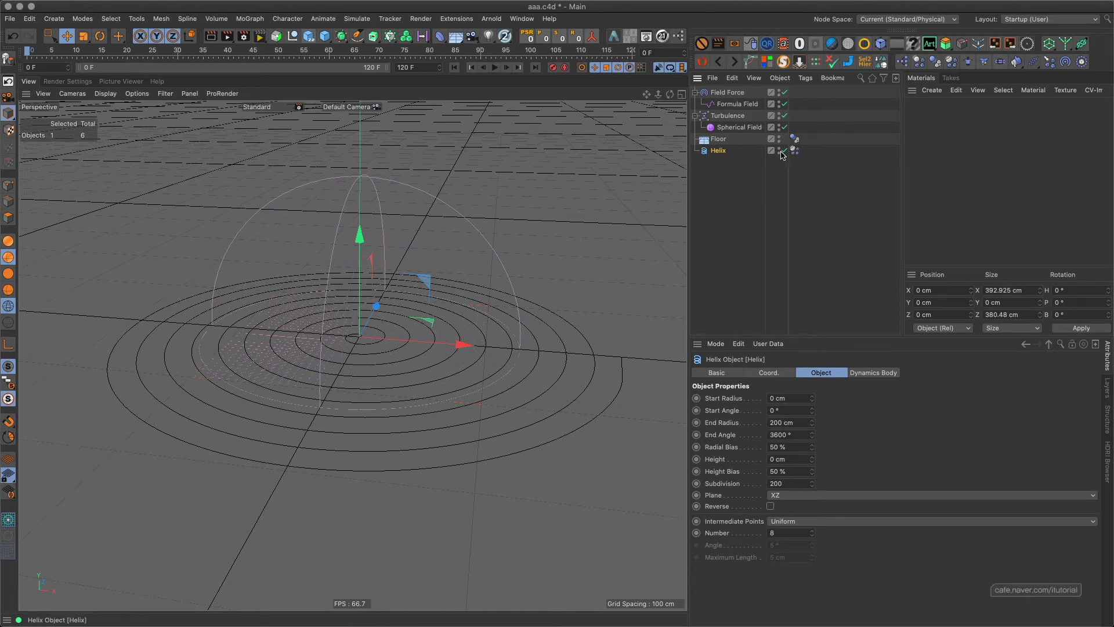
Add a Connect object below the Helix and assign the Helix as its source object.
left_click(373, 37)
left_click(341, 36)
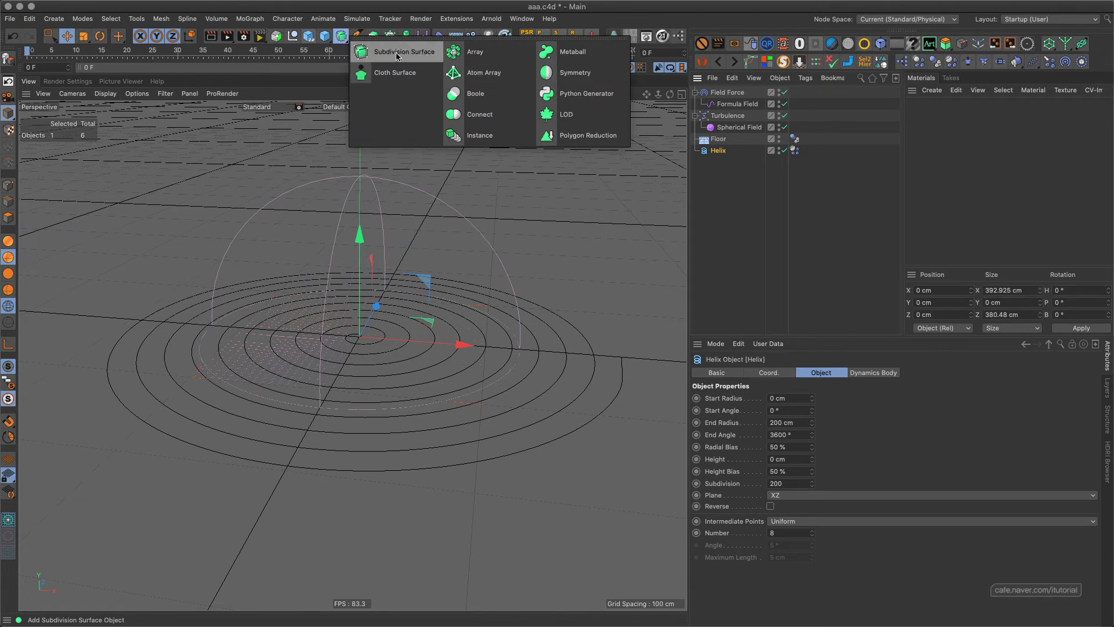
left_click(475, 115)
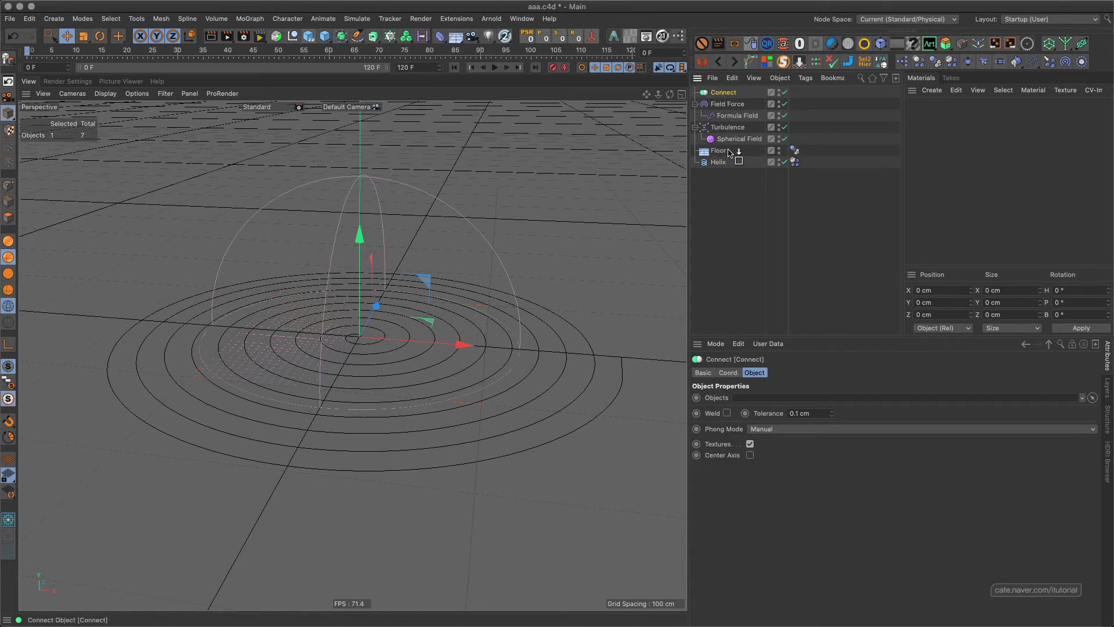
left_click_drag(730, 153, 718, 184)
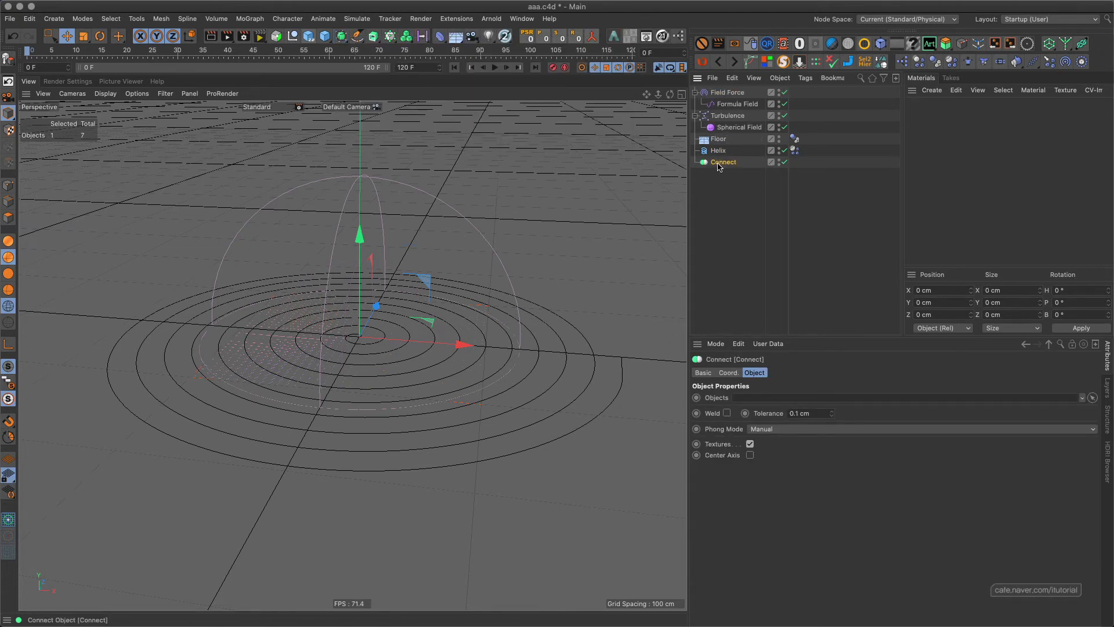
left_click_drag(717, 152, 744, 399)
left_click(719, 152)
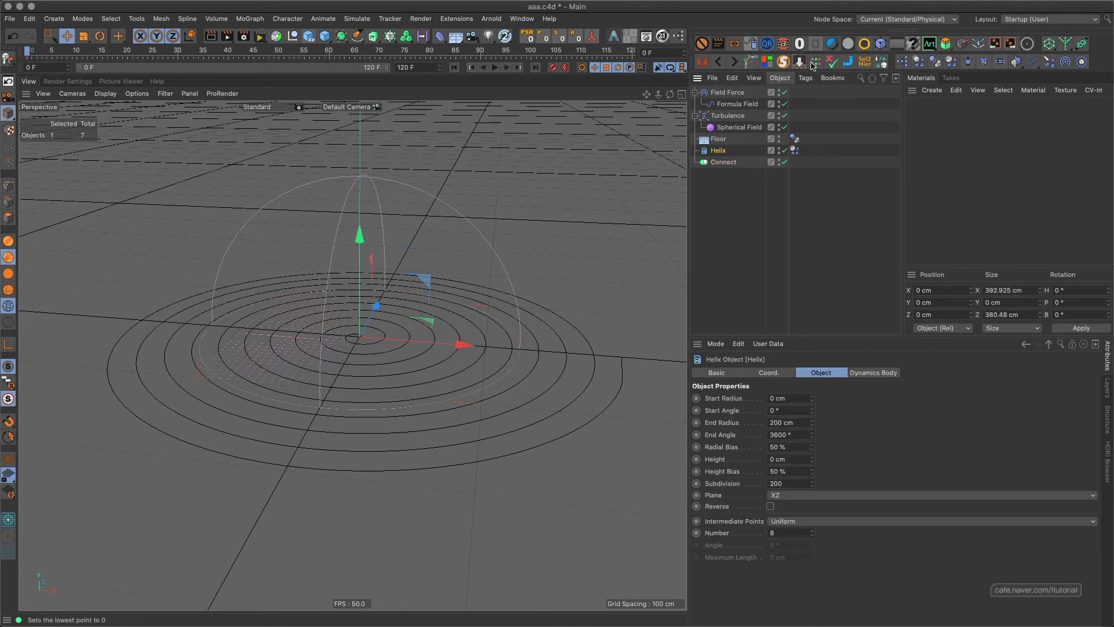
left_click(724, 163)
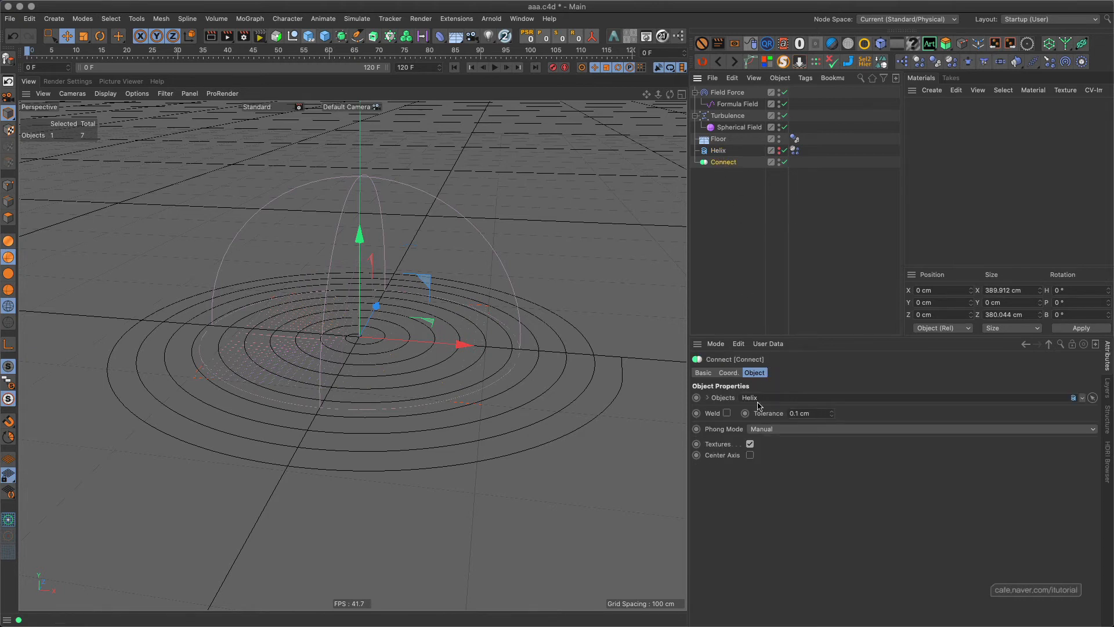
Play the simulation through the Connect object to frame 16 and return to the first frame.
left_click(494, 67)
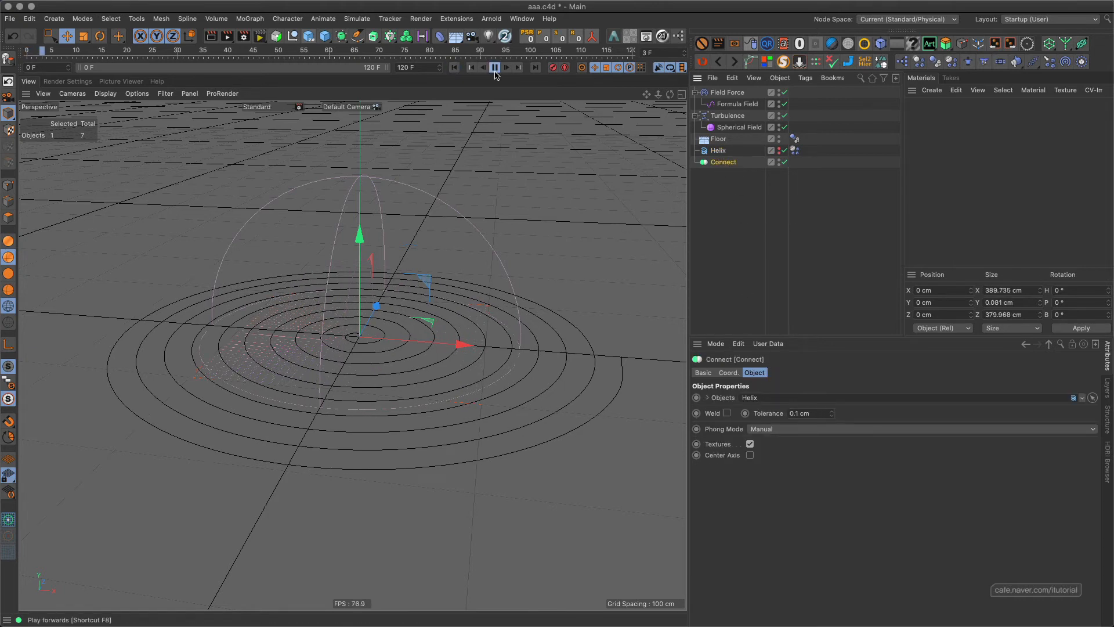
left_click(494, 68)
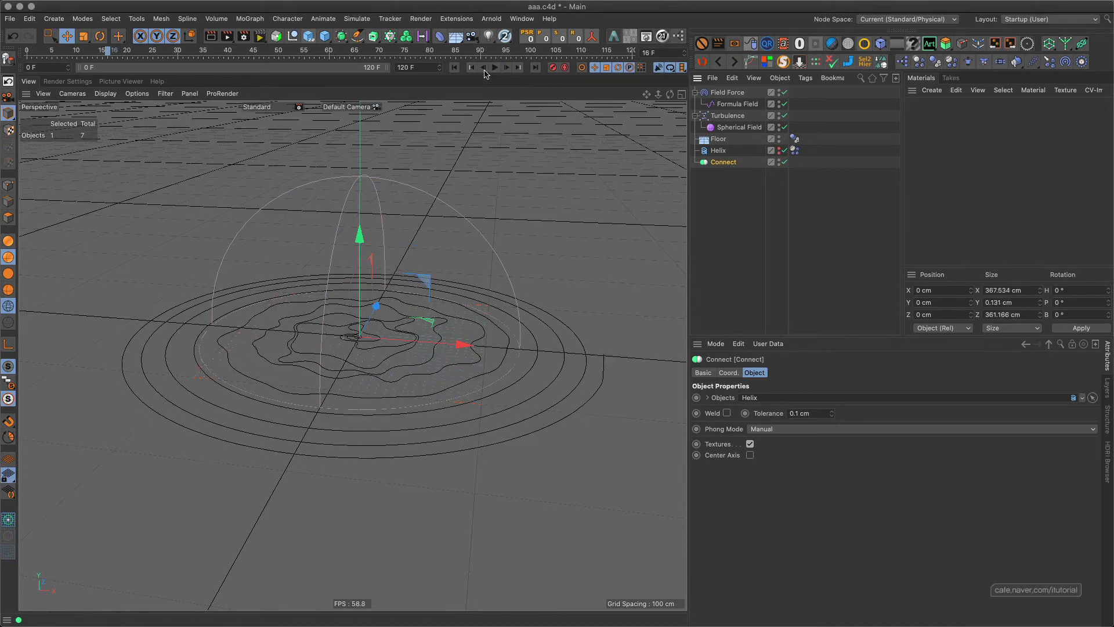
left_click(454, 68)
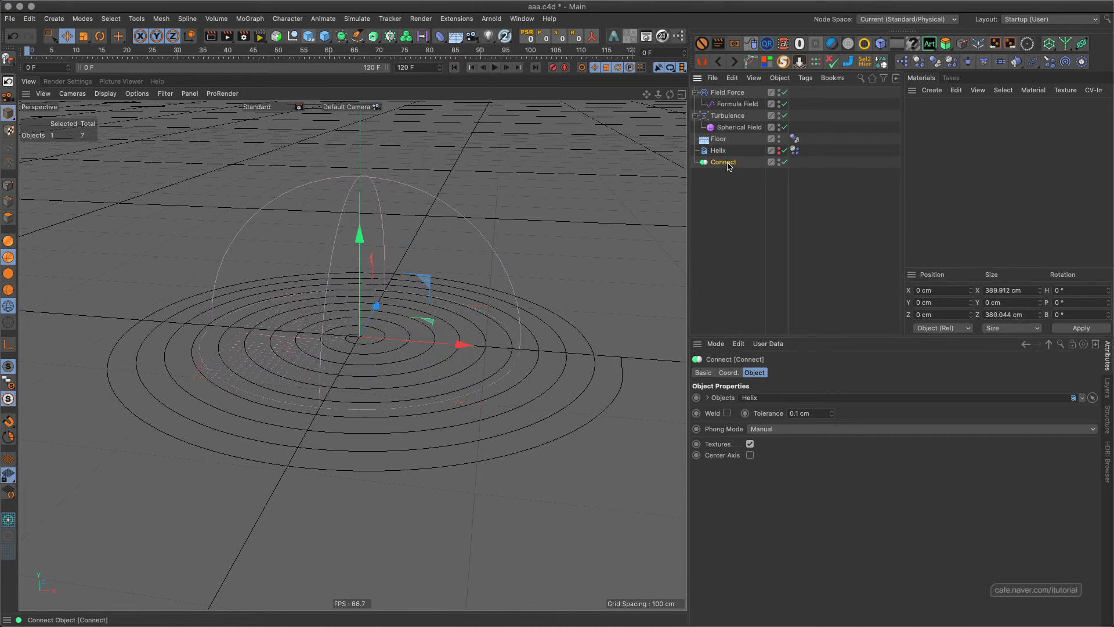
Bake the Connect object as Alembic, keeping the original objects.
right_click(727, 164)
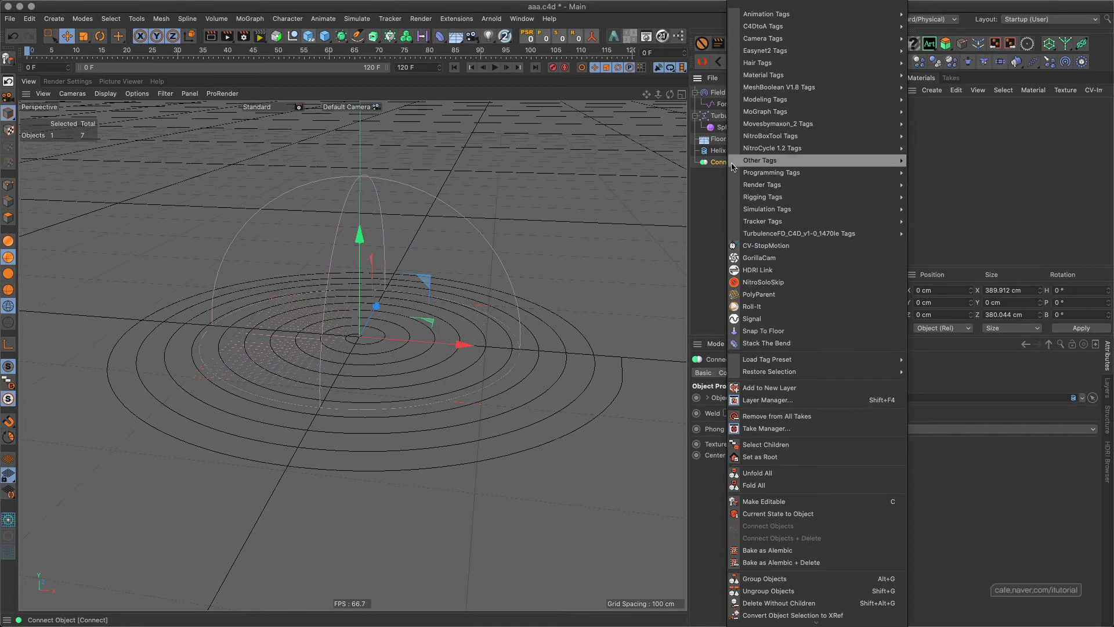
left_click(799, 550)
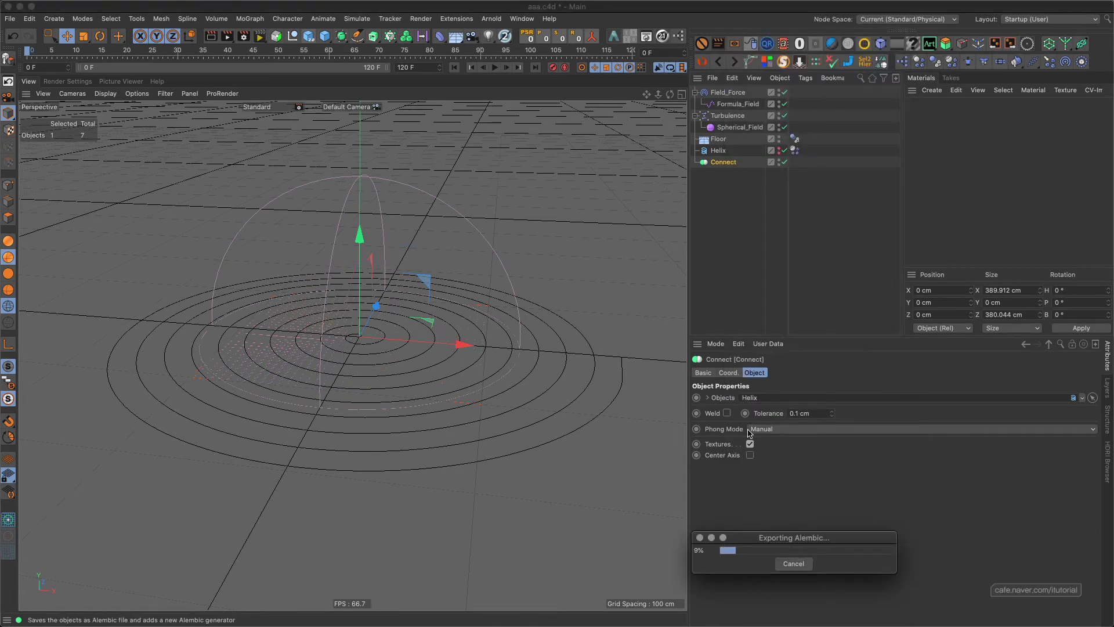
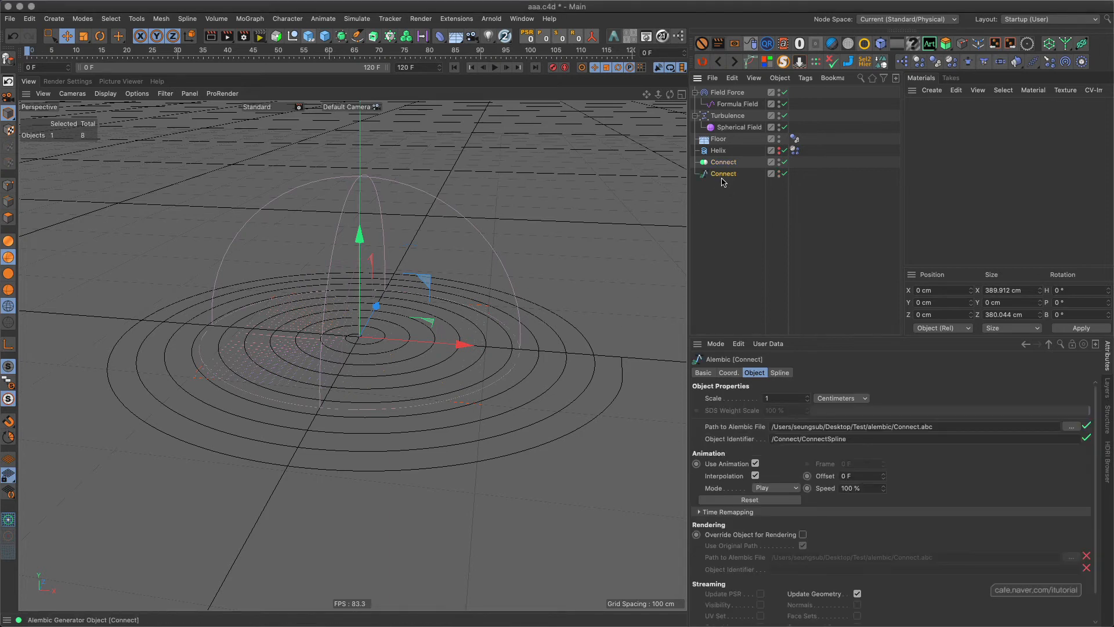
Cut the baked Alembic Connect object out of this scene and paste it into a new empty project.
key("Delete")
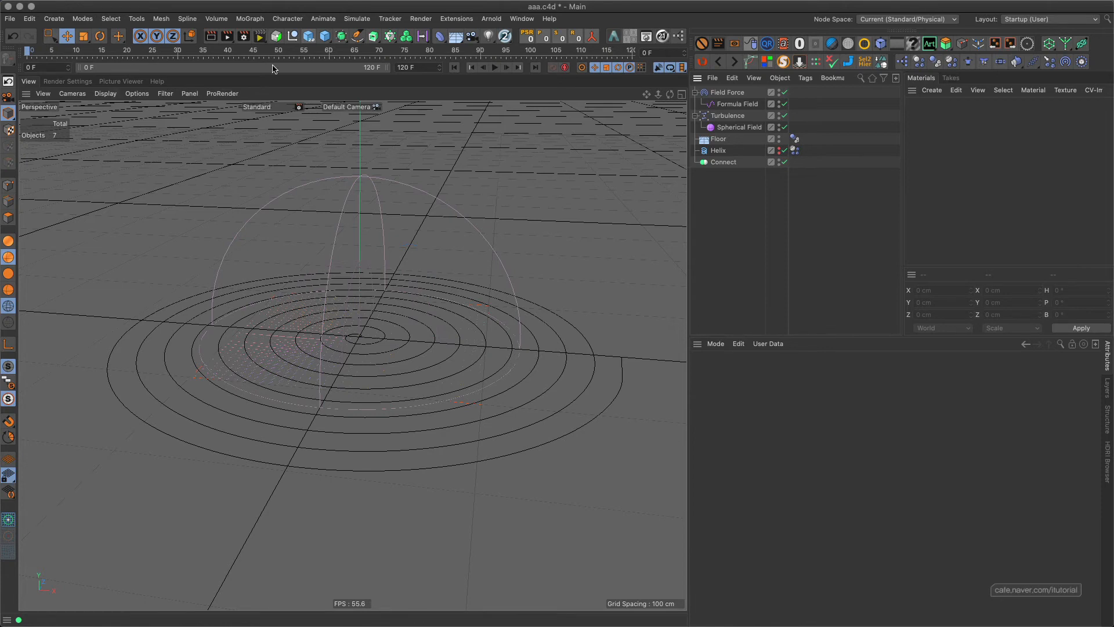
left_click(735, 62)
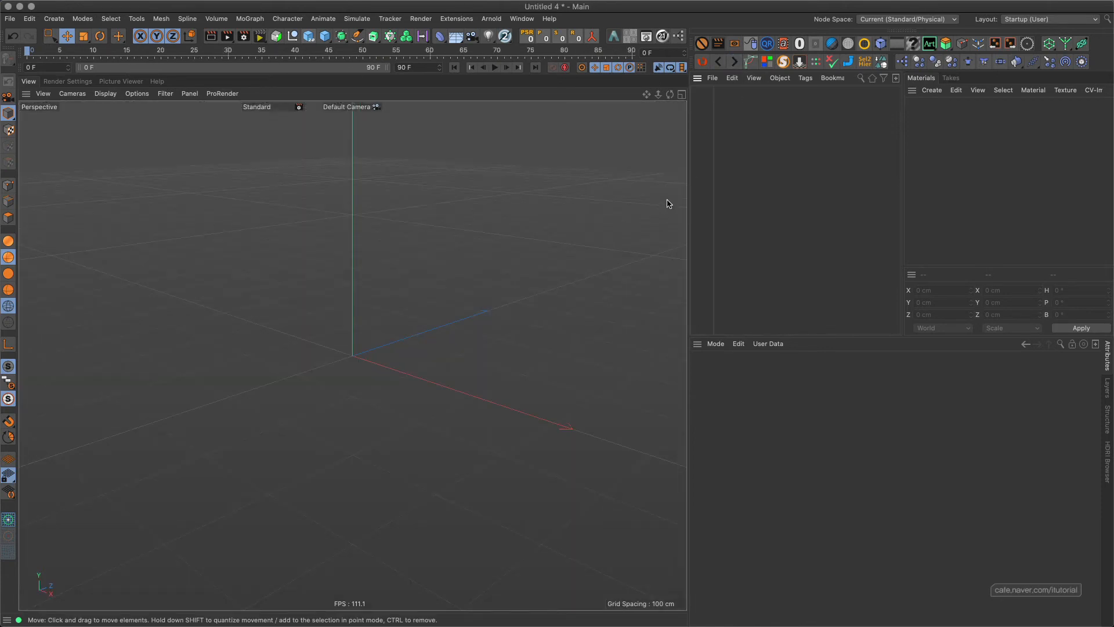
key("super+v")
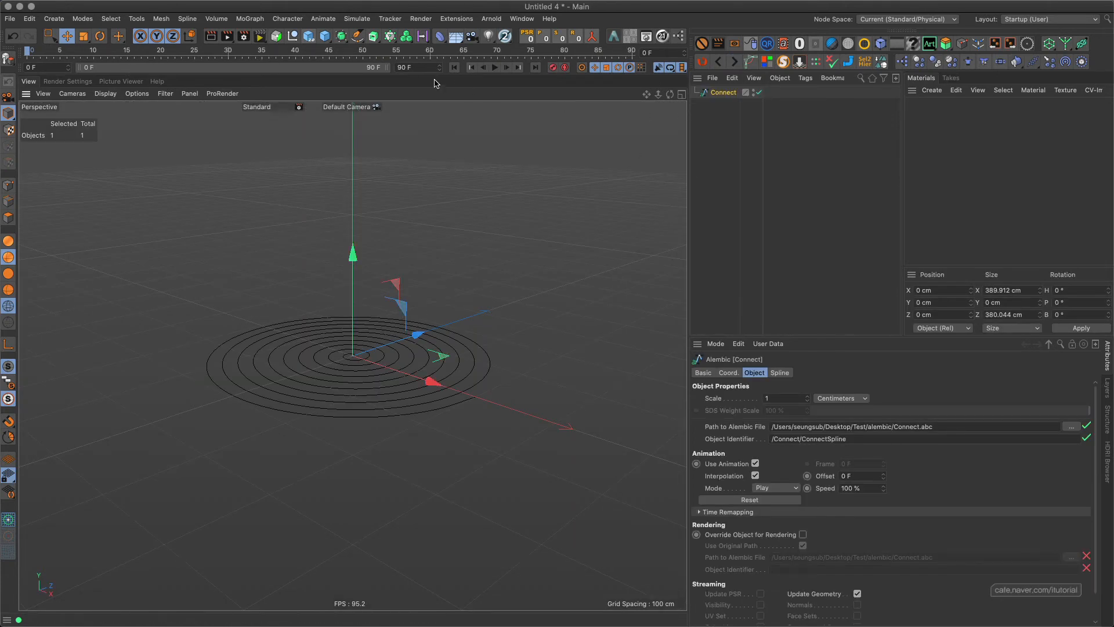
Set the project end to frame 120 and extend the preview range to 120 F.
double_click(401, 67)
type("120")
key("Return")
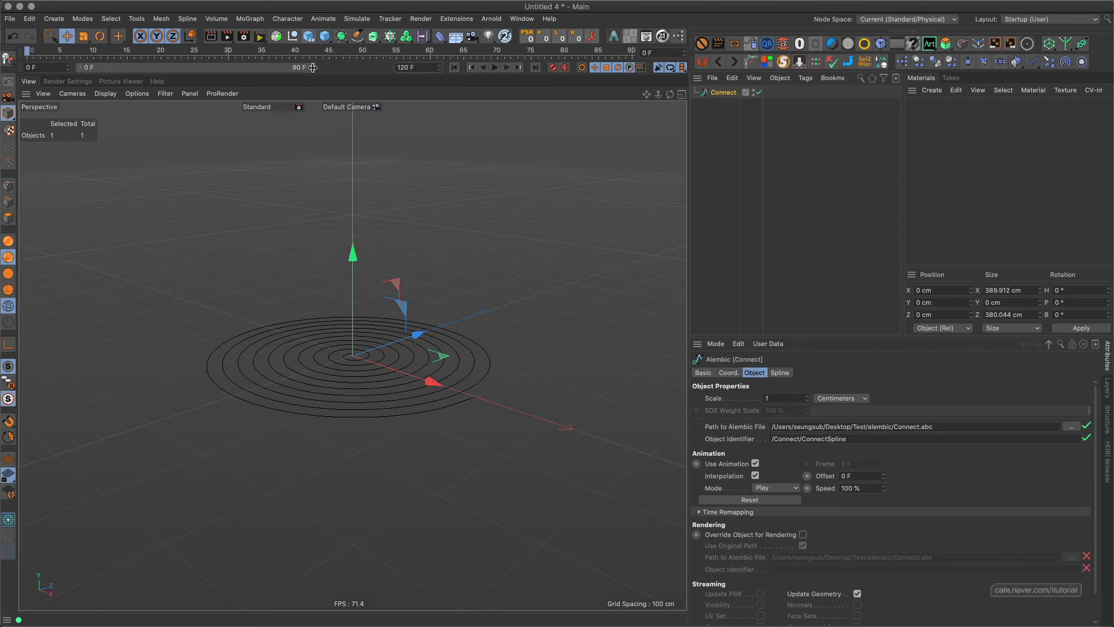
left_click_drag(312, 68, 388, 67)
Play back the baked Alembic spline animation and stop it at frame 95.
left_click(494, 67)
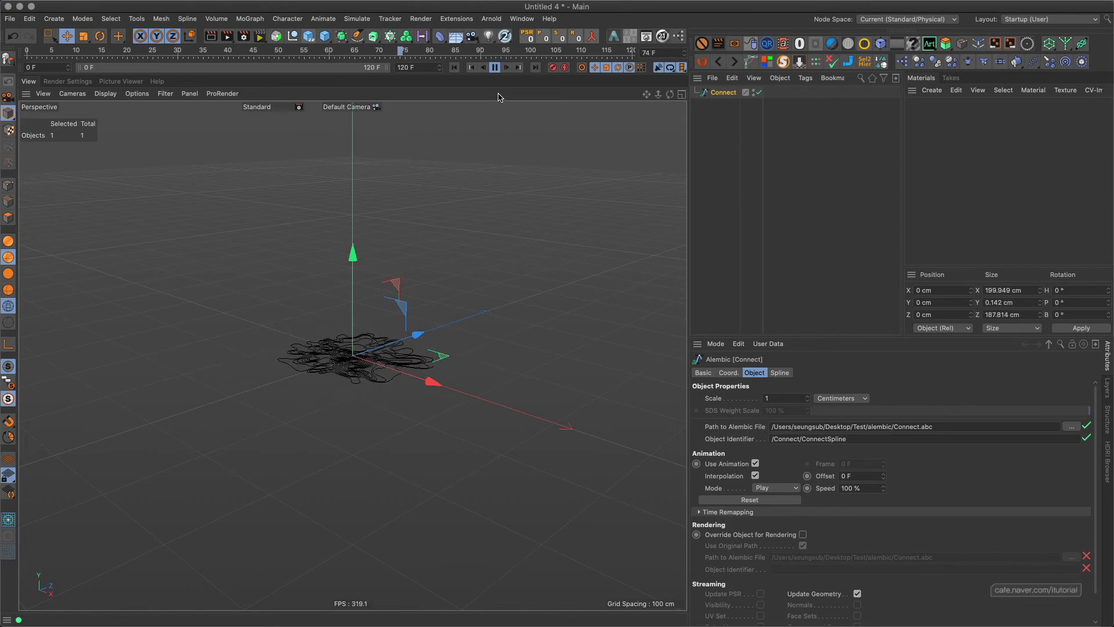
left_click(493, 68)
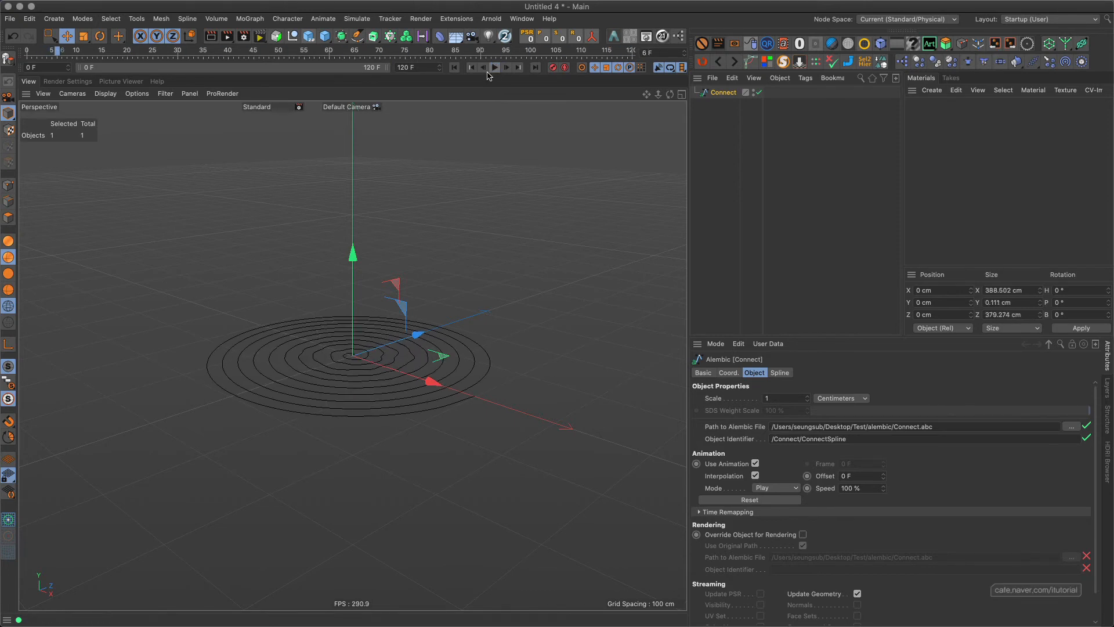
left_click(494, 68)
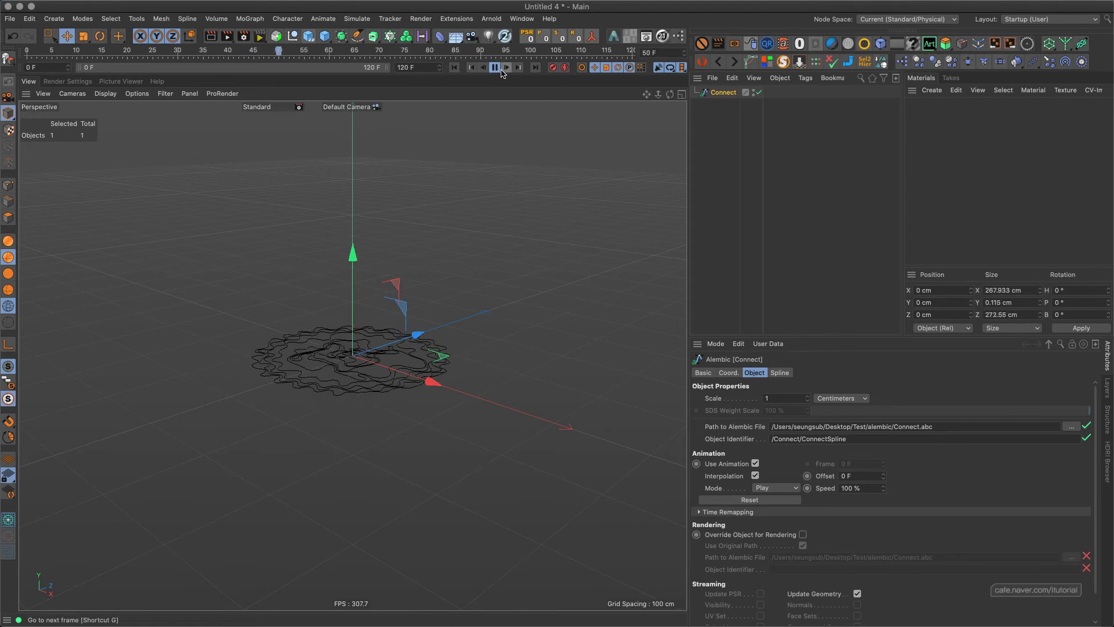
left_click(494, 67)
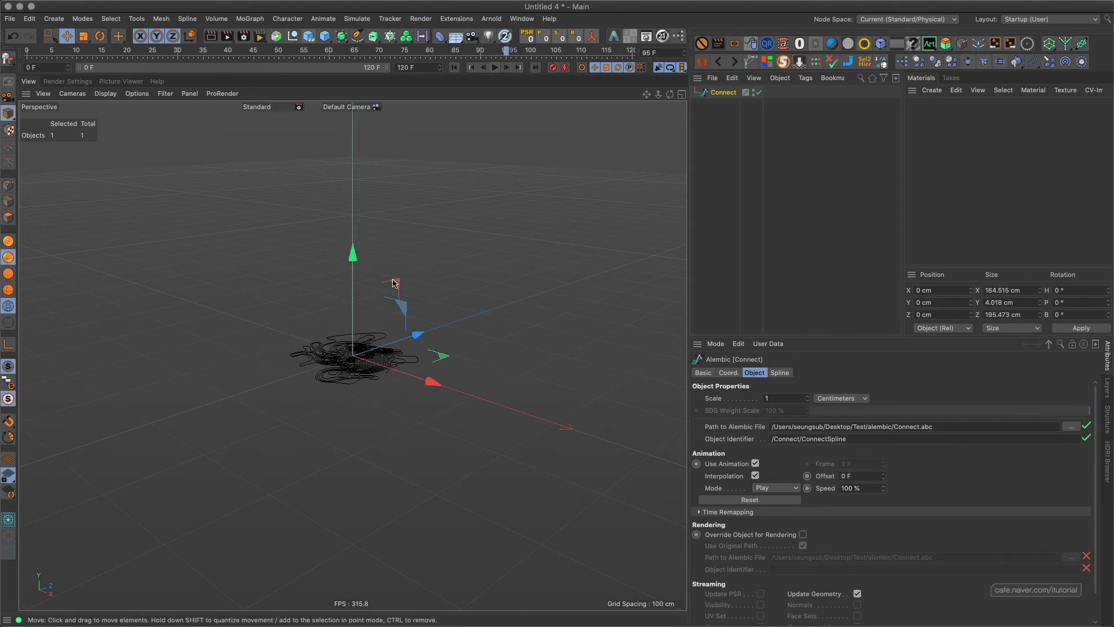
Examine the tangled spline's height from a low perspective angle and in the Front view.
scroll(367, 359, "up", 10)
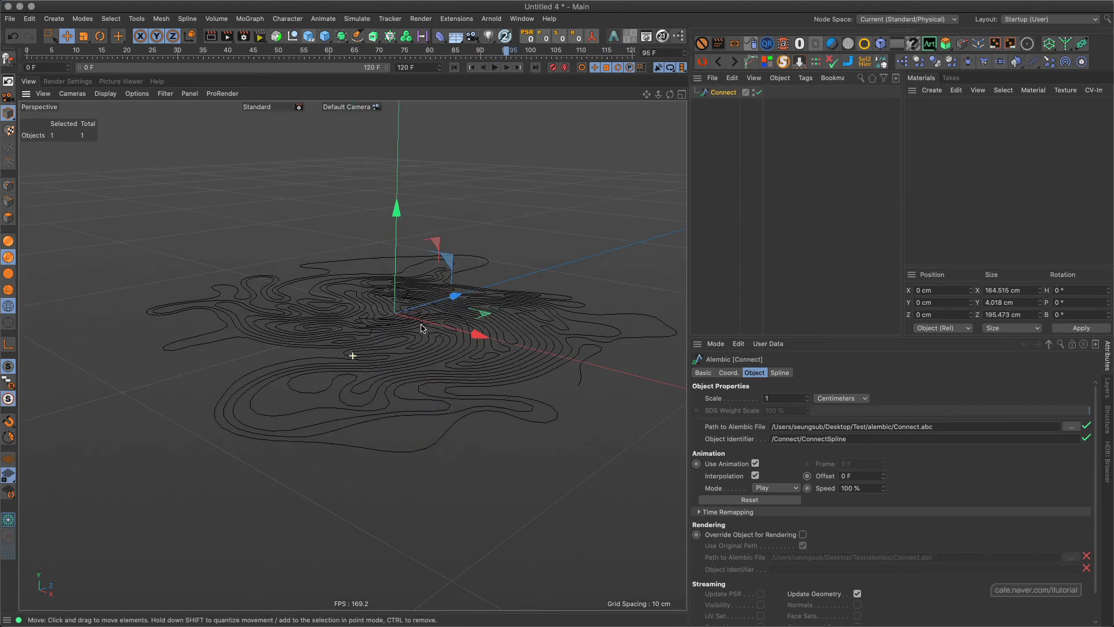
left_click_drag(439, 316, 393, 326, "alt")
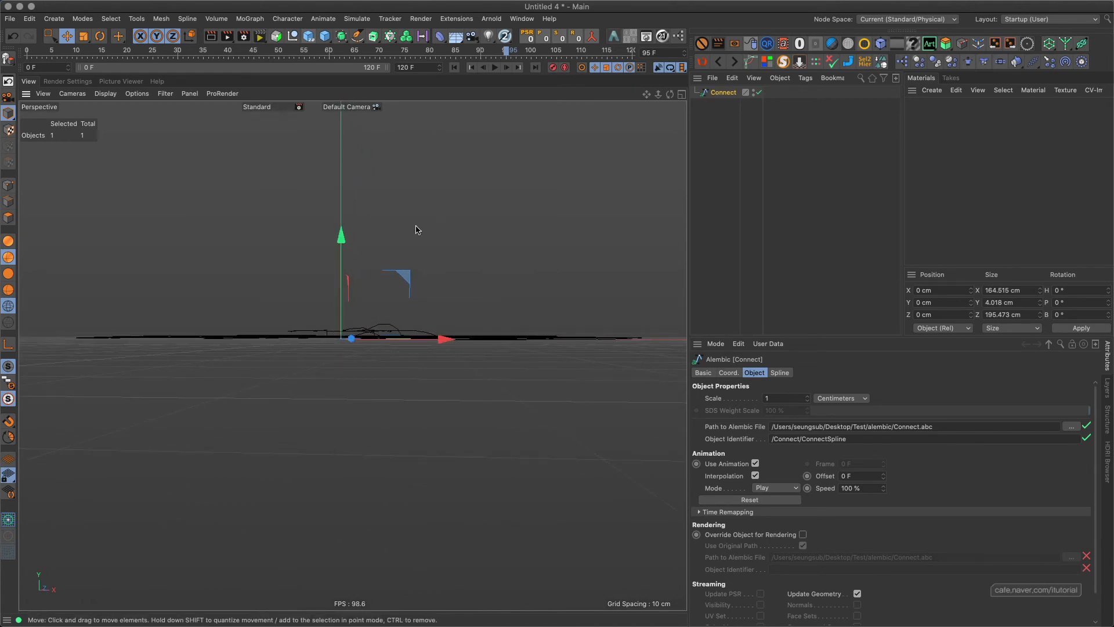
left_click_drag(375, 283, 404, 281, "alt")
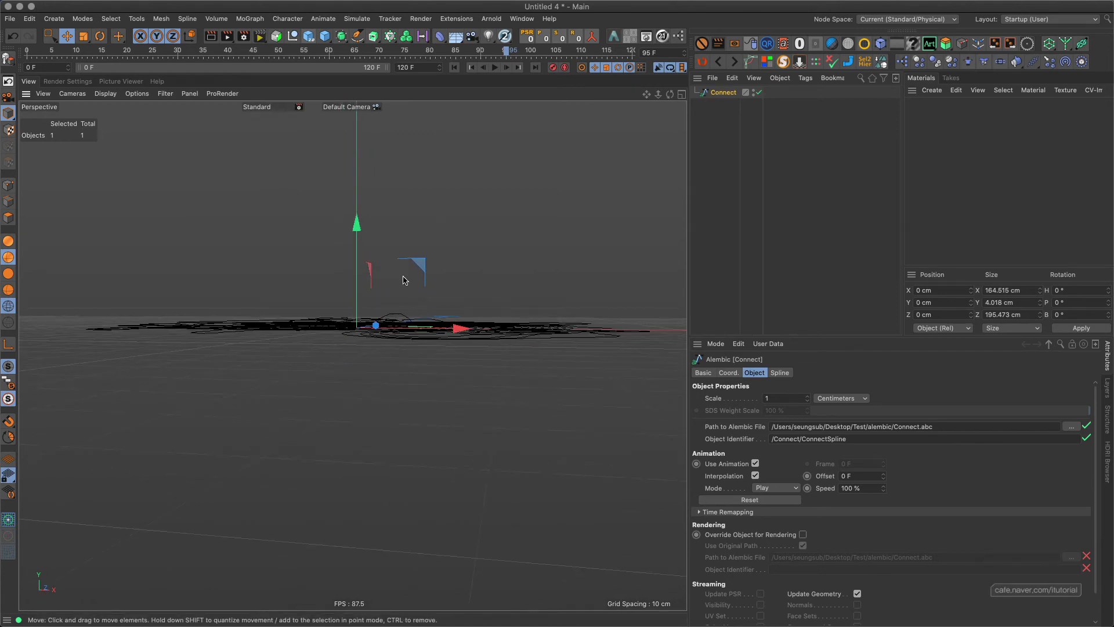
key("F4")
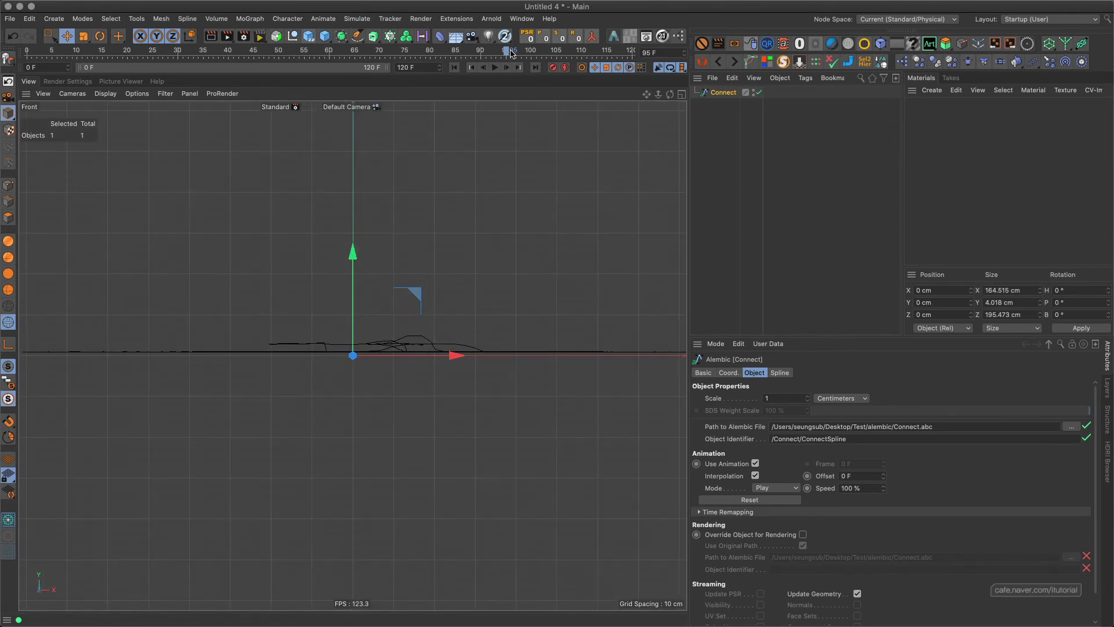
At frame 84, add an FFD deformer as a child of the Connect object and fit it to its parent.
left_click_drag(511, 54, 452, 39)
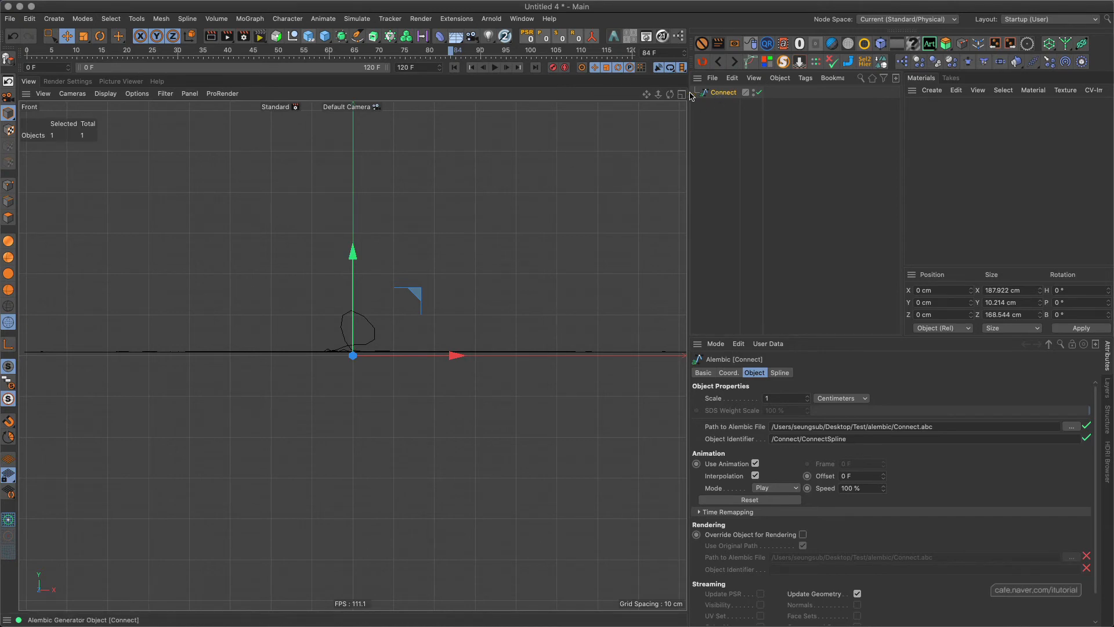
left_click_drag(442, 39, 724, 105)
left_click(723, 451)
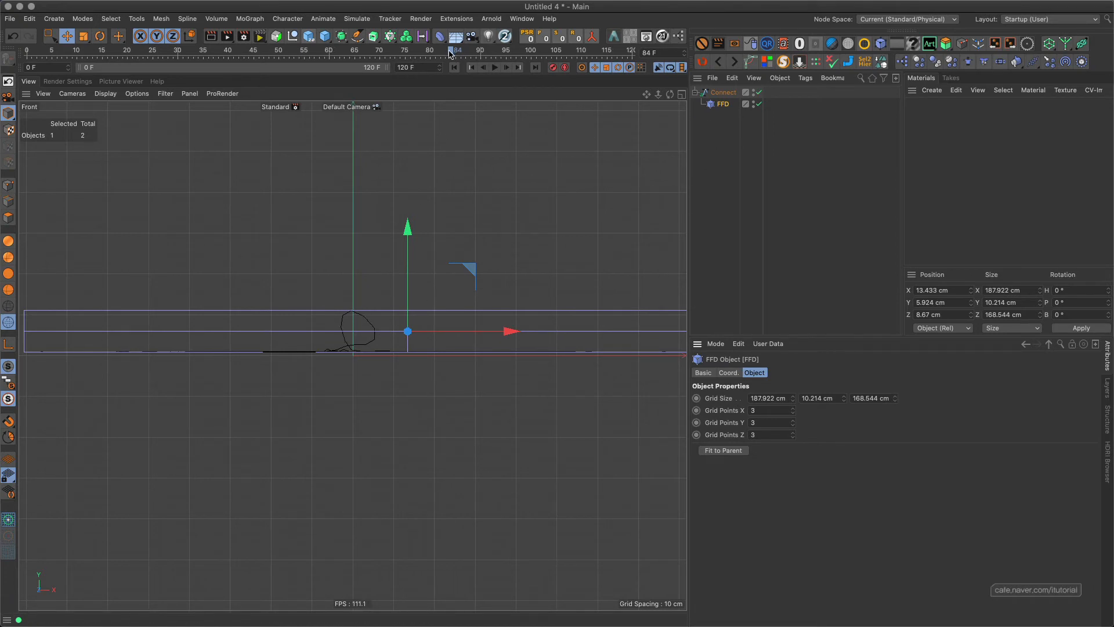
At frame 86, enlarge the FFD's grid height to 17.214 cm, raise it to Y 8.876 cm and set Grid Points Y to 2.
mouse_move(450, 53)
left_mouse_down()
mouse_move(435, 52)
mouse_move(462, 53)
left_mouse_up()
left_click_drag(844, 399, 865, 397)
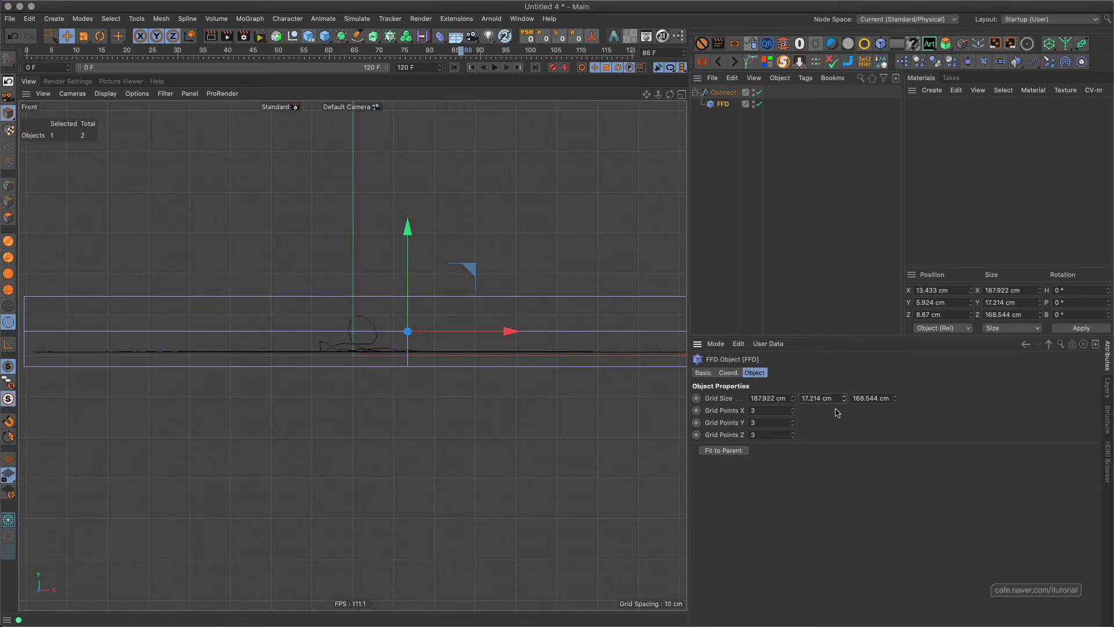
left_click_drag(406, 248, 409, 235)
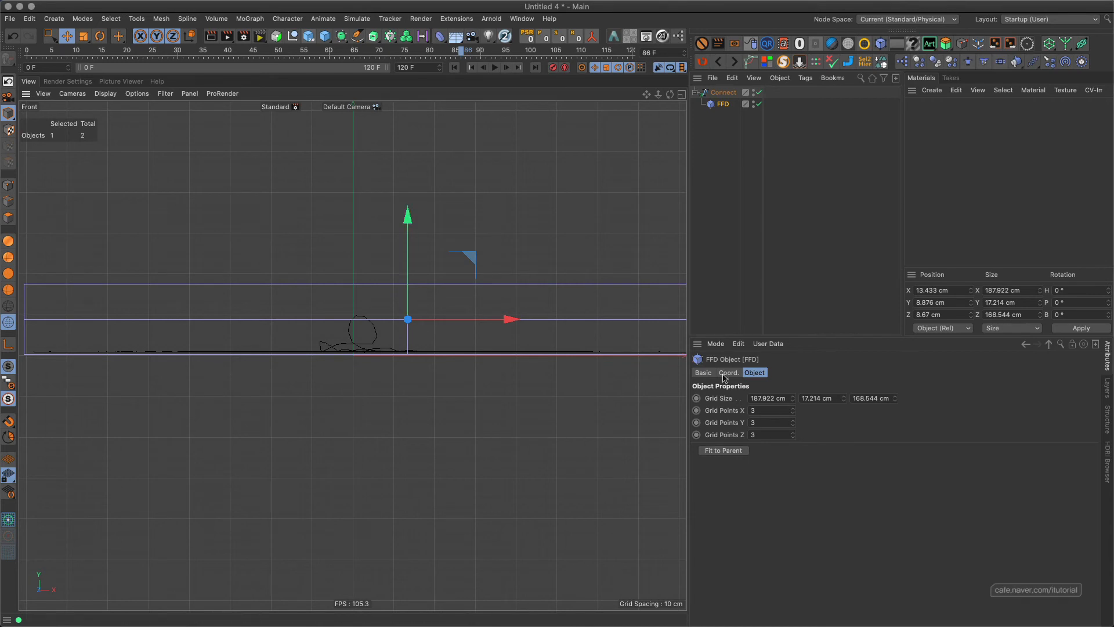
left_click(793, 425)
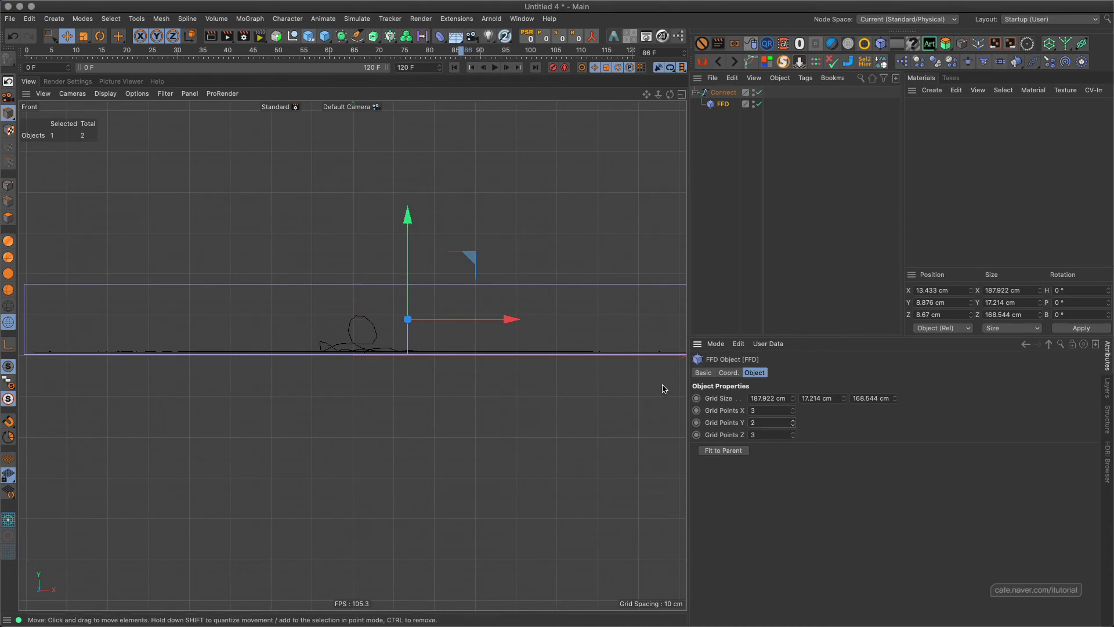
Select the FFD's nine upper points and lower them to about Y -8.509 cm to flatten the spline.
scroll(426, 240, "down", 3)
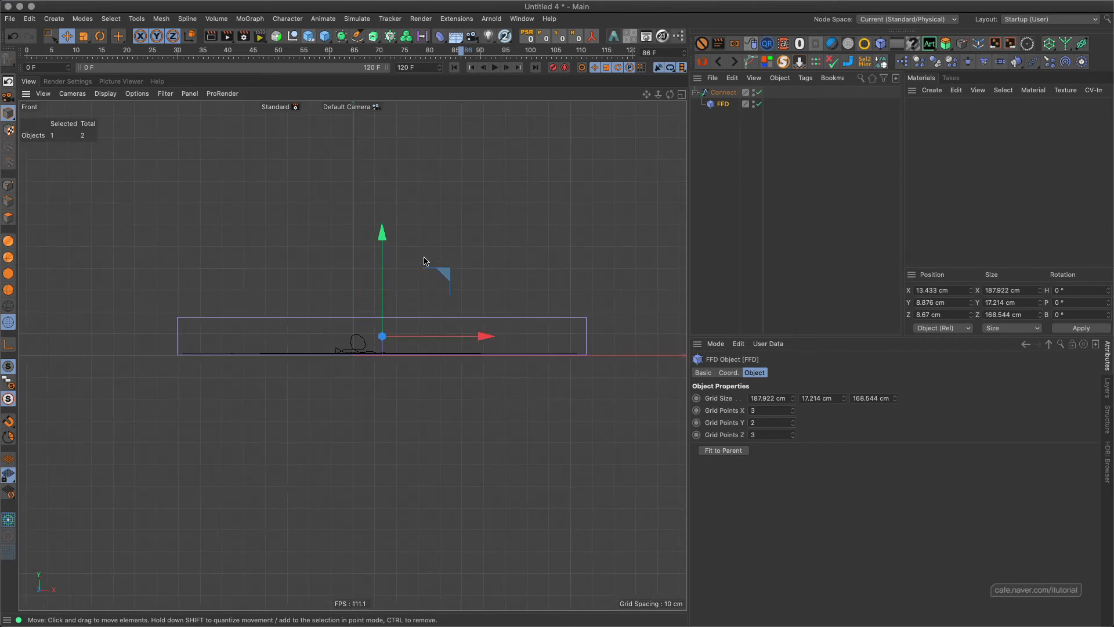
left_click(8, 185)
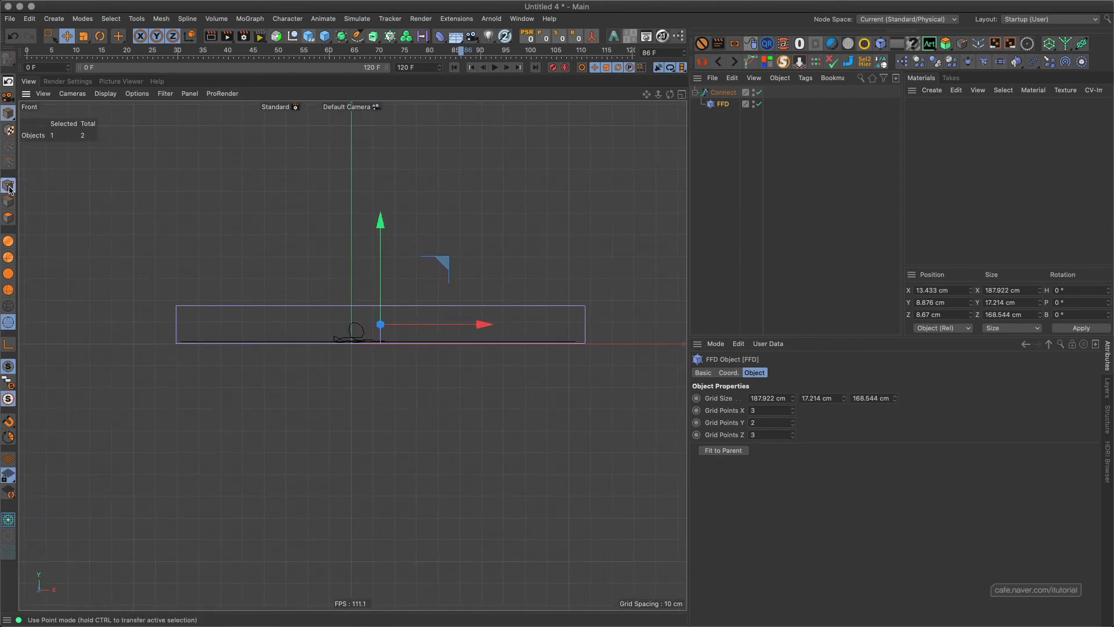
key("0")
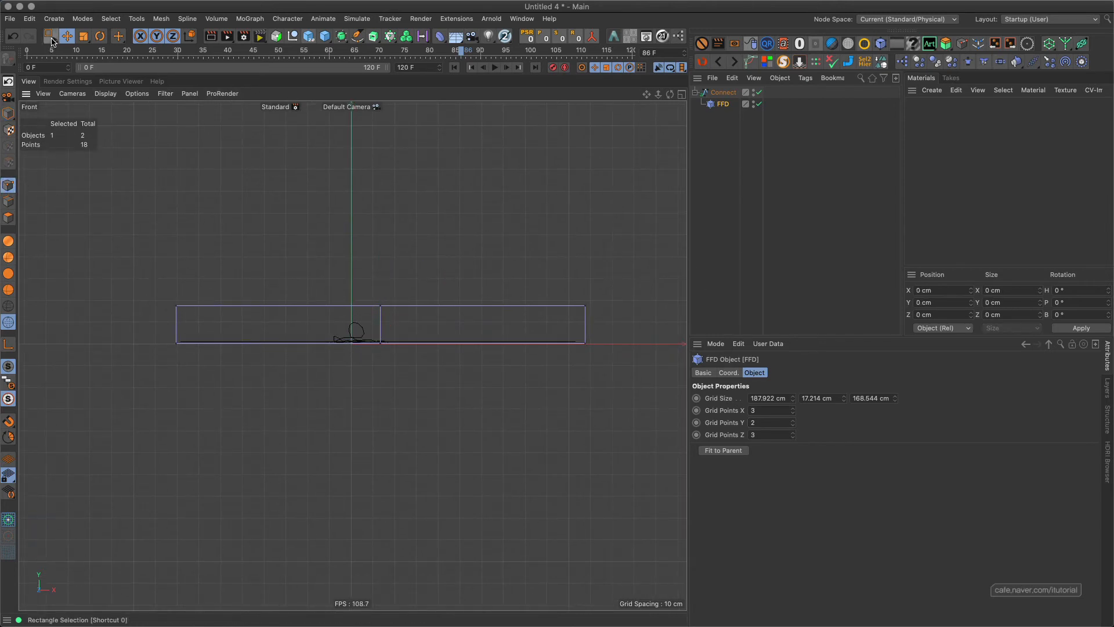
left_click_drag(147, 266, 629, 328)
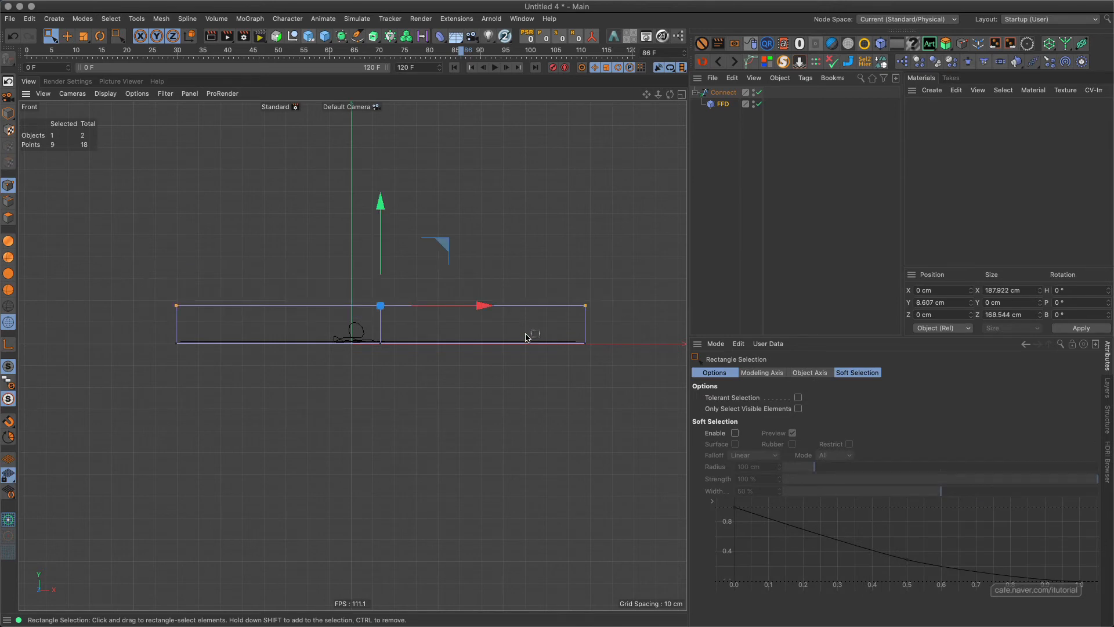
left_click_drag(378, 217, 380, 255)
scroll(453, 311, "up", 5)
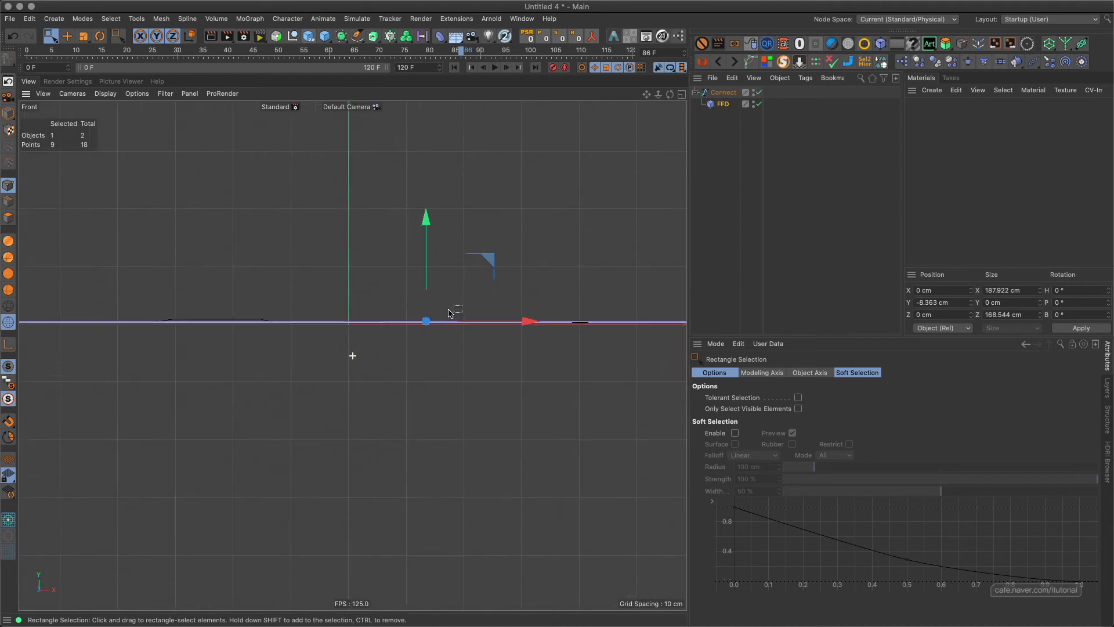
left_click_drag(499, 244, 496, 219)
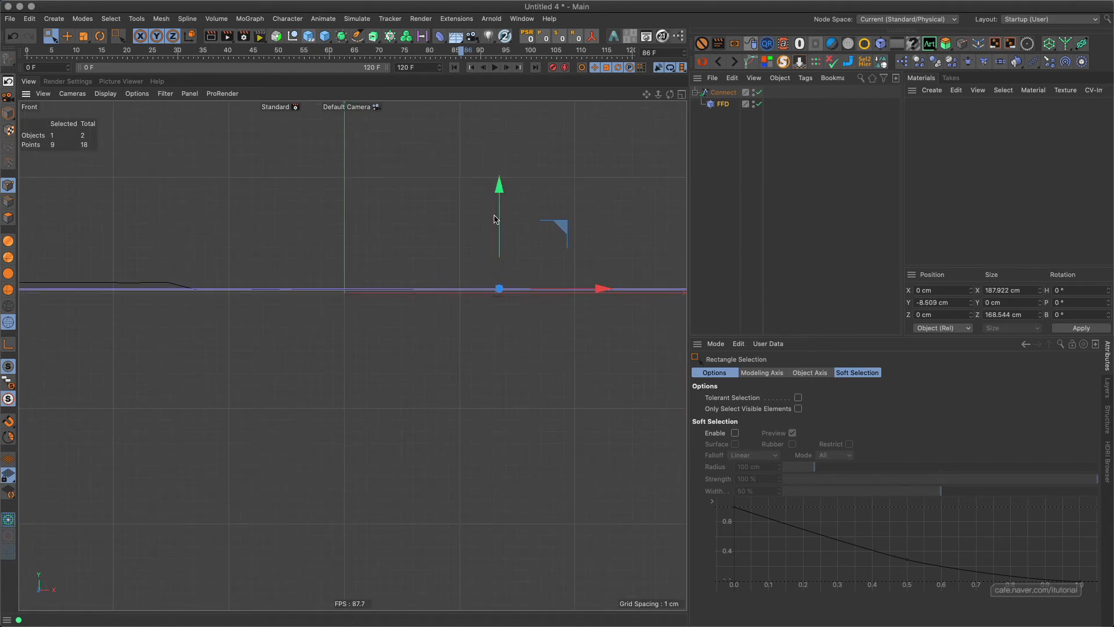
Play the flattened spline from the first frame and stop at frame 119.
scroll(353, 355, "down", 5)
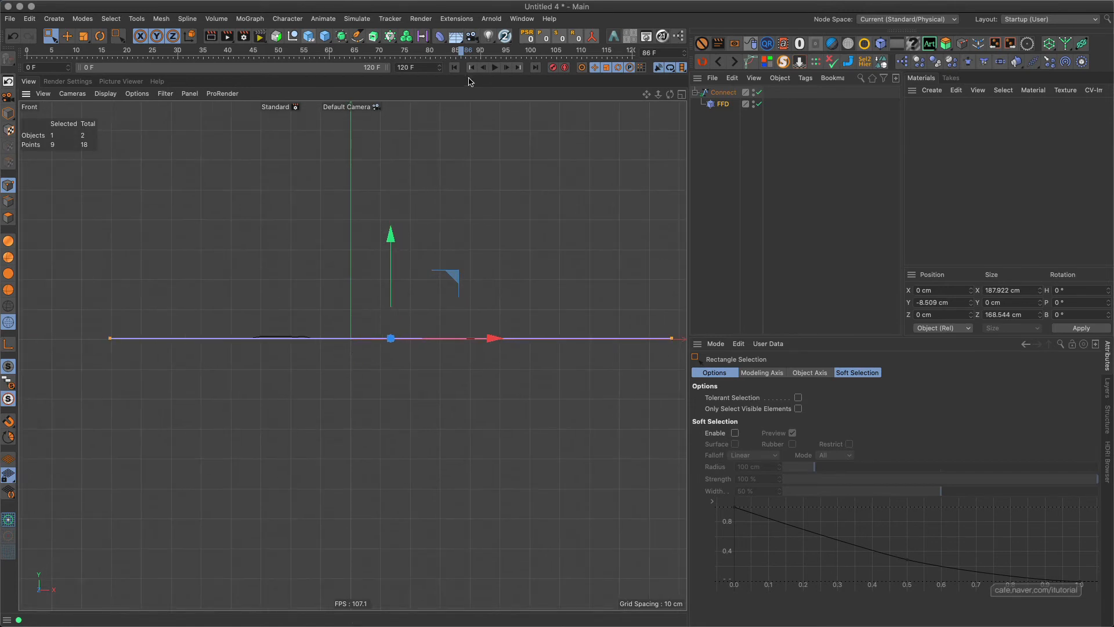
left_click(454, 68)
left_click(497, 69)
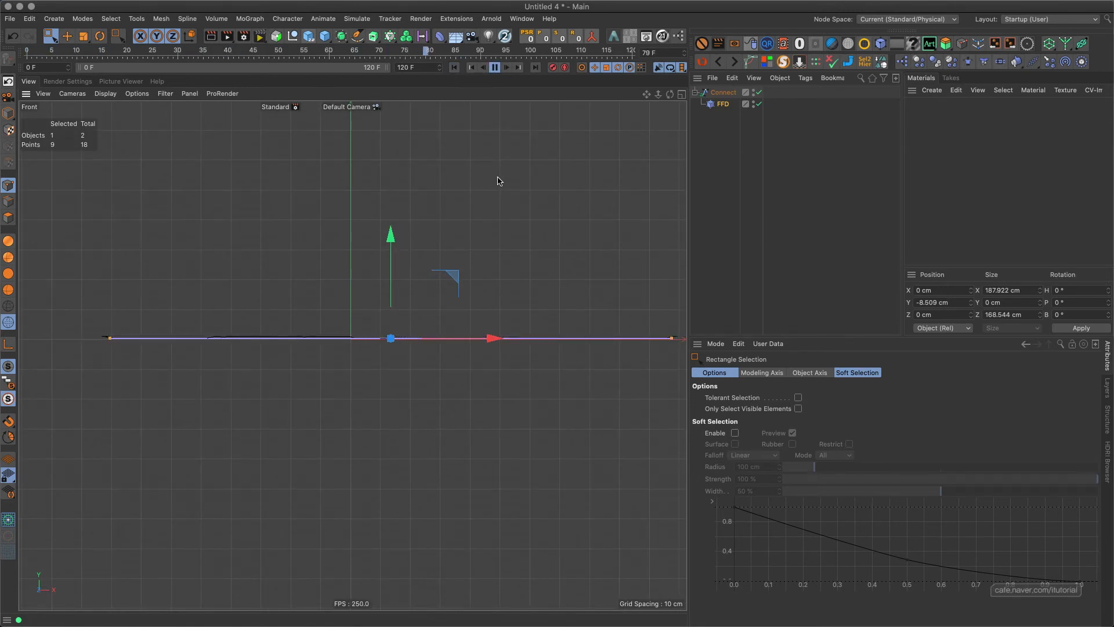
left_click(497, 69)
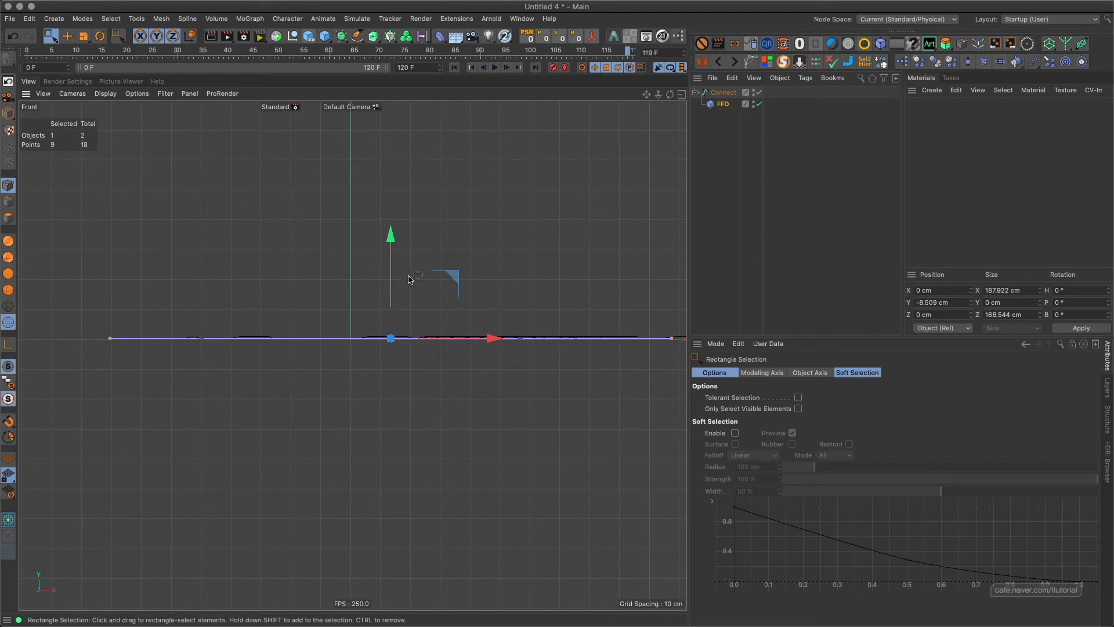
Raise the selected upper FFD points slightly to about Y -8.322 cm.
scroll(435, 257, "up", 5)
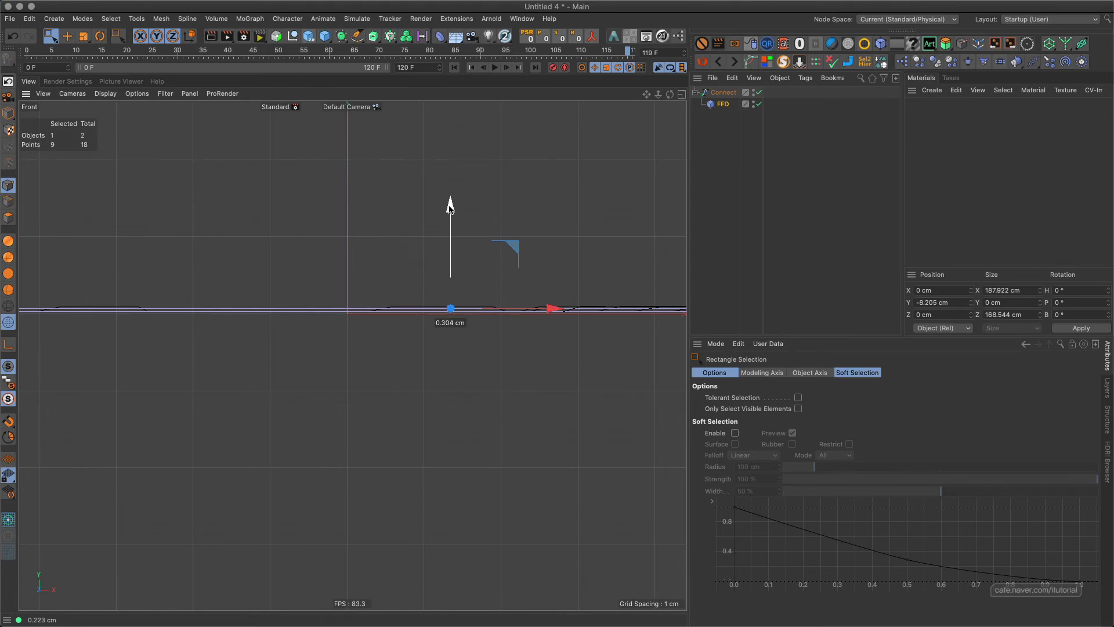
left_click_drag(450, 206, 451, 213)
right_click_drag(440, 263, 396, 283, "alt")
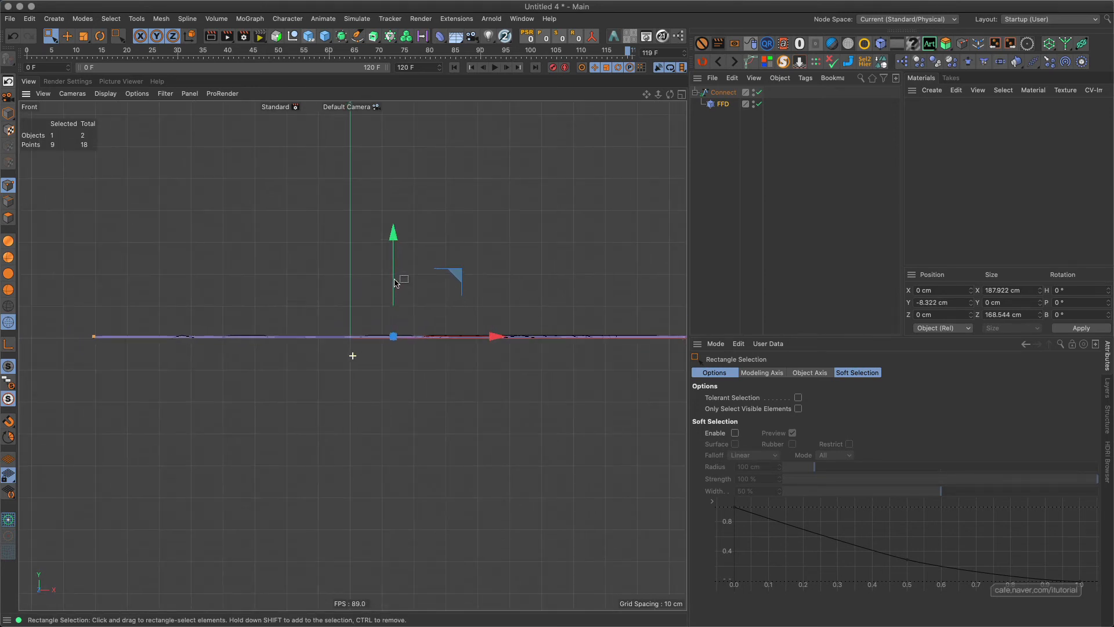
Replay the animation in the Front view to check the adjusted flattening, and return to the first frame.
left_click(494, 68)
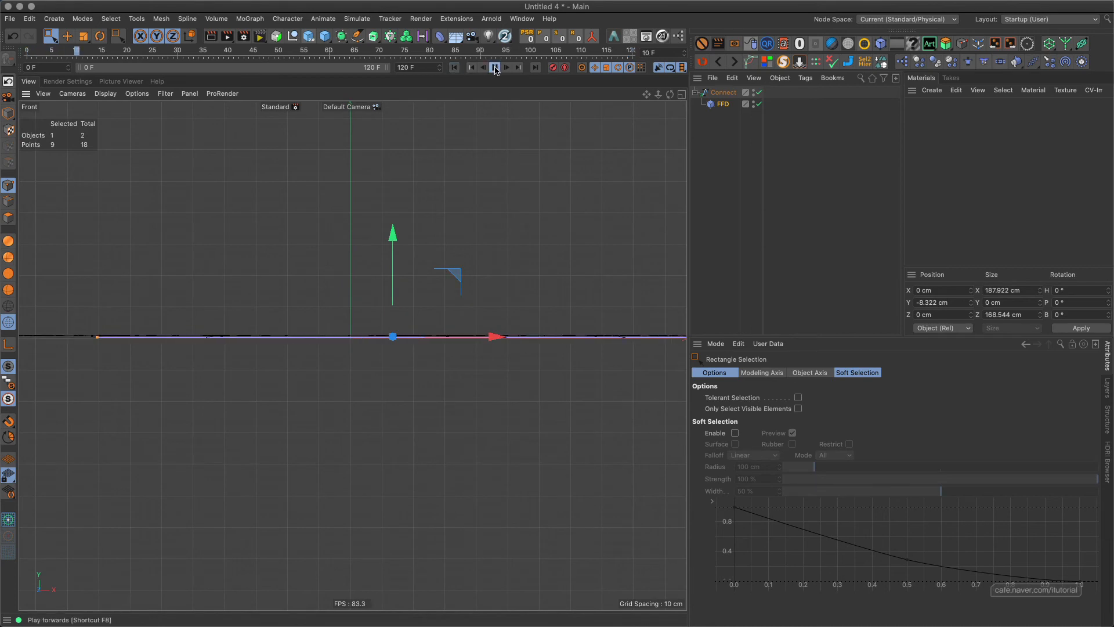
left_click(495, 68)
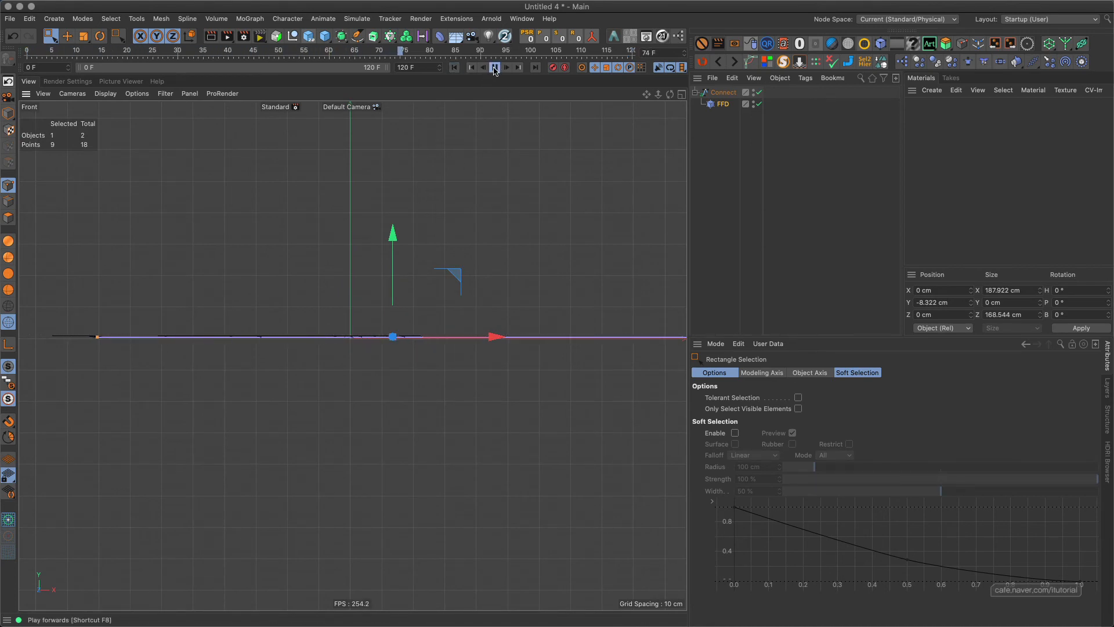
left_click(454, 67)
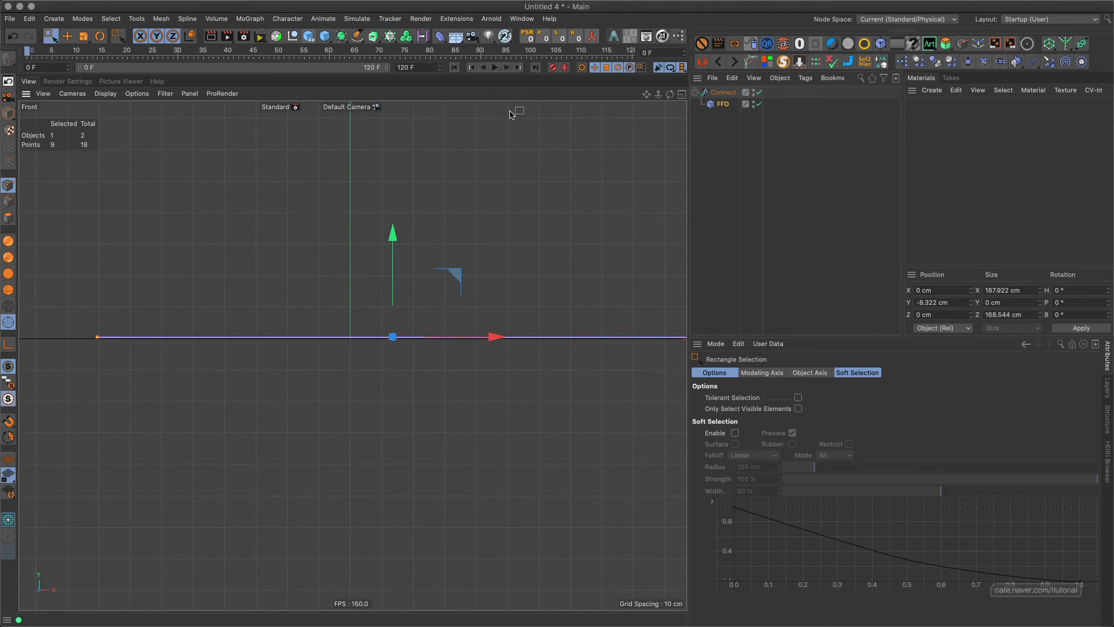
Try to enlarge the FFD cage in the Perspective view by scaling its nine selected points to about 140%.
key("F1")
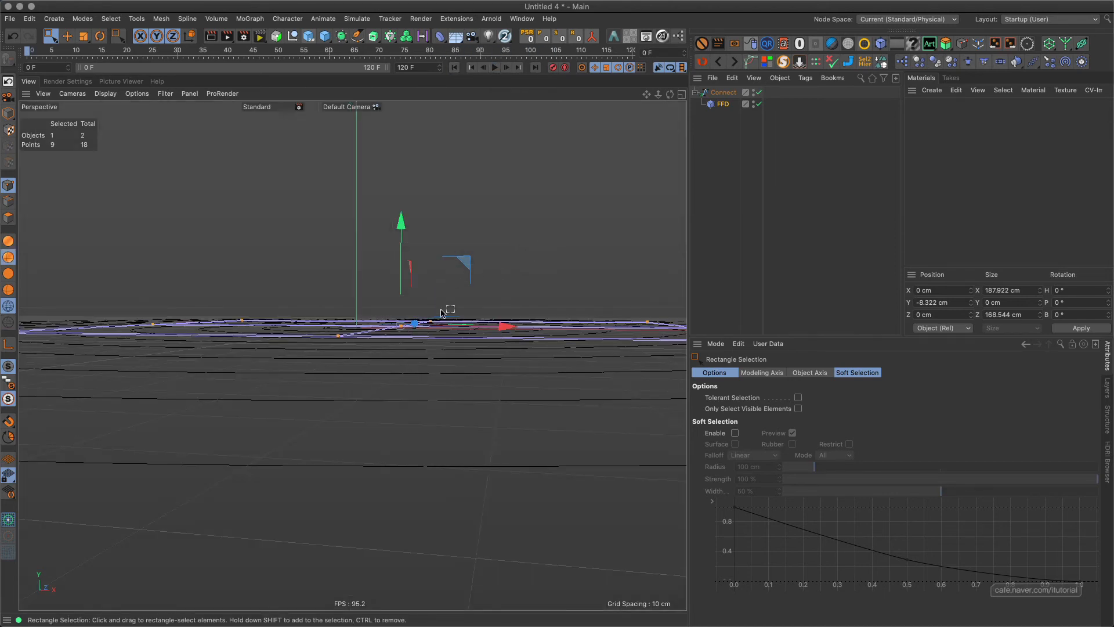
left_click_drag(418, 300, 394, 343, "alt")
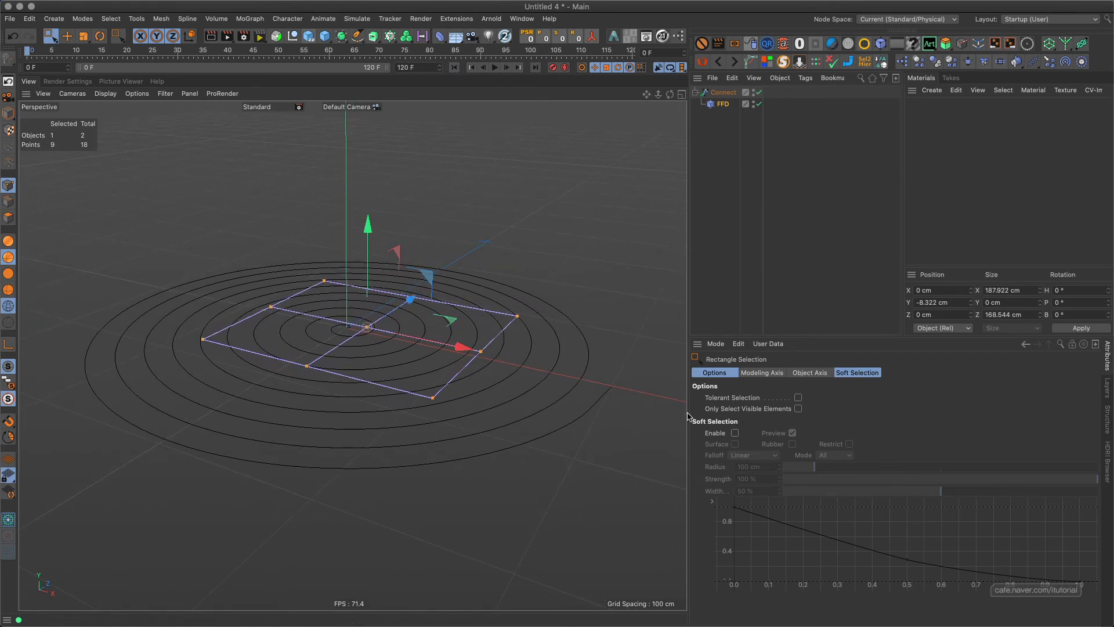
left_click(707, 105)
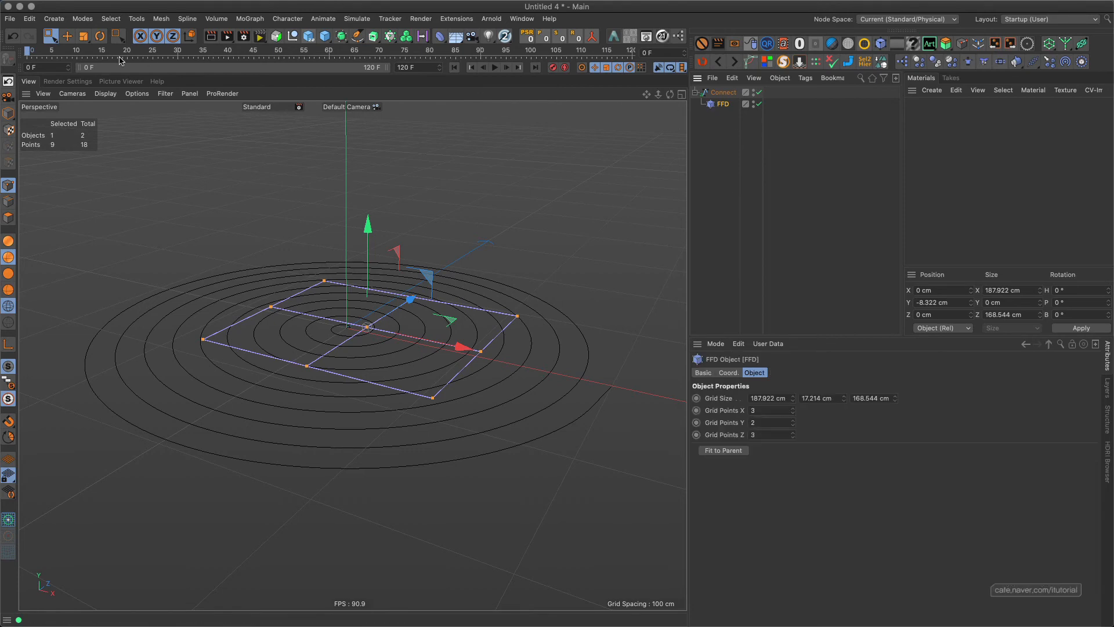
key("t")
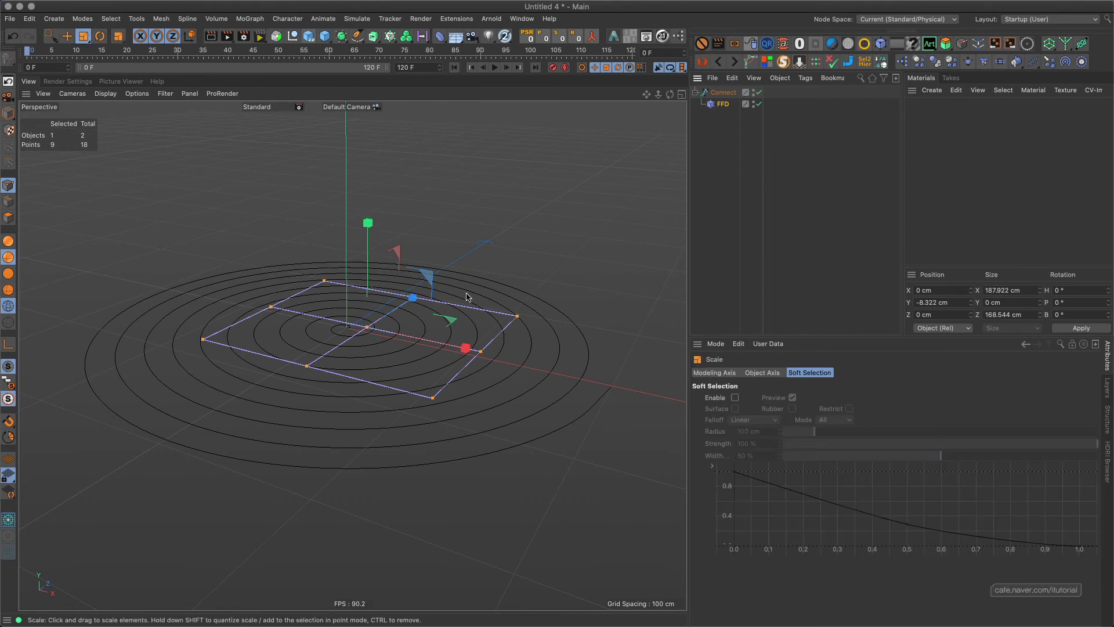
left_click_drag(456, 297, 636, 297, "alt")
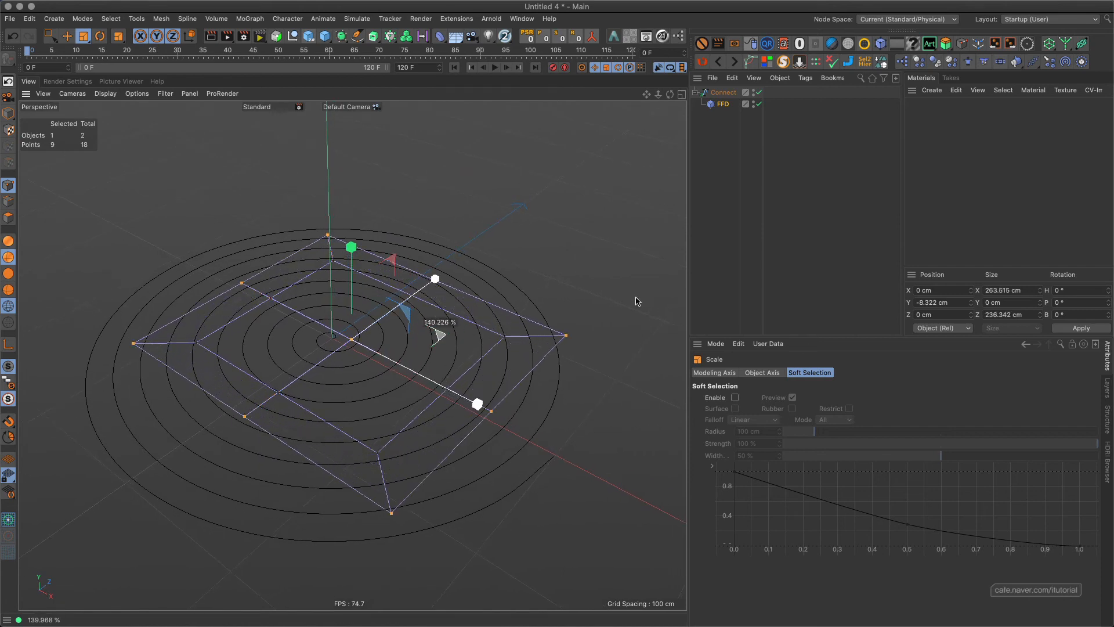
key("super+z")
In Model mode, enlarge the FFD's grid size to about 433.922 cm in X and 437.544 cm in Z.
left_click(8, 113)
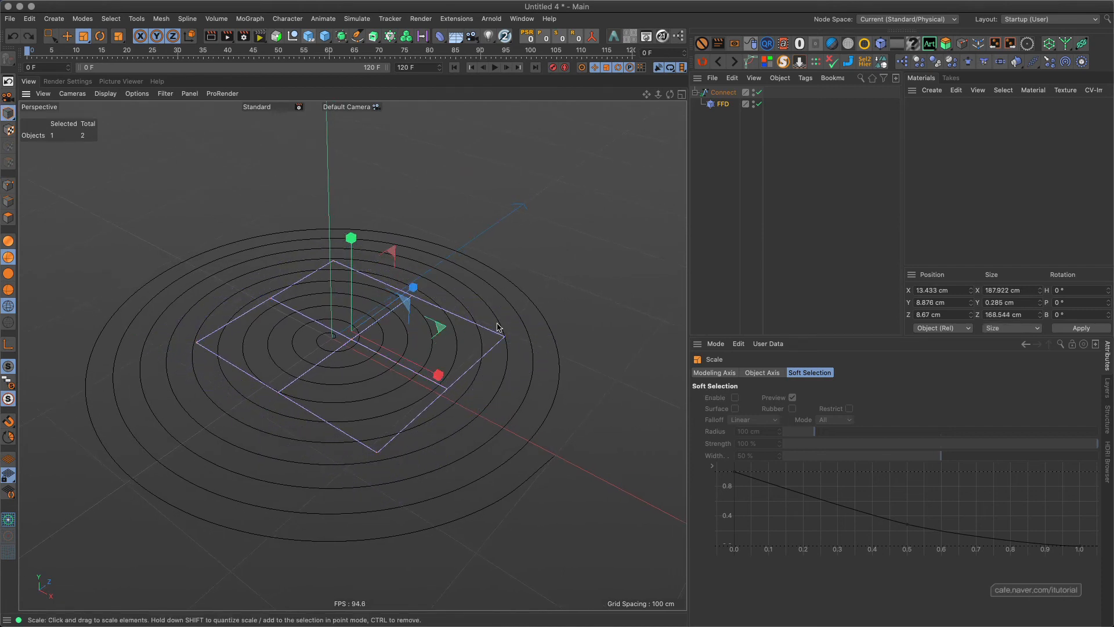
left_click(726, 106)
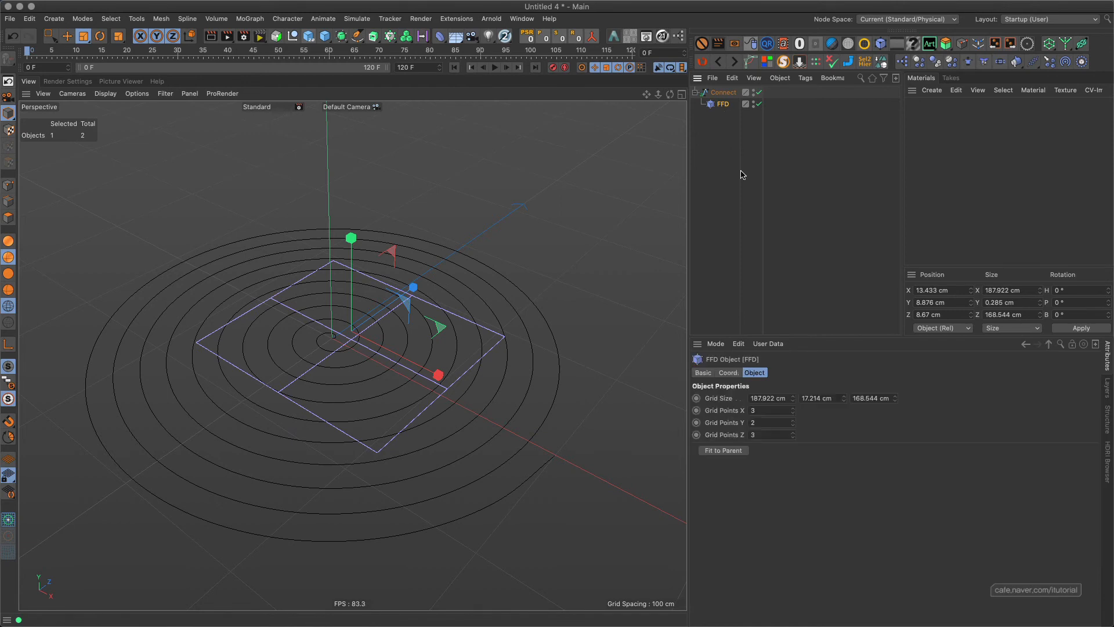
left_click_drag(793, 398, 818, 280)
left_click_drag(894, 399, 632, 174)
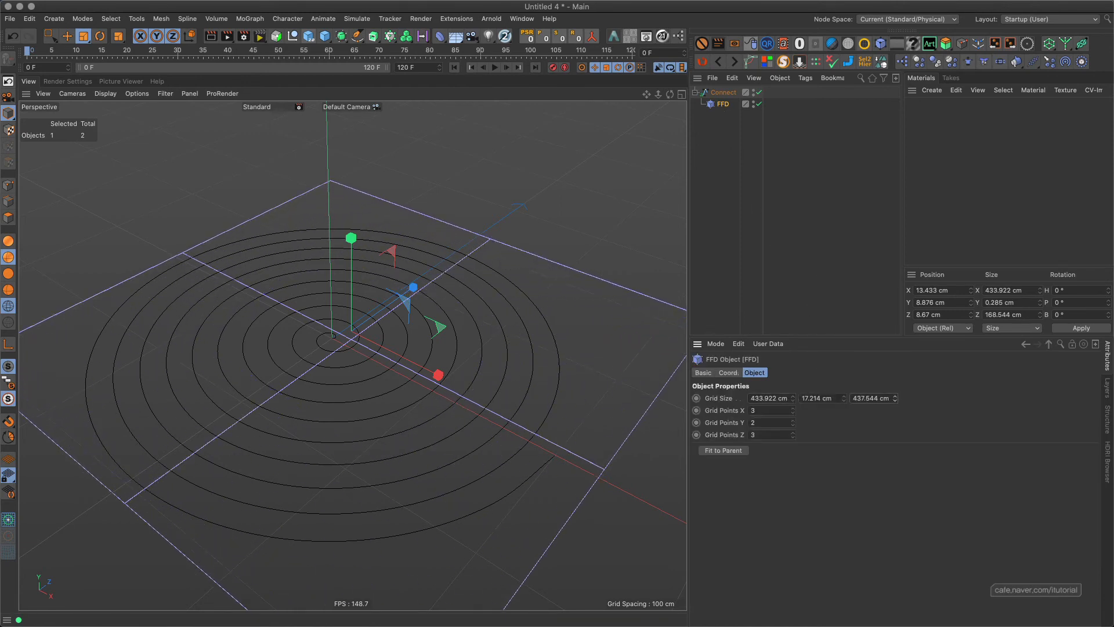
Play the animation with the enlarged FFD, stop at frame 49 to check the spline, deselect everything and return to the first frame.
left_click(494, 68)
left_click(495, 68)
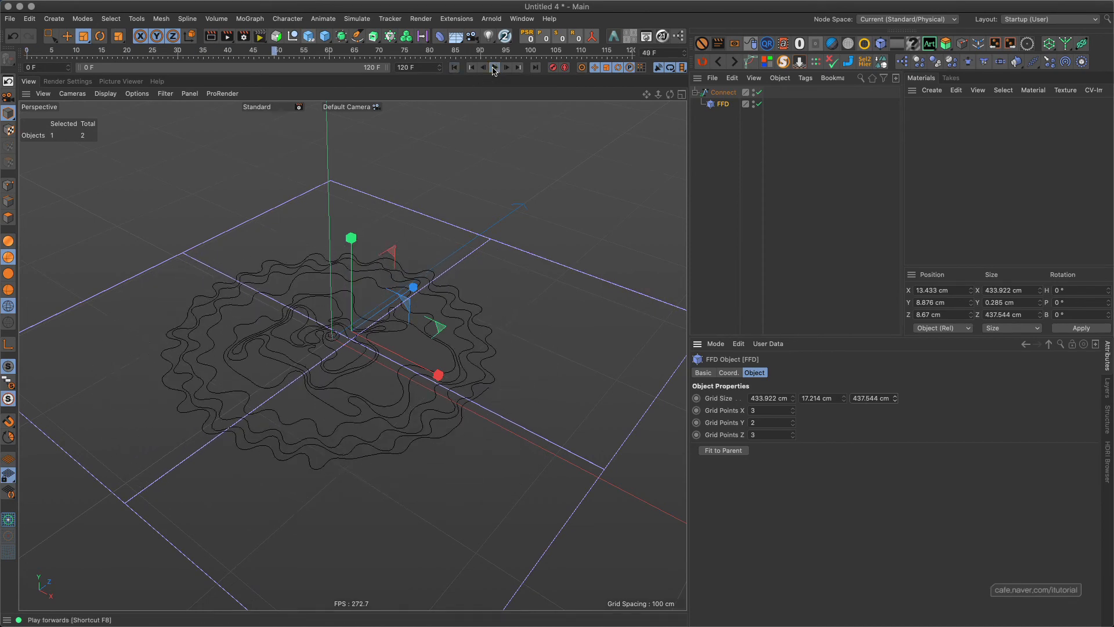
left_click_drag(424, 313, 485, 271, "alt")
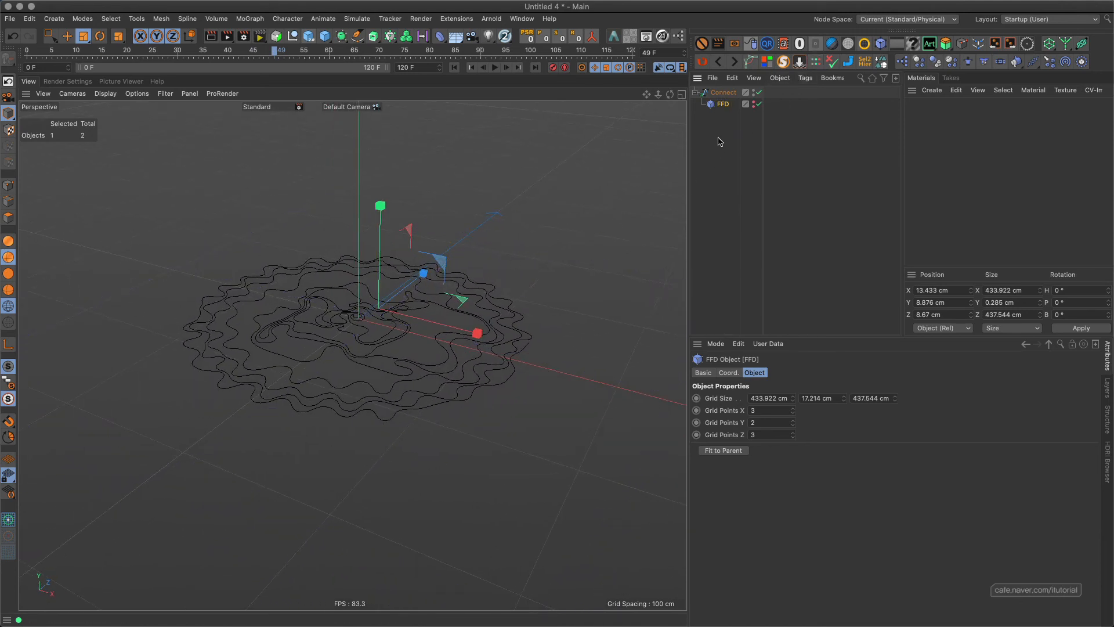
left_click(716, 141)
left_click(472, 68)
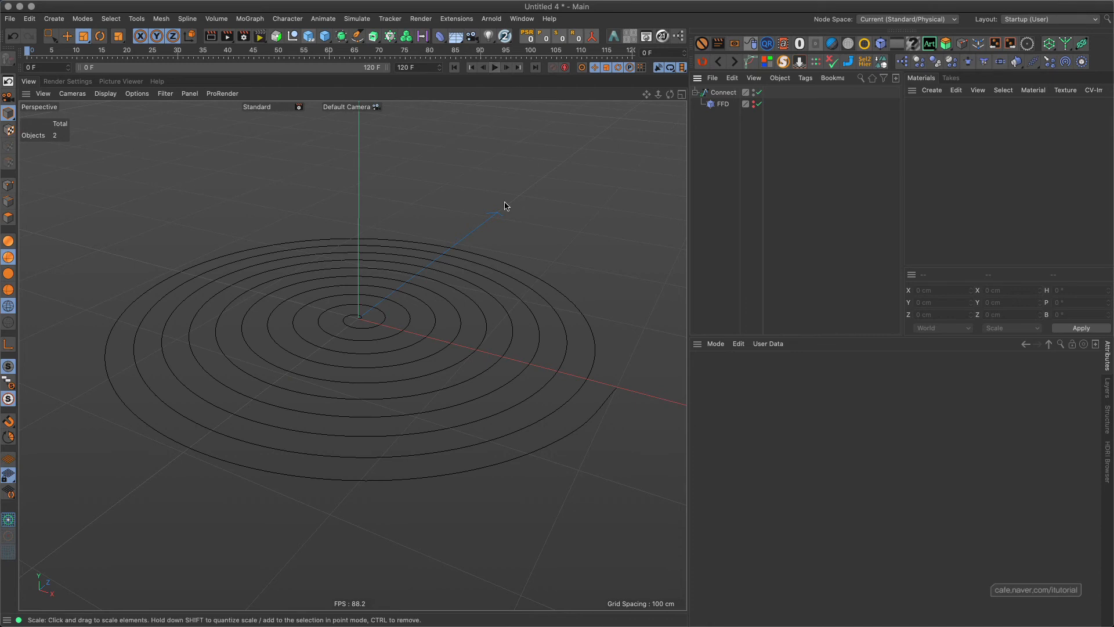
Check the spline's flatness in the Front view by scrubbing through the timeline and back to frame 0, and return to the Perspective view.
key("F4")
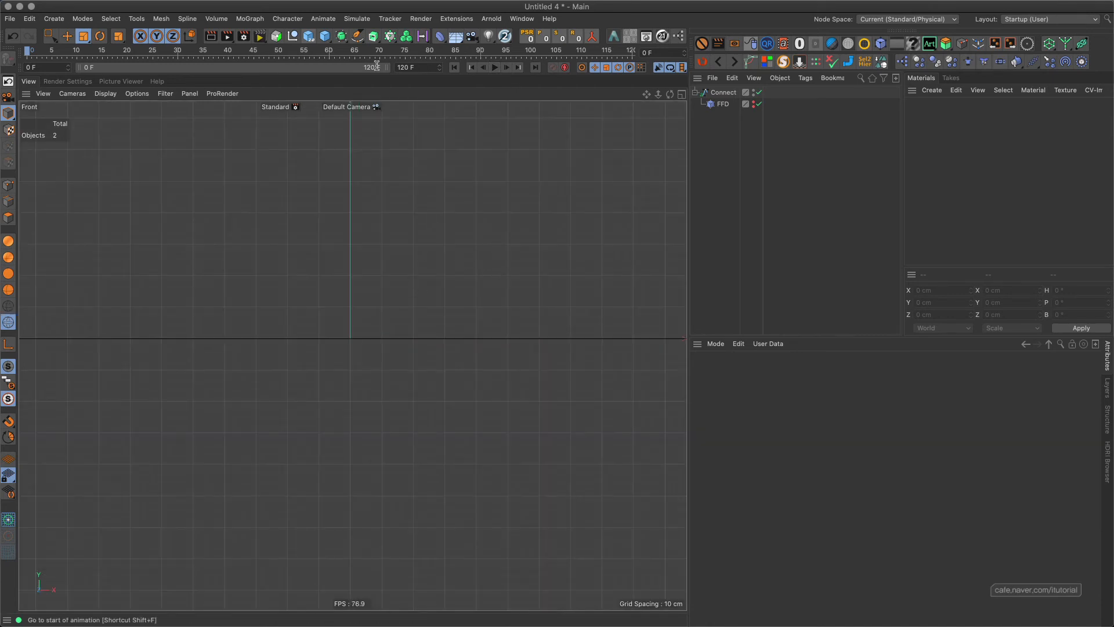
left_click_drag(47, 51, 72, 51)
left_click_drag(377, 68, 206, 61)
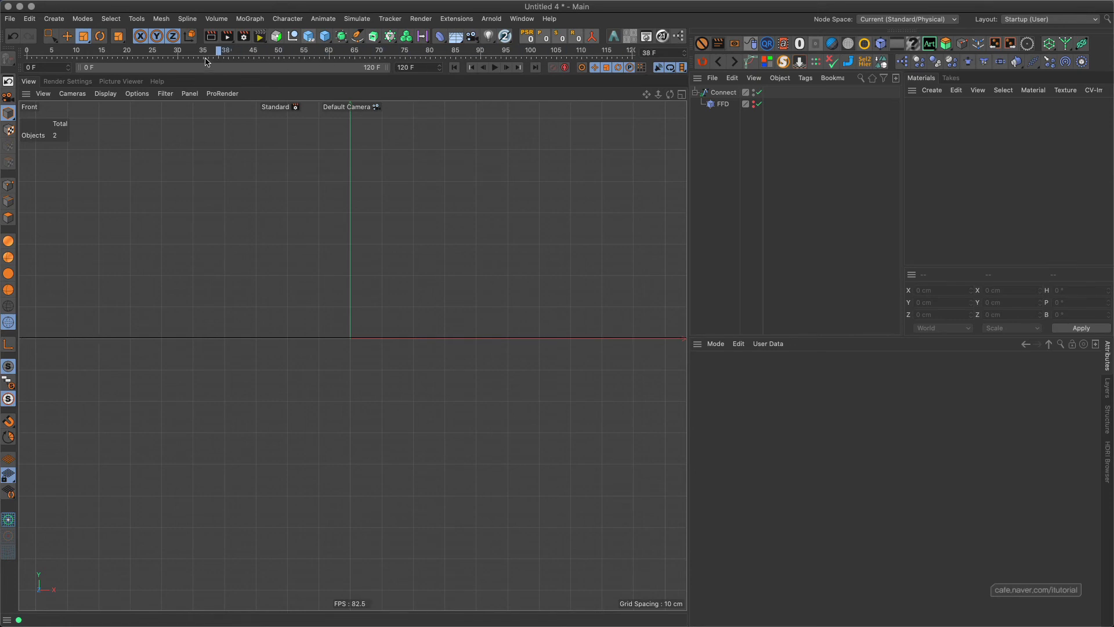
left_click_drag(44, 68, 25, 69)
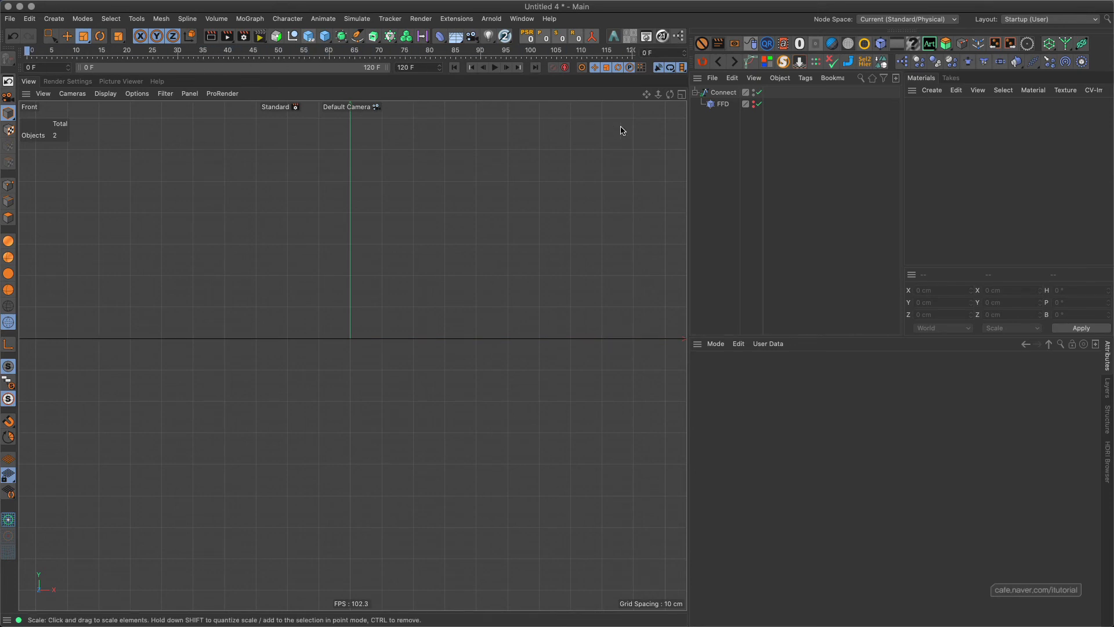
key("F1")
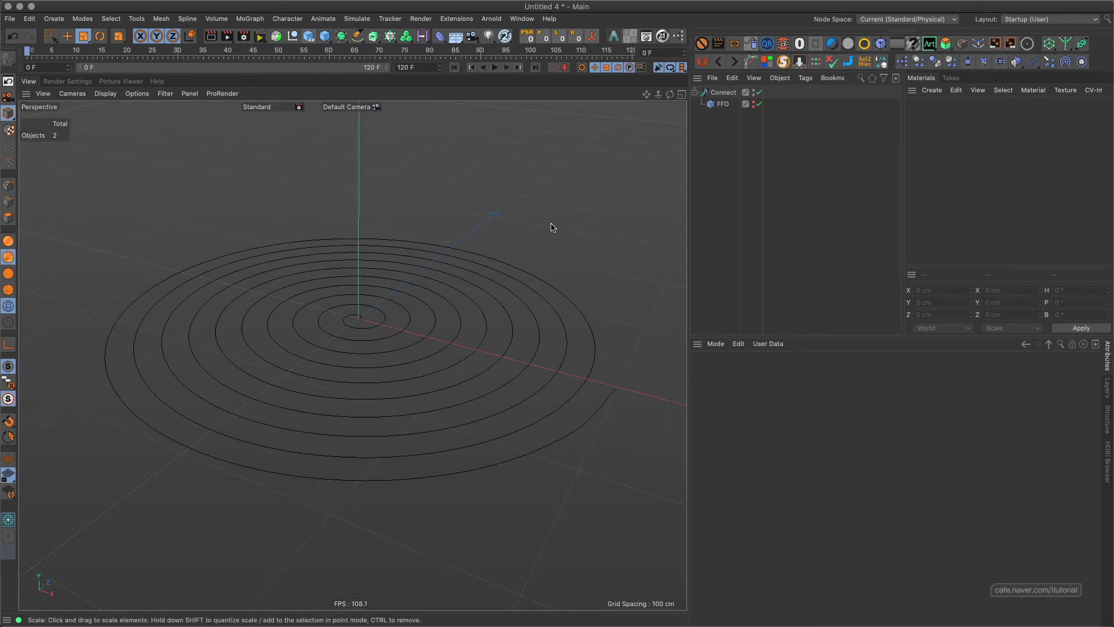
Add an Extrude generator with the Connect spline as its child and set its movement to 46 cm in Y and 0 cm in Z.
left_click(723, 93)
left_click(374, 37)
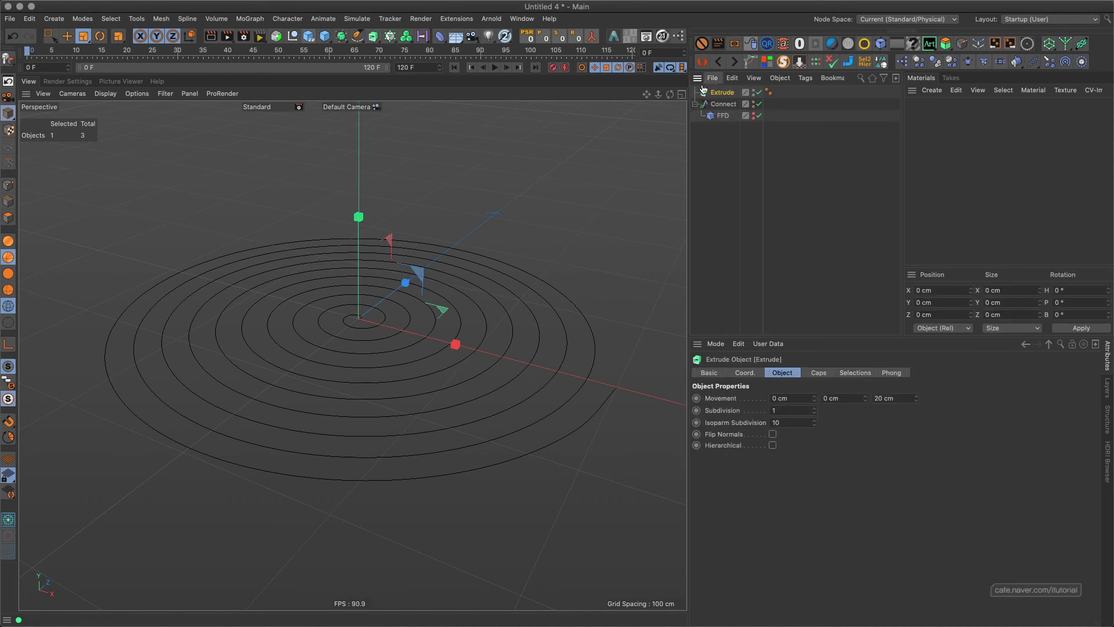
left_click_drag(722, 104, 732, 94)
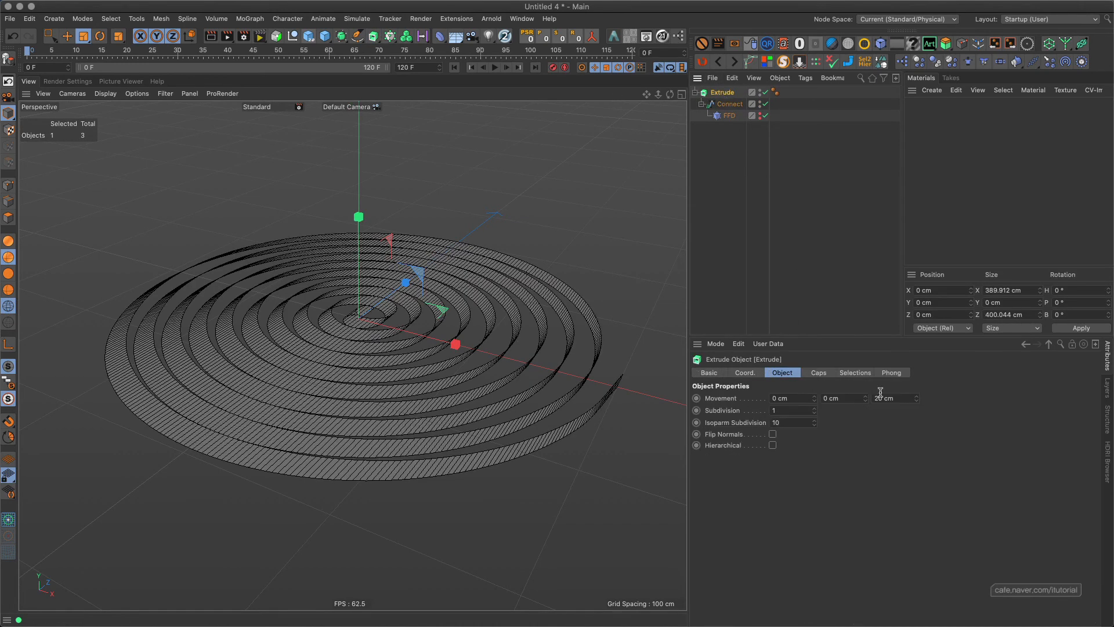
type("0")
key("Return")
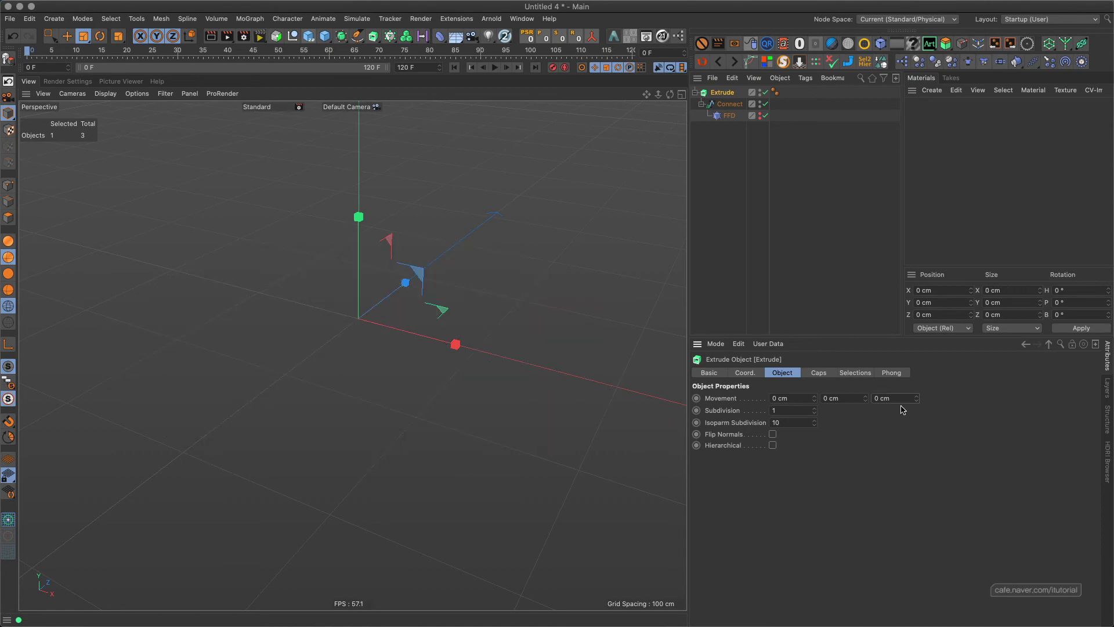
left_click_drag(865, 398, 872, 371)
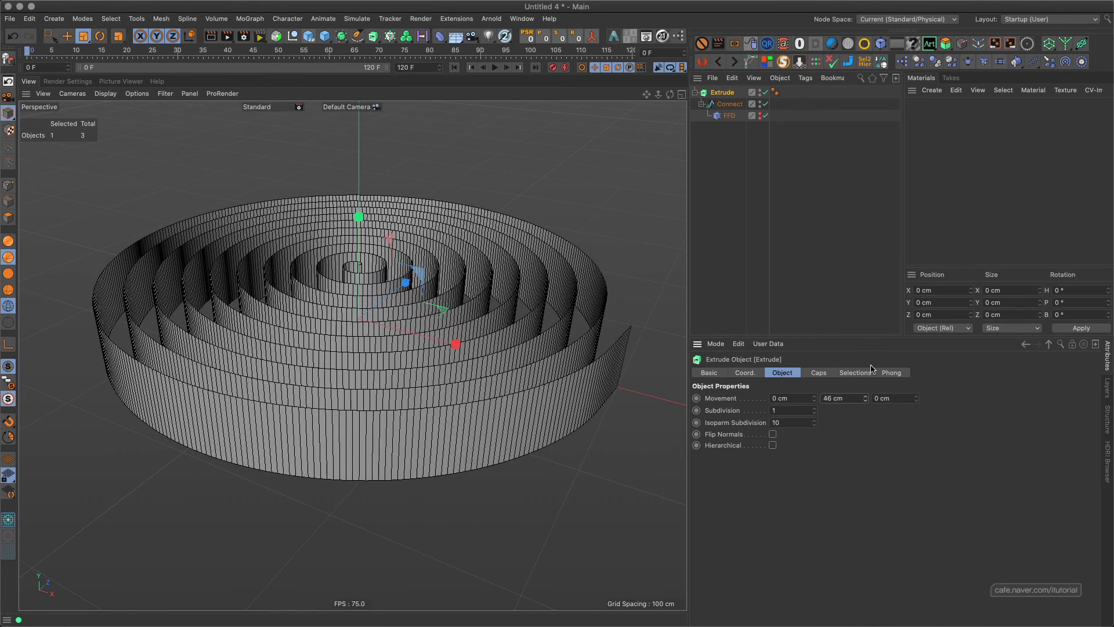
Scrub to frame 87 and examine the extruded spline's walls up close and from another angle.
left_click_drag(40, 54, 468, 39)
scroll(386, 257, "up", 8)
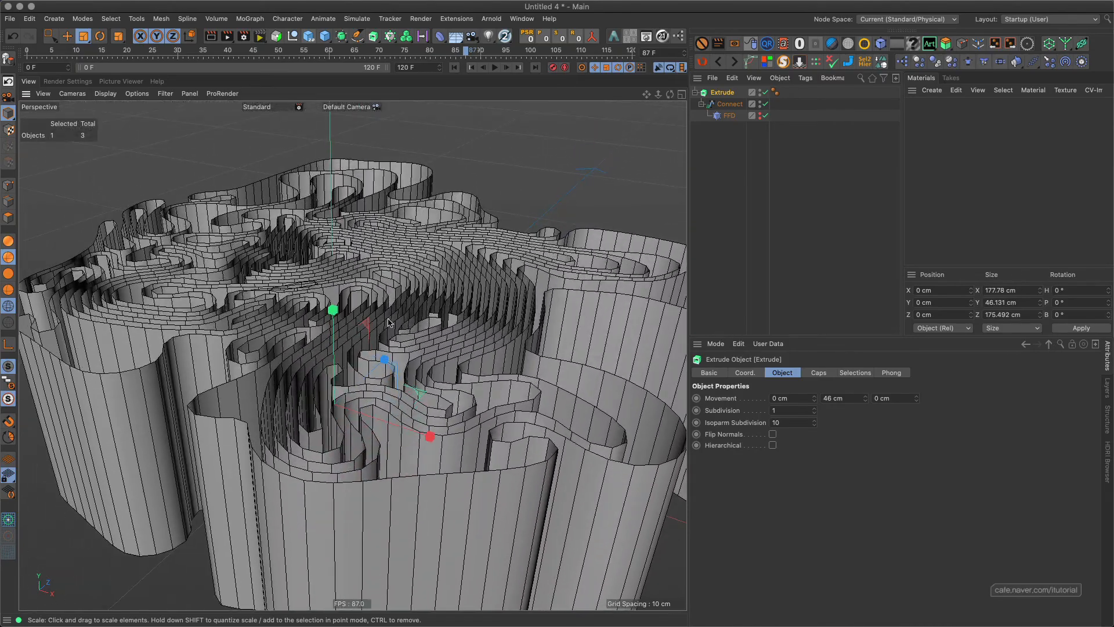
mouse_move(389, 323)
left_mouse_down("alt")
mouse_move(385, 293)
mouse_move(393, 301)
left_mouse_up("alt")
scroll(430, 293, "down", 5)
middle_click_drag(429, 293, 468, 283, "alt")
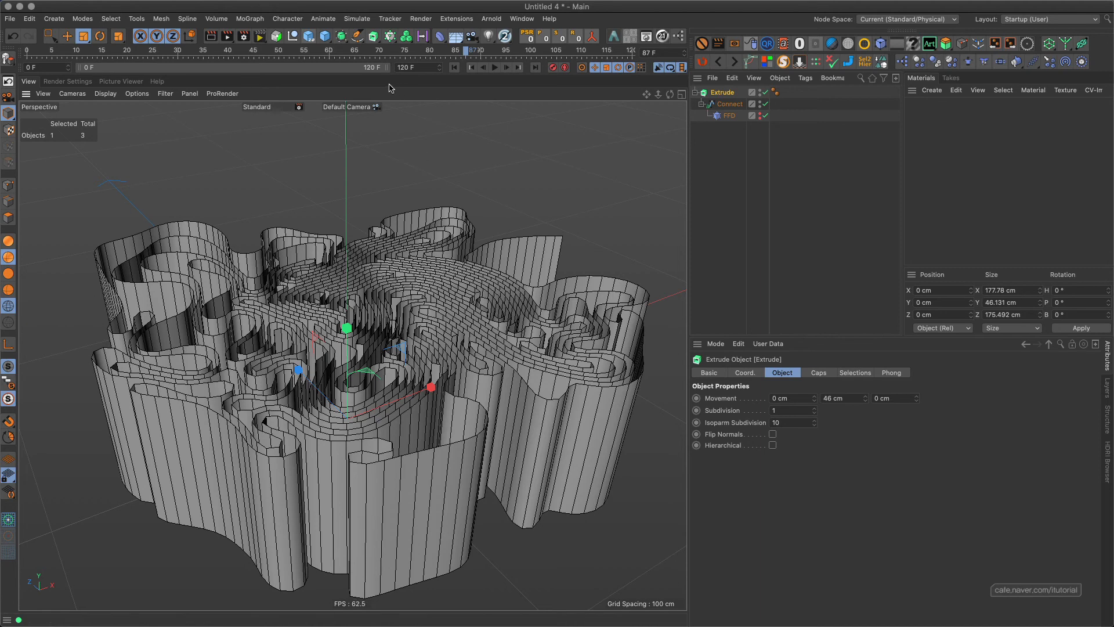
Nest the Extrude in a Subdivision Surface and that in a Cloth Surface with a thickness of 0.2 cm.
left_click(342, 37, "alt")
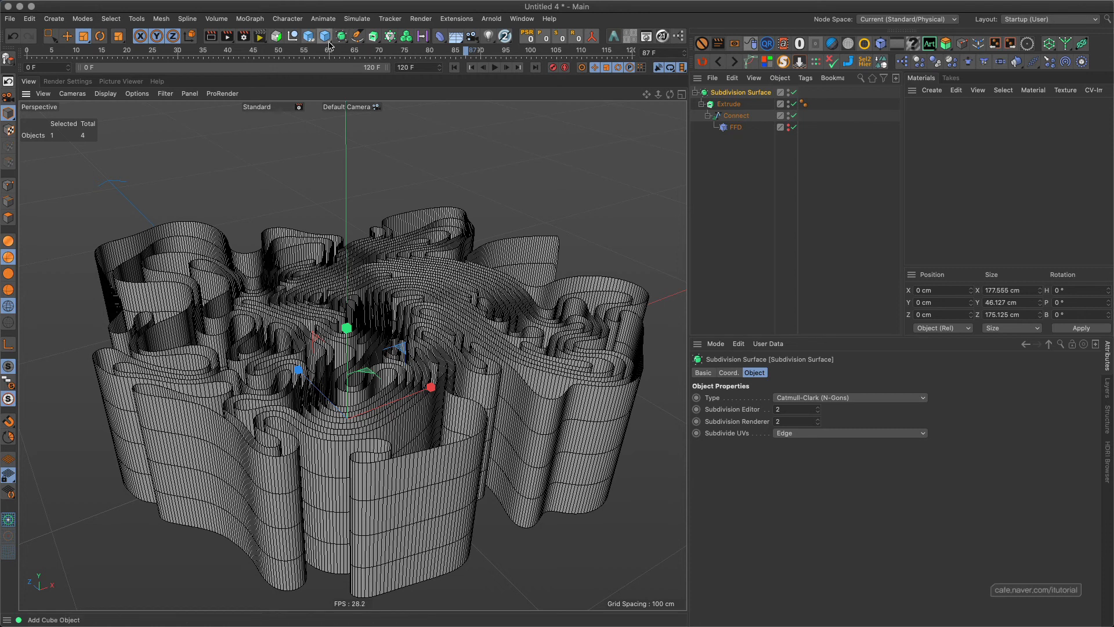
left_click_drag(341, 37, 368, 71)
left_click_drag(343, 38, 380, 74)
left_click_drag(731, 96, 732, 96)
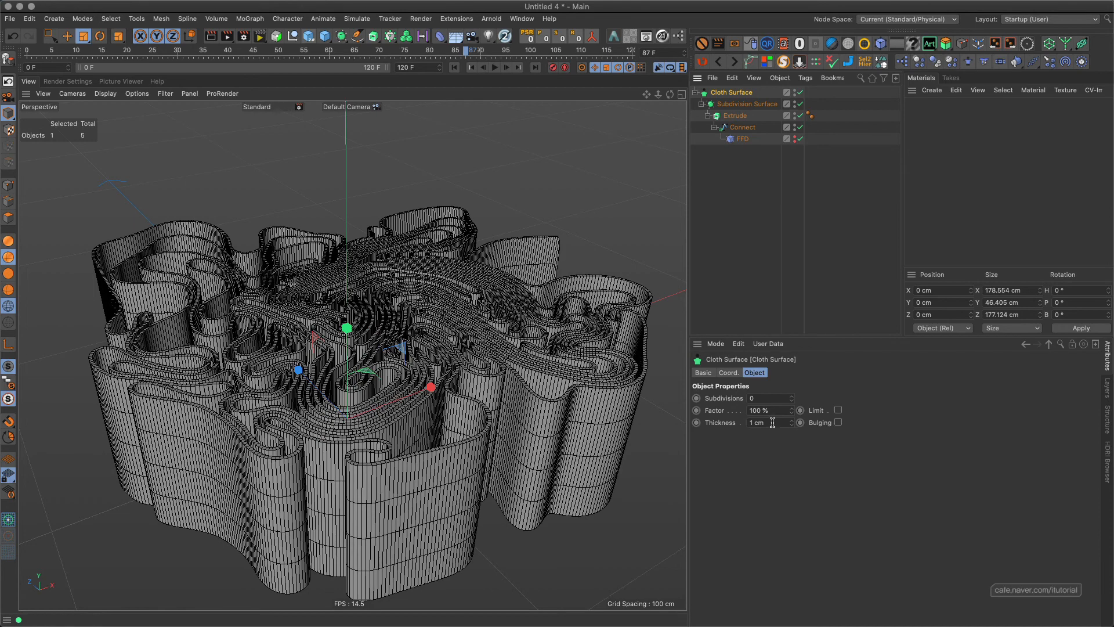
type(".2")
key("Return")
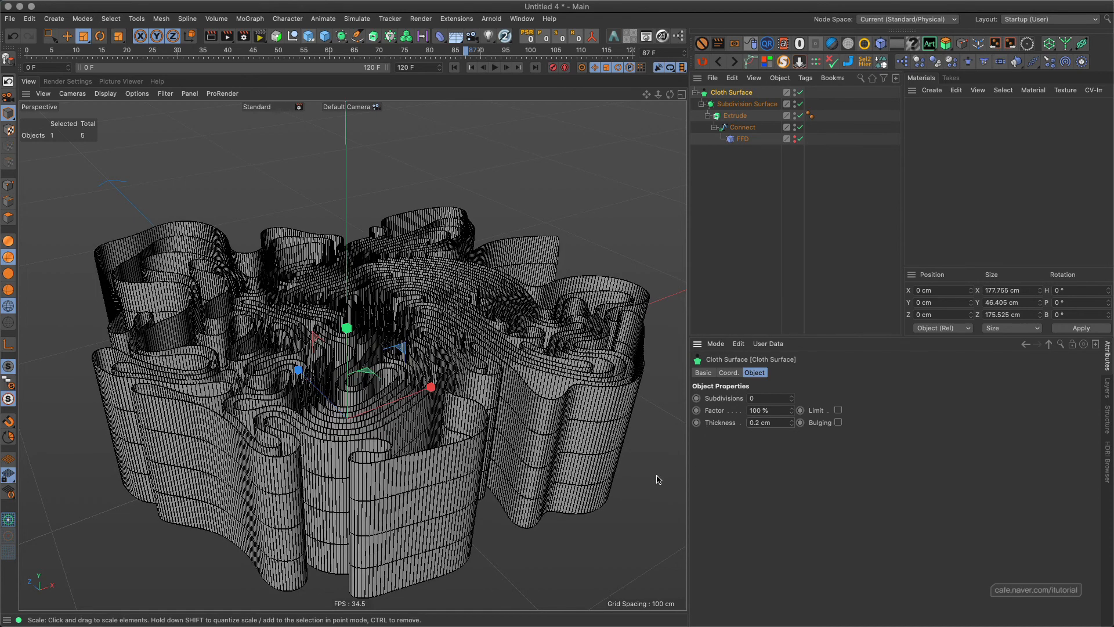
Switch the viewport display to Gouraud Shading without lines for a close view of the thickened walls.
scroll(394, 304, "up", 3)
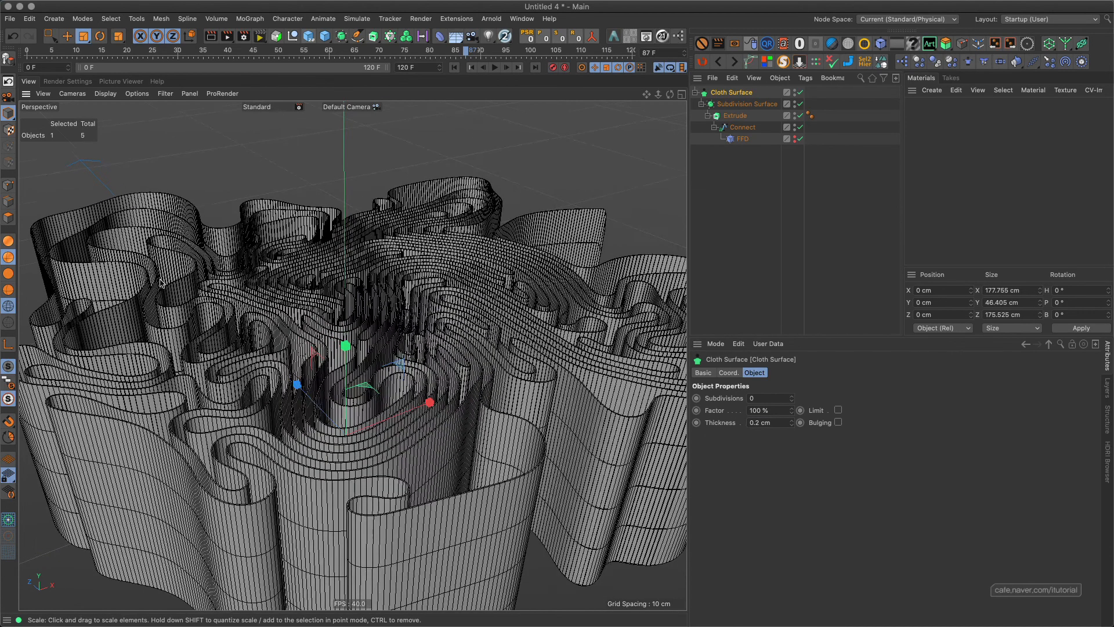
left_click(9, 241)
scroll(413, 306, "up", 8)
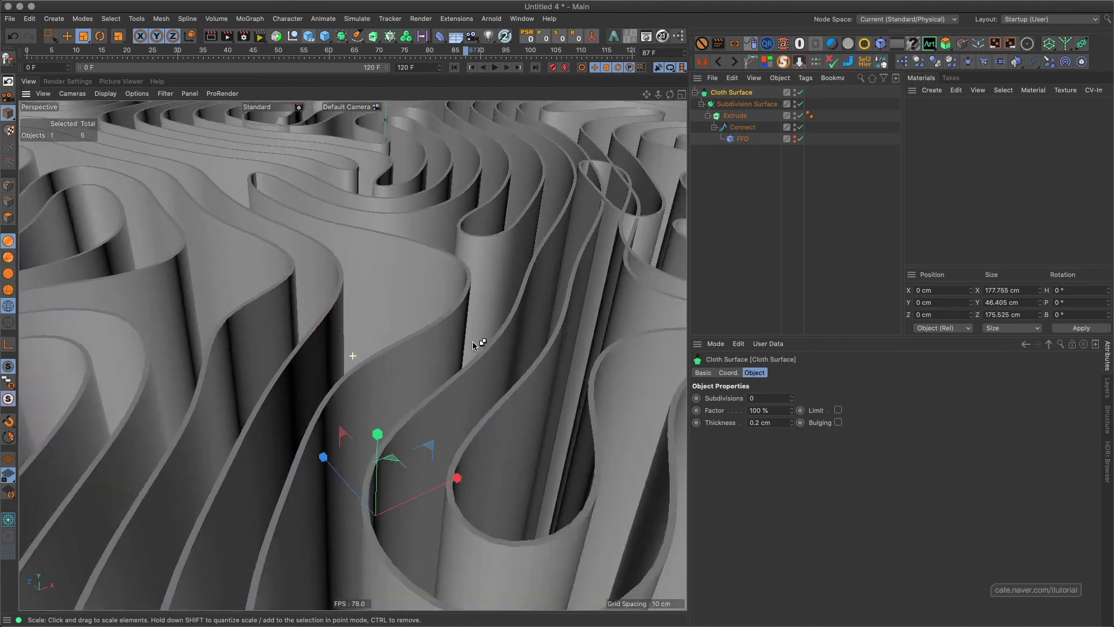
Examine the smoothness and thickness of the spline walls at frame 87 from several close and distant angles.
left_click_drag(473, 342, 450, 271, "alt")
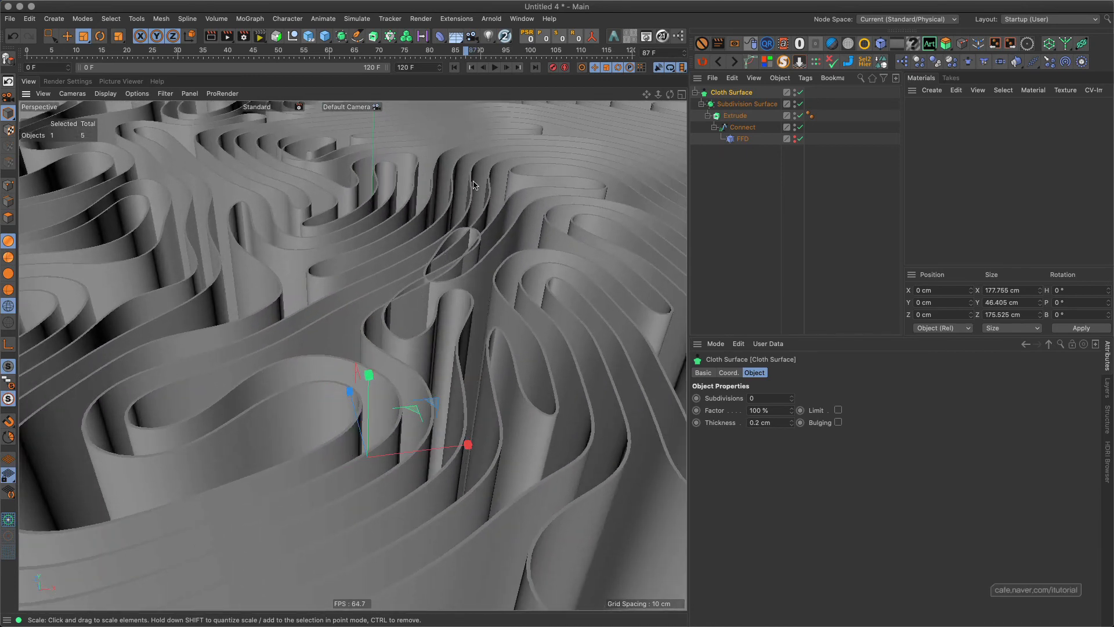
left_click_drag(405, 332, 416, 308, "alt")
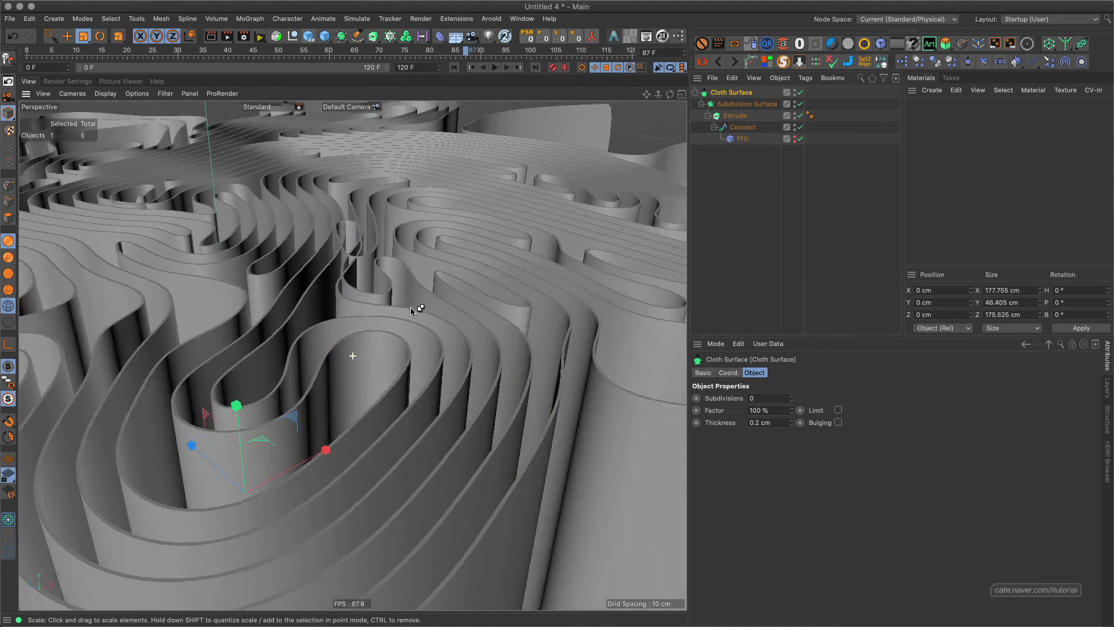
right_click_drag(416, 308, 380, 334, "alt")
left_click_drag(391, 311, 429, 335, "alt")
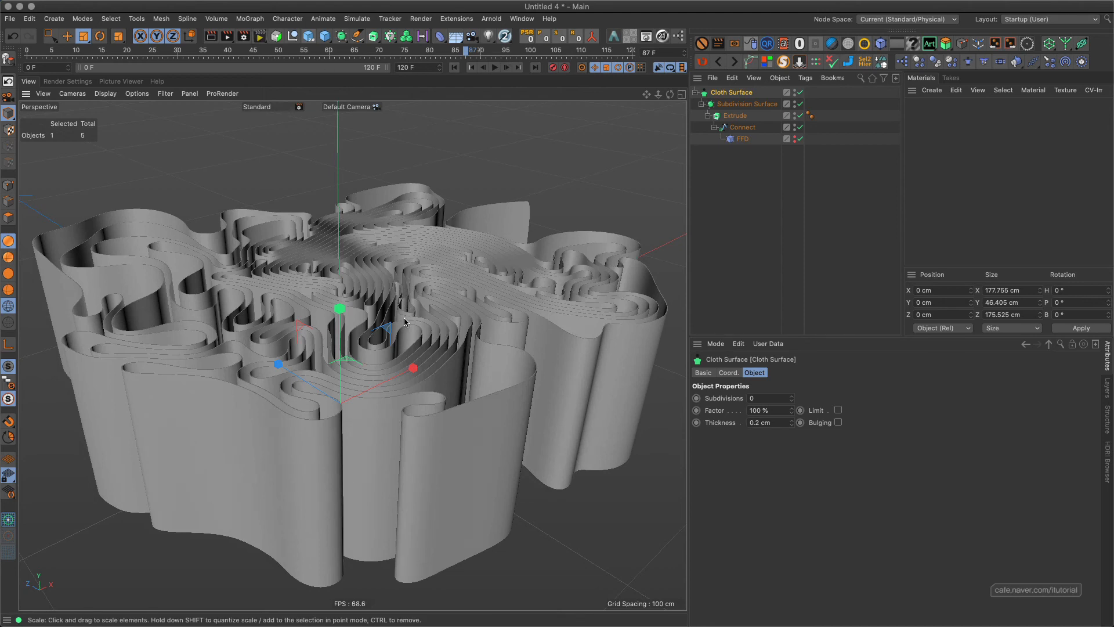
left_click_drag(380, 298, 313, 272, "alt")
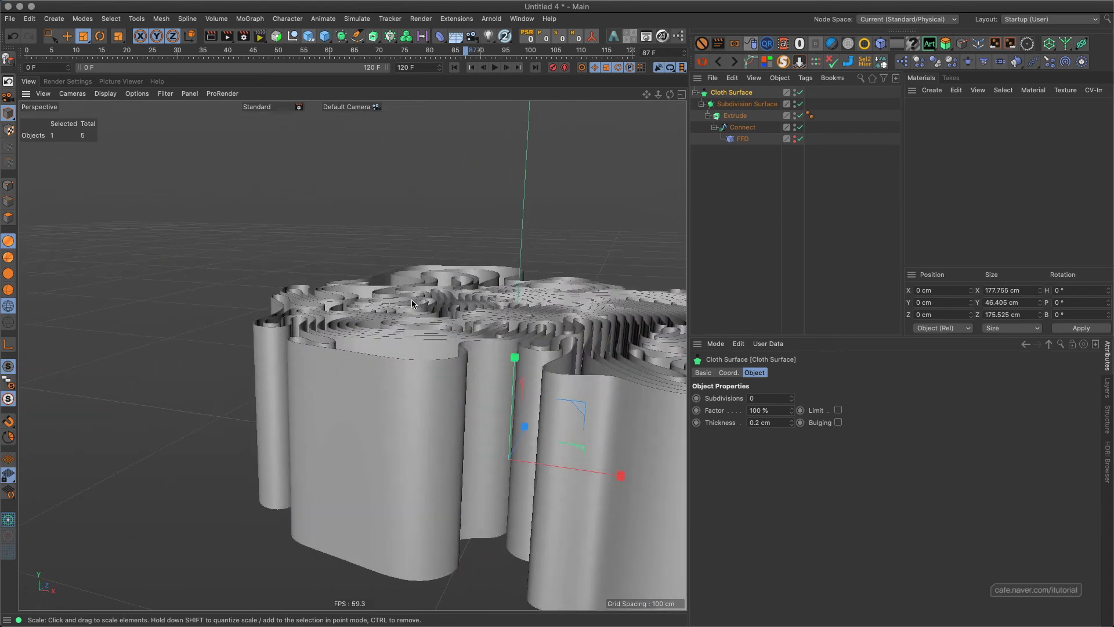
middle_click_drag(511, 316, 301, 313, "alt")
scroll(344, 338, "up", 5)
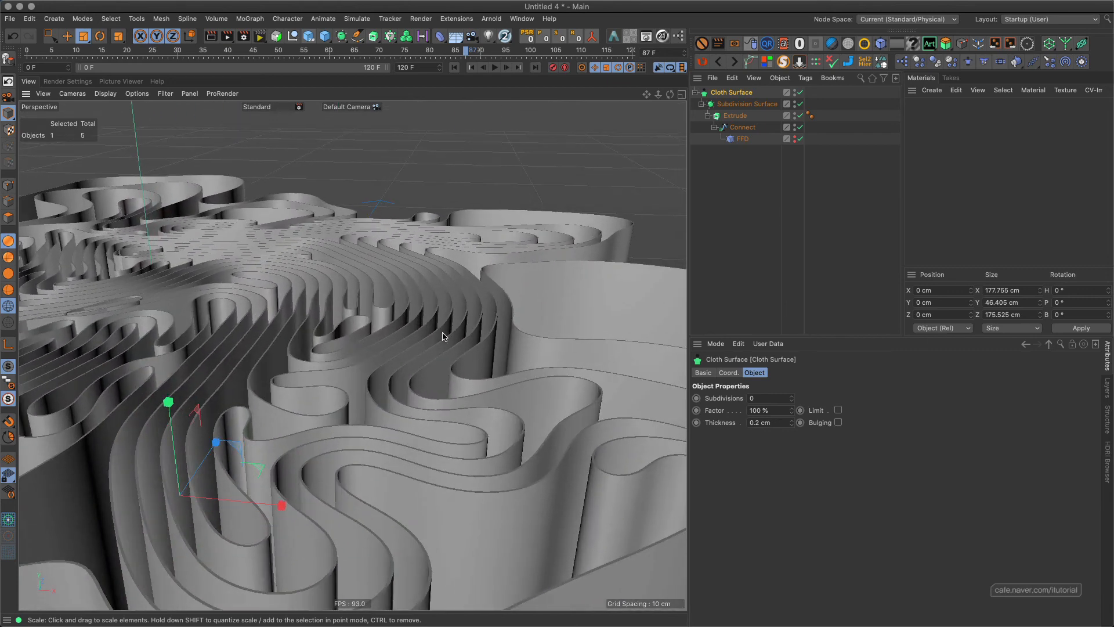
Play the thickened spline animation from the first frame, stop at frame 87, and replay it from the start.
left_click(471, 67)
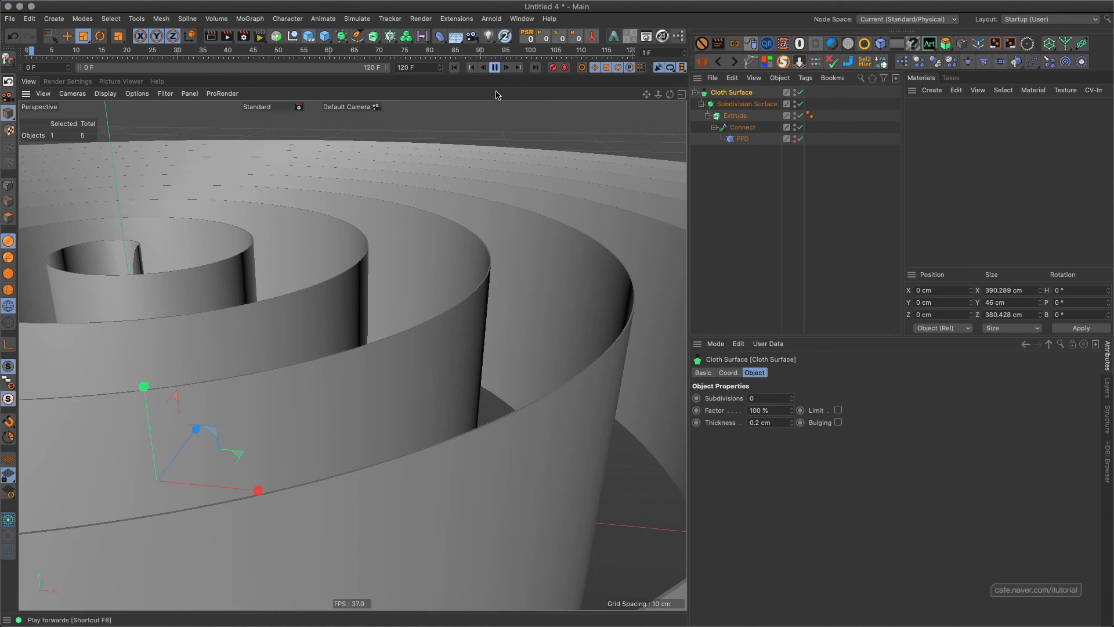
left_click(494, 67)
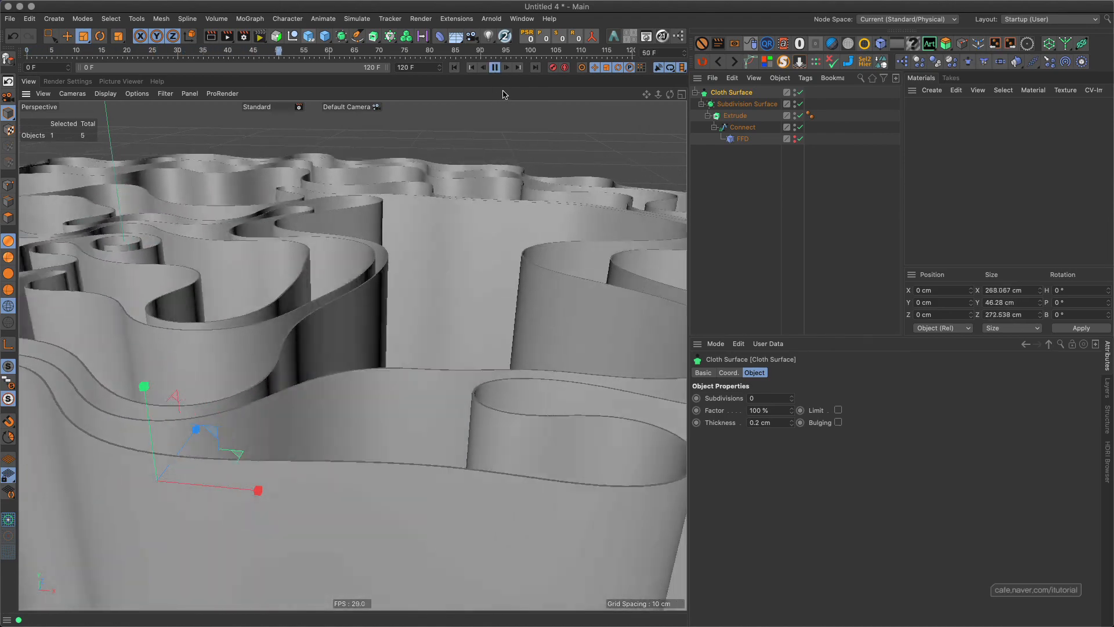
left_click(496, 68)
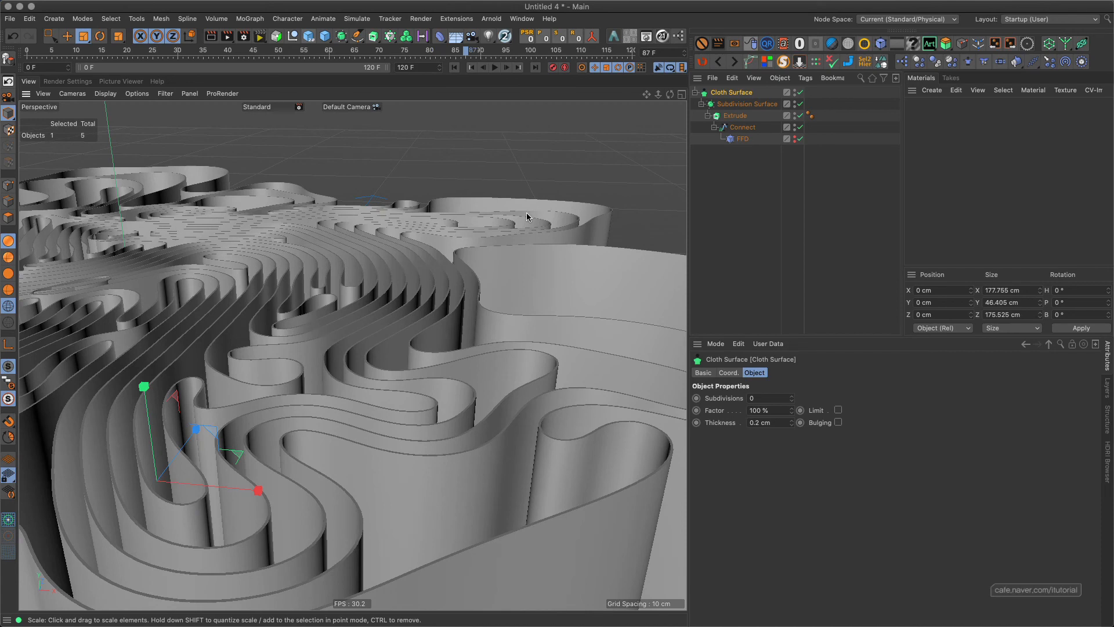
left_click(471, 68)
left_click(495, 68)
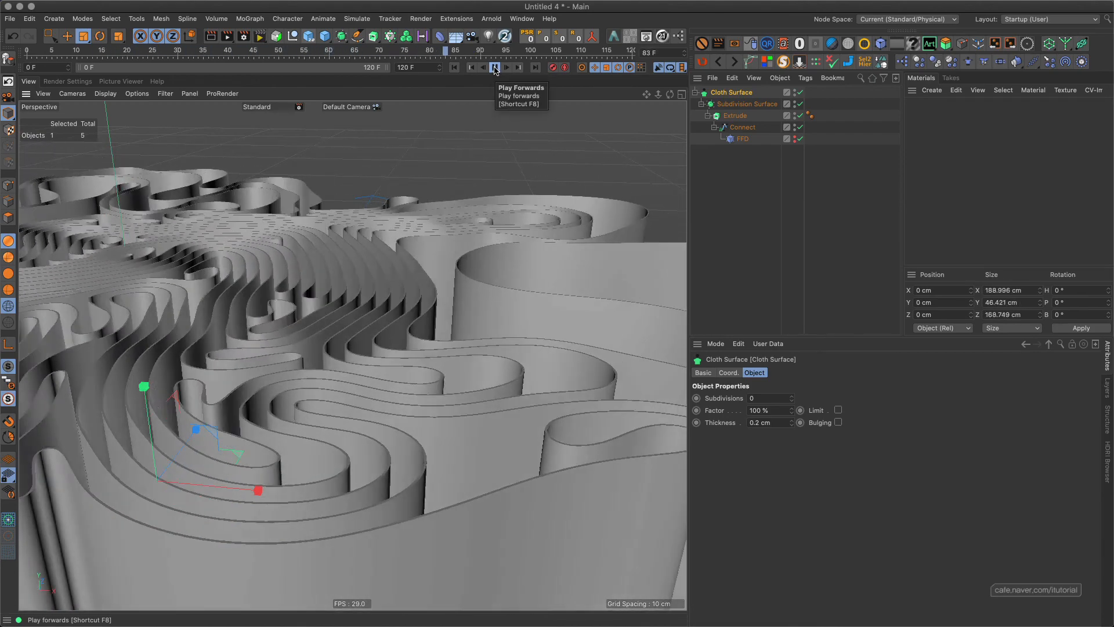
Stop the playback at frame 87 and set the Connect Alembic object's animation speed to 30%.
left_click(495, 68)
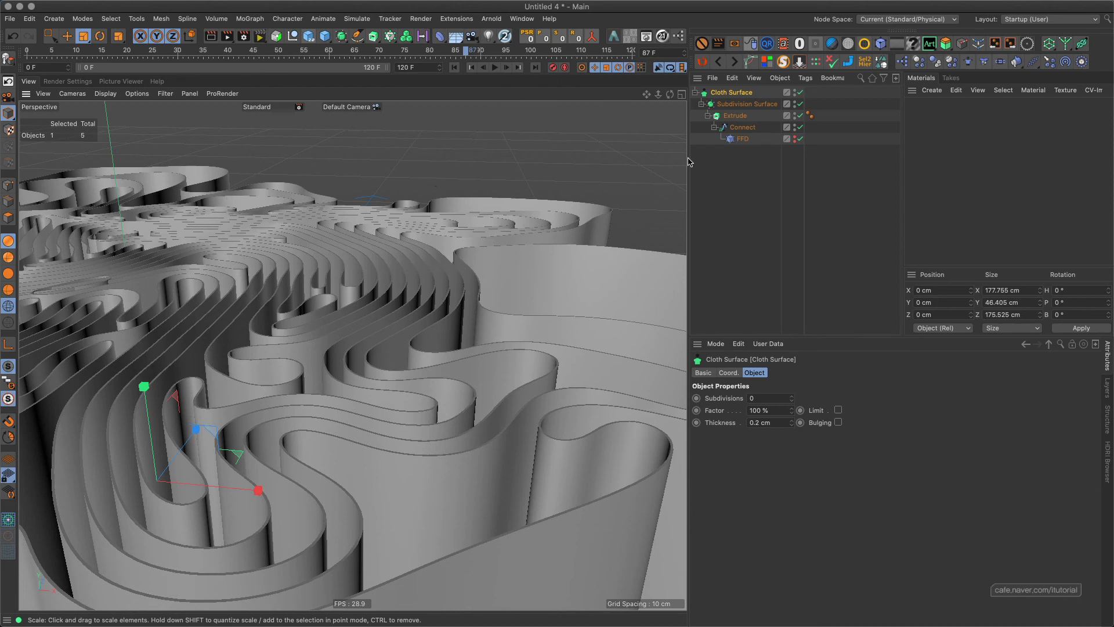
left_click(742, 127)
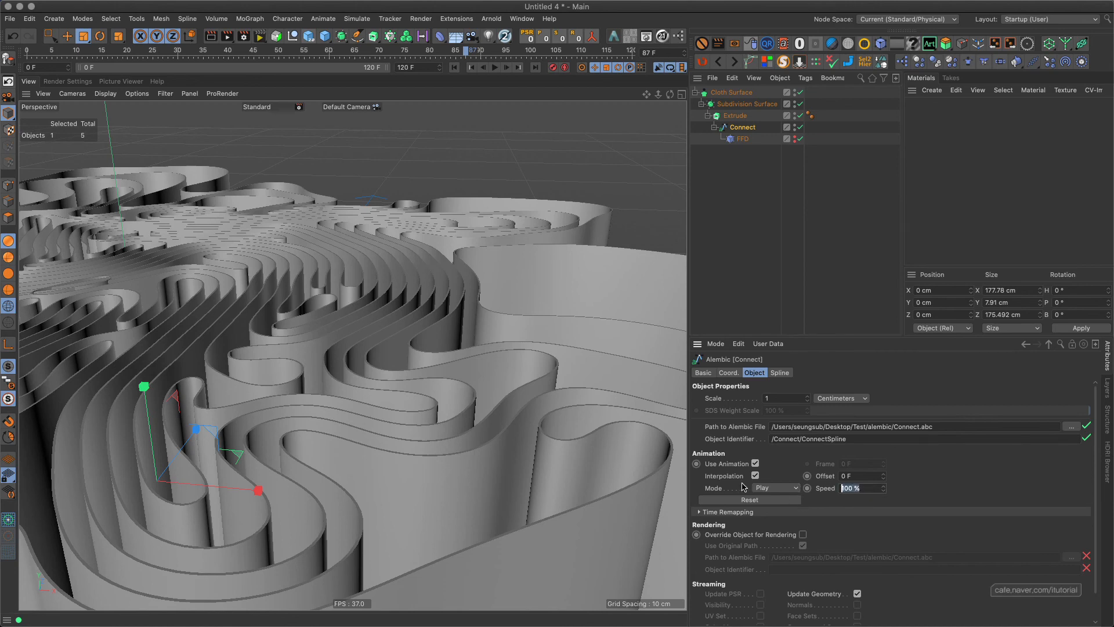
type("30")
key("Return")
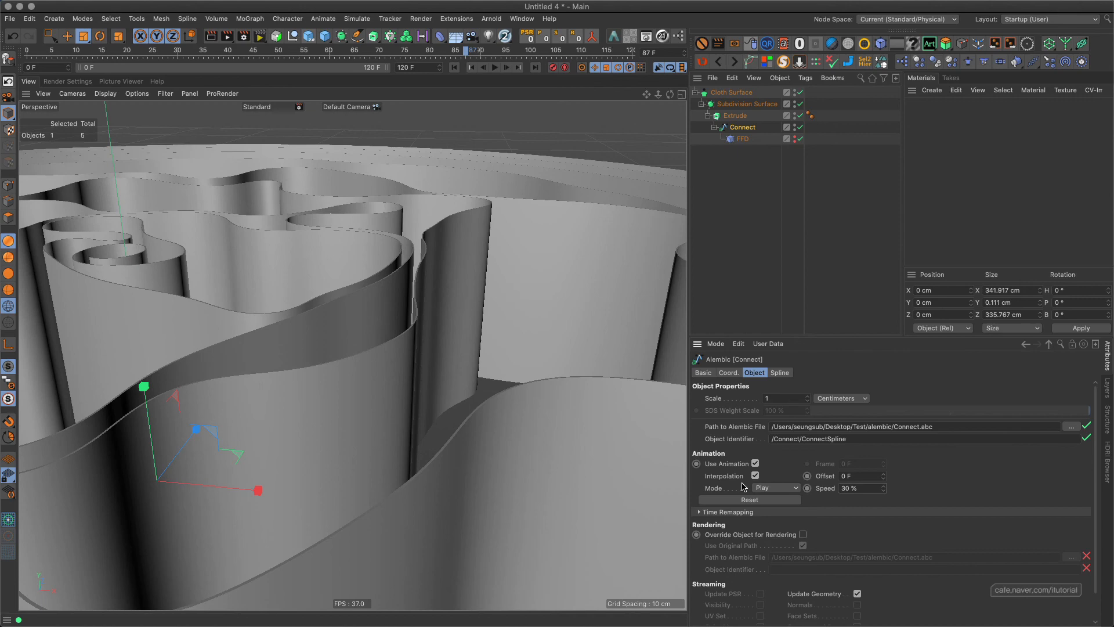
Preview the slowed spline animation twice from the first frame, returning to frame 0 after each run.
left_click(454, 67)
left_click(494, 67)
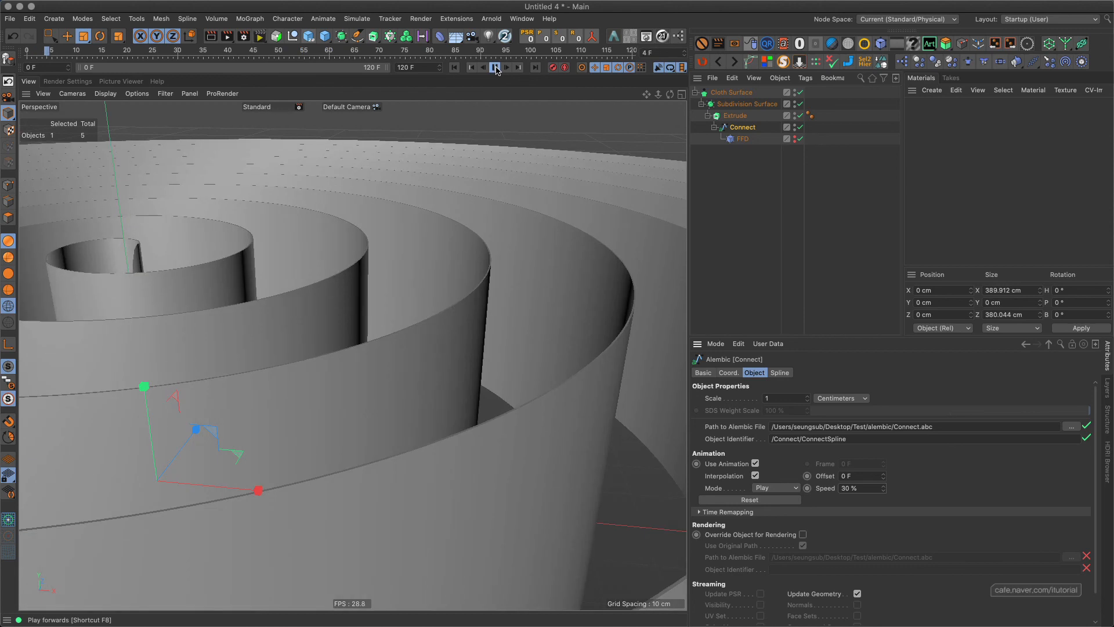
left_click(494, 68)
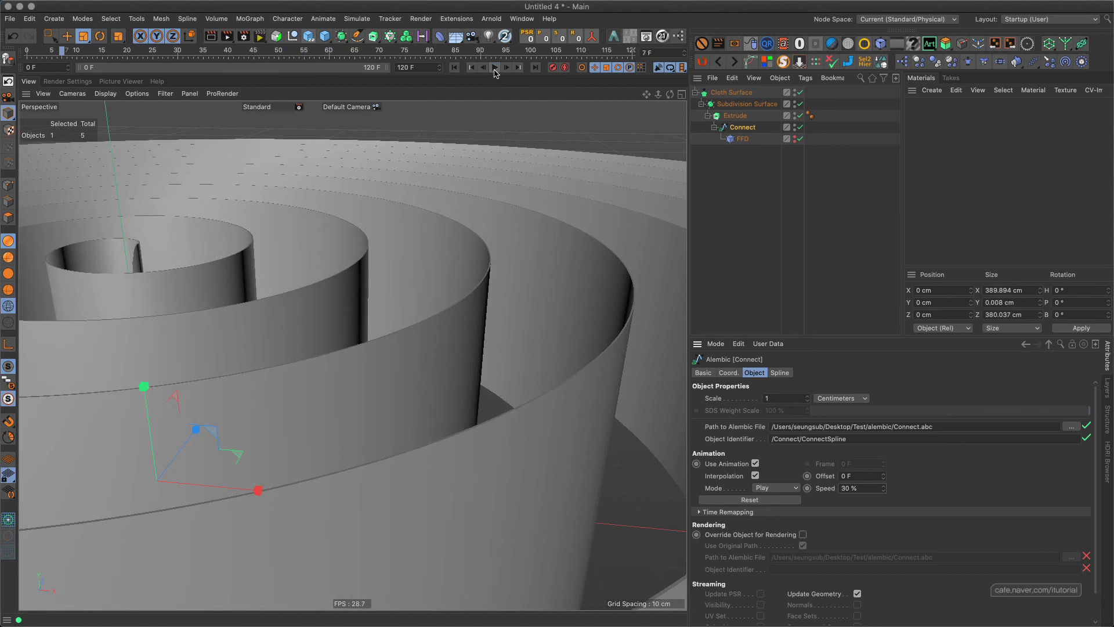
left_click(454, 67)
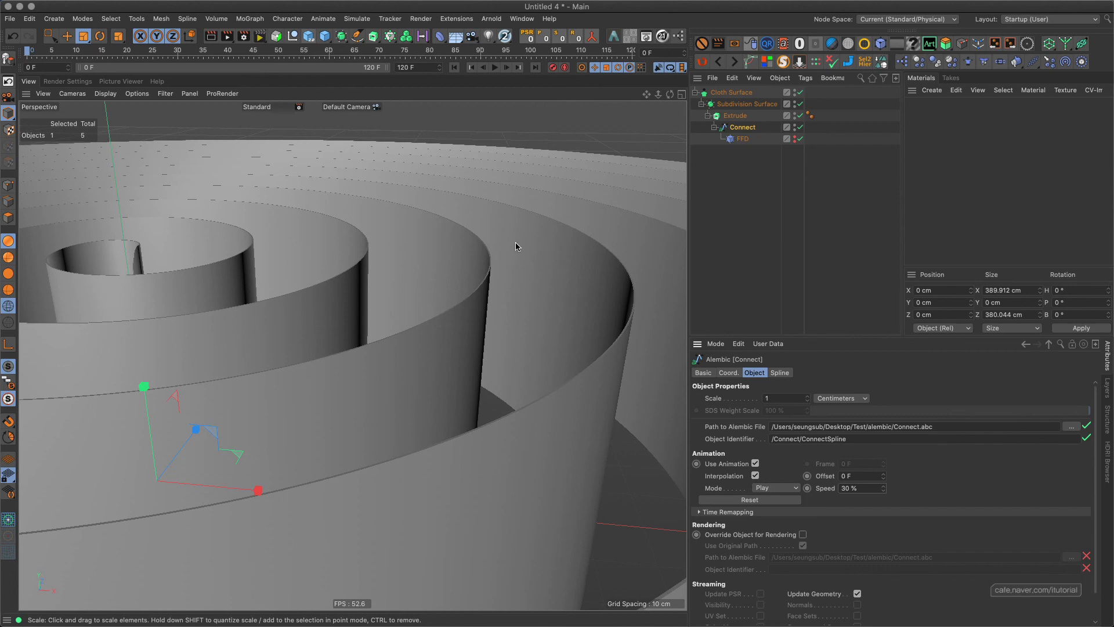
left_click(494, 67)
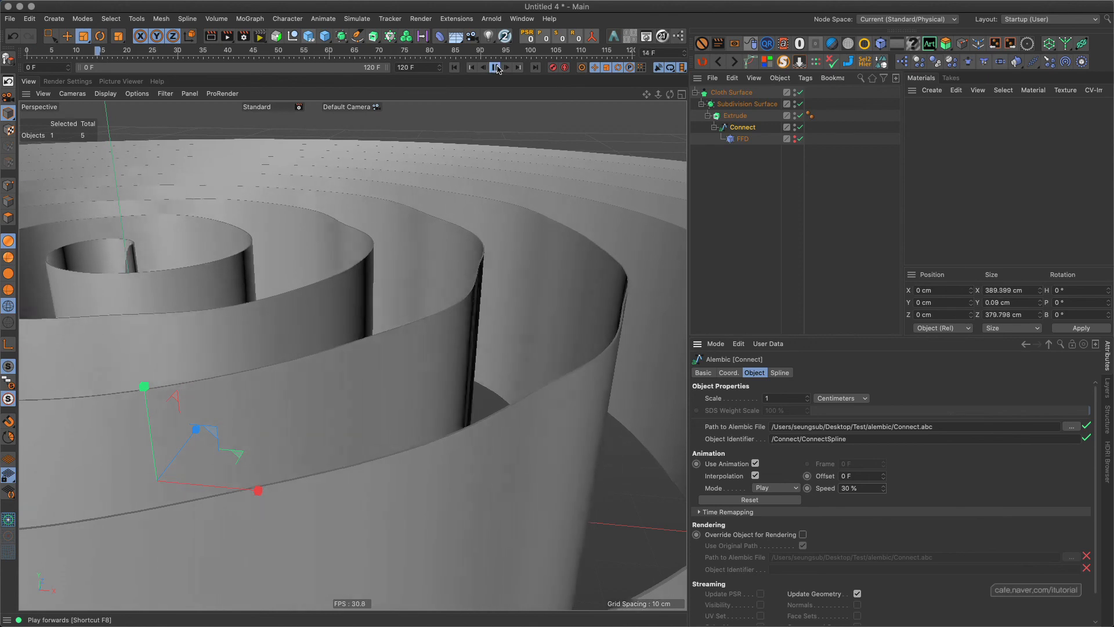
left_click(477, 68)
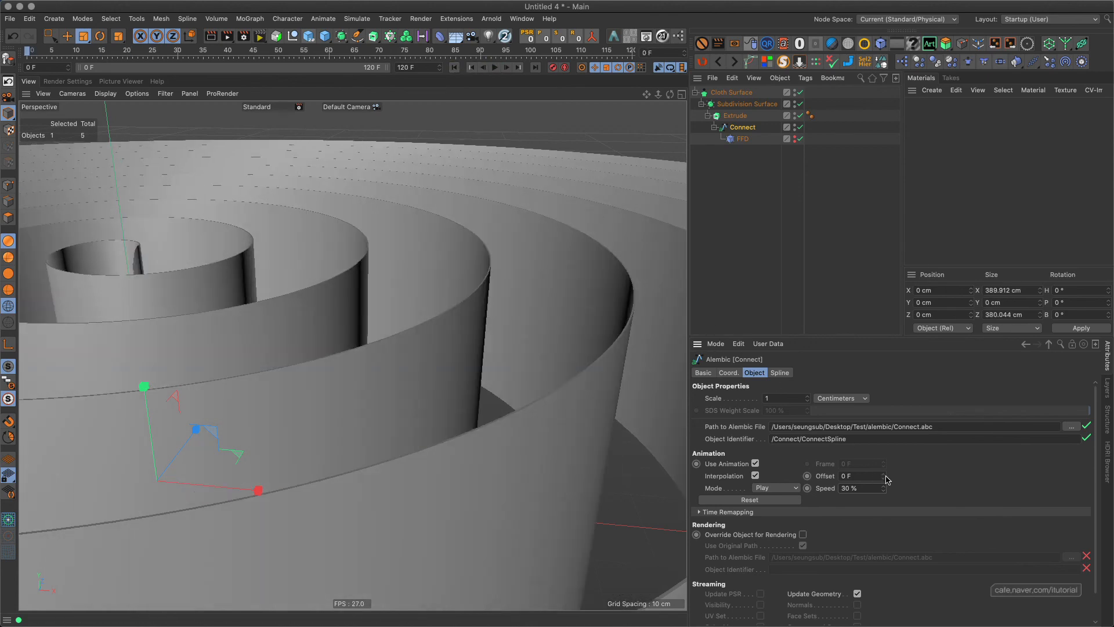
Try Alembic animation offsets of -183 F and -219 F, previewing the playback between them and returning to frame 0.
left_click_drag(886, 479, 886, 571)
left_click(494, 67)
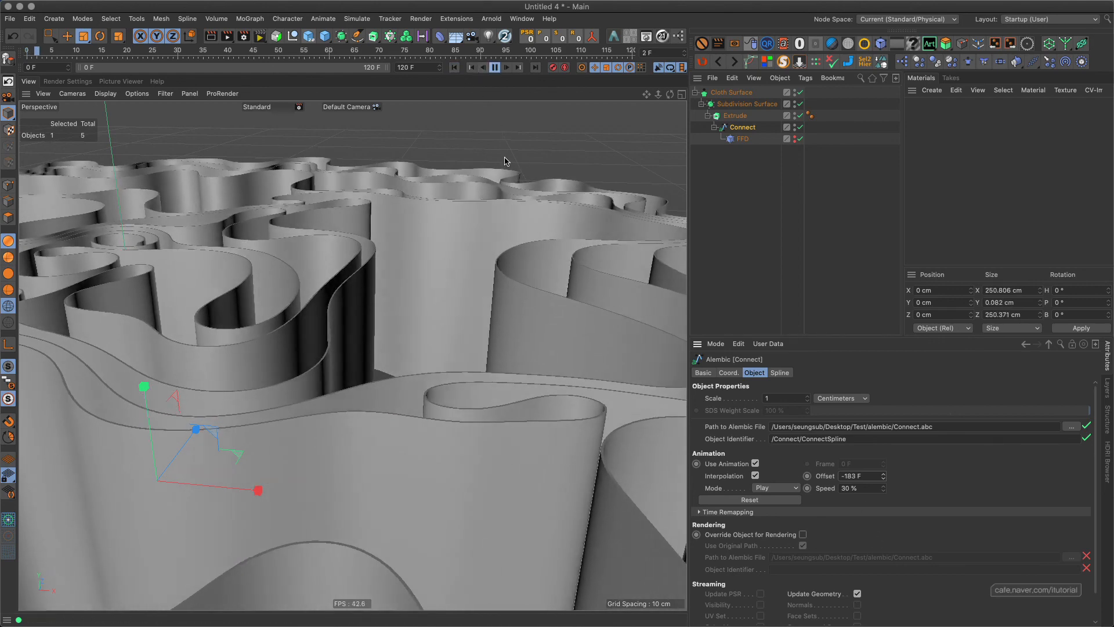
left_click(495, 67)
left_click(454, 68)
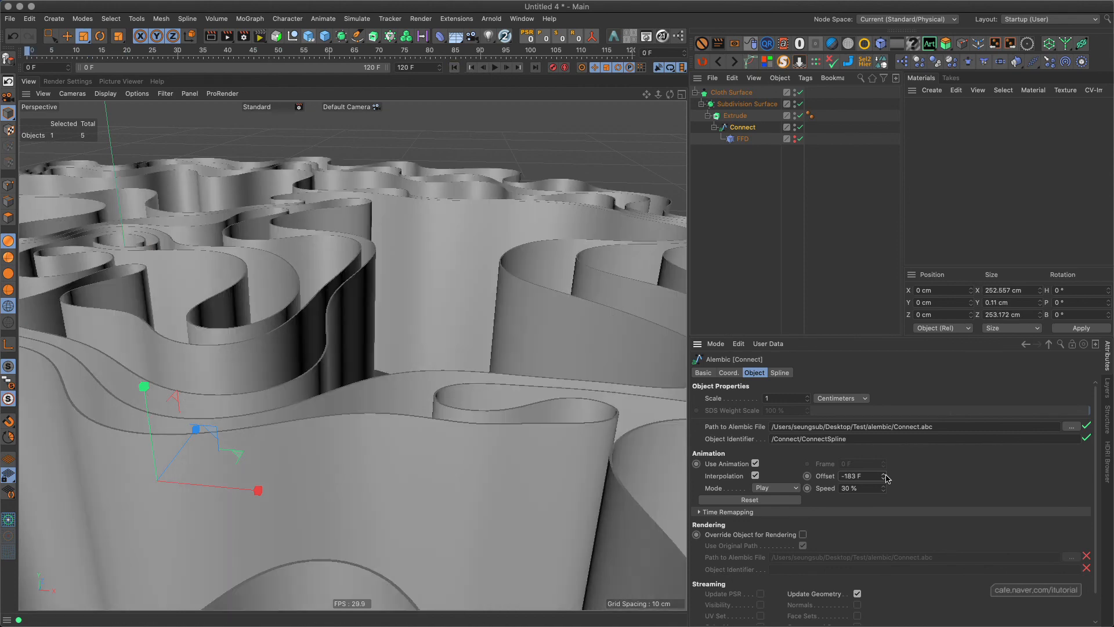
left_click_drag(883, 476, 863, 506)
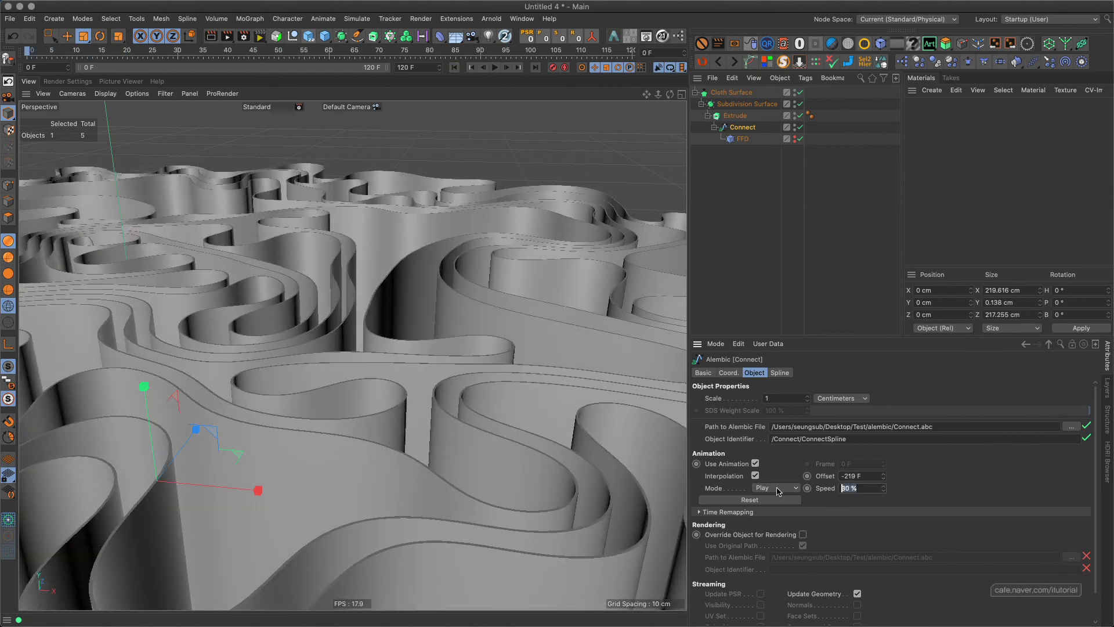
Slow the Connect Alembic's animation speed to 10% and set its offset to -664 F.
type("10")
key("Return")
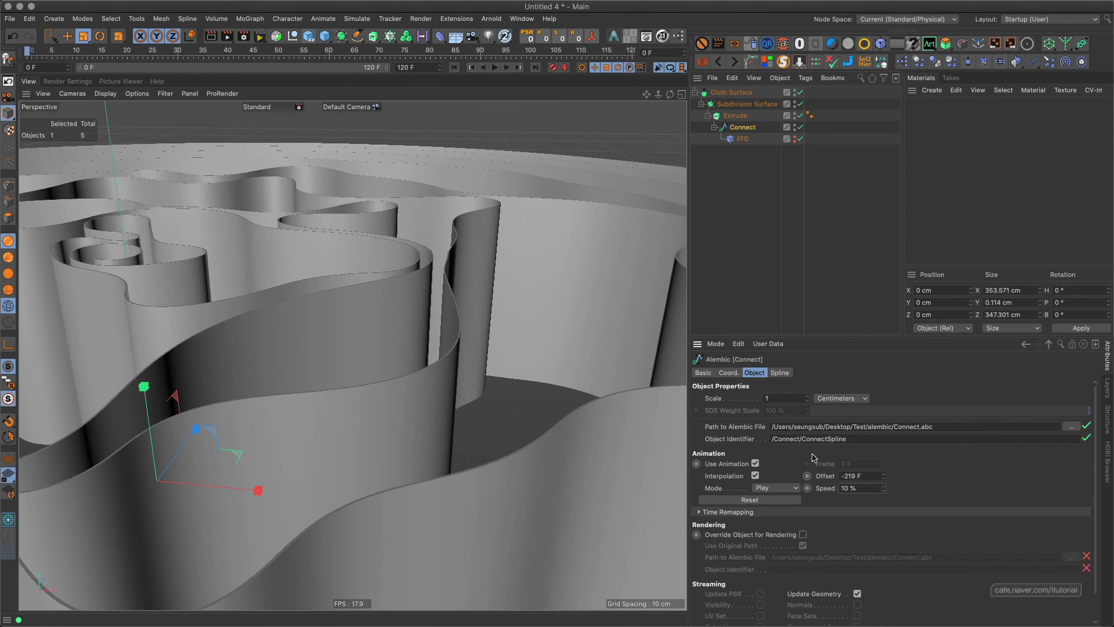
left_click_drag(883, 476, 882, 586)
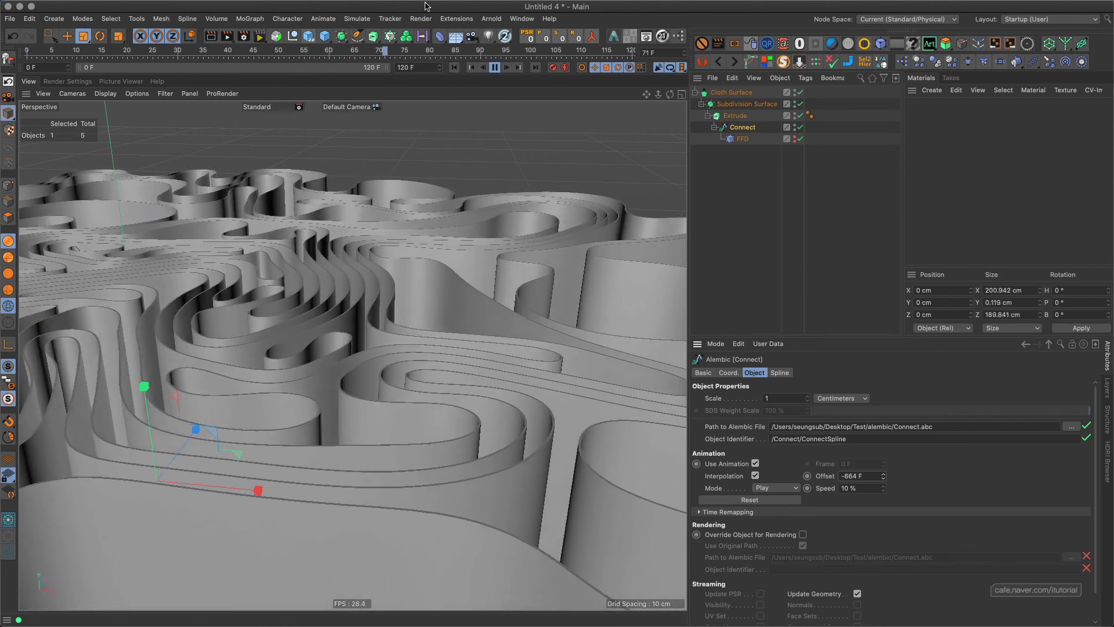
Stop the playback at frame 118 and examine the folded spline walls from a slightly shifted angle.
left_click(495, 68)
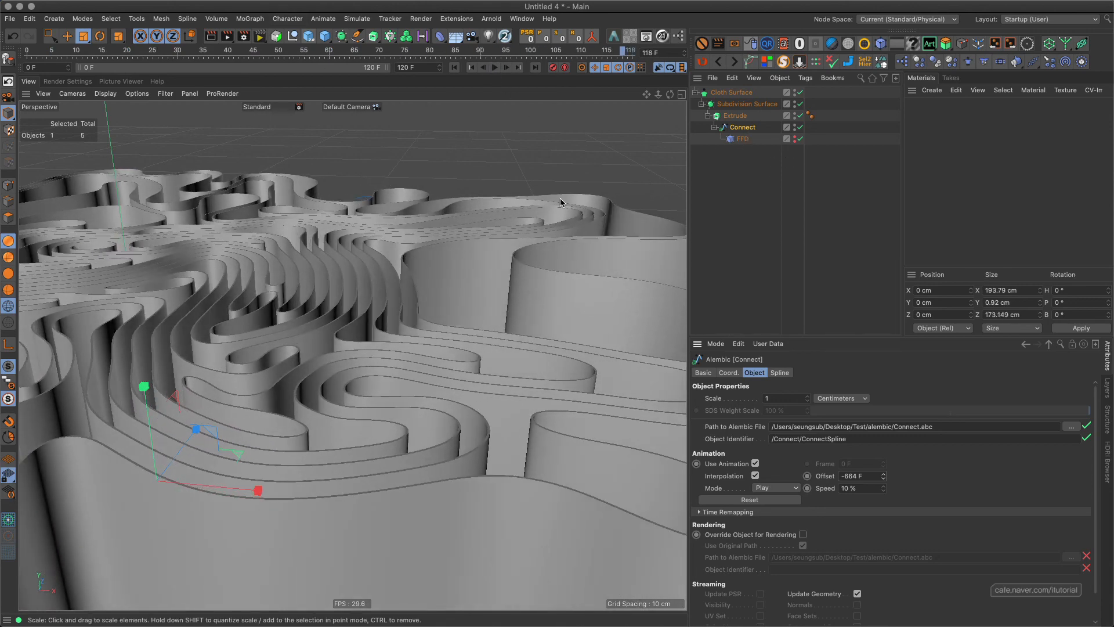
middle_click_drag(353, 271, 368, 263, "alt")
left_click_drag(377, 288, 351, 355, "alt")
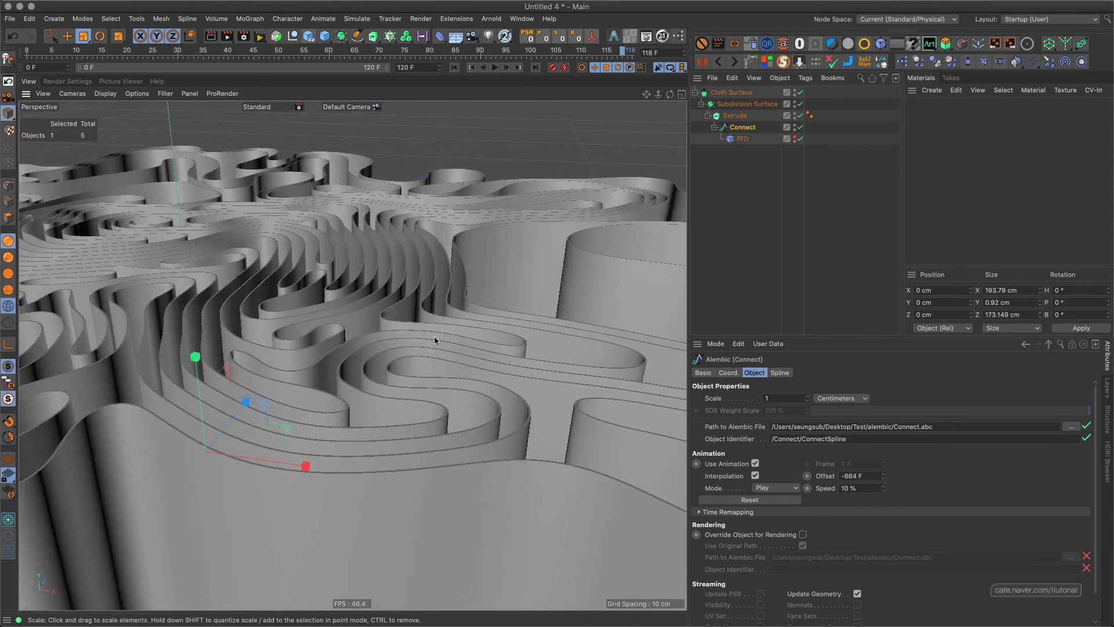